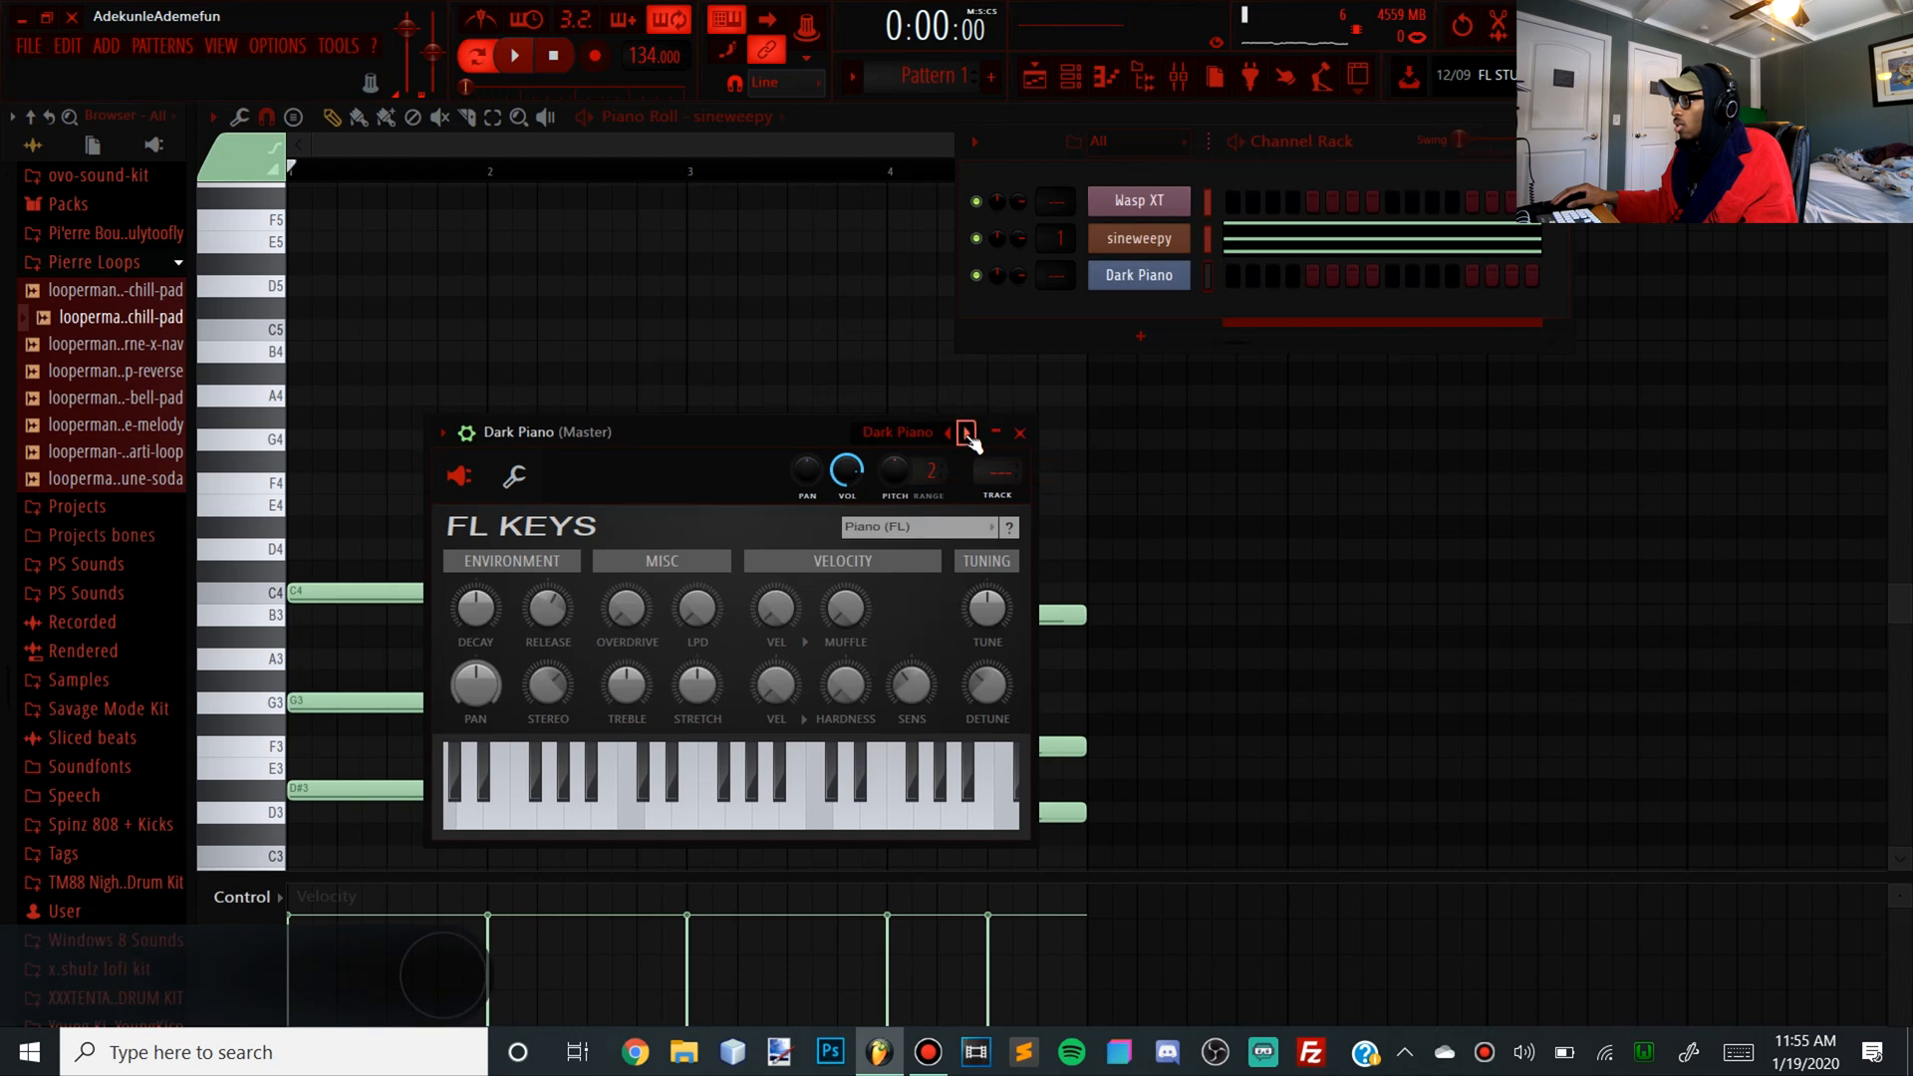
# Route the Dark Piano channel to mixer track 1 and play a test note
pyautogui.click(965, 433)
pyautogui.click(948, 433)
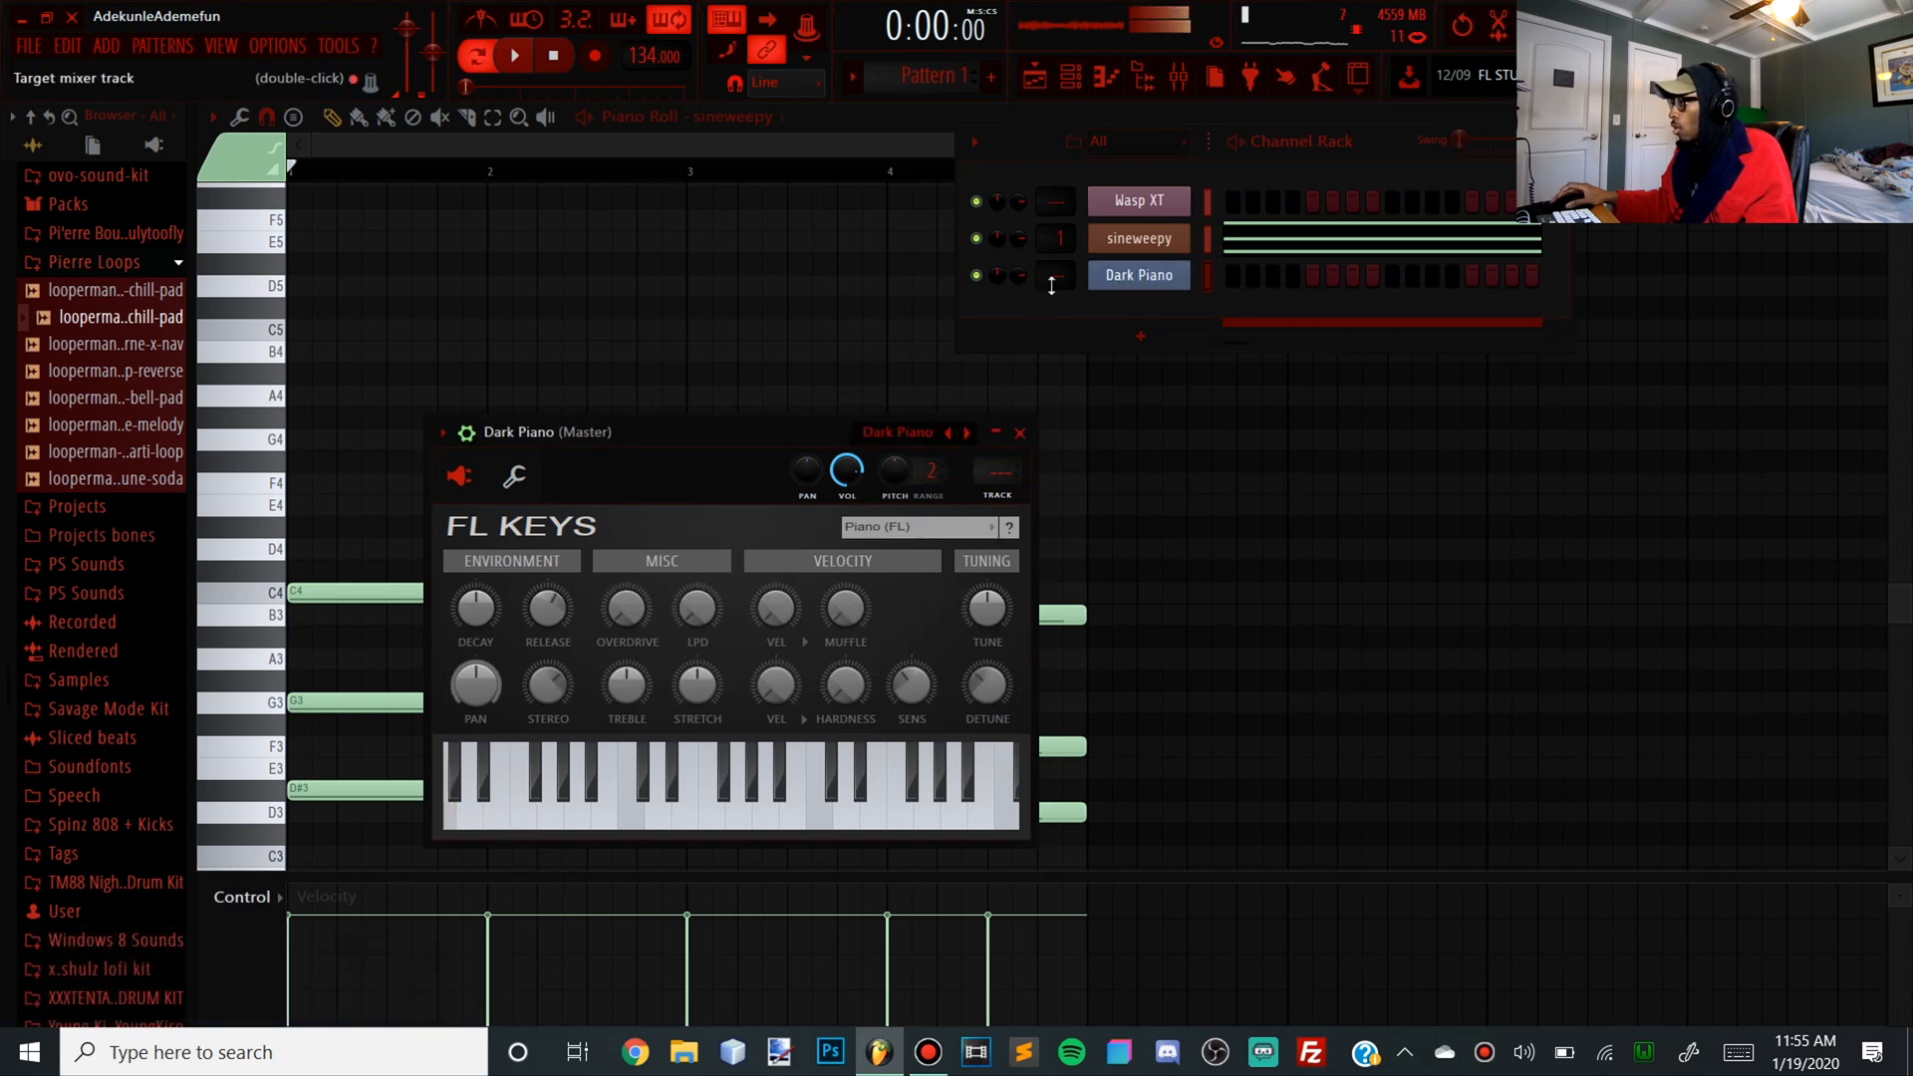
pyautogui.rightClick(1186, 275)
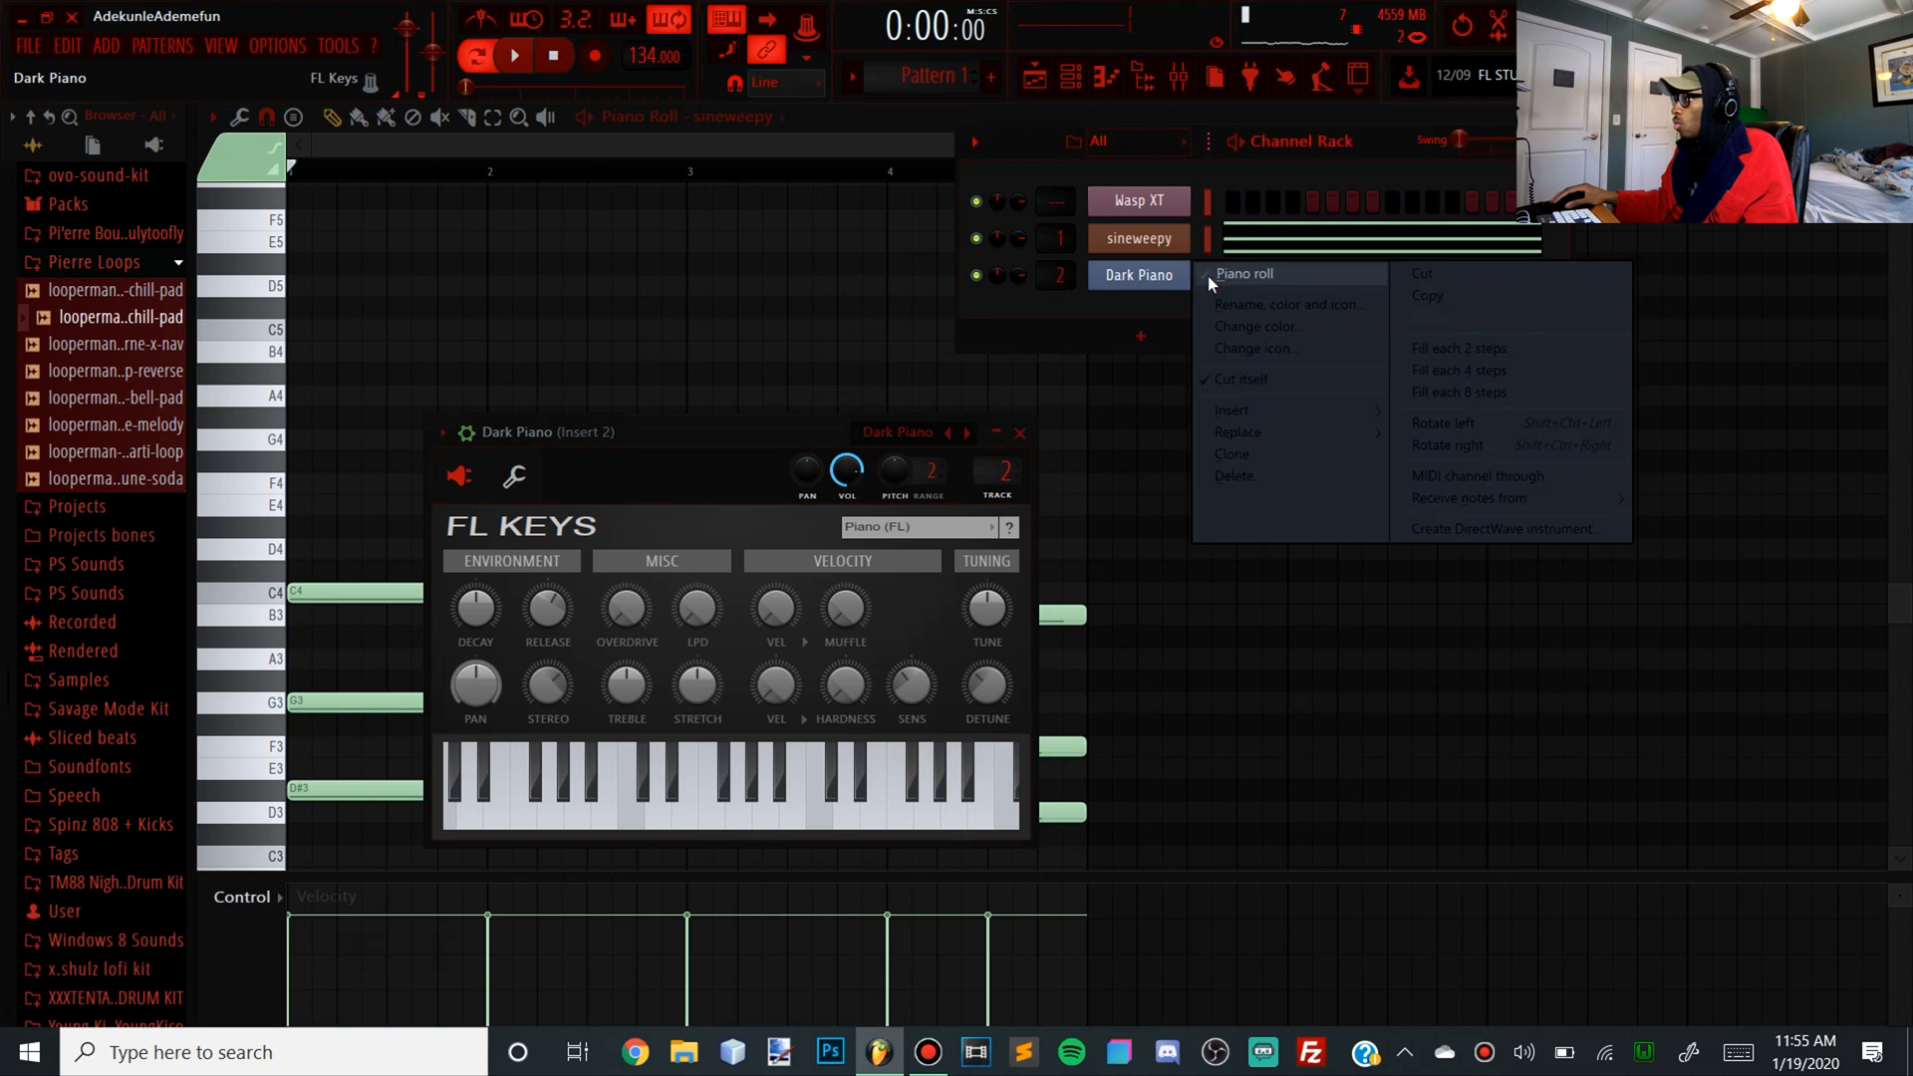
pyautogui.click(1088, 297)
pyautogui.press('c')
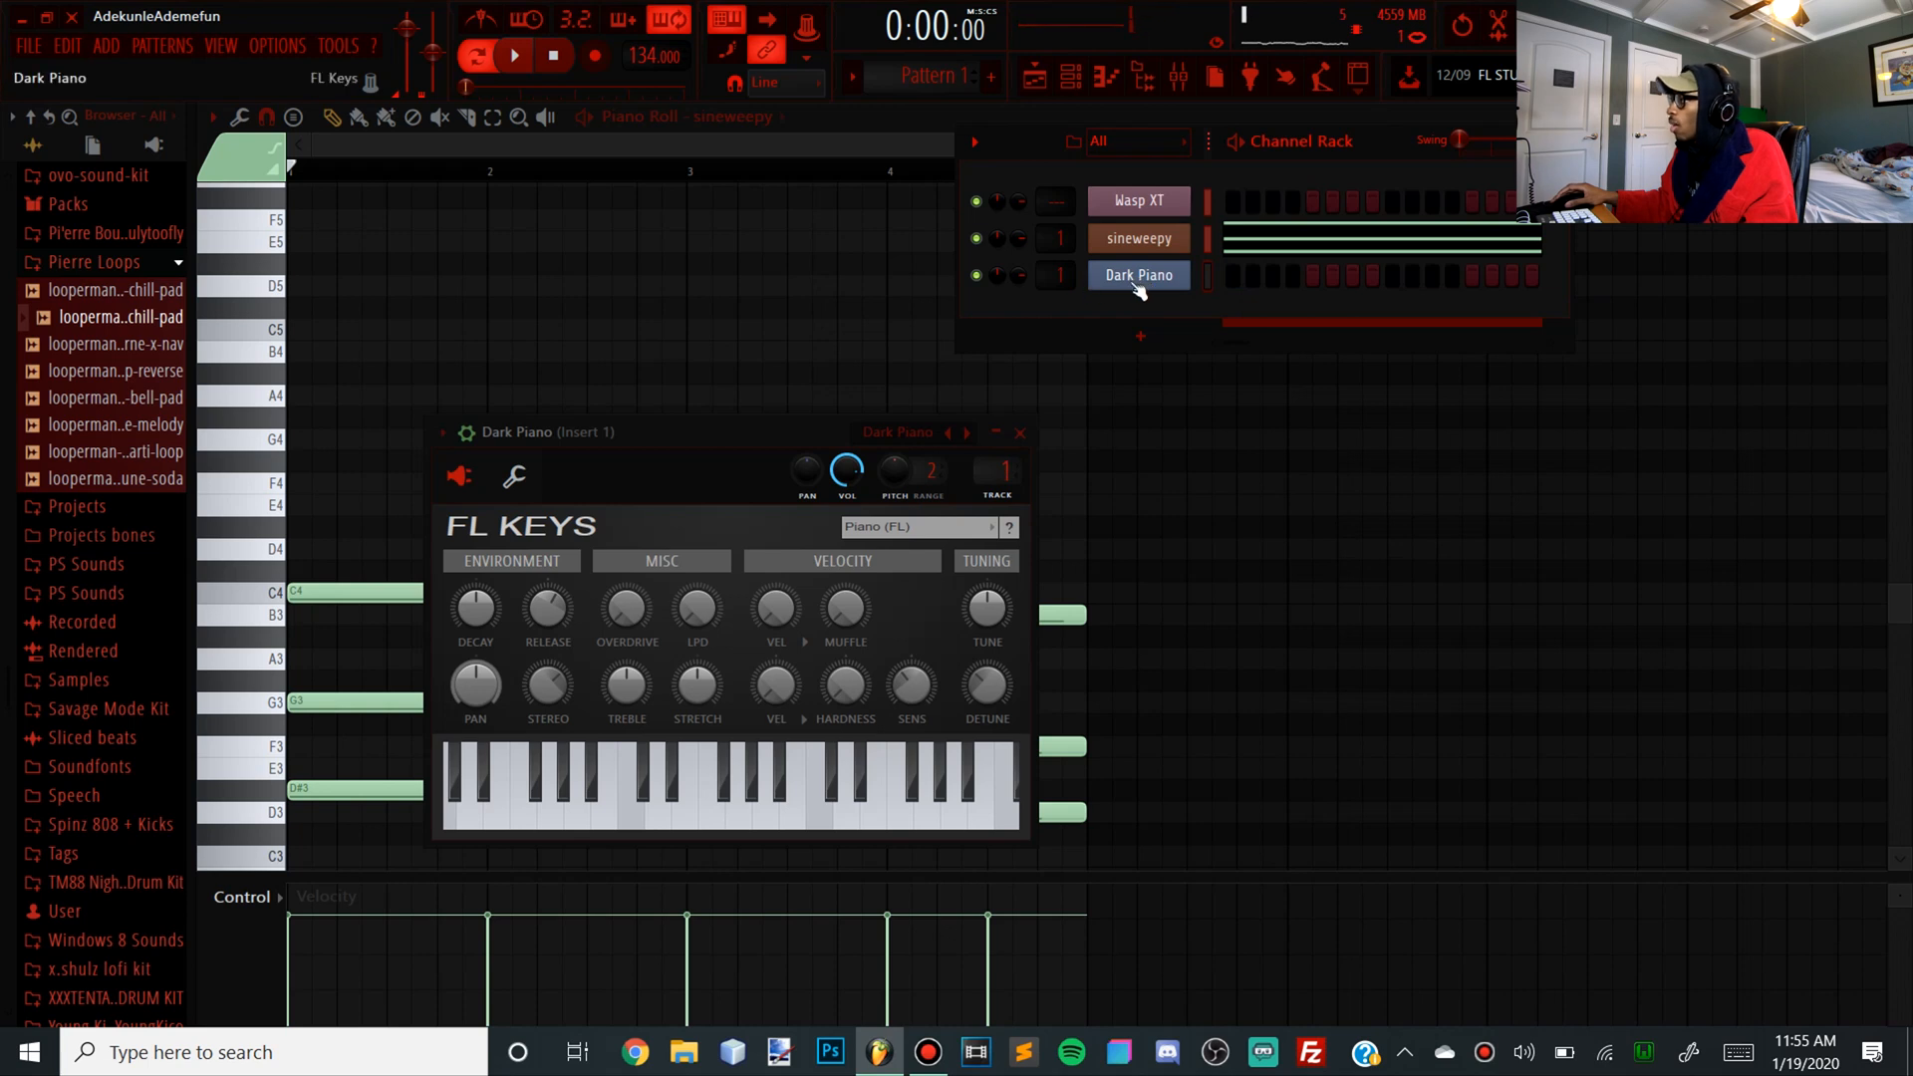
# Copy the Fruity Reeverb 2 preset from Insert 1 onto Insert 2 and route the Dark Piano channel to mixer track 2
pyautogui.click(1177, 80)
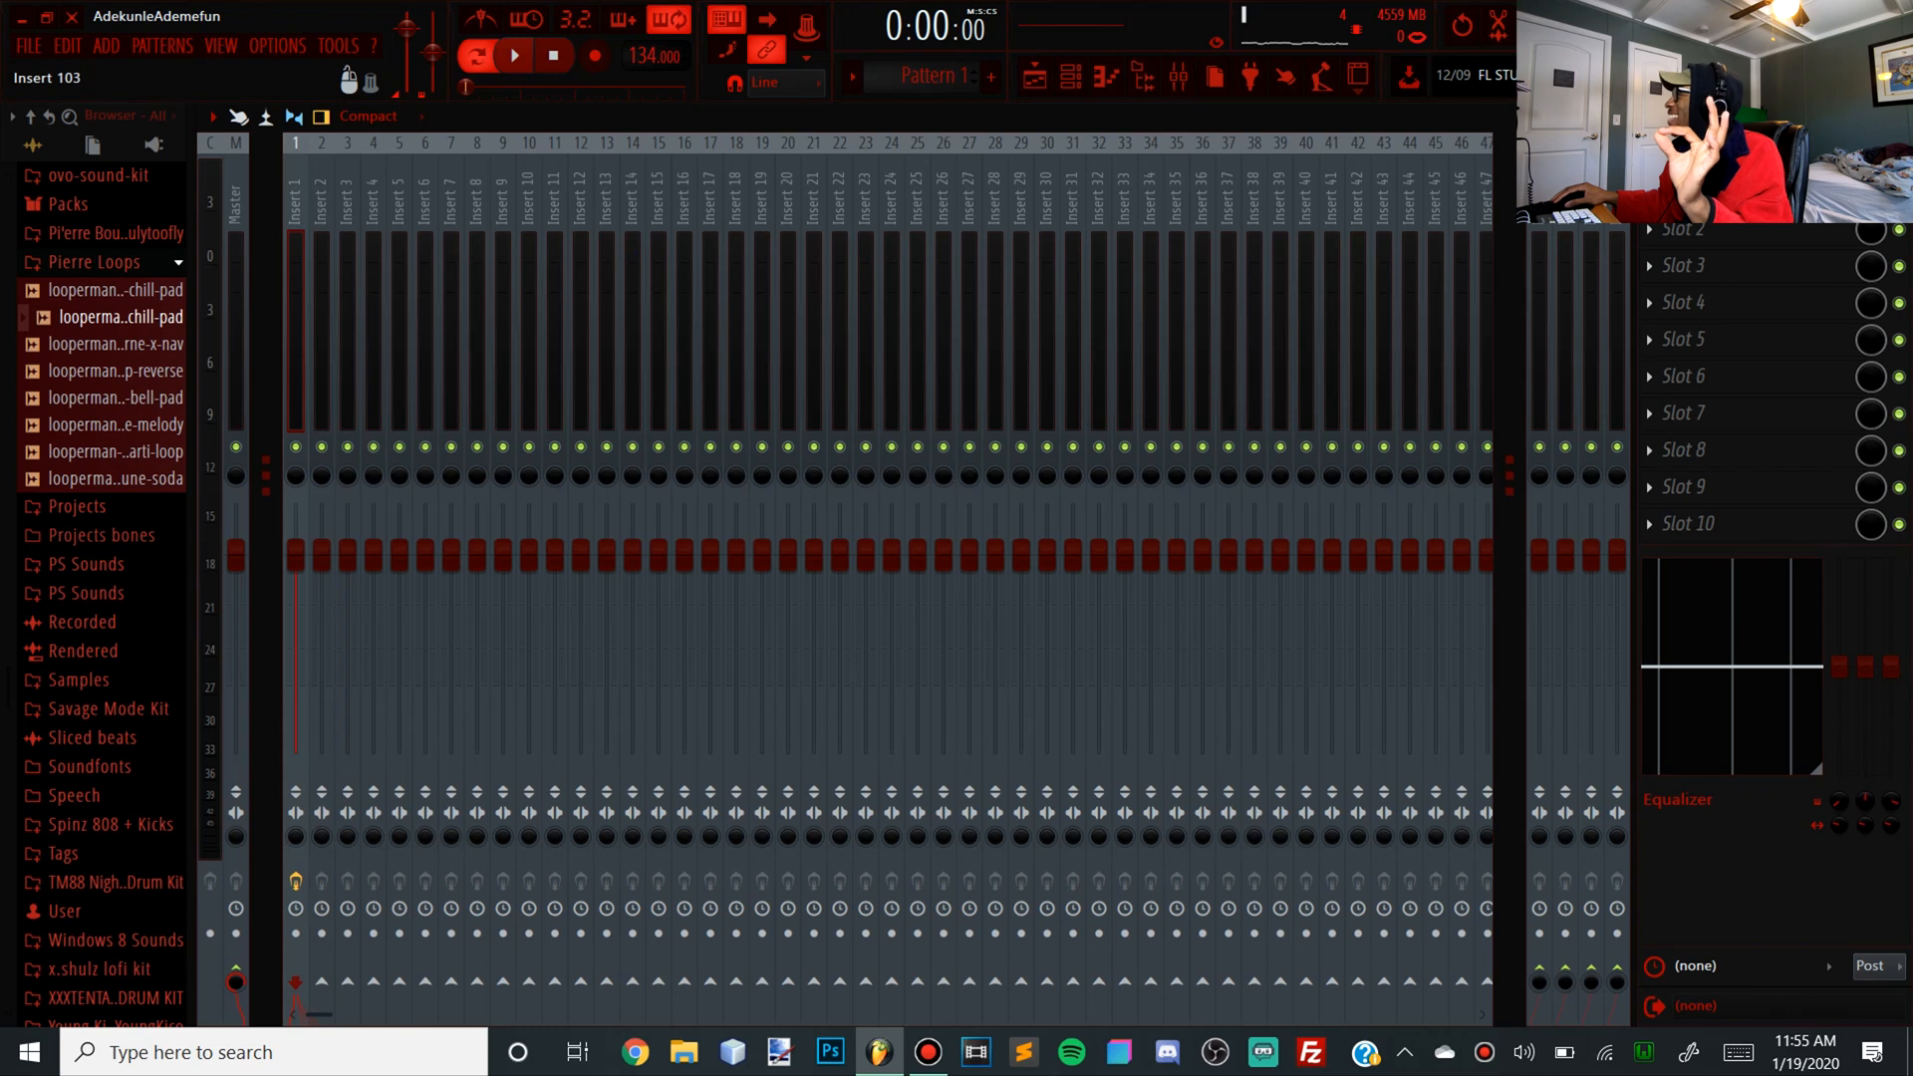
pyautogui.click(1650, 192)
pyautogui.moveTo(1672, 307); pyautogui.dragTo(321, 236)
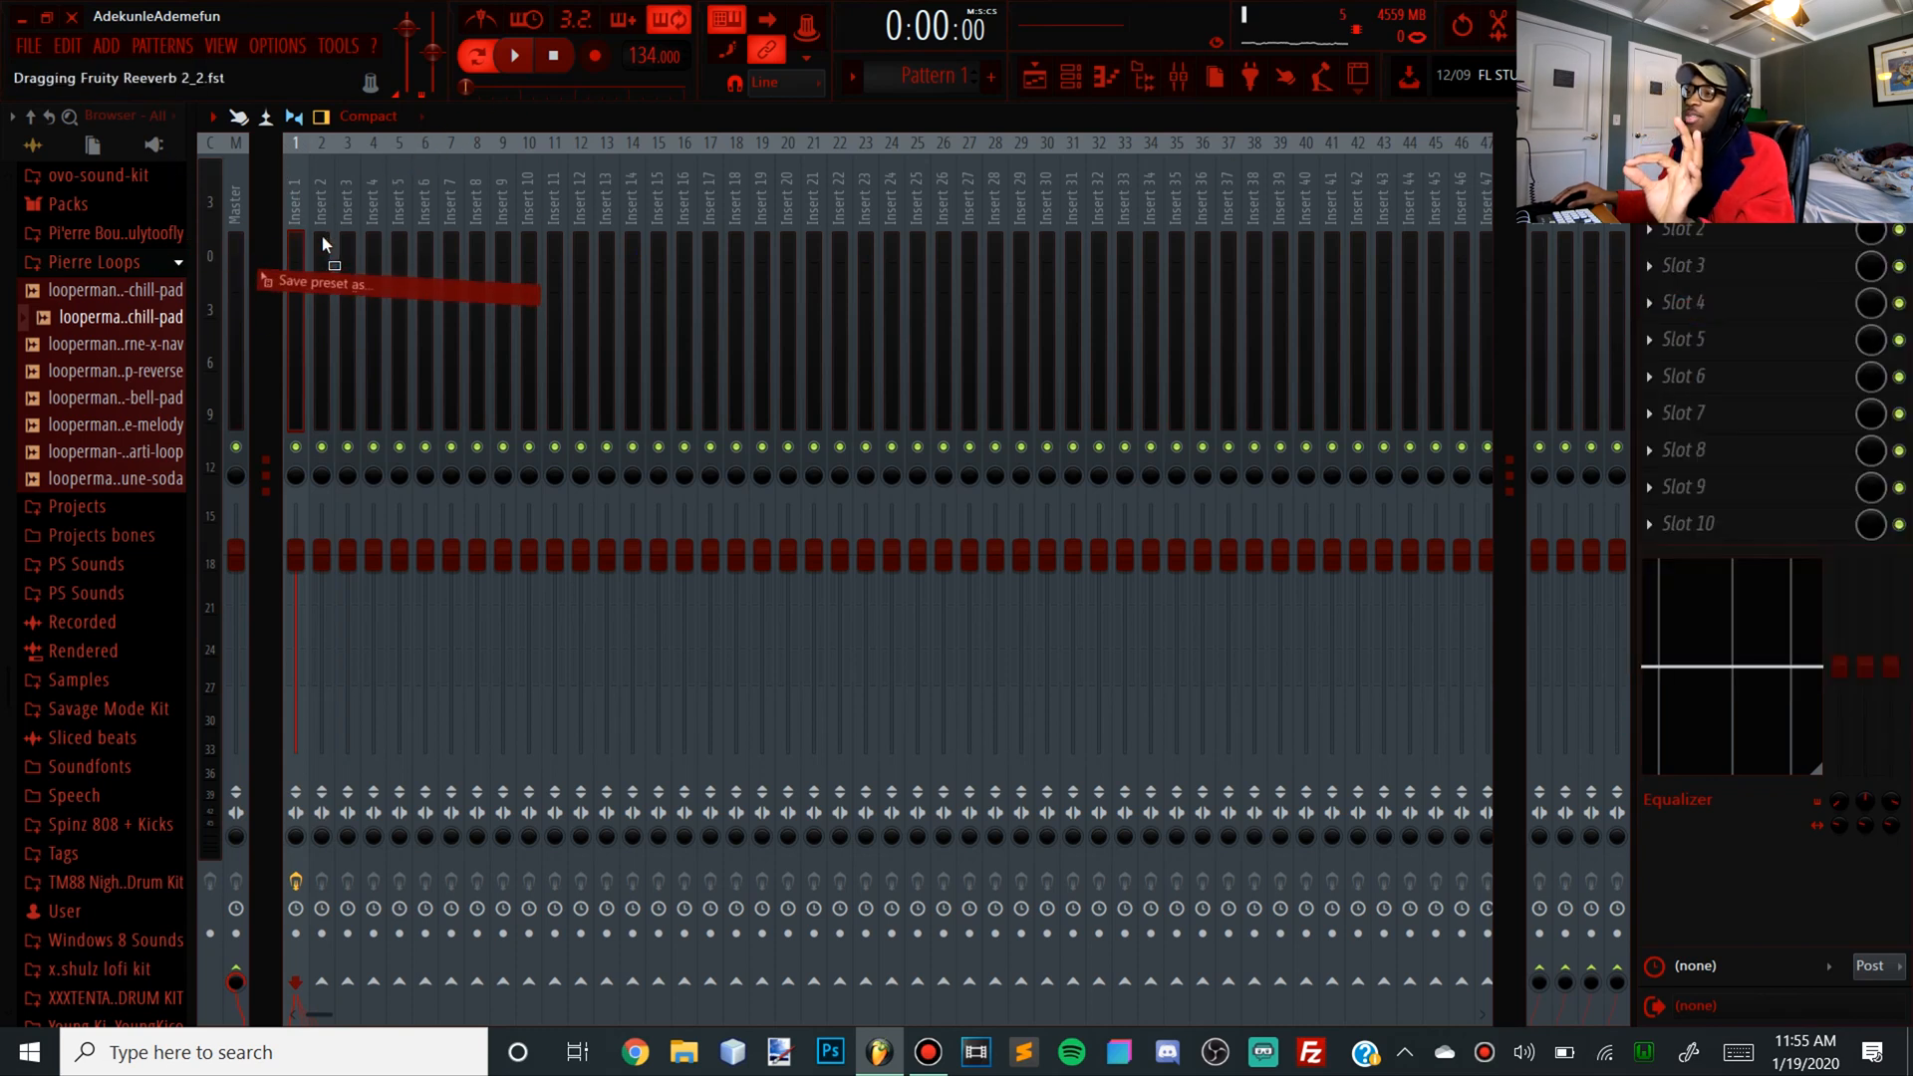
pyautogui.click(1069, 77)
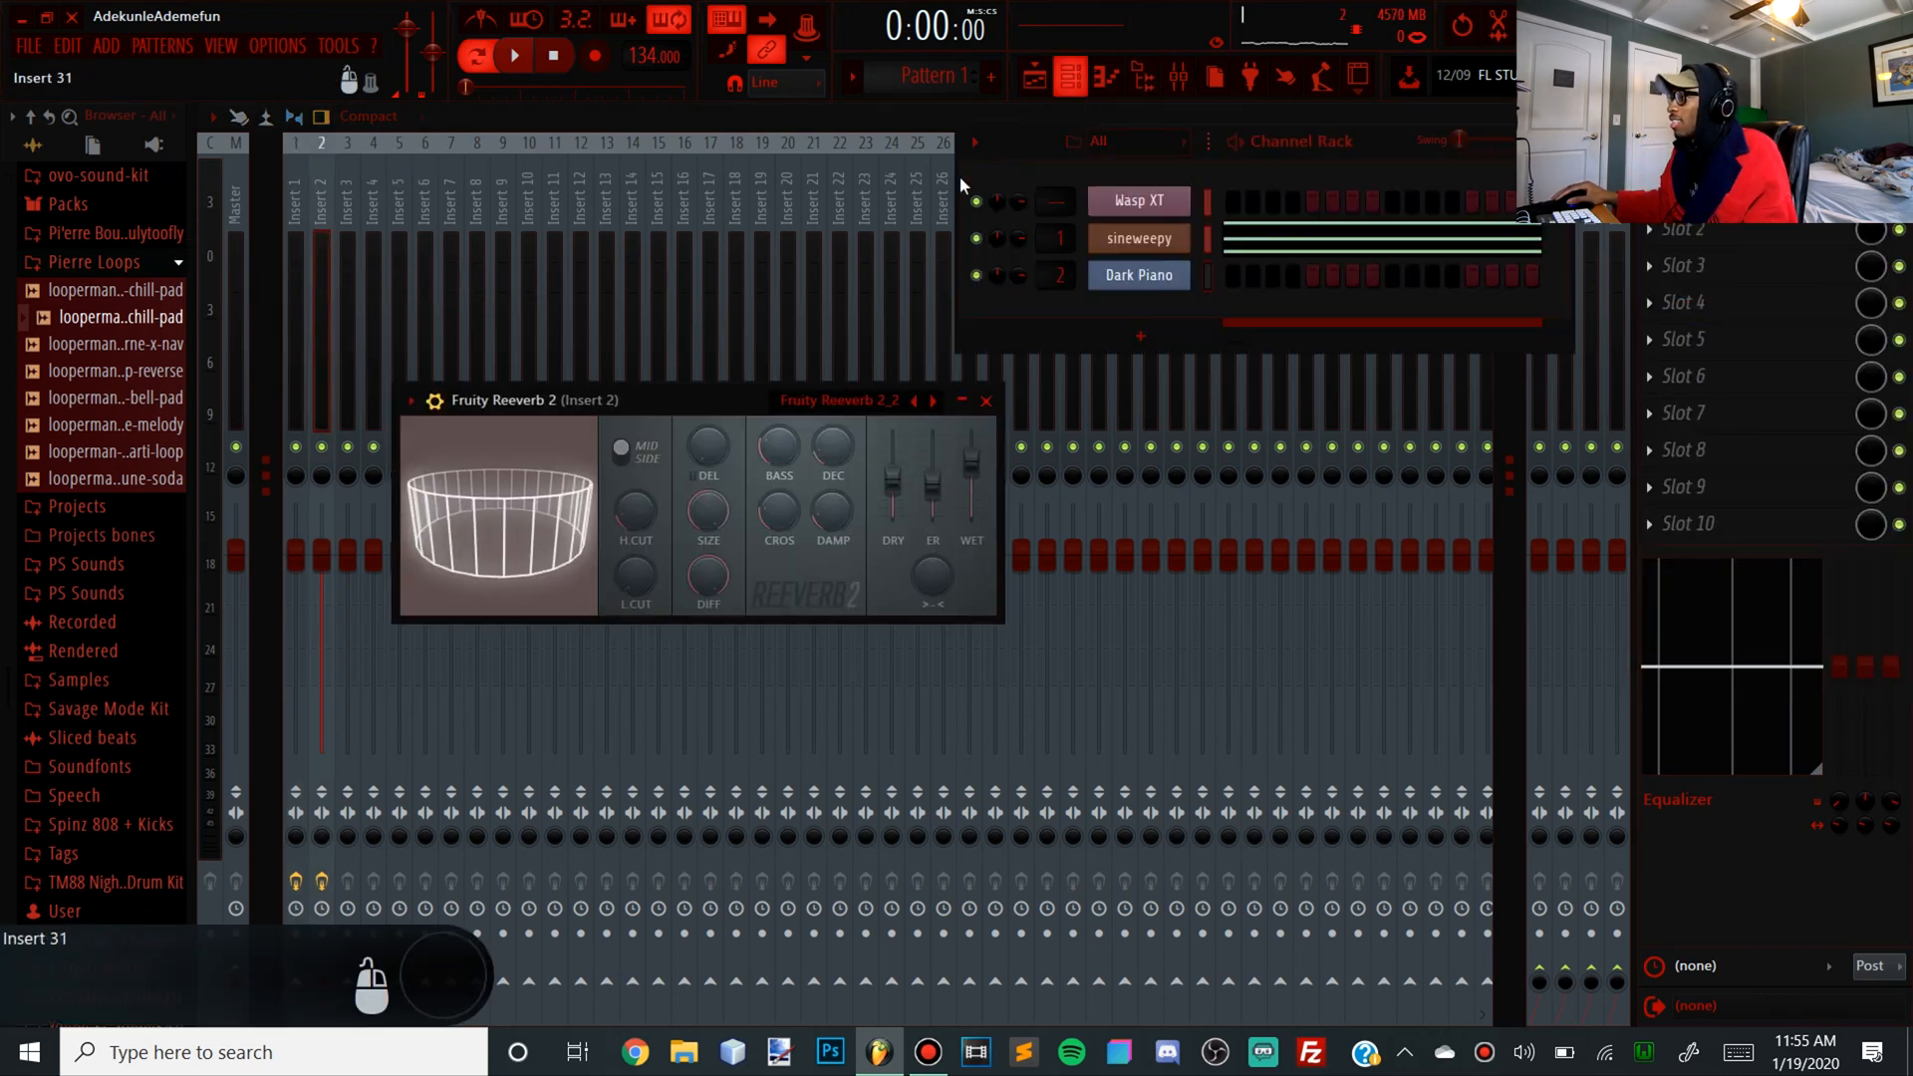
# Open the Dark Piano piano roll and place a C5 note at the start of bar 1, followed by D5 and D#5
pyautogui.rightClick(1126, 275)
pyautogui.click(1315, 273)
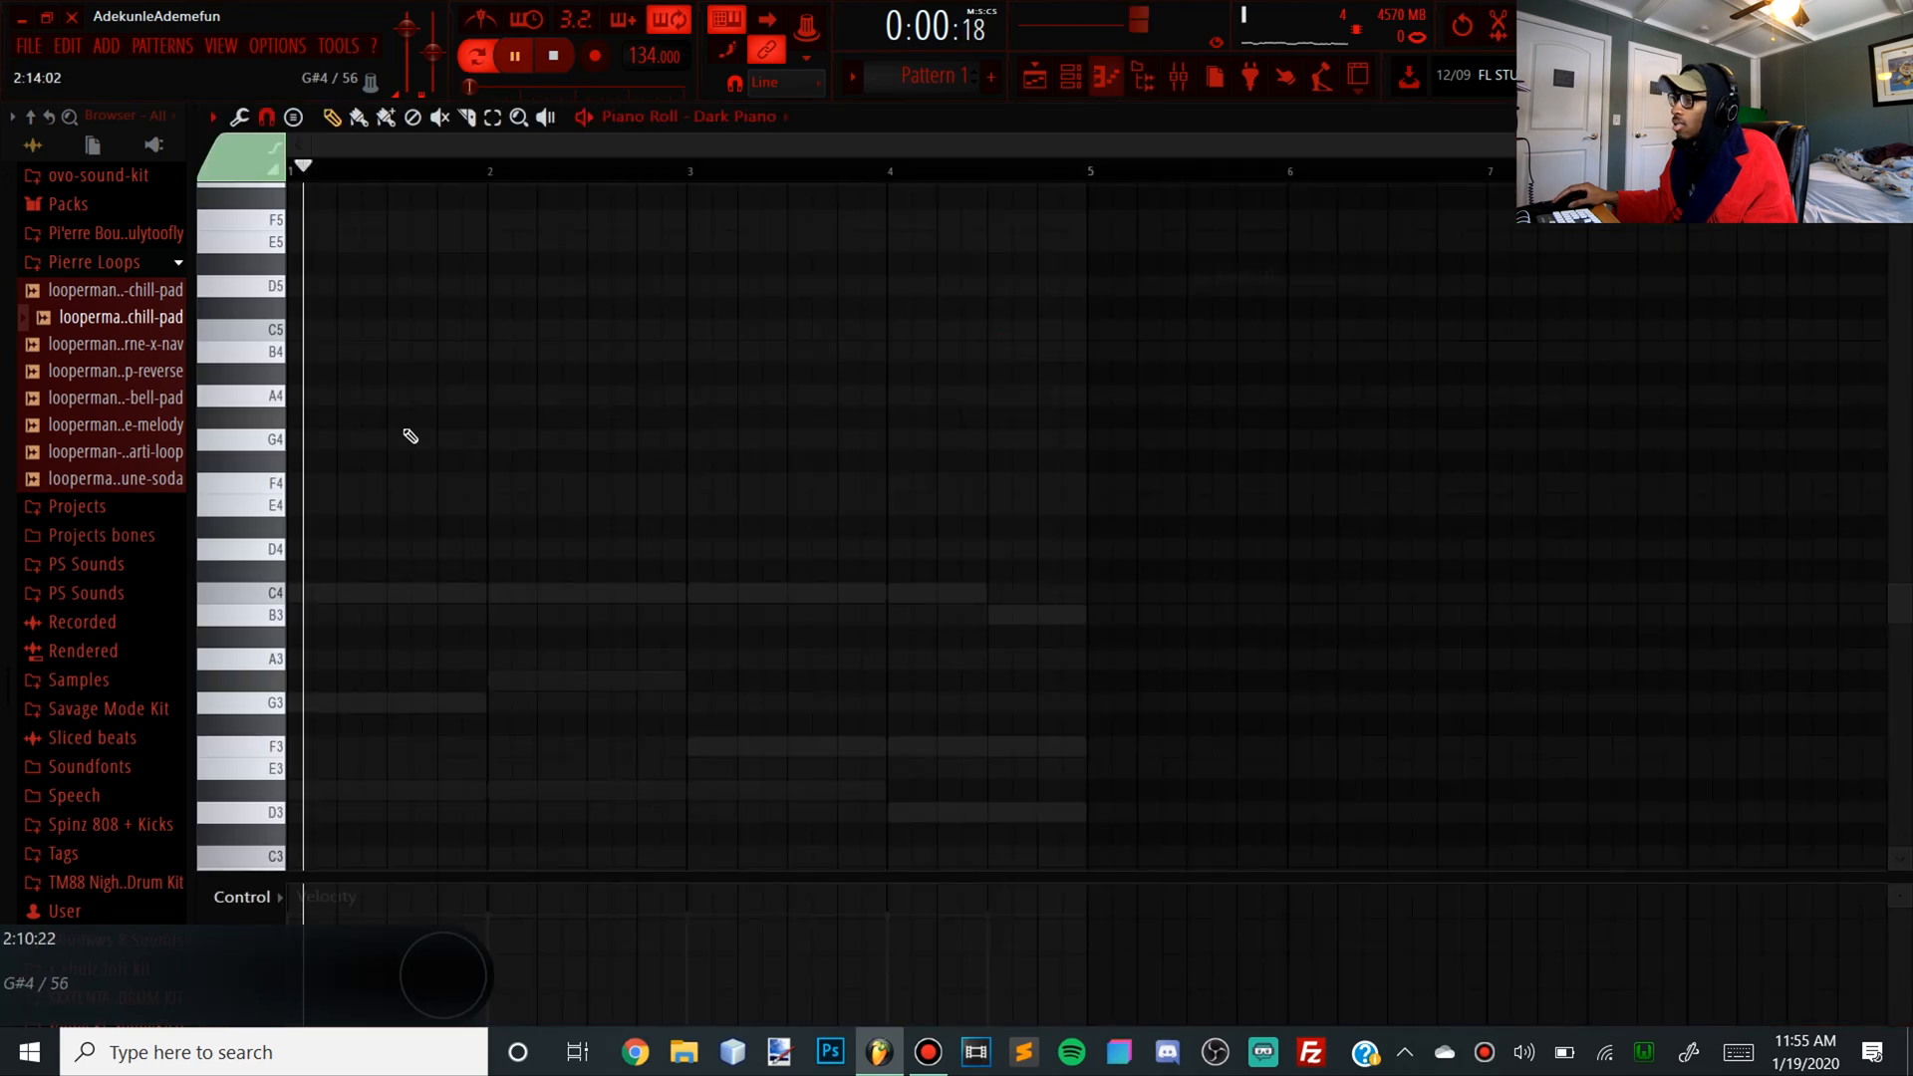
pyautogui.click(334, 592)
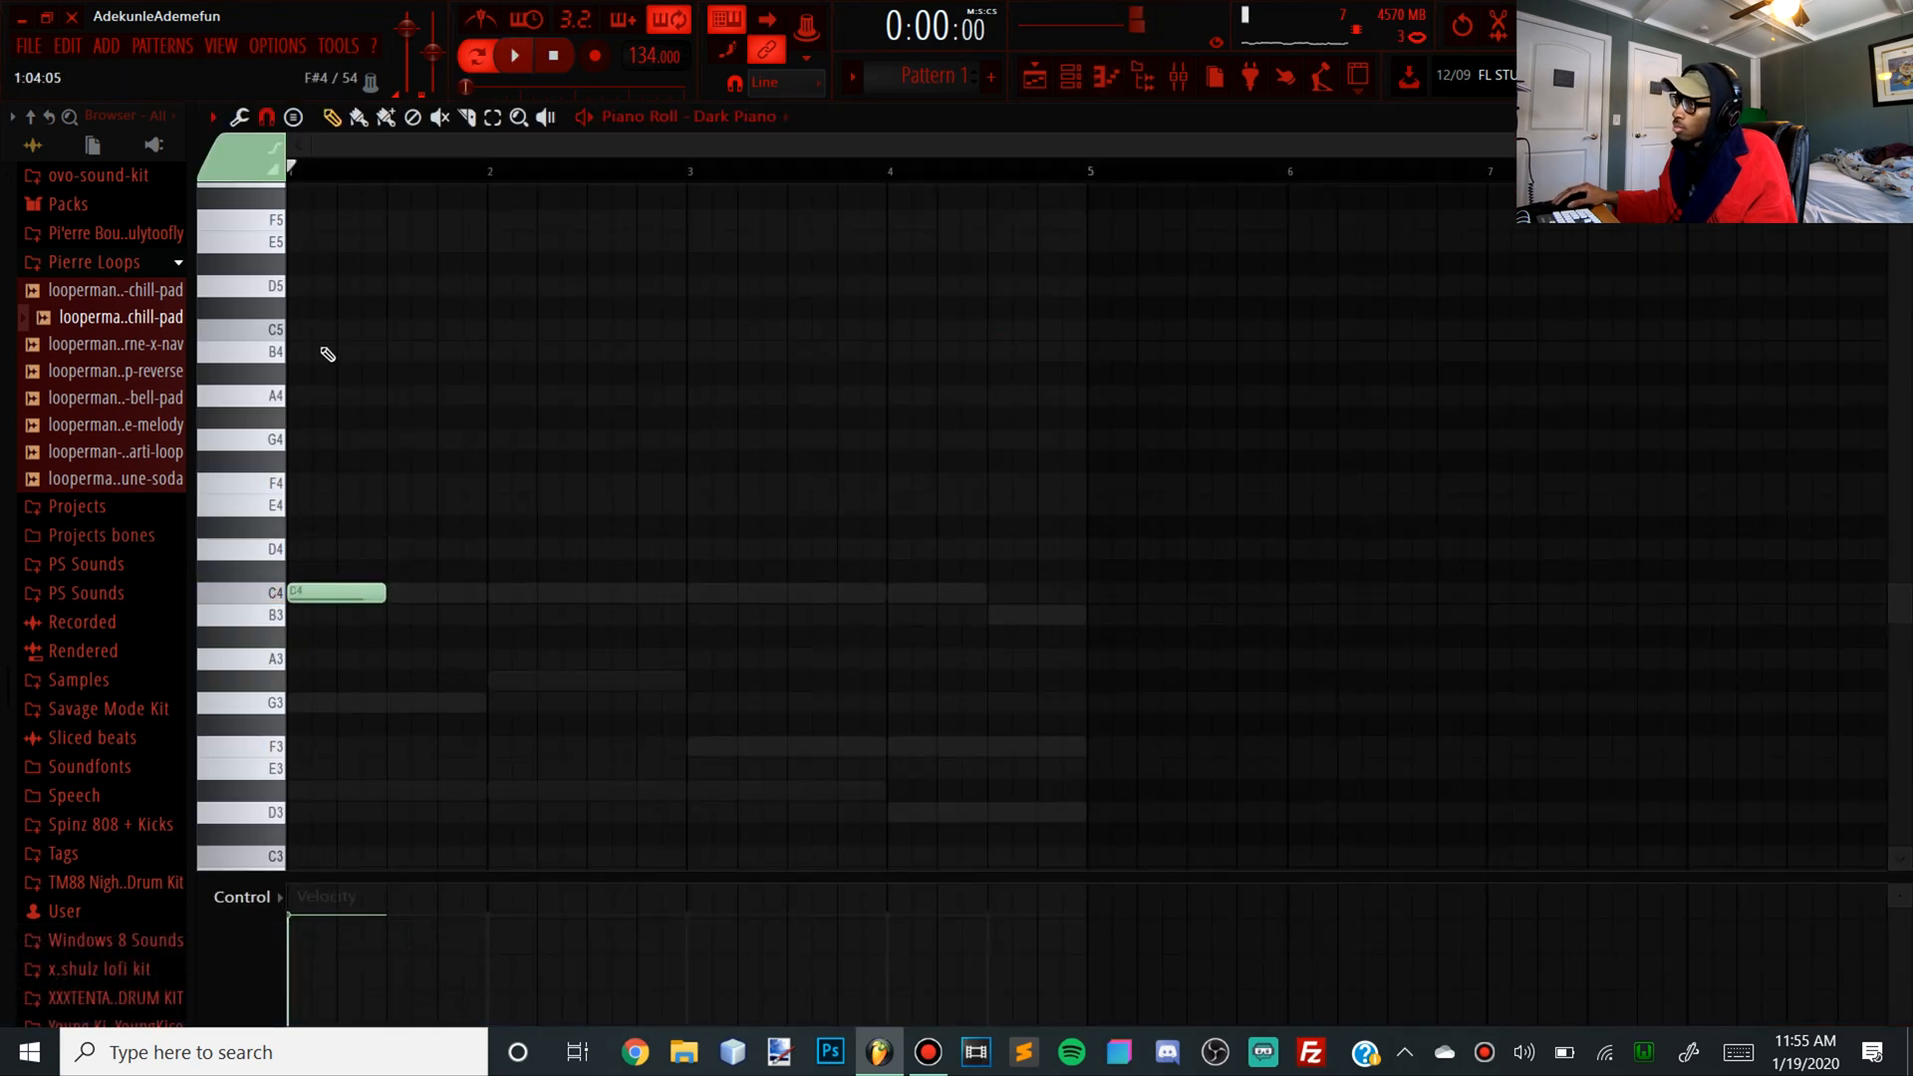
pyautogui.moveTo(296, 339); pyautogui.dragTo(290, 308)
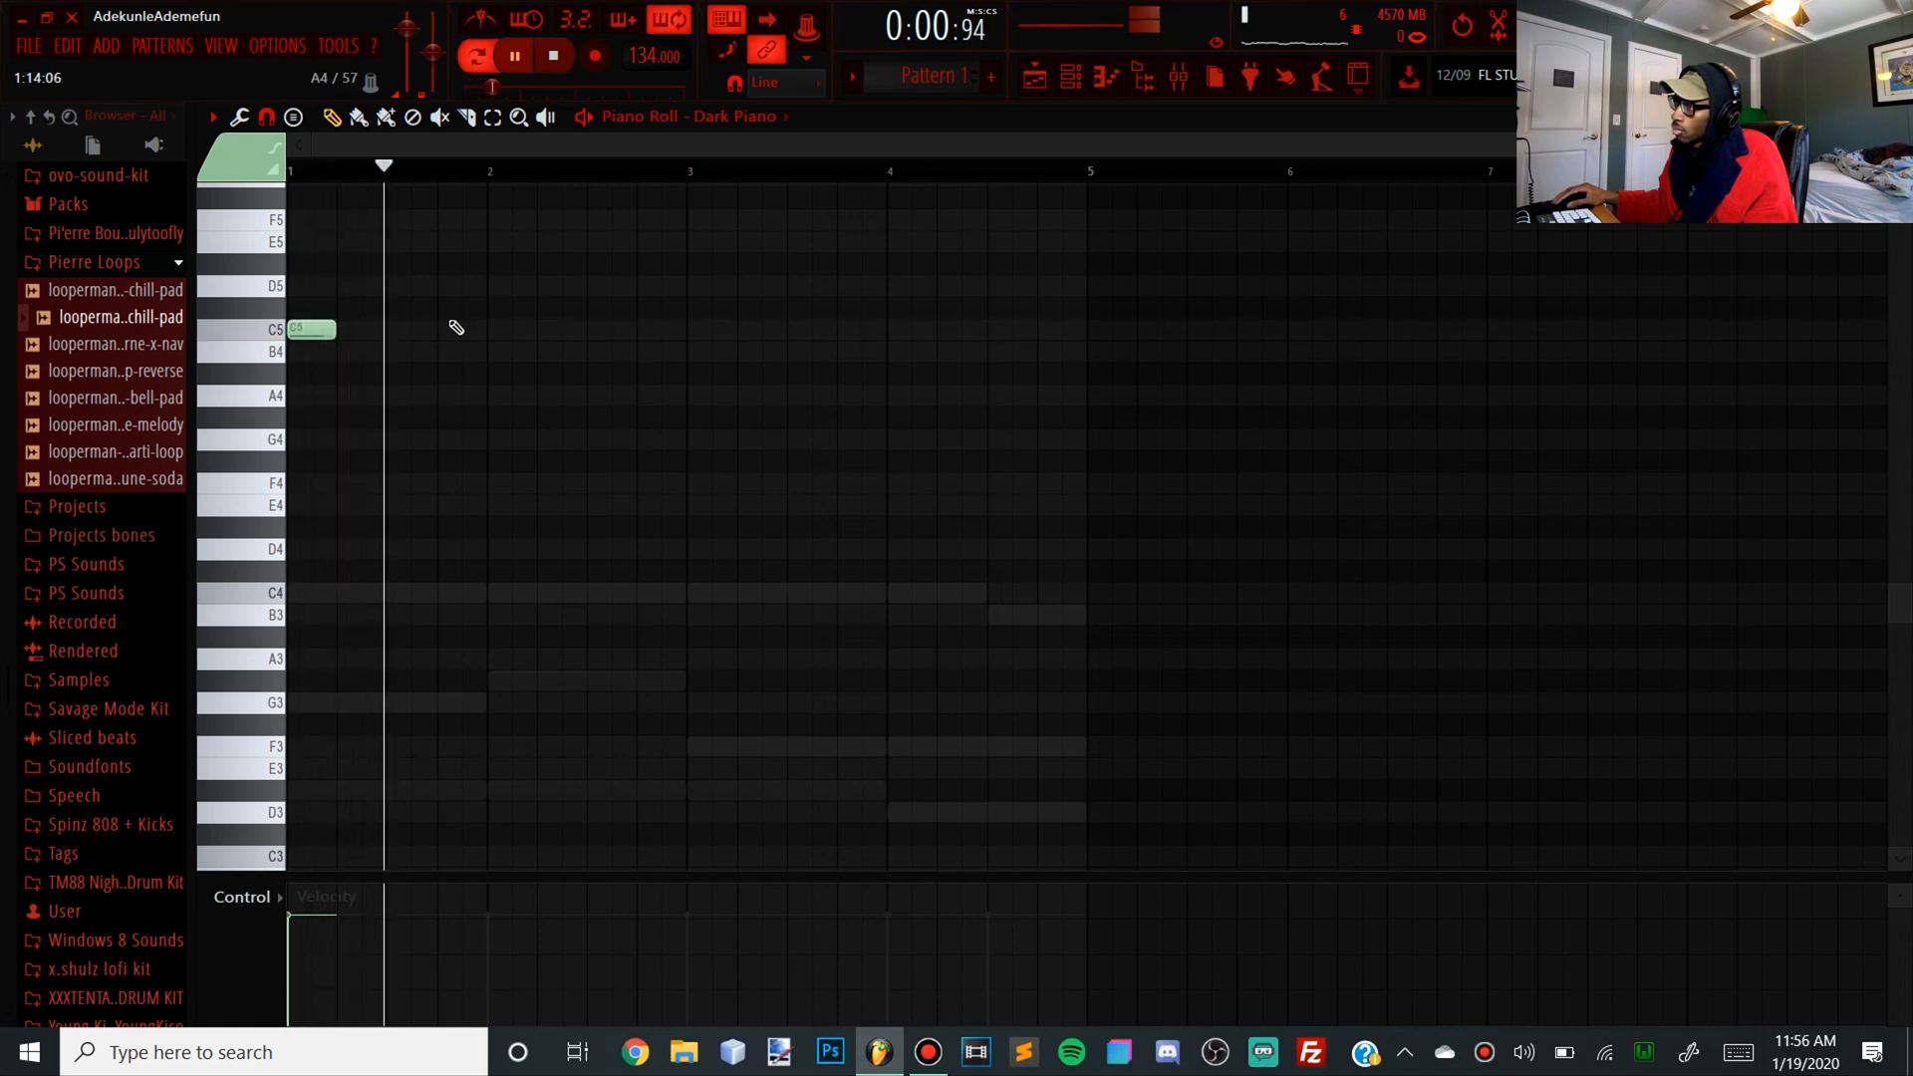
pyautogui.moveTo(396, 340); pyautogui.dragTo(394, 328)
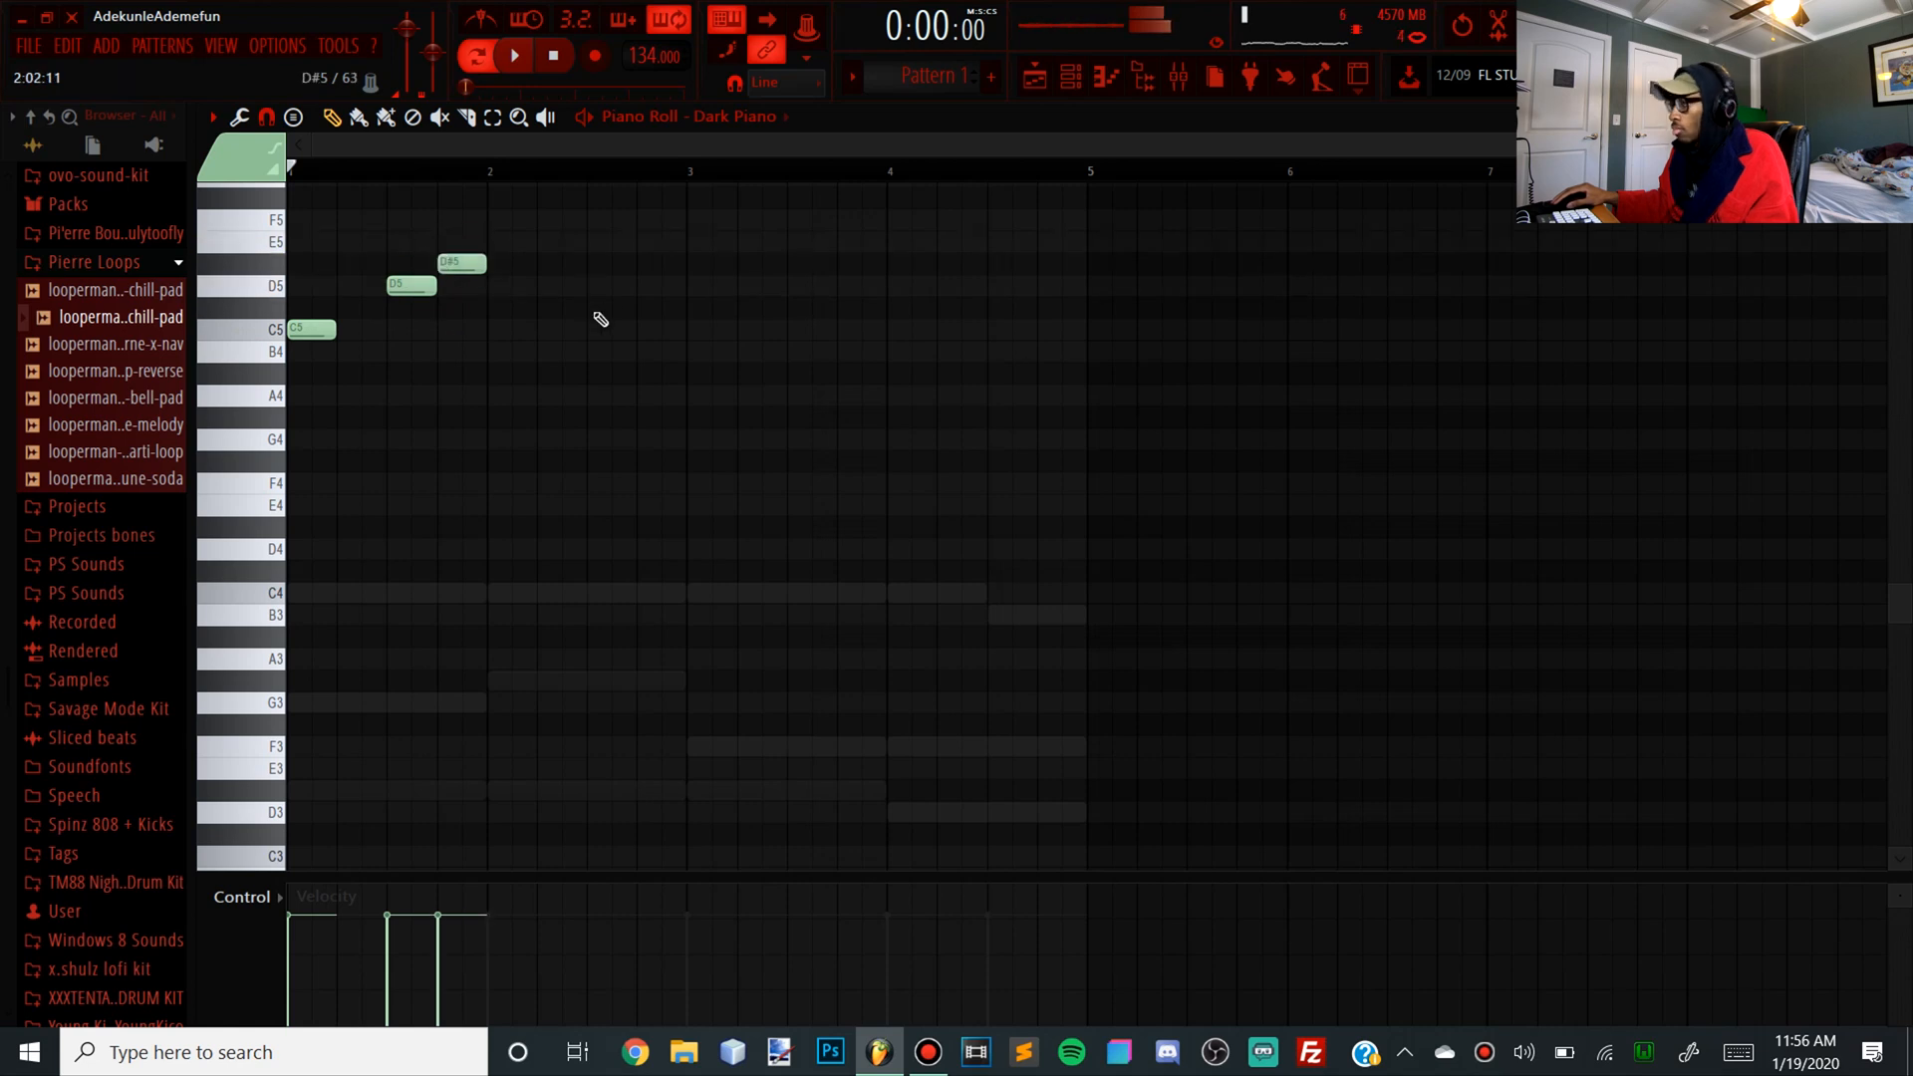
# Select the D5 and D#5 notes, shift them to the end of bar 1 and shorten each to two steps
pyautogui.moveTo(542, 337); pyautogui.dragTo(458, 292)
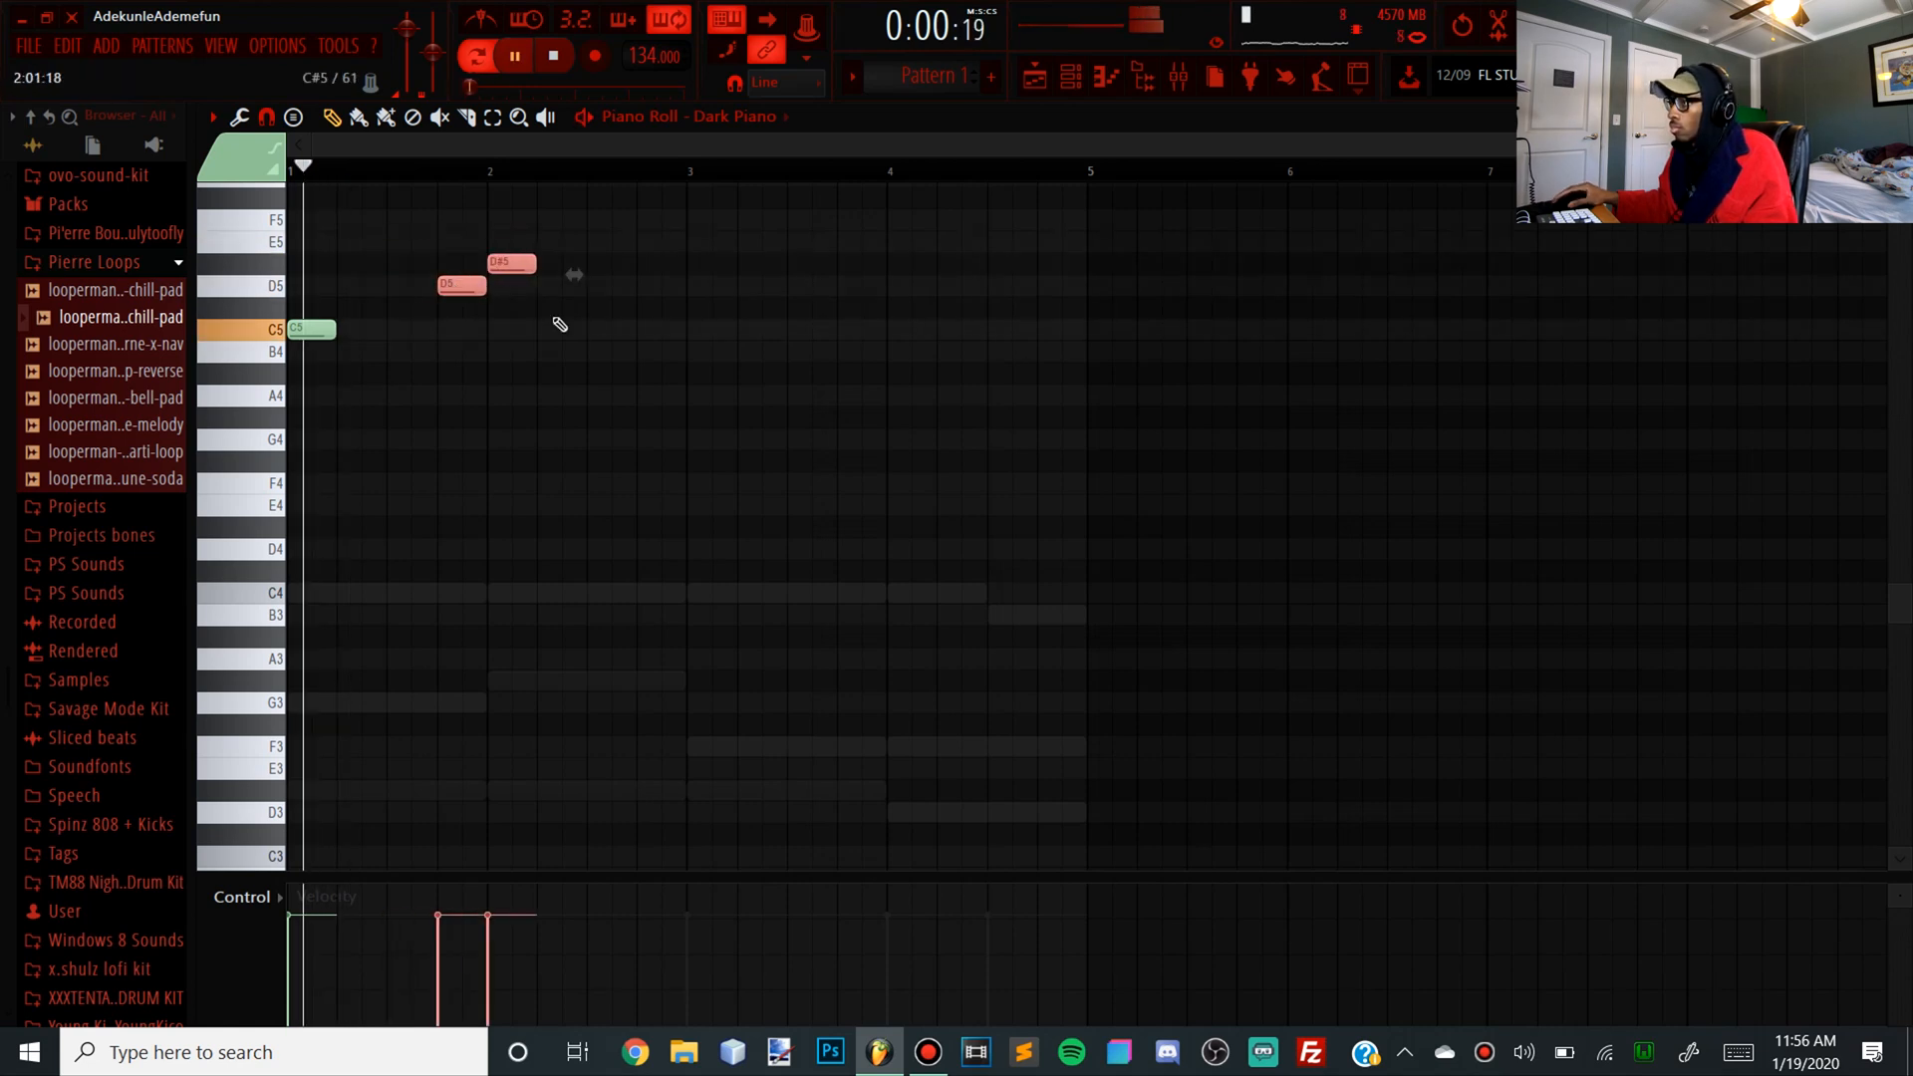
pyautogui.press('space')
pyautogui.scroll(4, 550, 291)
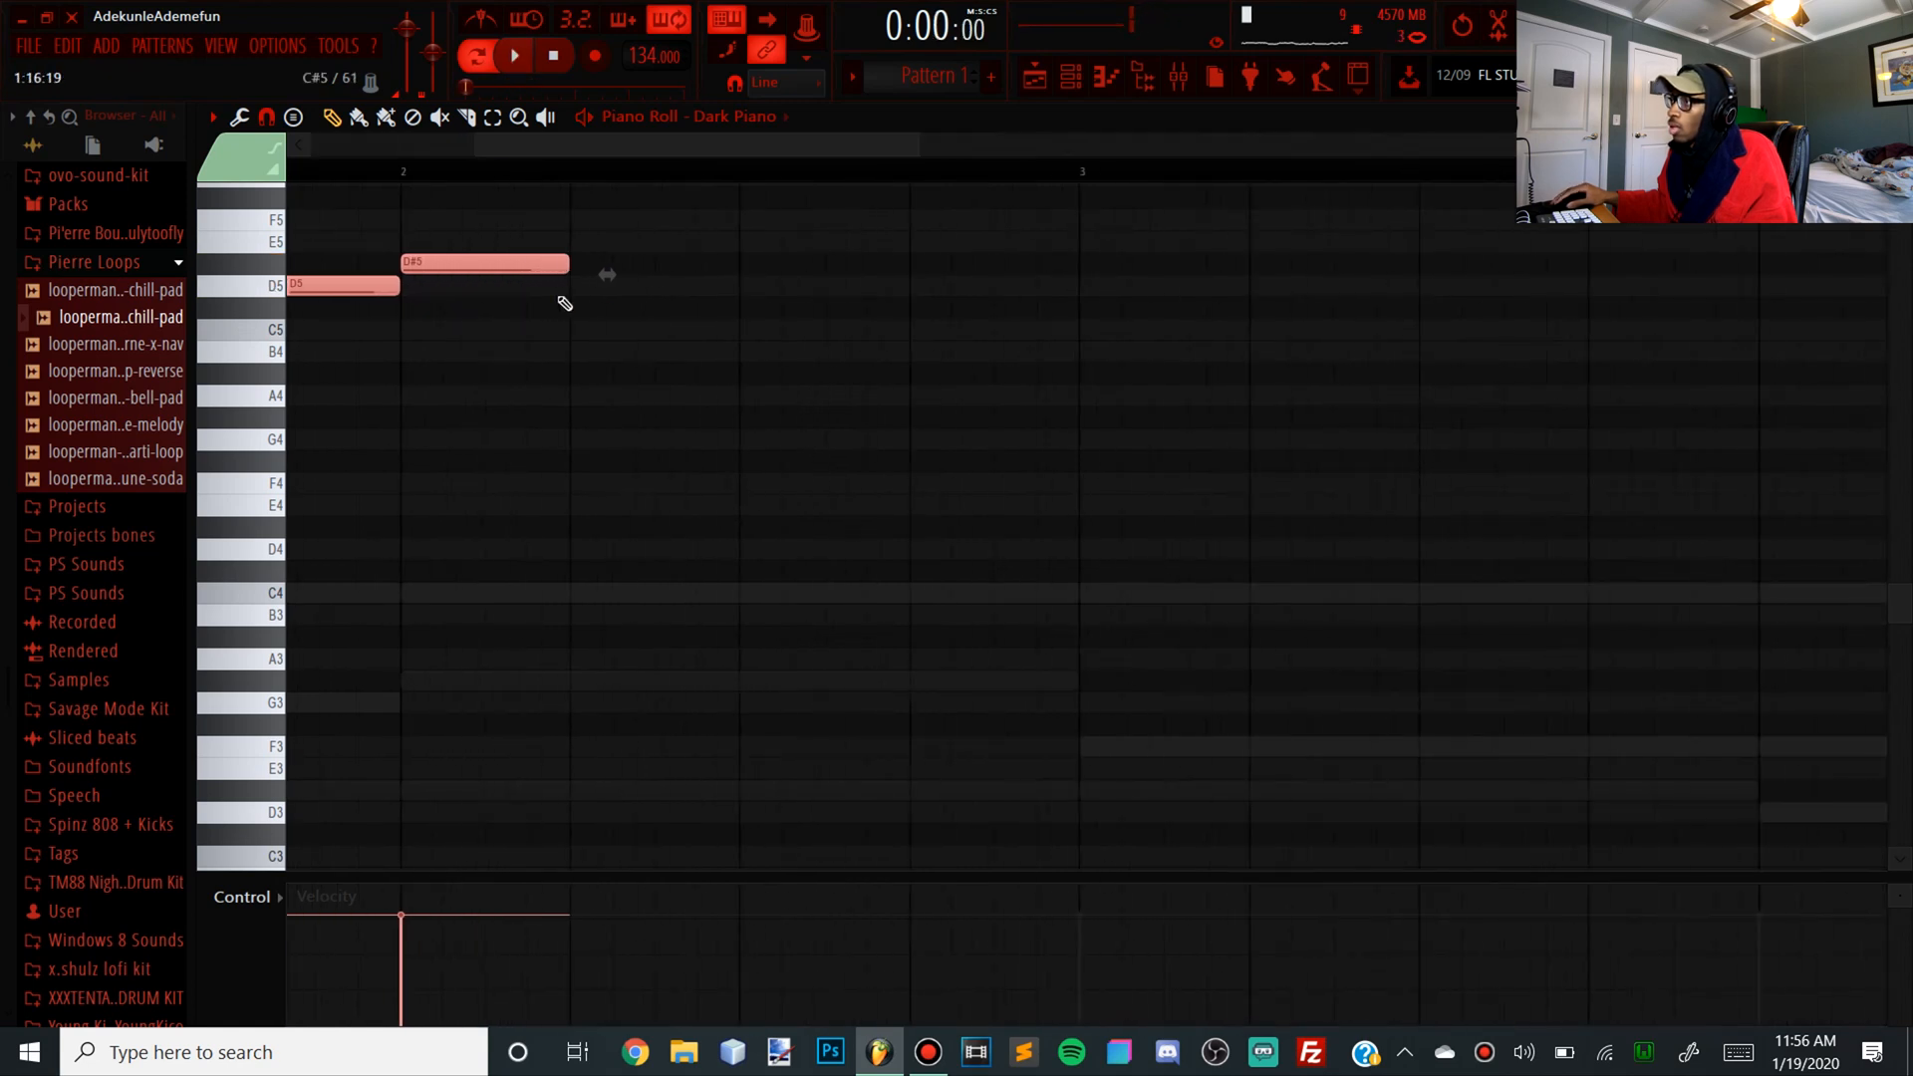
pyautogui.scroll(-4, 414, 307)
pyautogui.press('space')
pyautogui.press('space')
# Add short C5 notes at bar 2's start and end, F5 at the start of bar 3, D#5 near its end, and D5 at bar 4
pyautogui.click(496, 307)
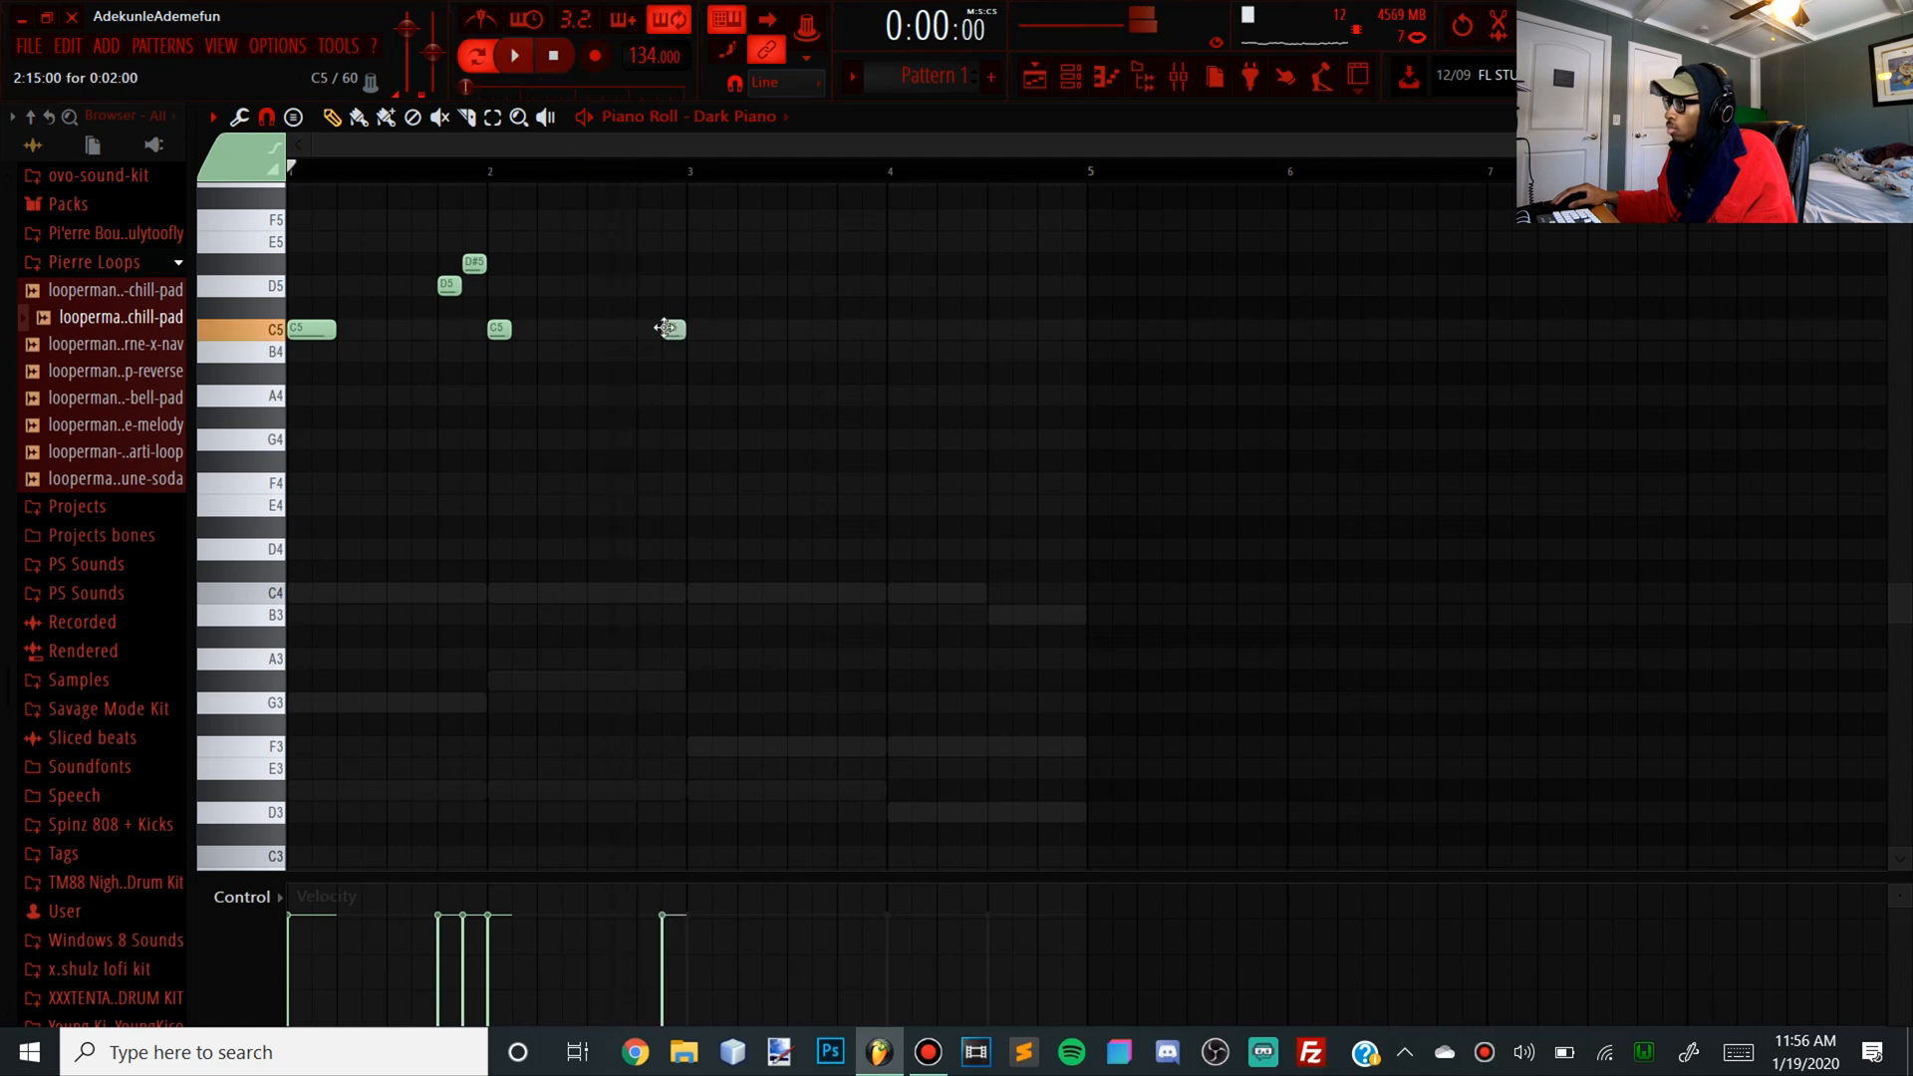
pyautogui.moveTo(679, 329); pyautogui.dragTo(655, 330)
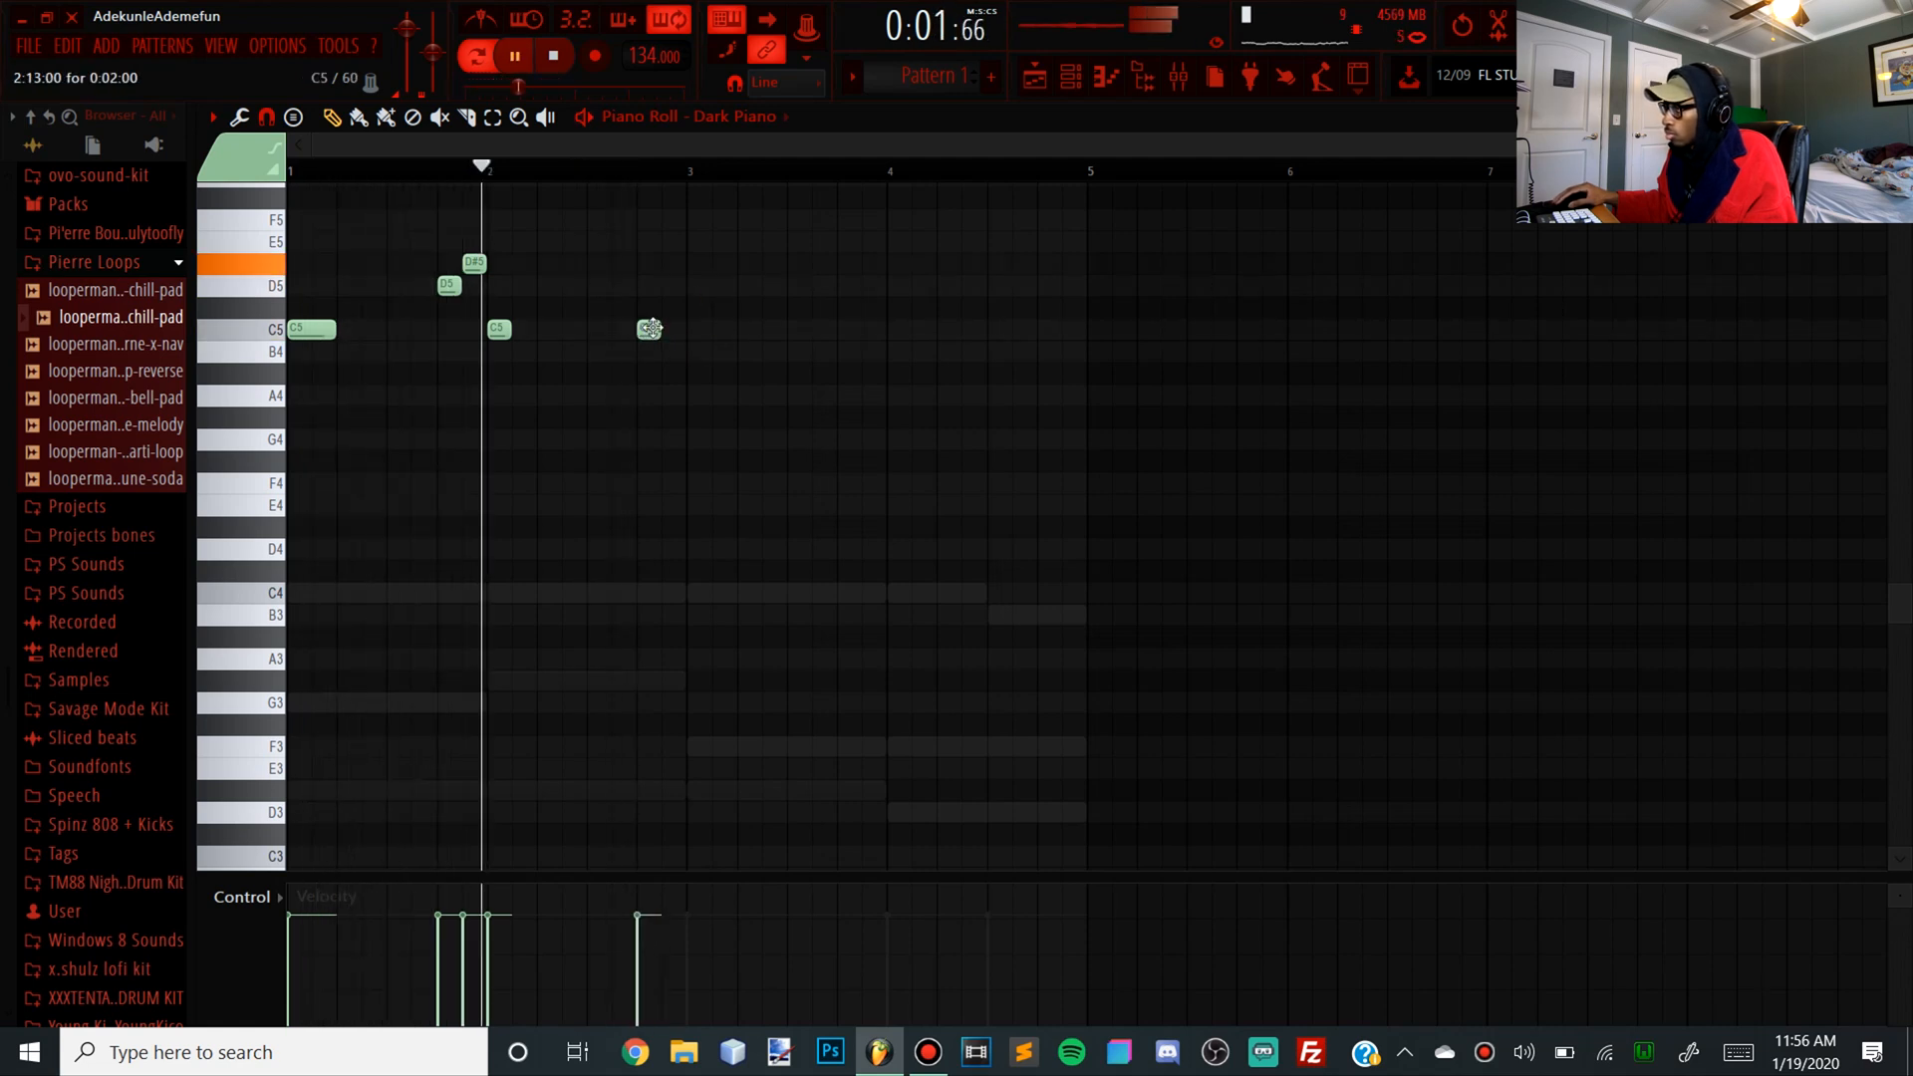
pyautogui.press('space')
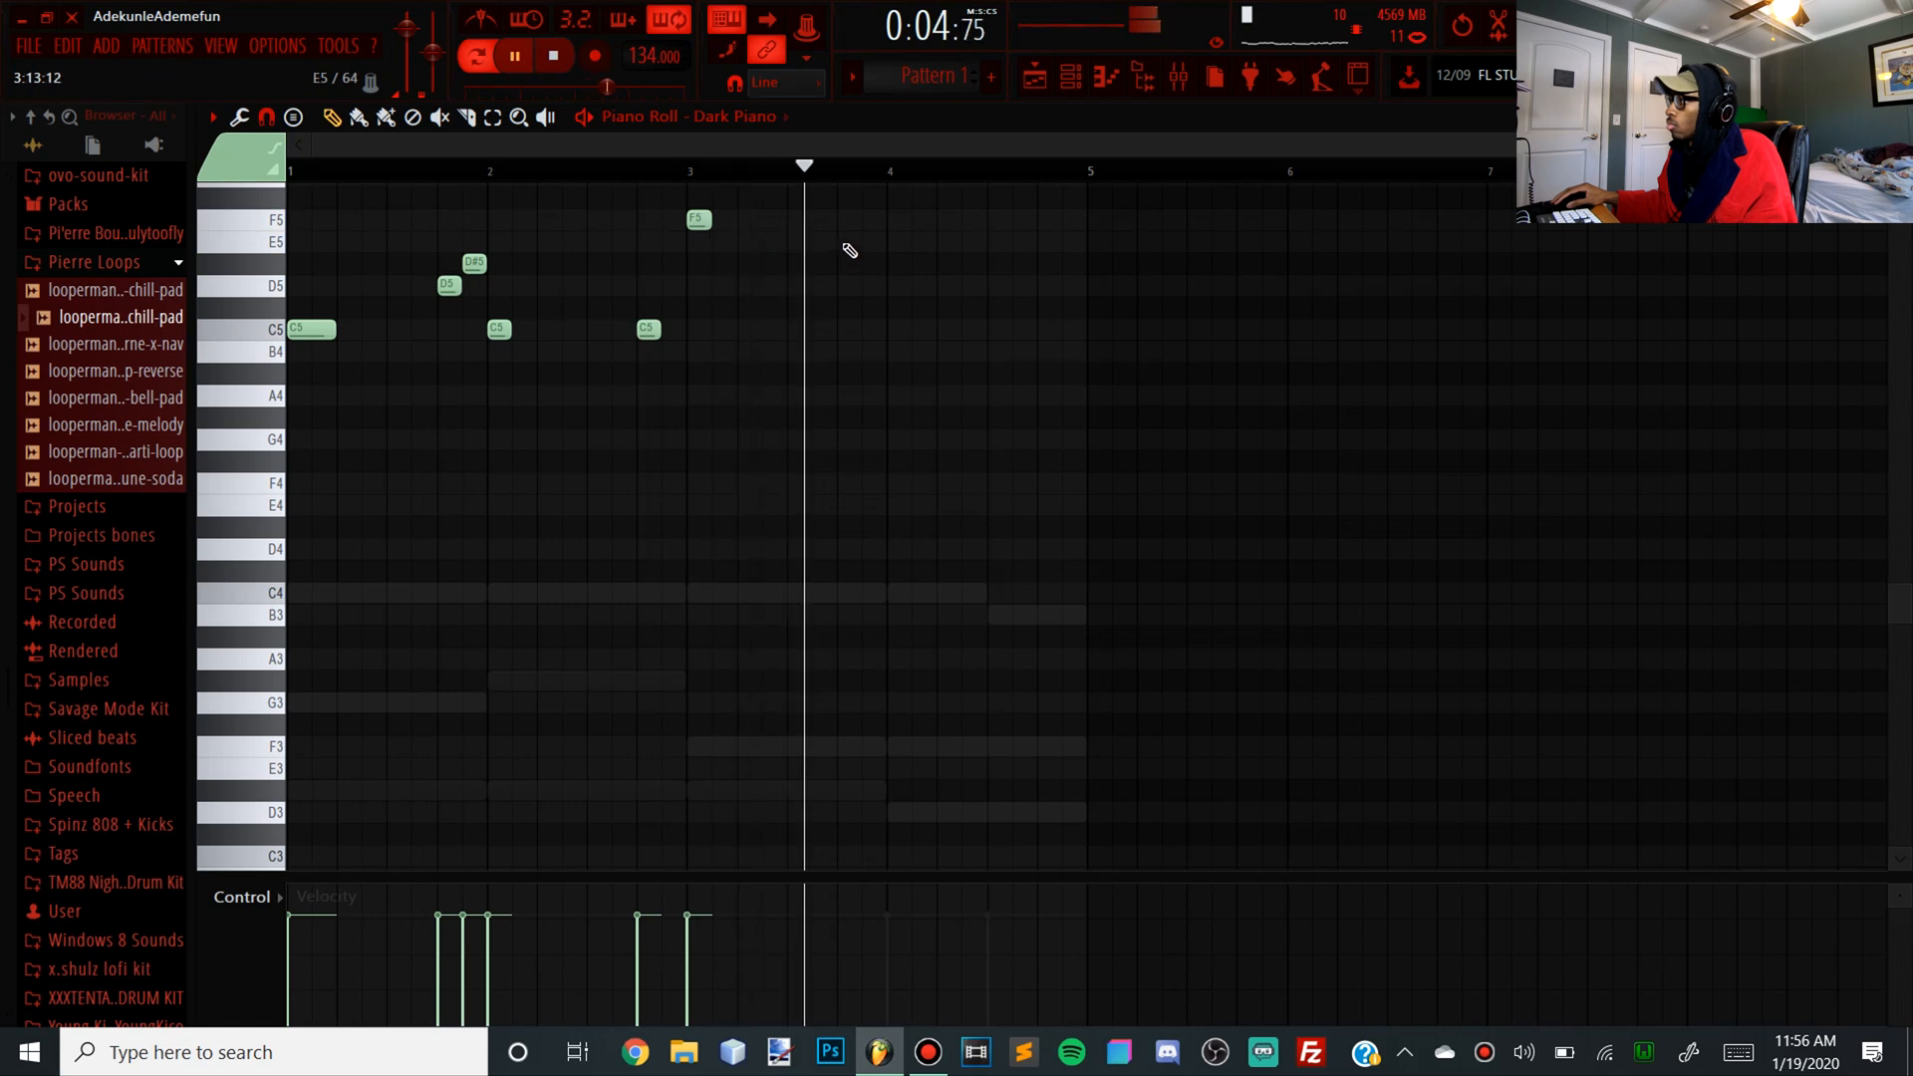
pyautogui.moveTo(842, 243)
pyautogui.mouseDown()
pyautogui.moveTo(815, 289)
pyautogui.moveTo(837, 261)
pyautogui.mouseUp()
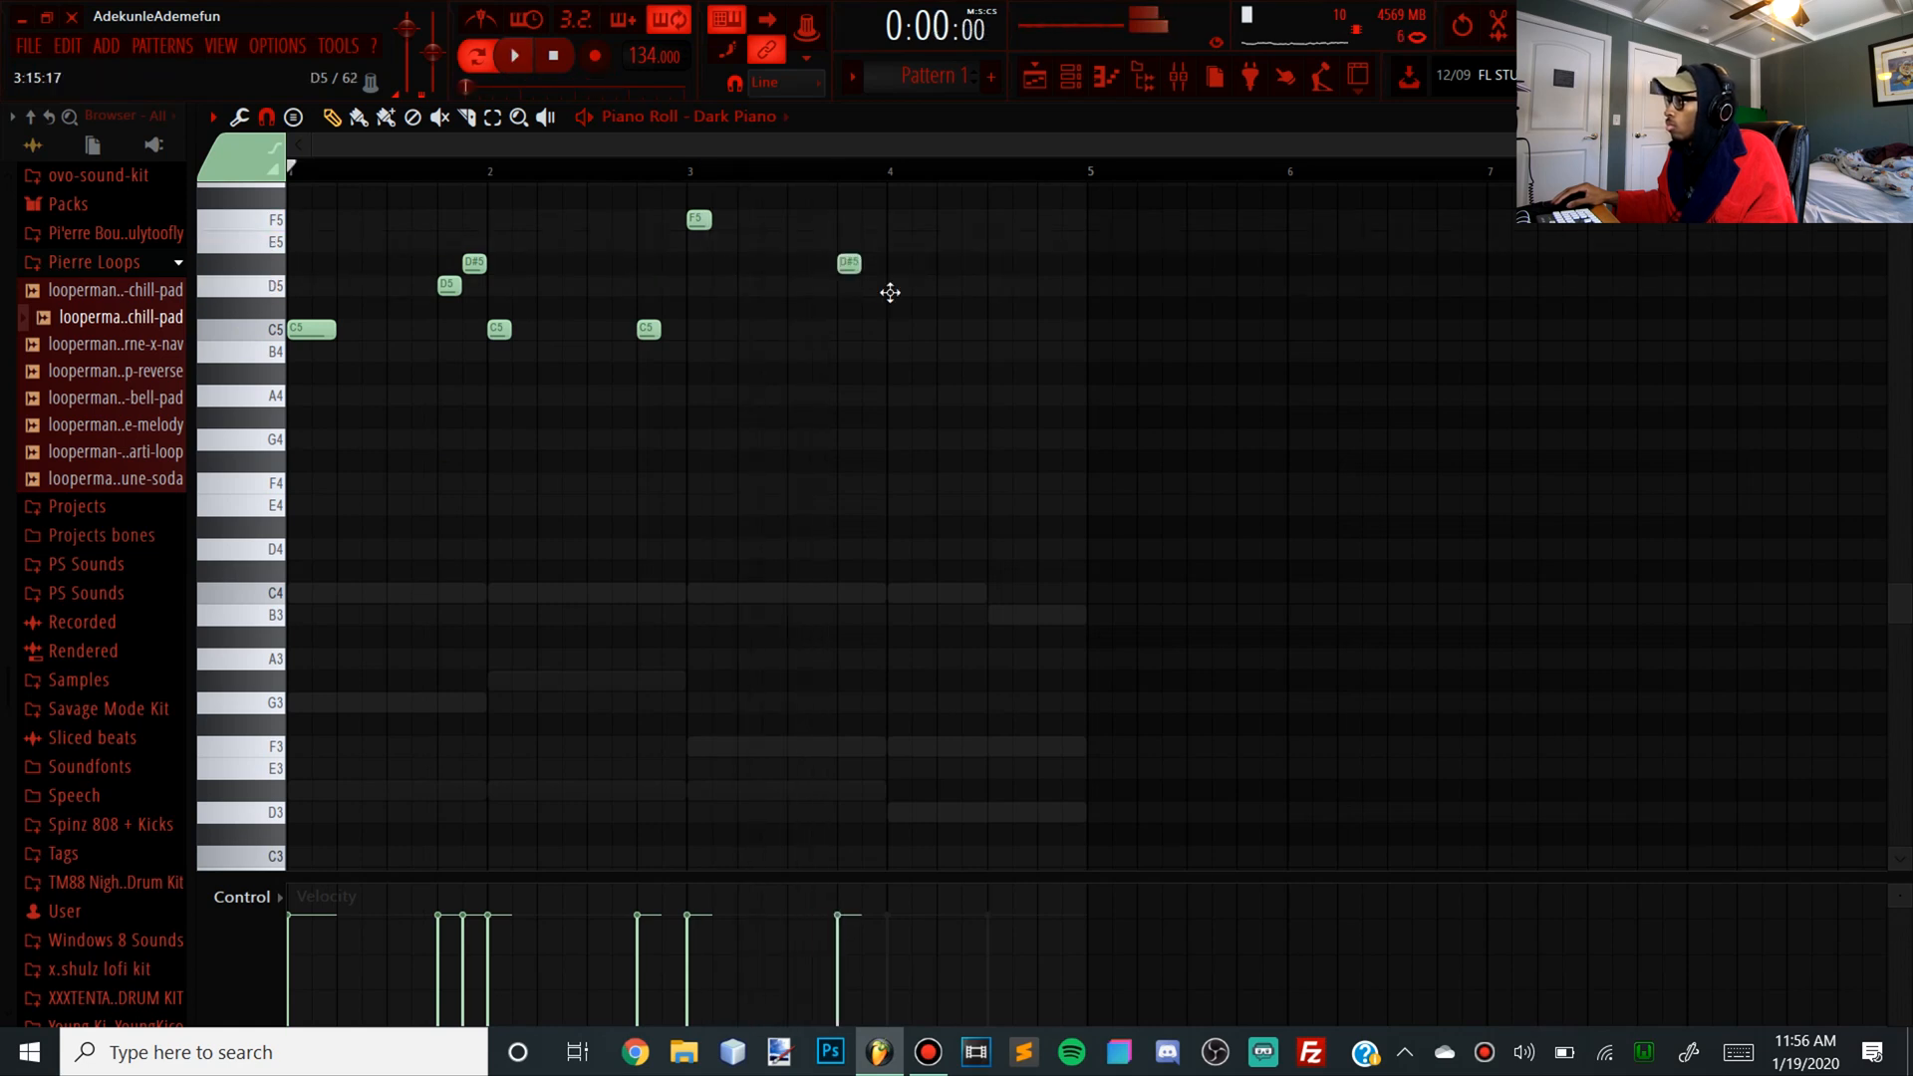
# Play the pattern and lower Insert 2's mixer volume to about 39%
pyautogui.press('space')
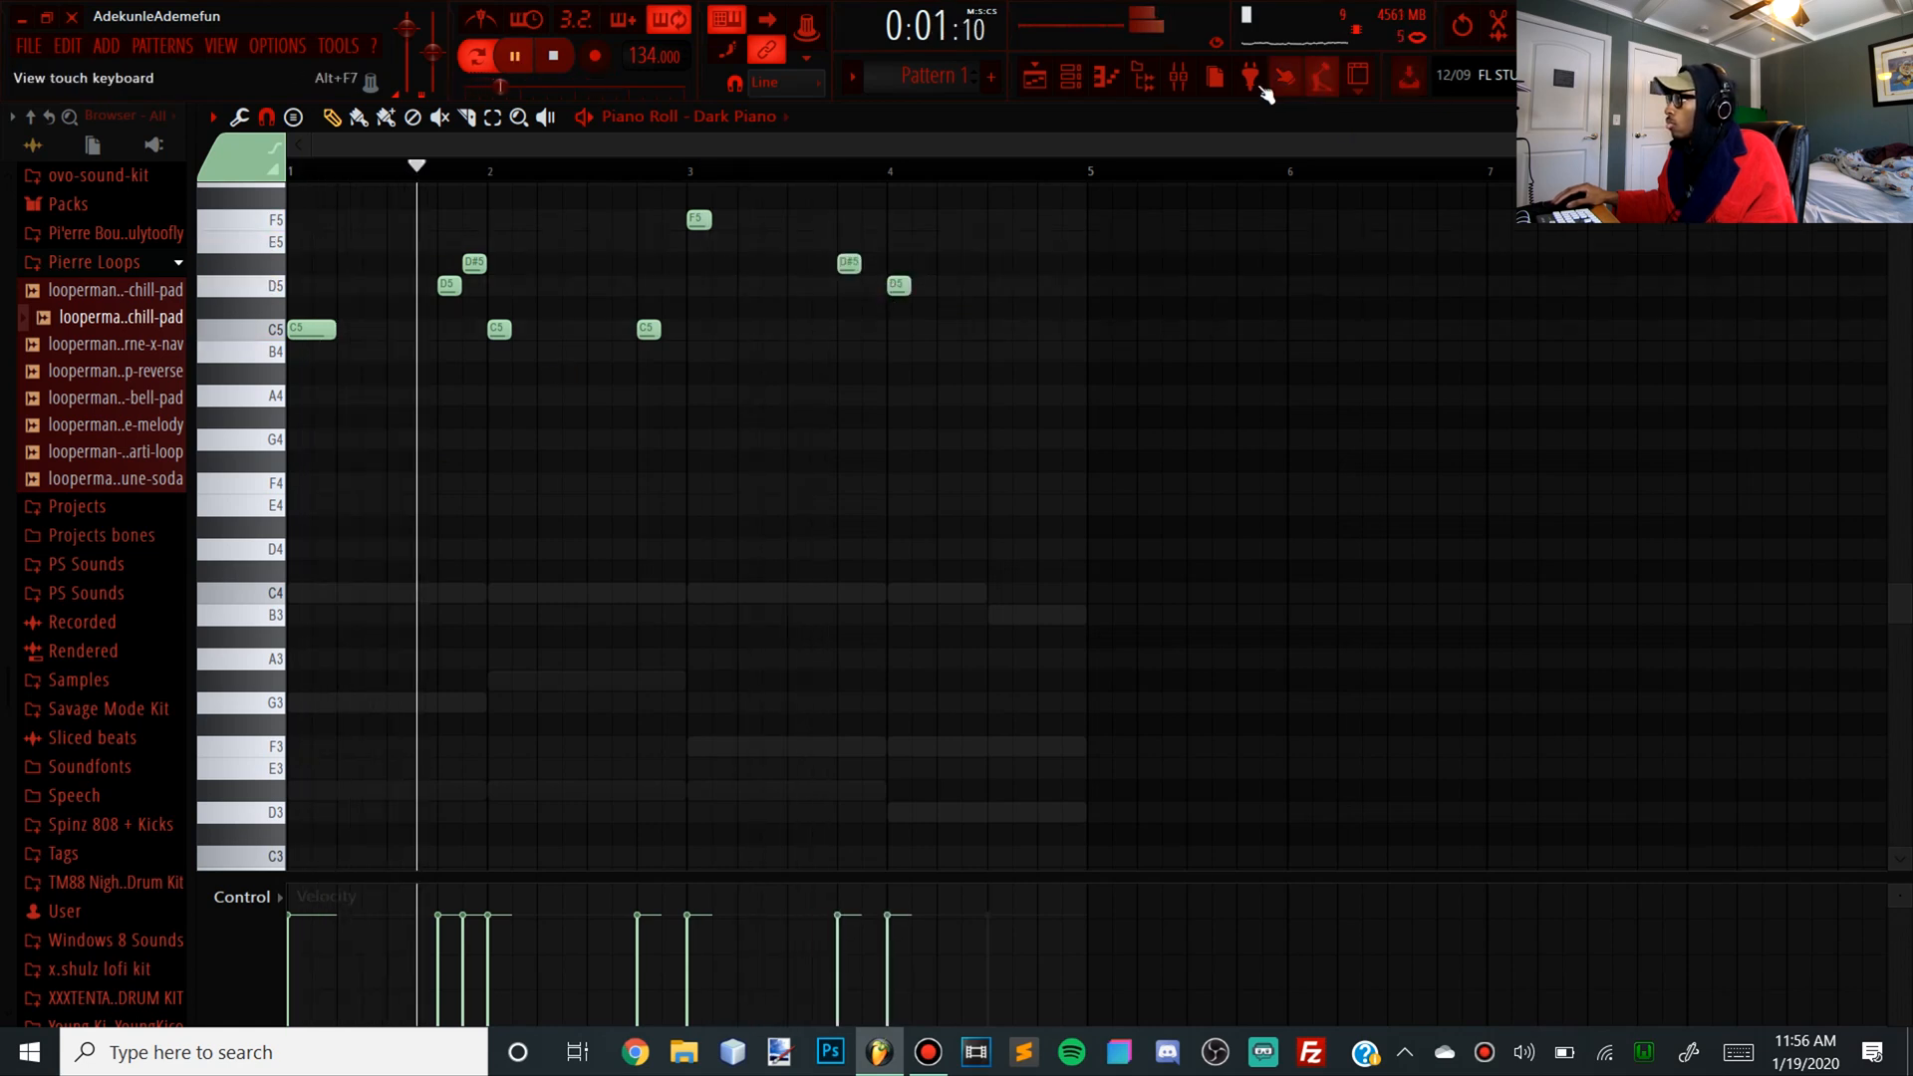
pyautogui.press('F9')
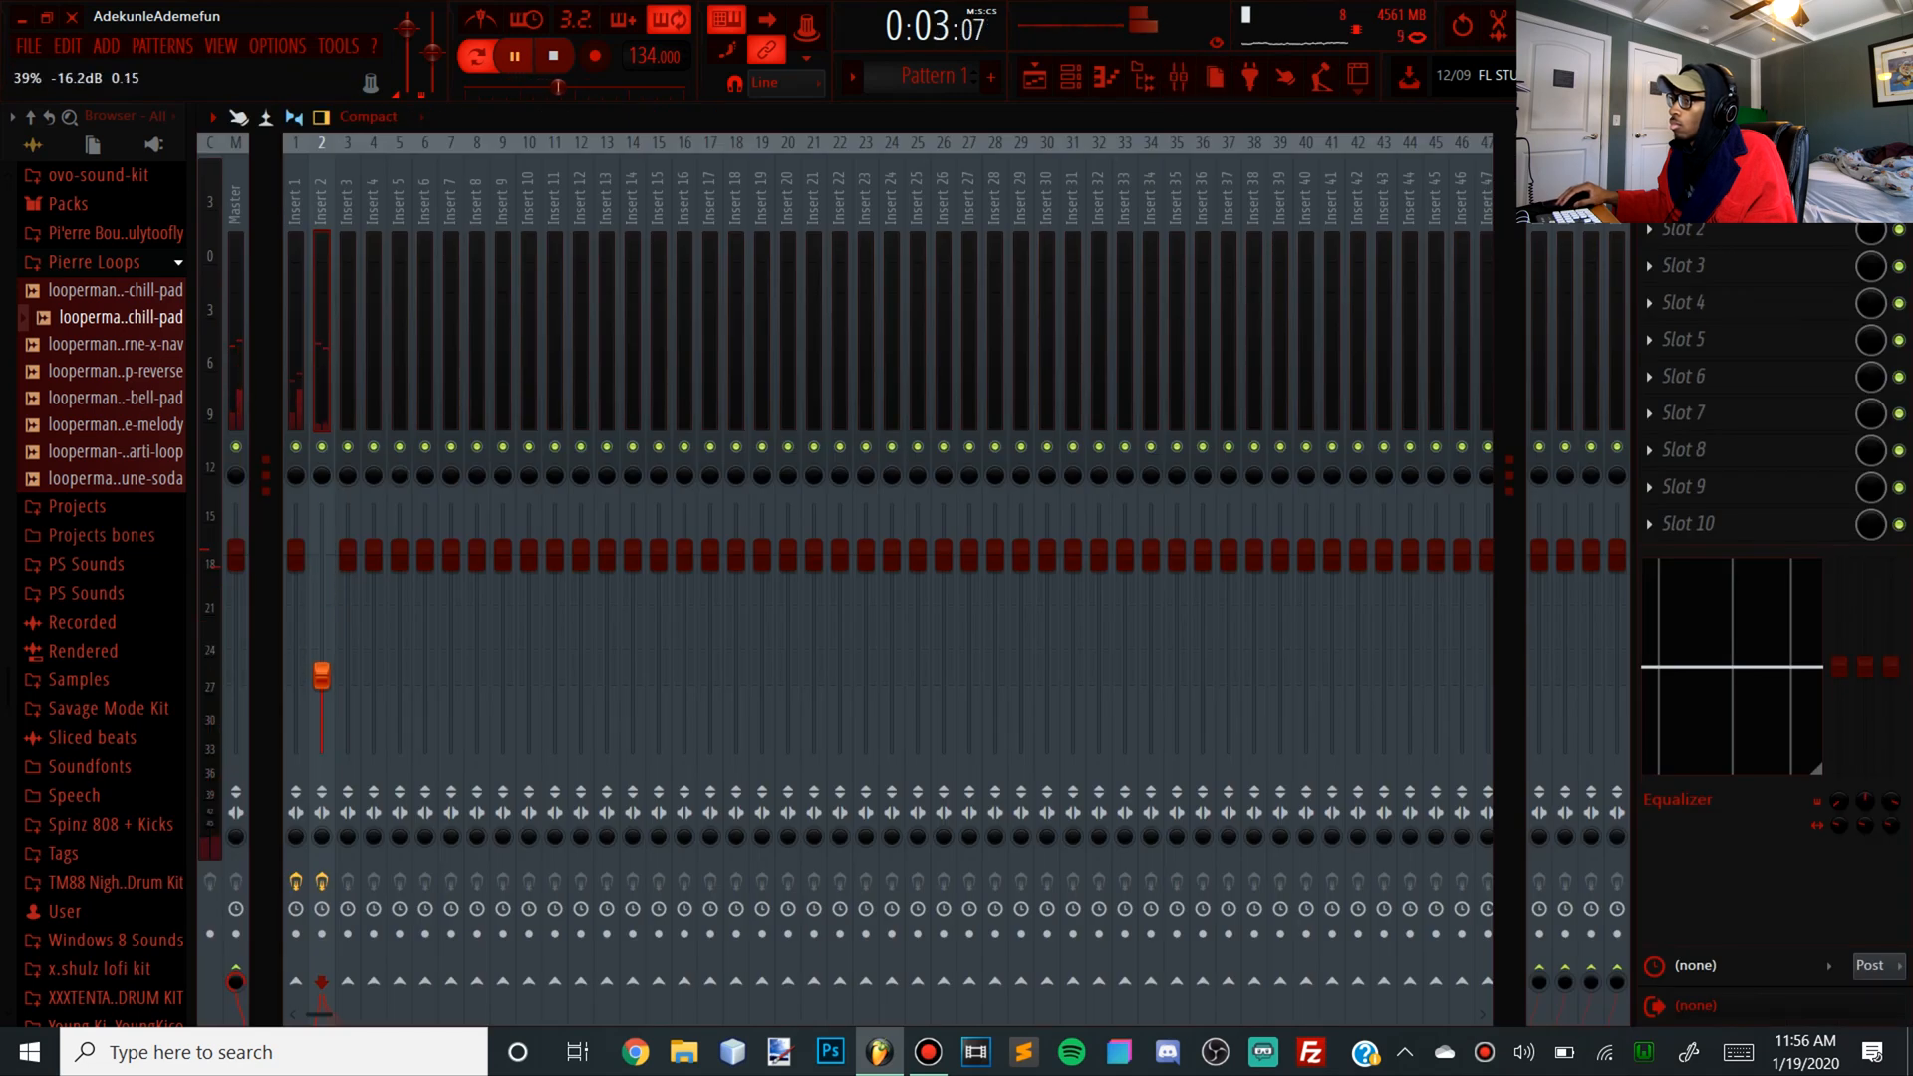
pyautogui.click(1110, 82)
# Add a B4 note near the end of bar 4, then select all notes and apply quick legato
pyautogui.press('space')
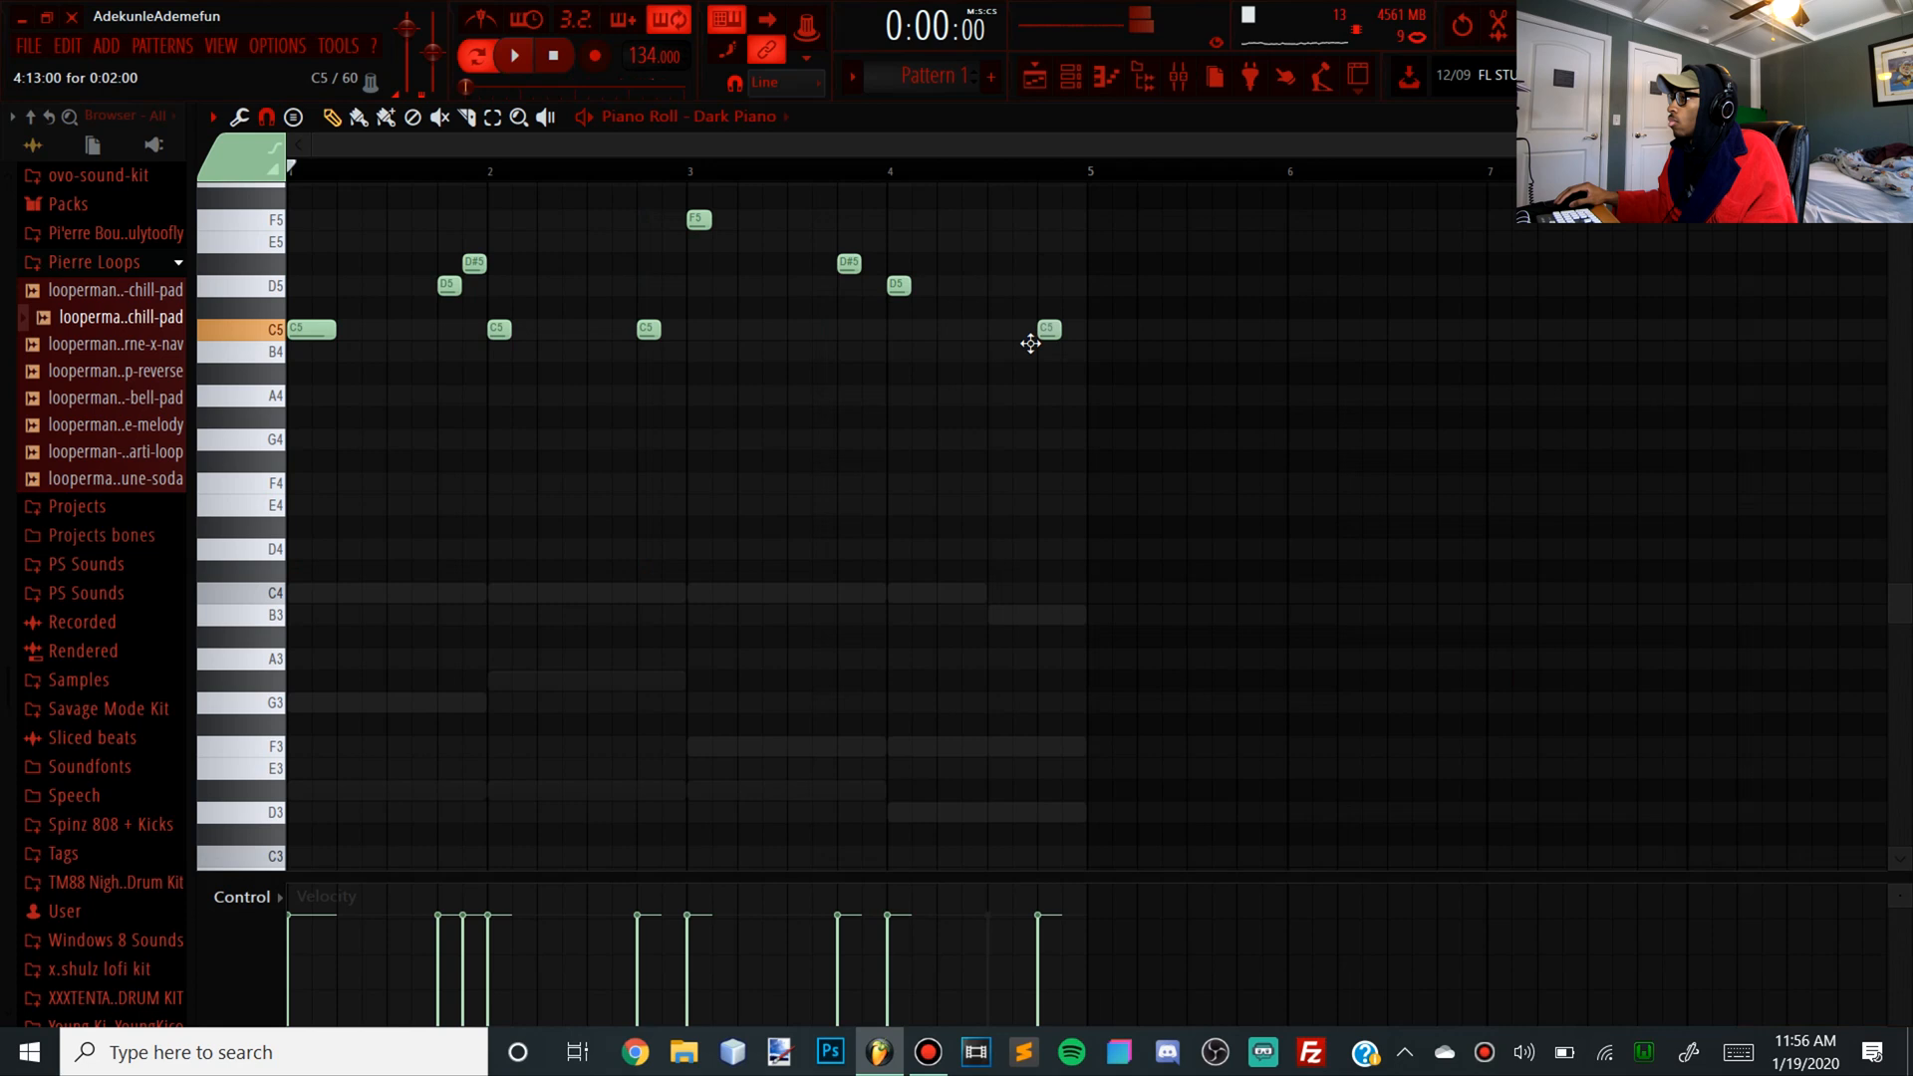
pyautogui.moveTo(1136, 431); pyautogui.dragTo(129, 193)
pyautogui.hotkey('ctrl', 'l')
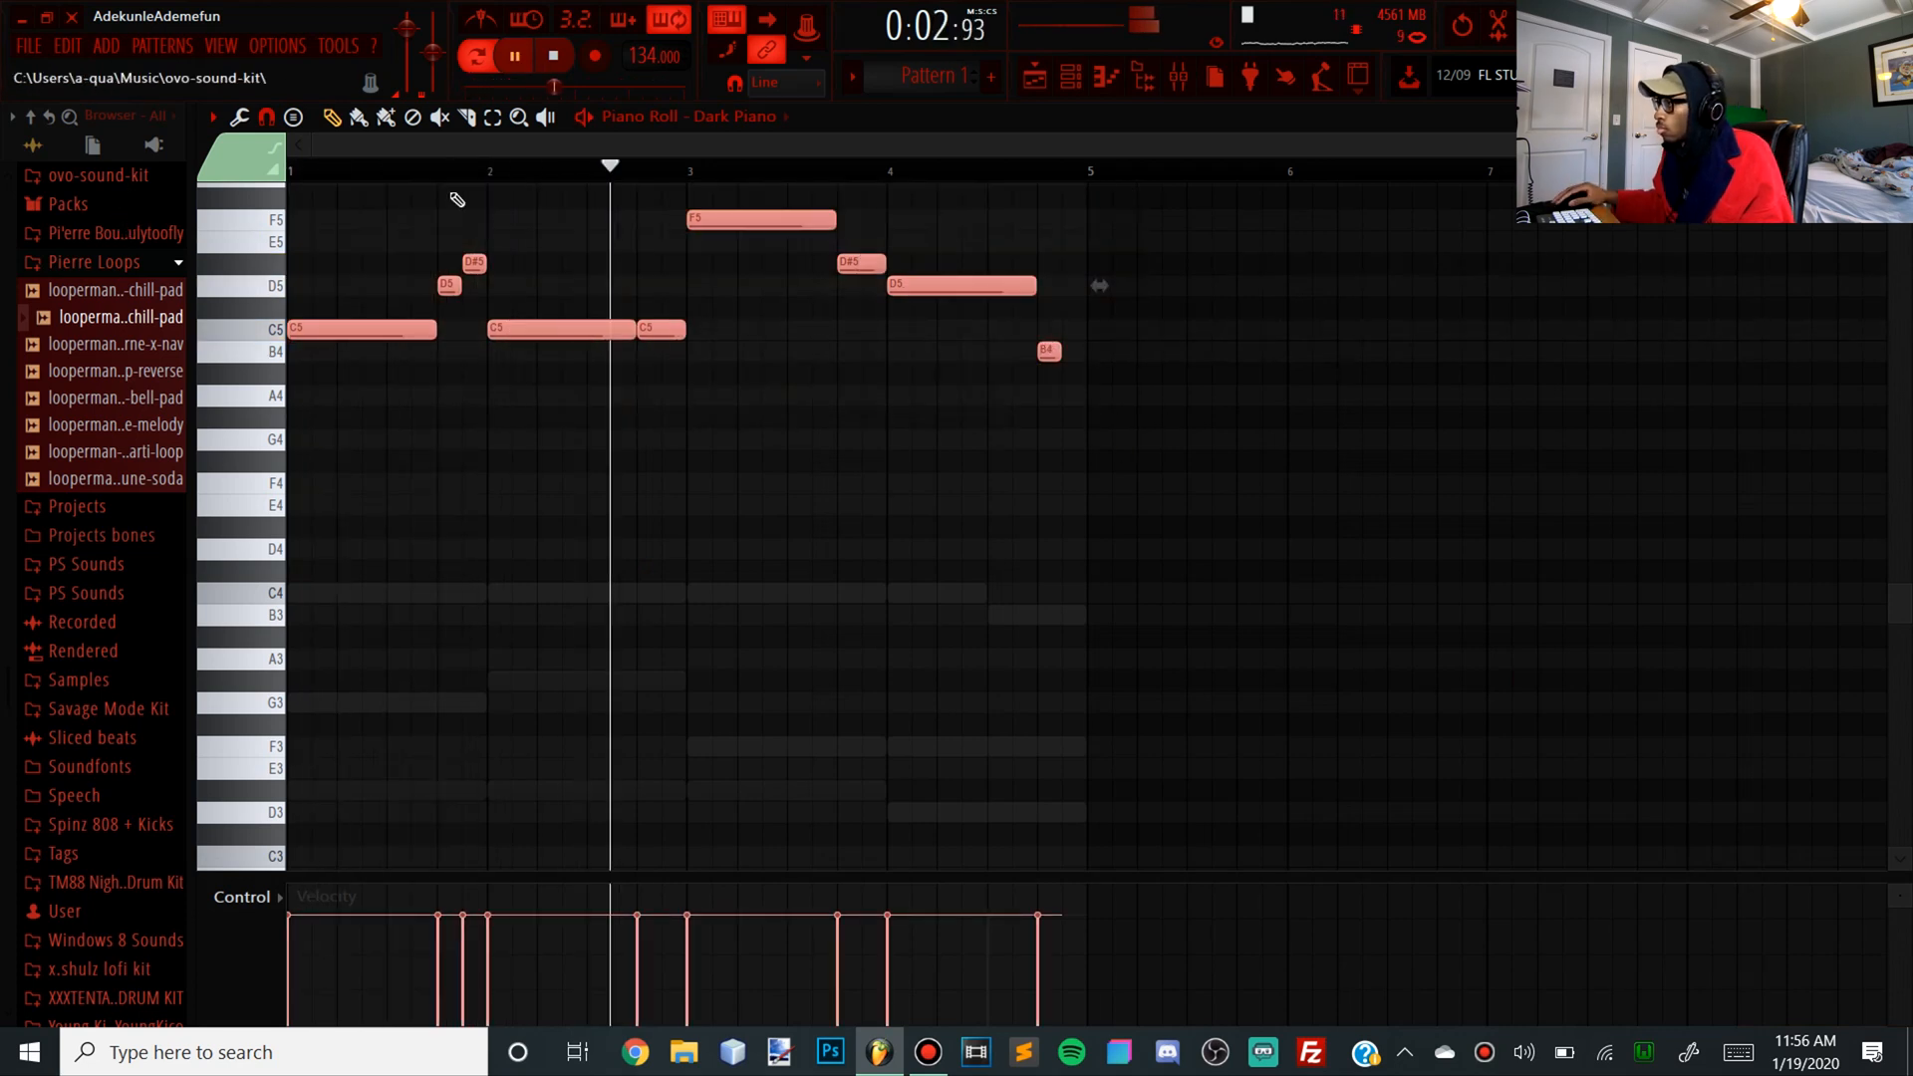
# Open Fruity Reeverb 2 on Insert 2, lower its dry level and return to the piano roll
pyautogui.click(1178, 76)
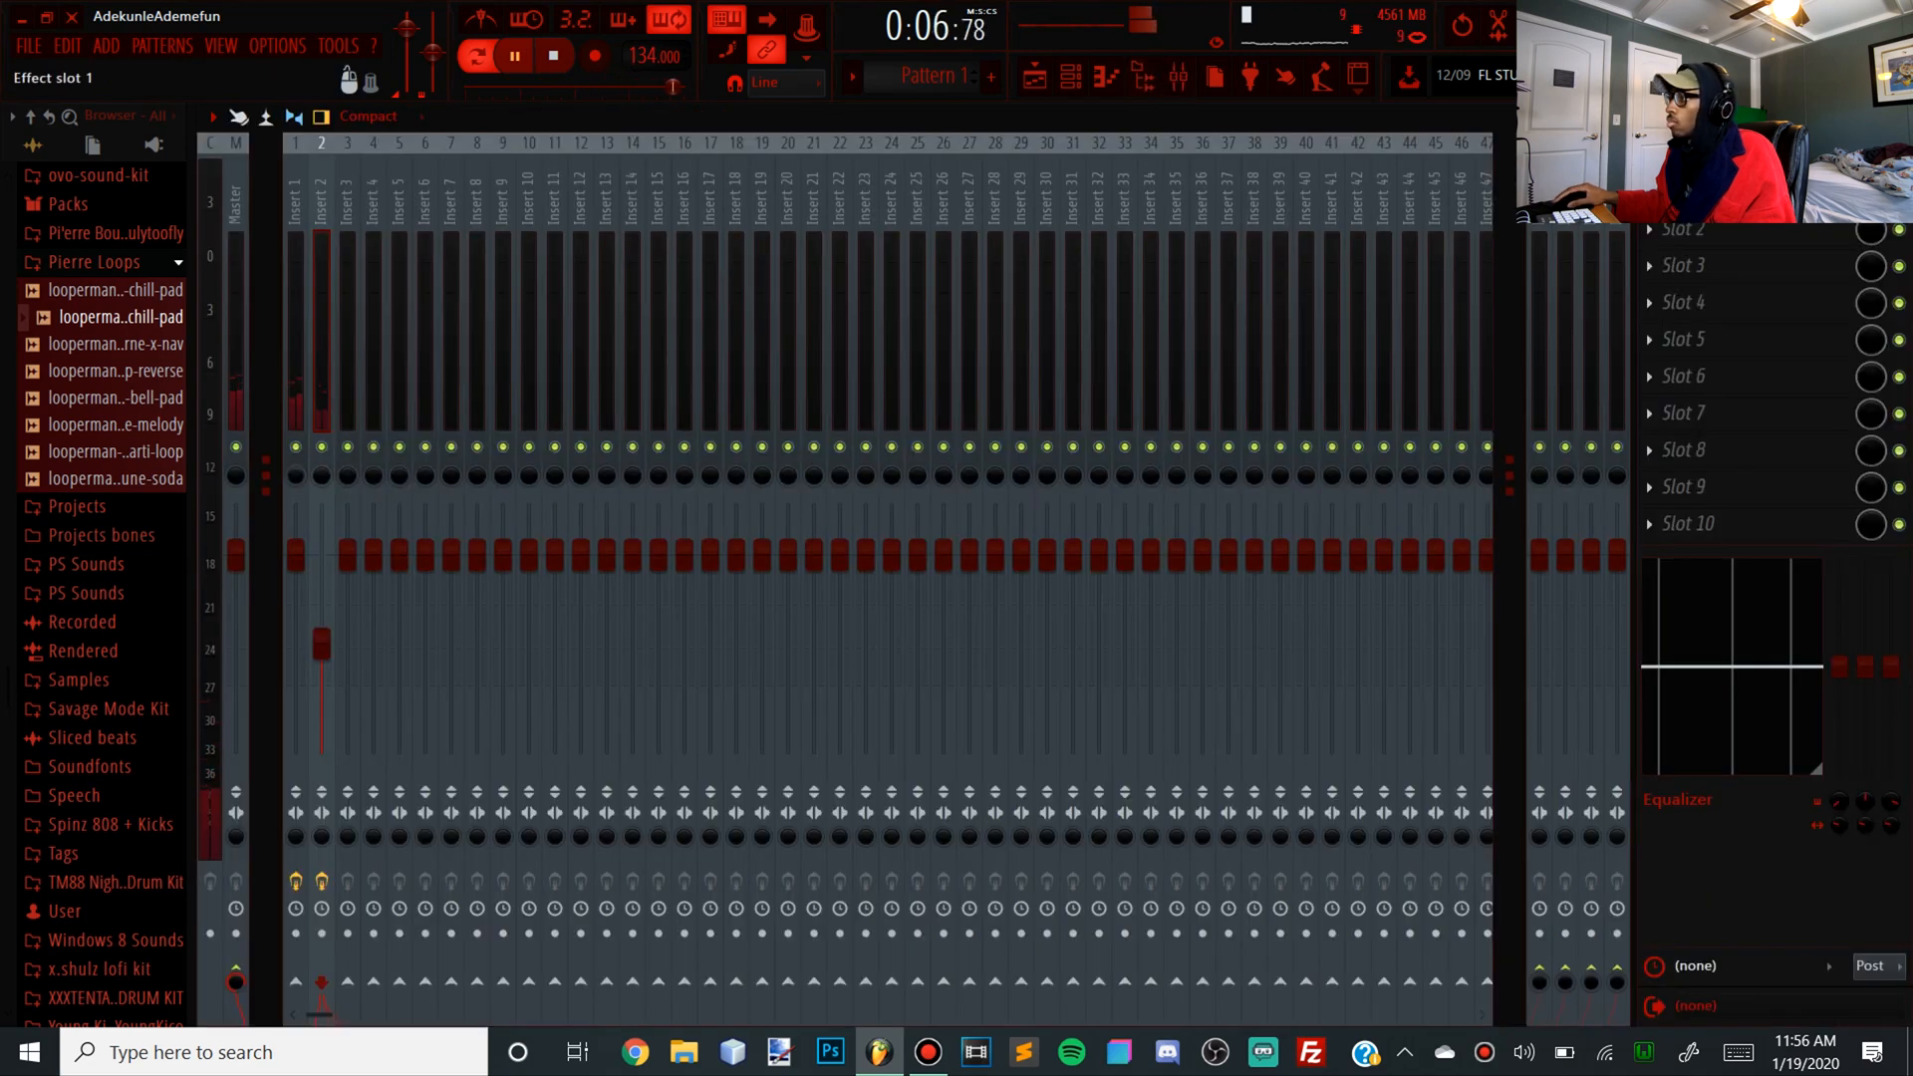
pyautogui.click(1694, 192)
pyautogui.moveTo(893, 474); pyautogui.dragTo(892, 506)
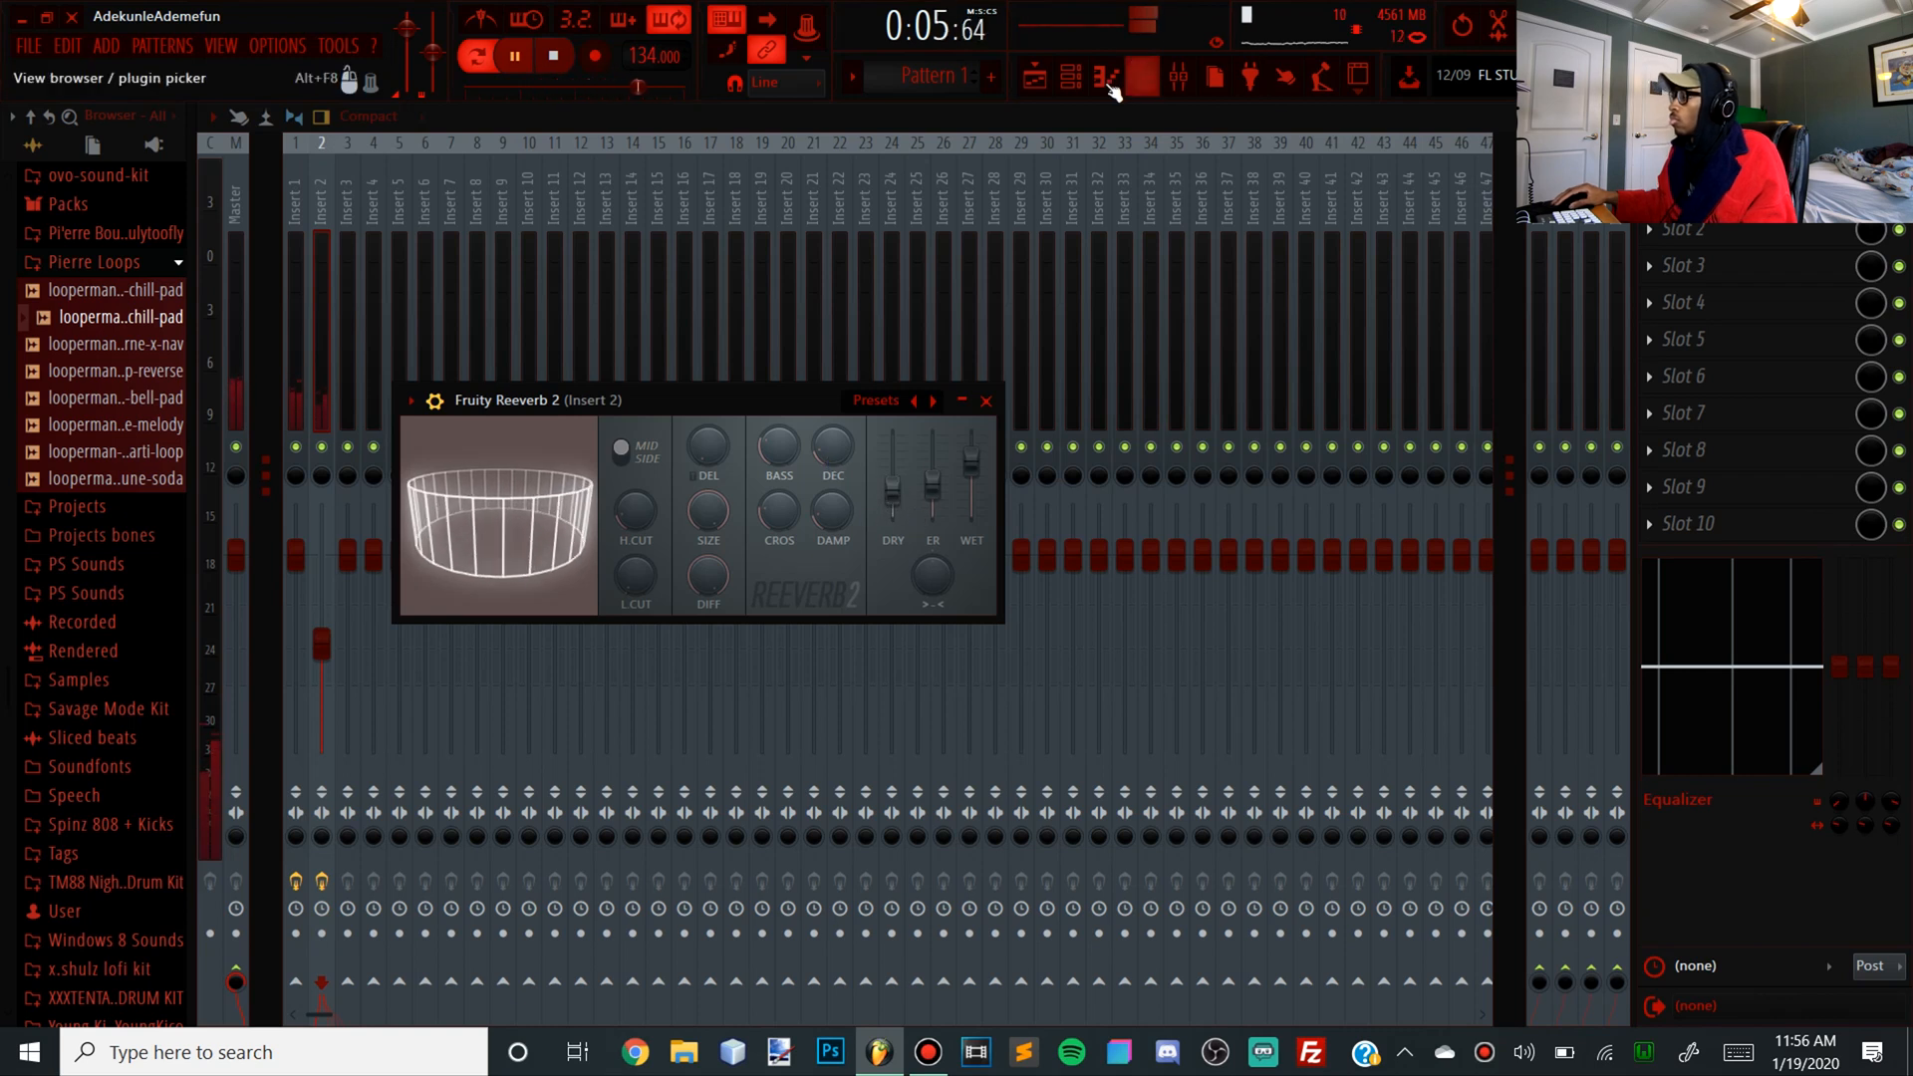
pyautogui.click(1108, 80)
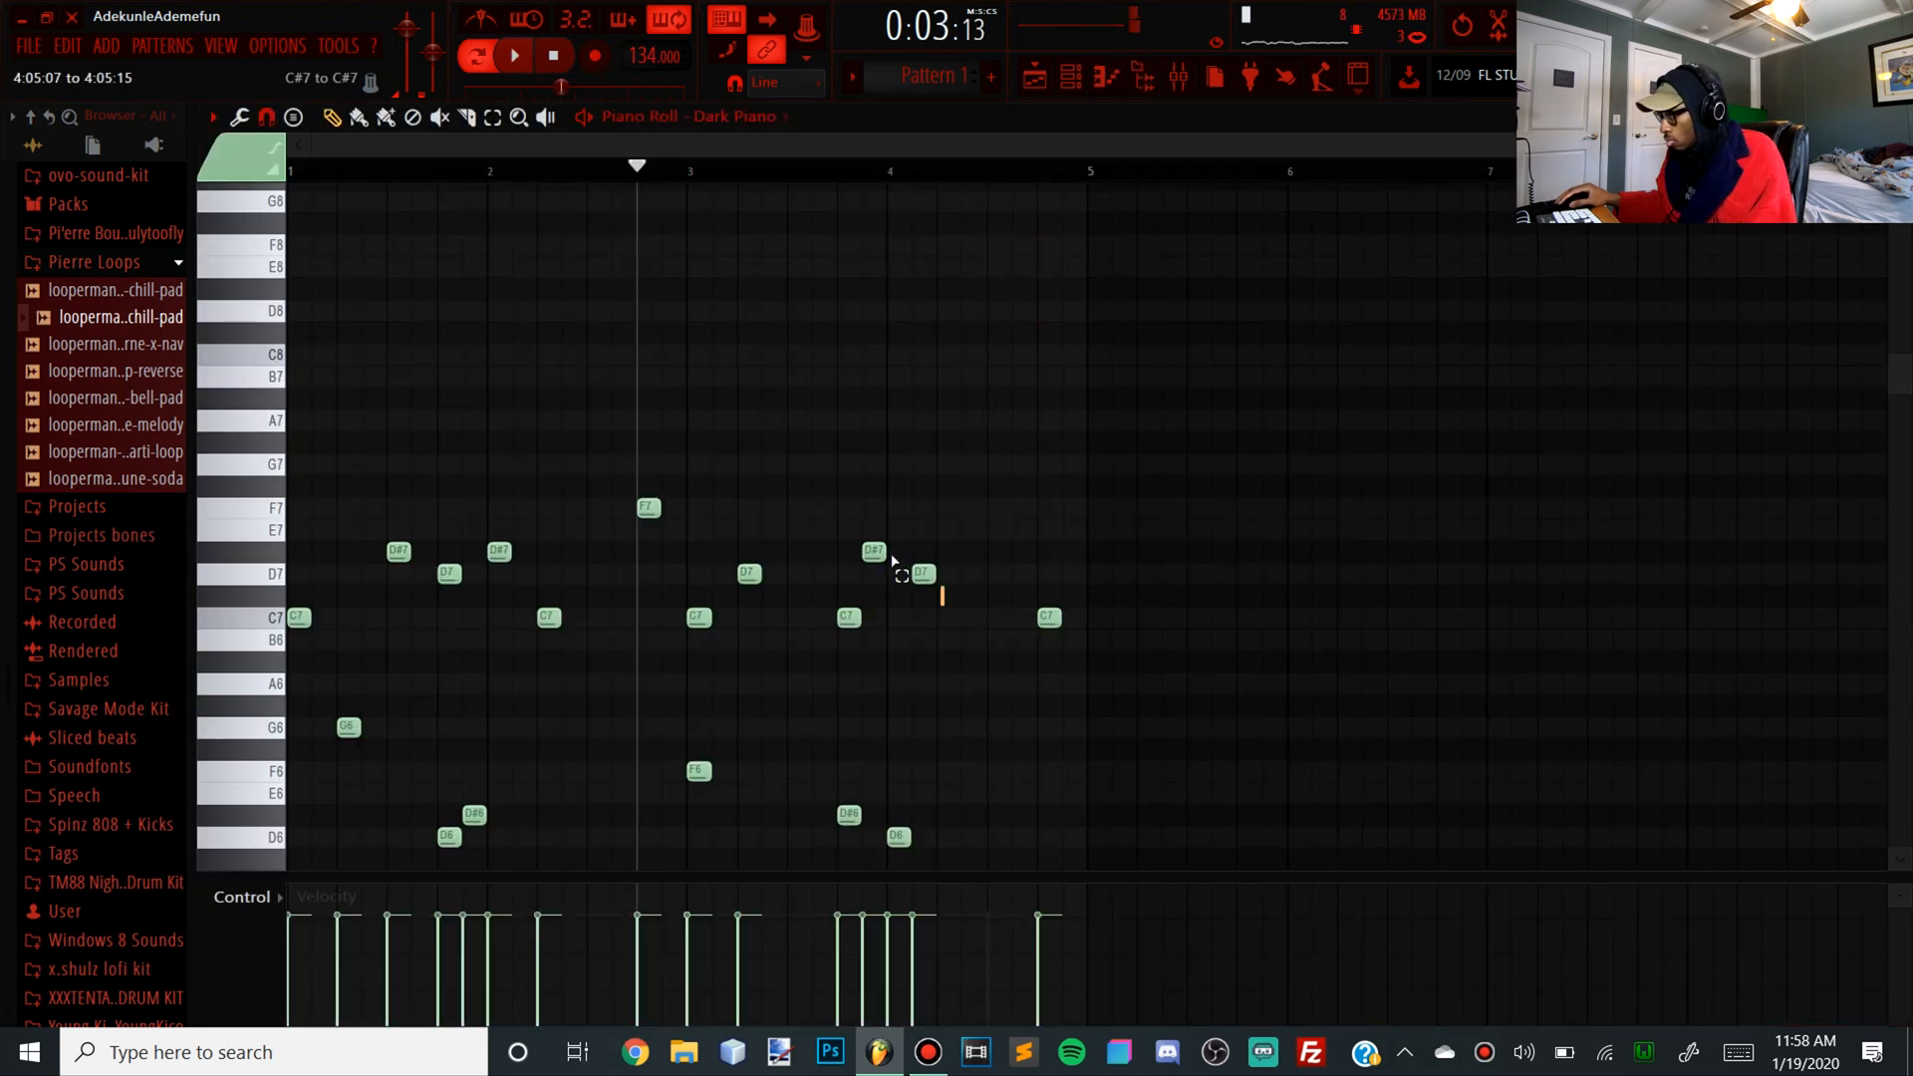
# Shift the D#7 and D7 notes around the start of bar 4 two steps forward and delete the B5 note near its end
pyautogui.press('space')
pyautogui.scroll(-5, 732, 610)
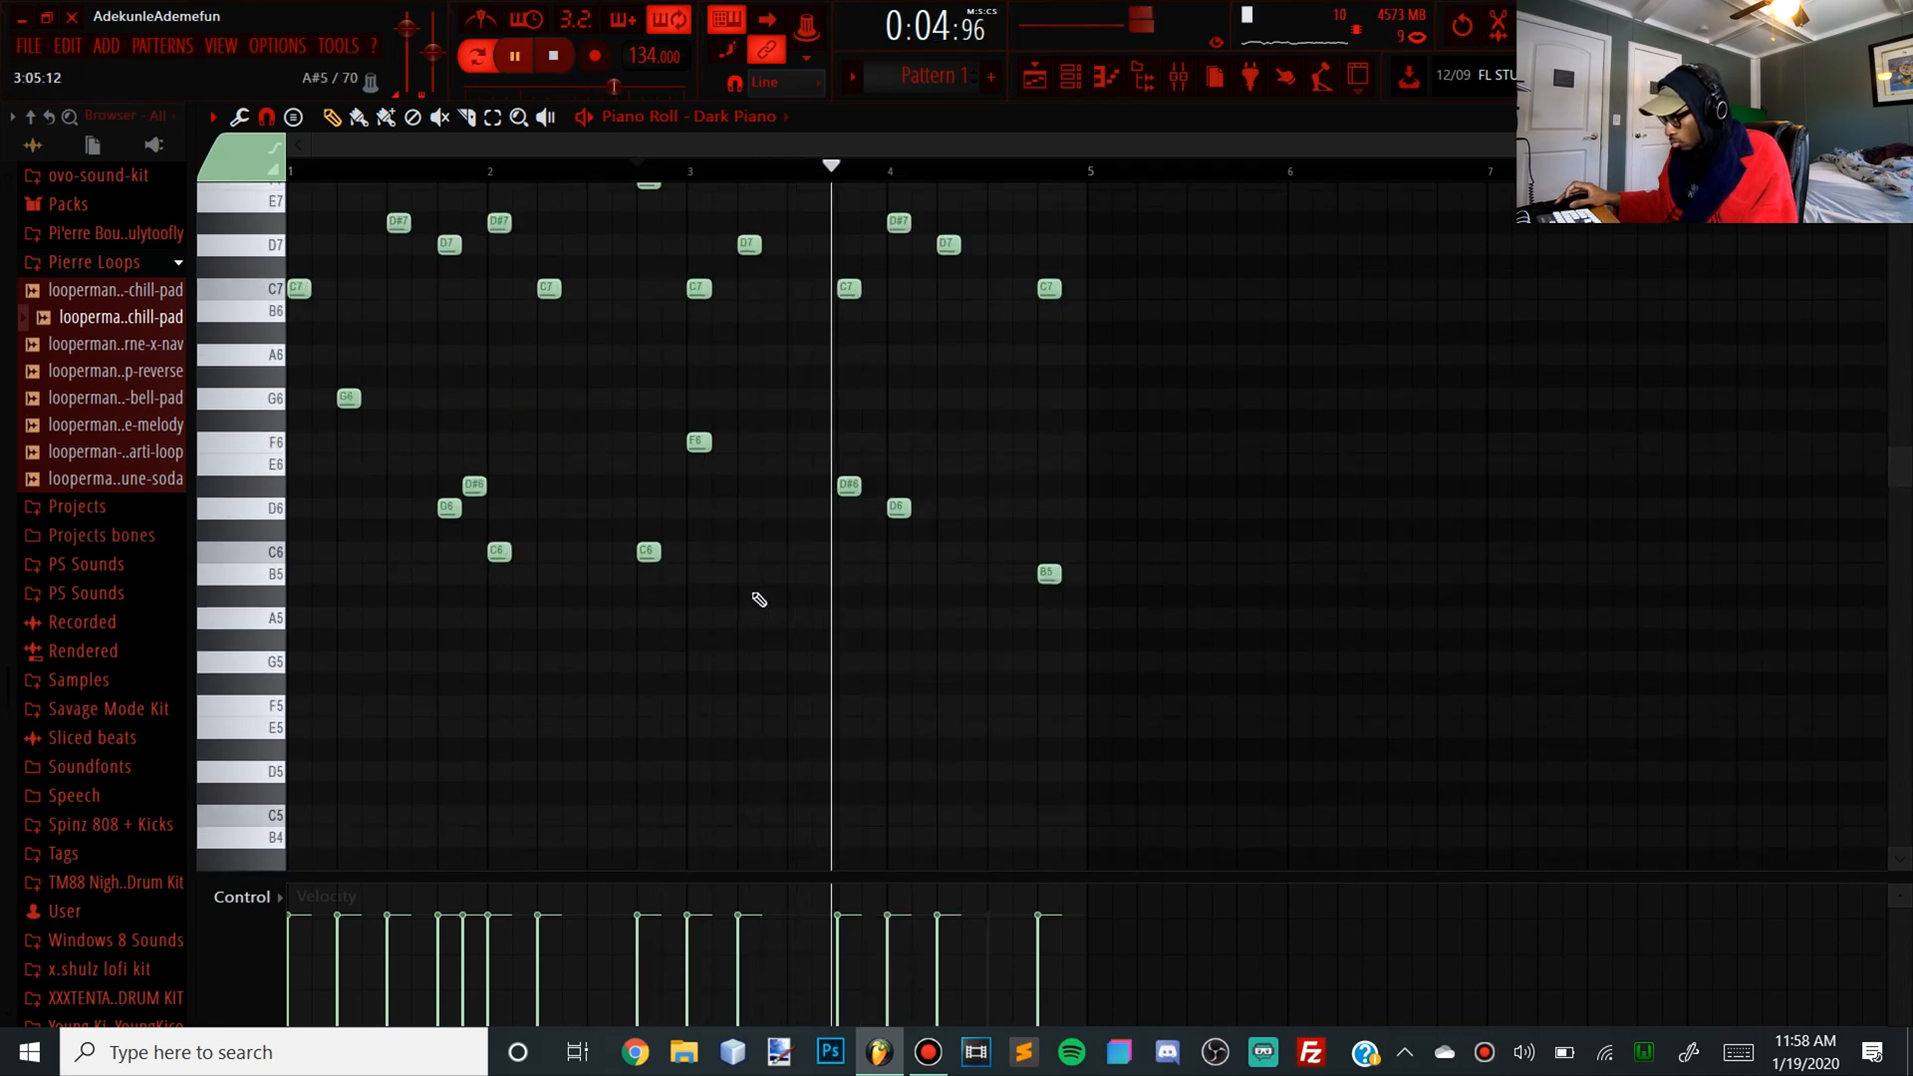
pyautogui.scroll(5, 833, 598)
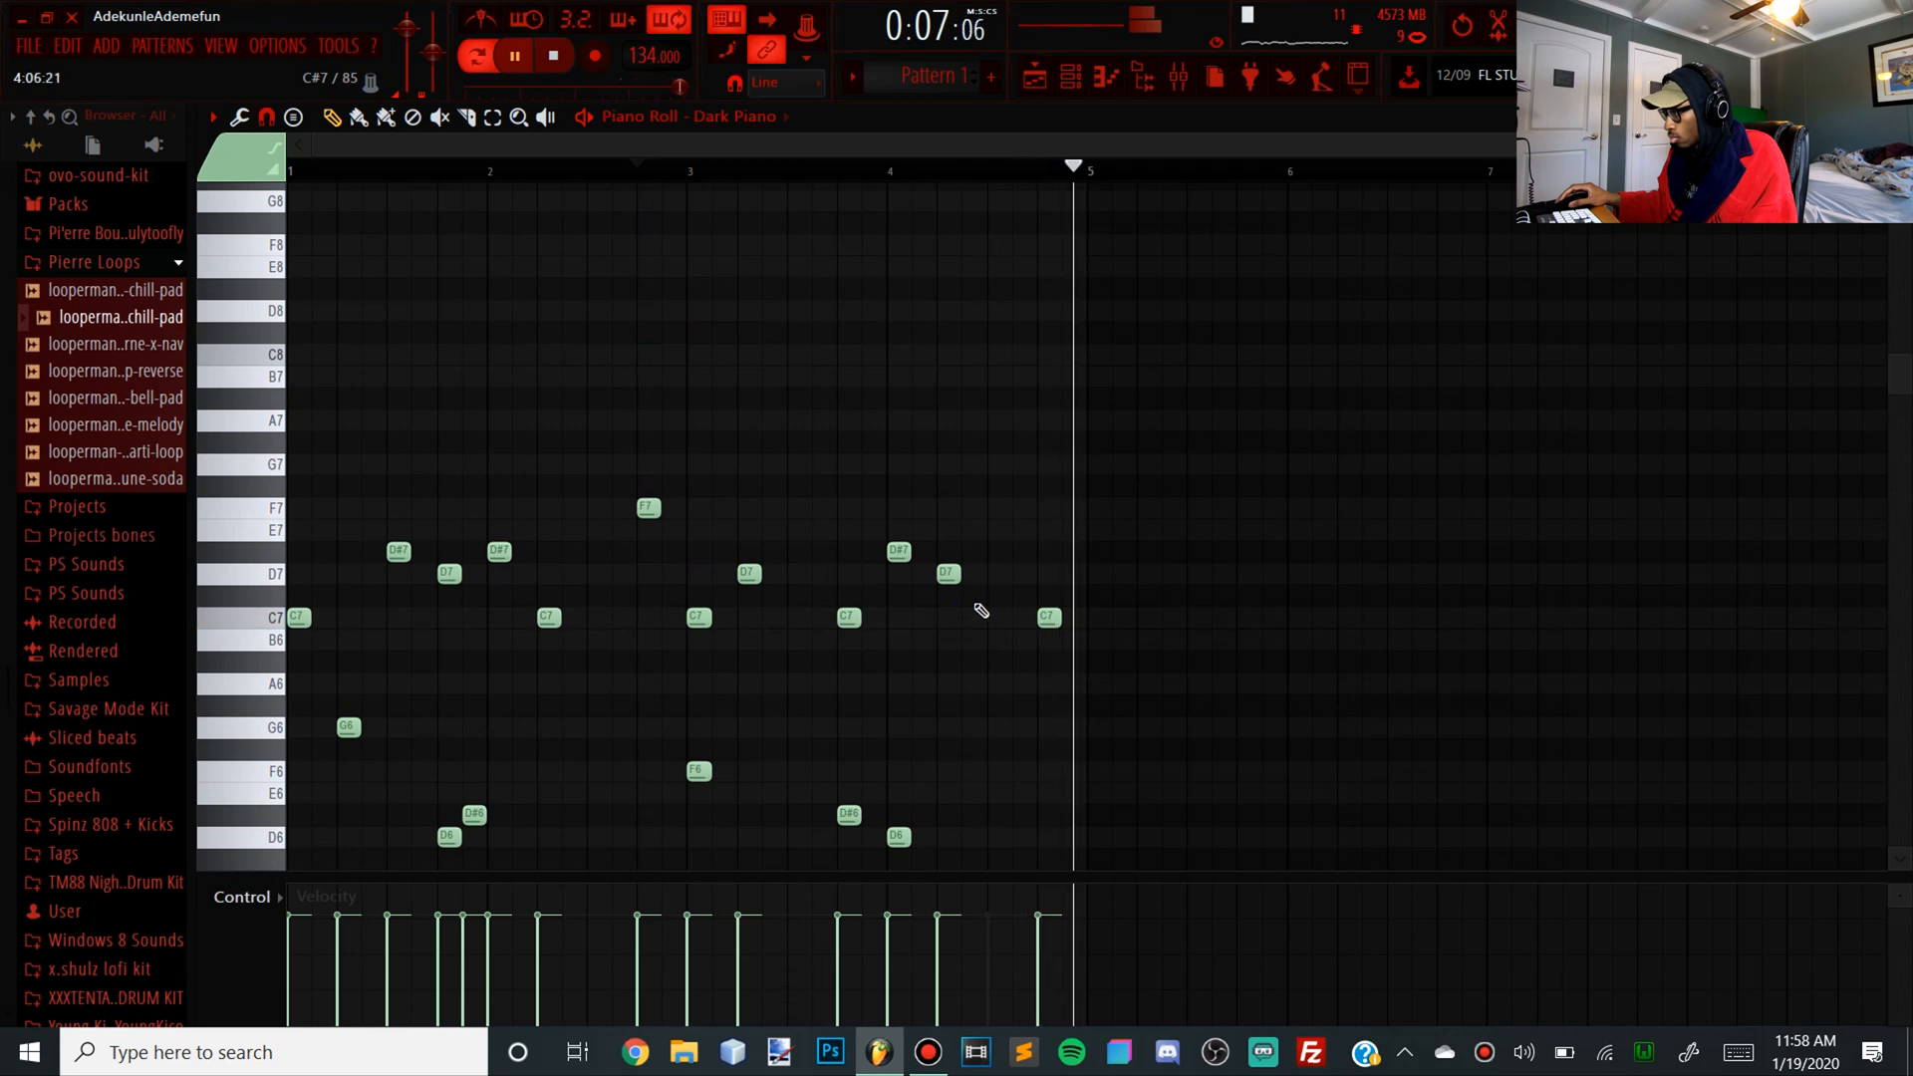
pyautogui.scroll(-3, 1022, 637)
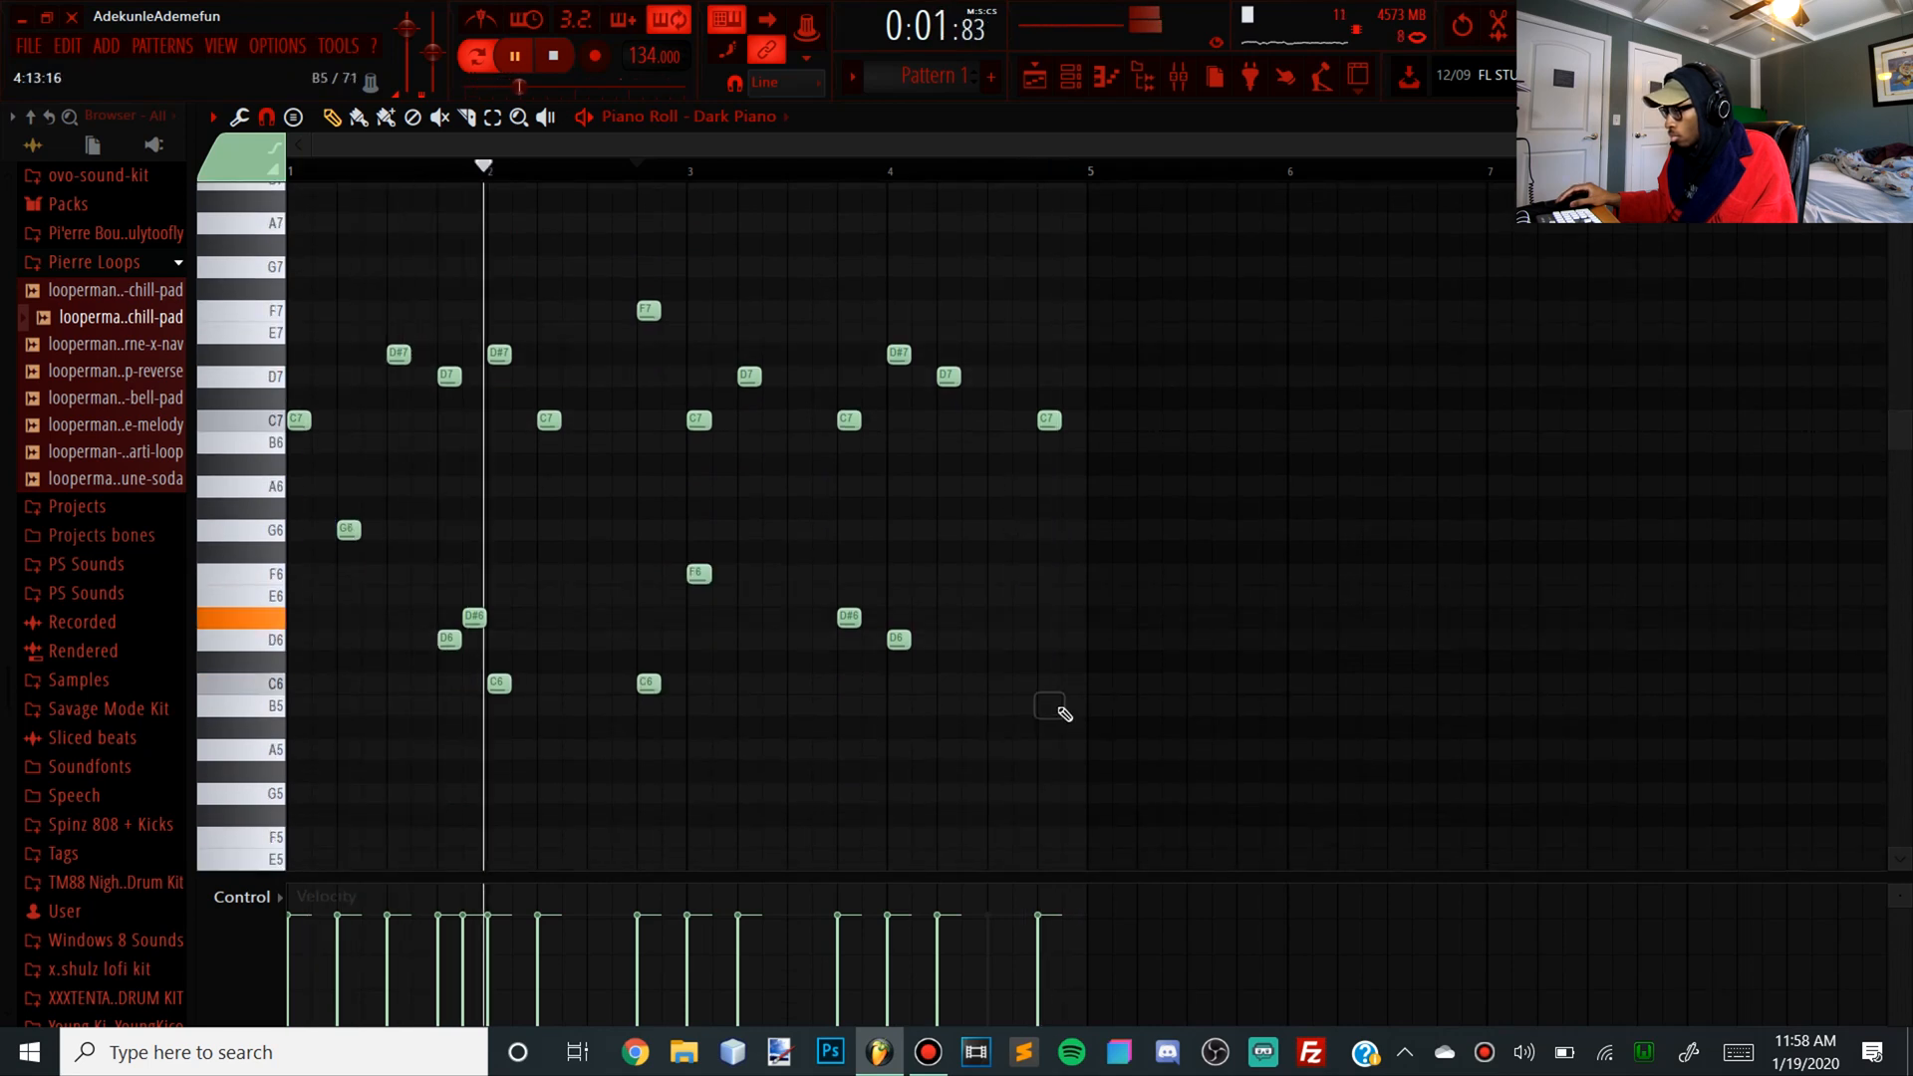
# Delete the lower notes between C6 and F6 in the Dark Piano melody and play the pattern
pyautogui.click(1178, 76)
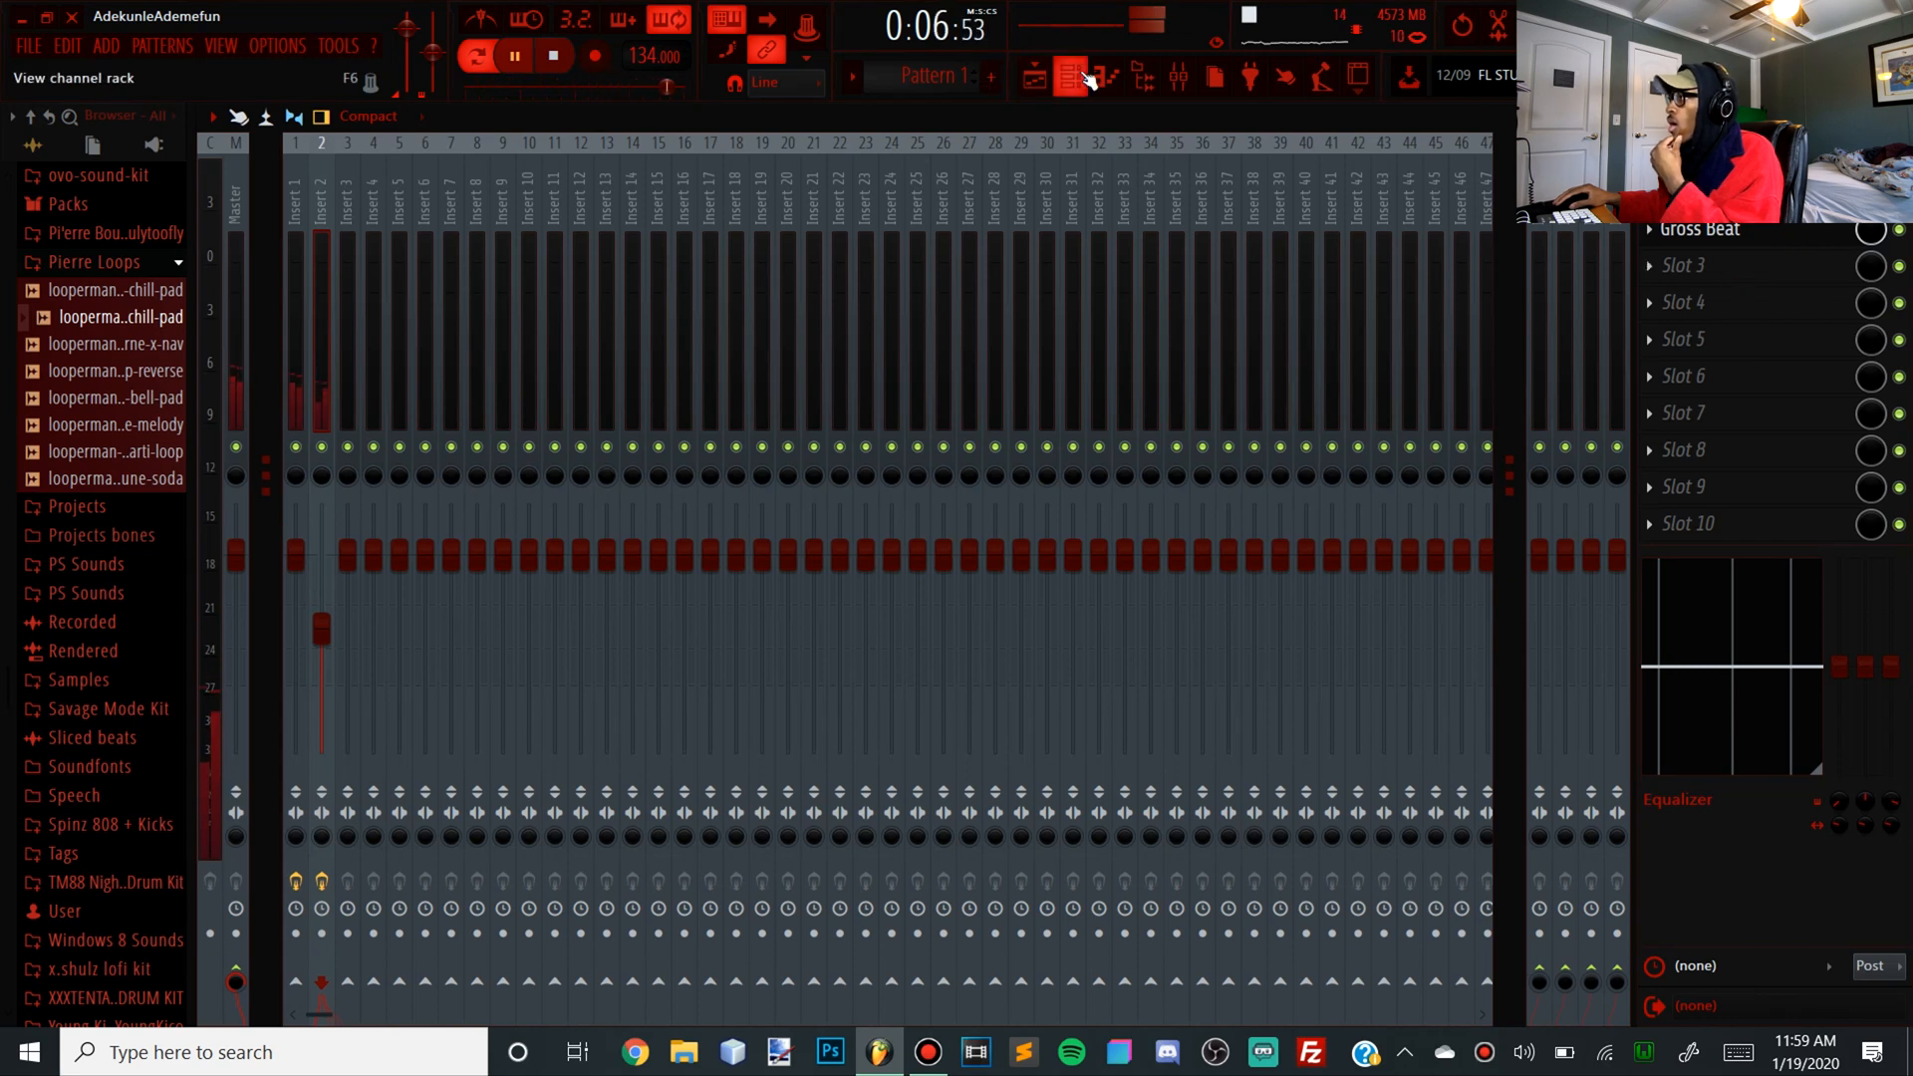
pyautogui.click(1114, 83)
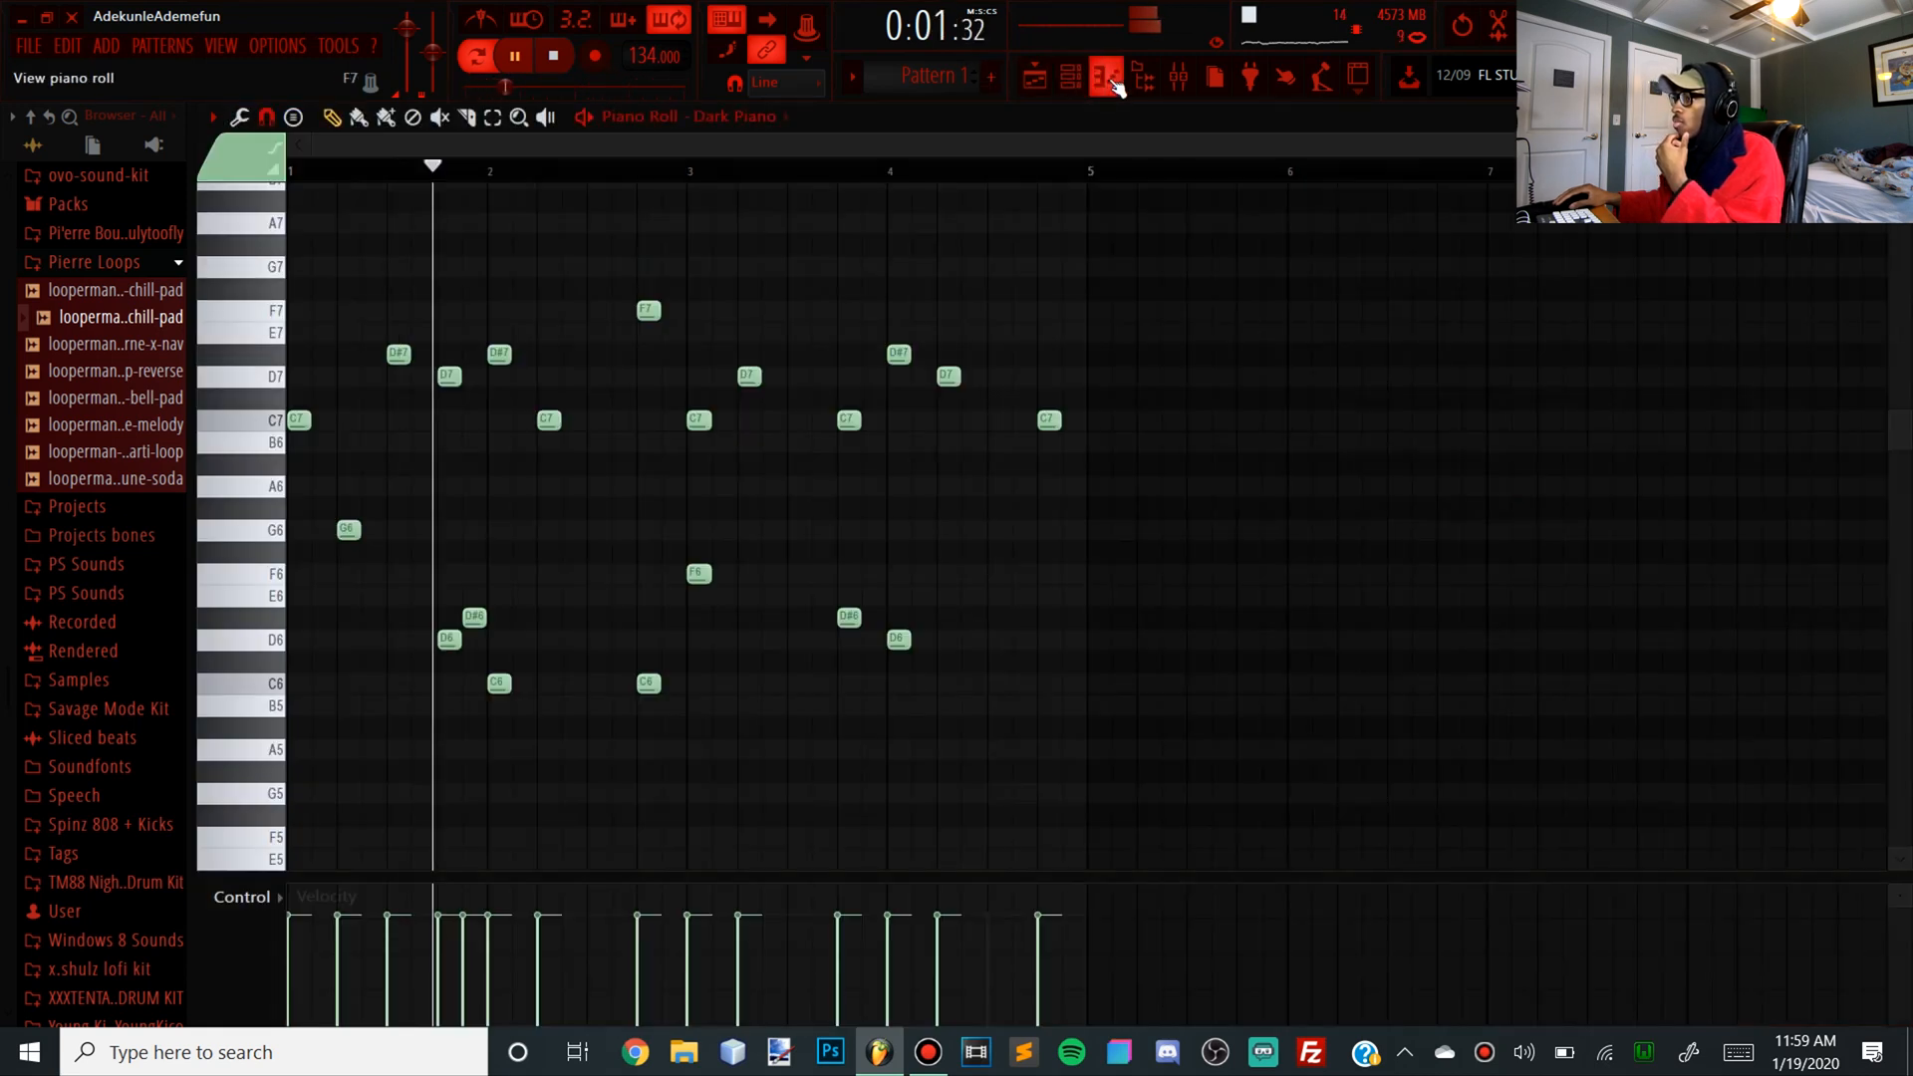
pyautogui.moveTo(1272, 783); pyautogui.dragTo(333, 585)
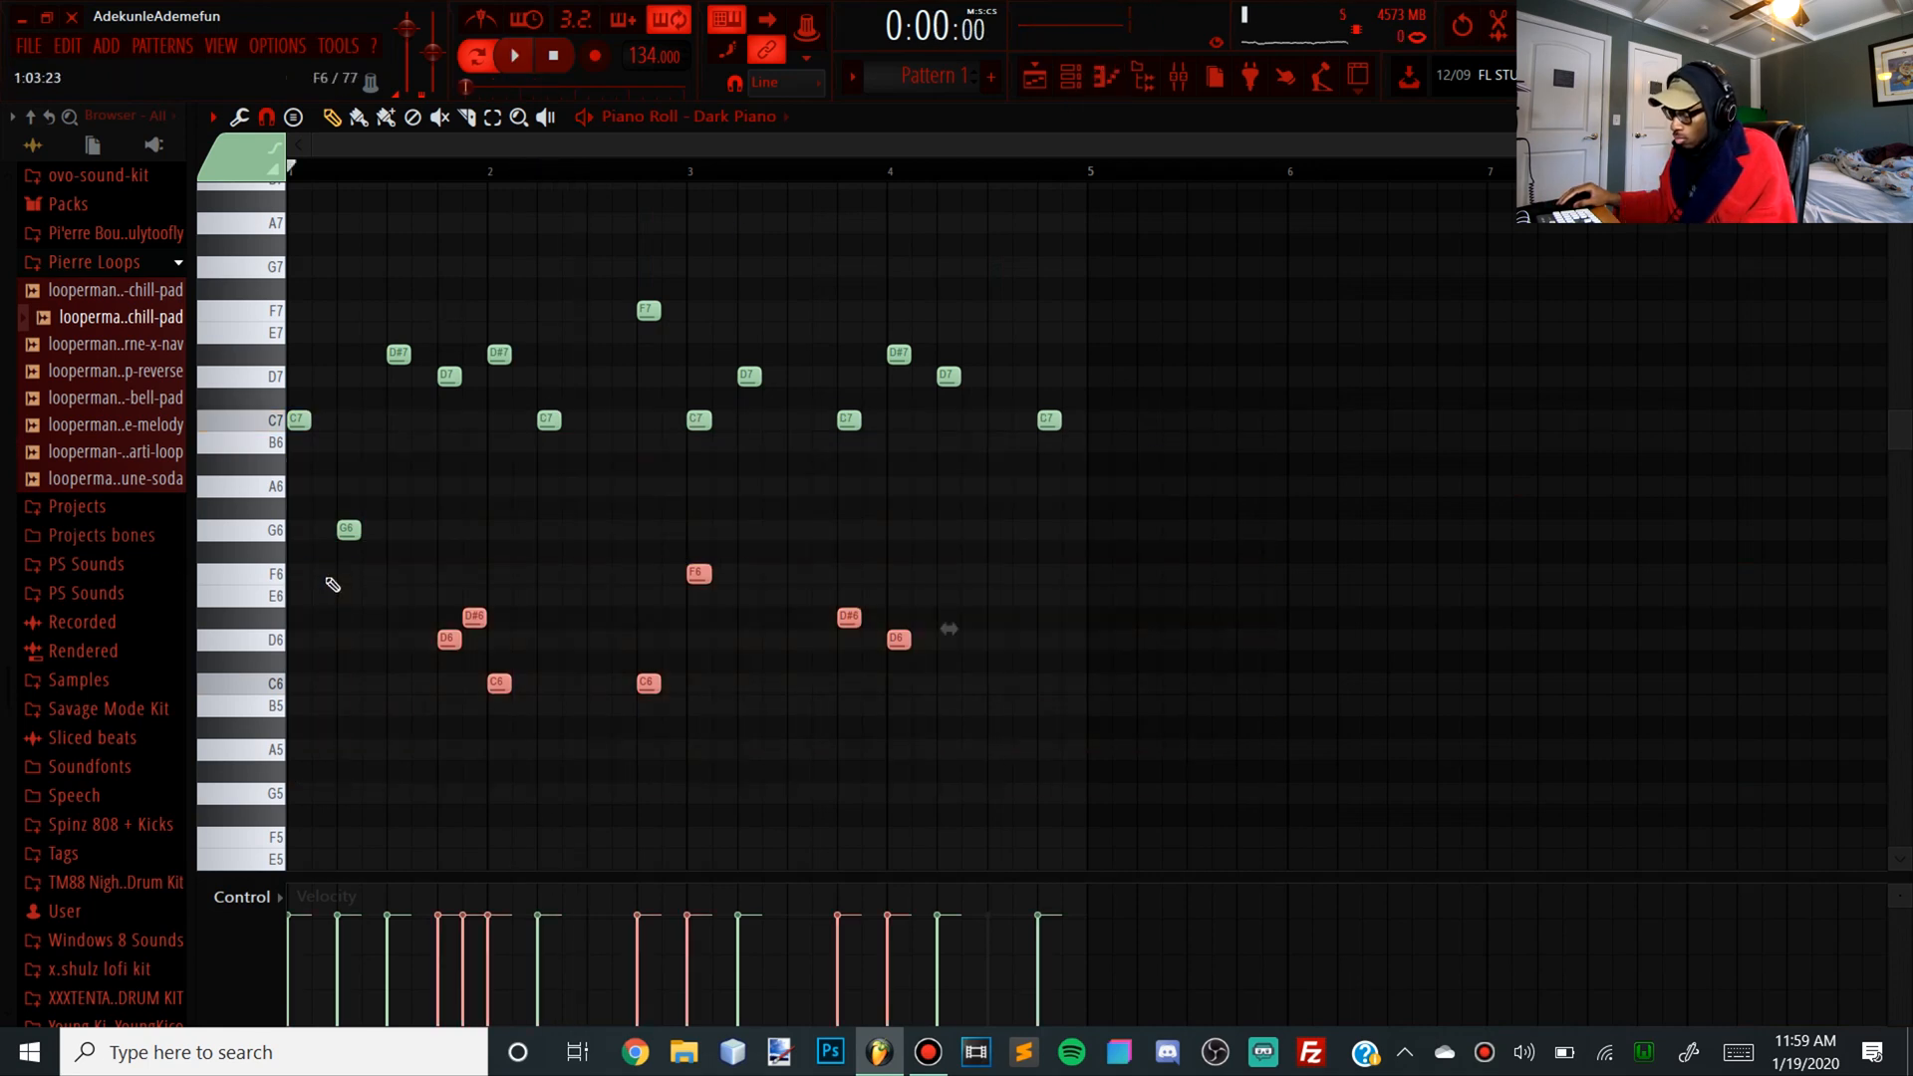
pyautogui.press('Delete')
pyautogui.press('space')
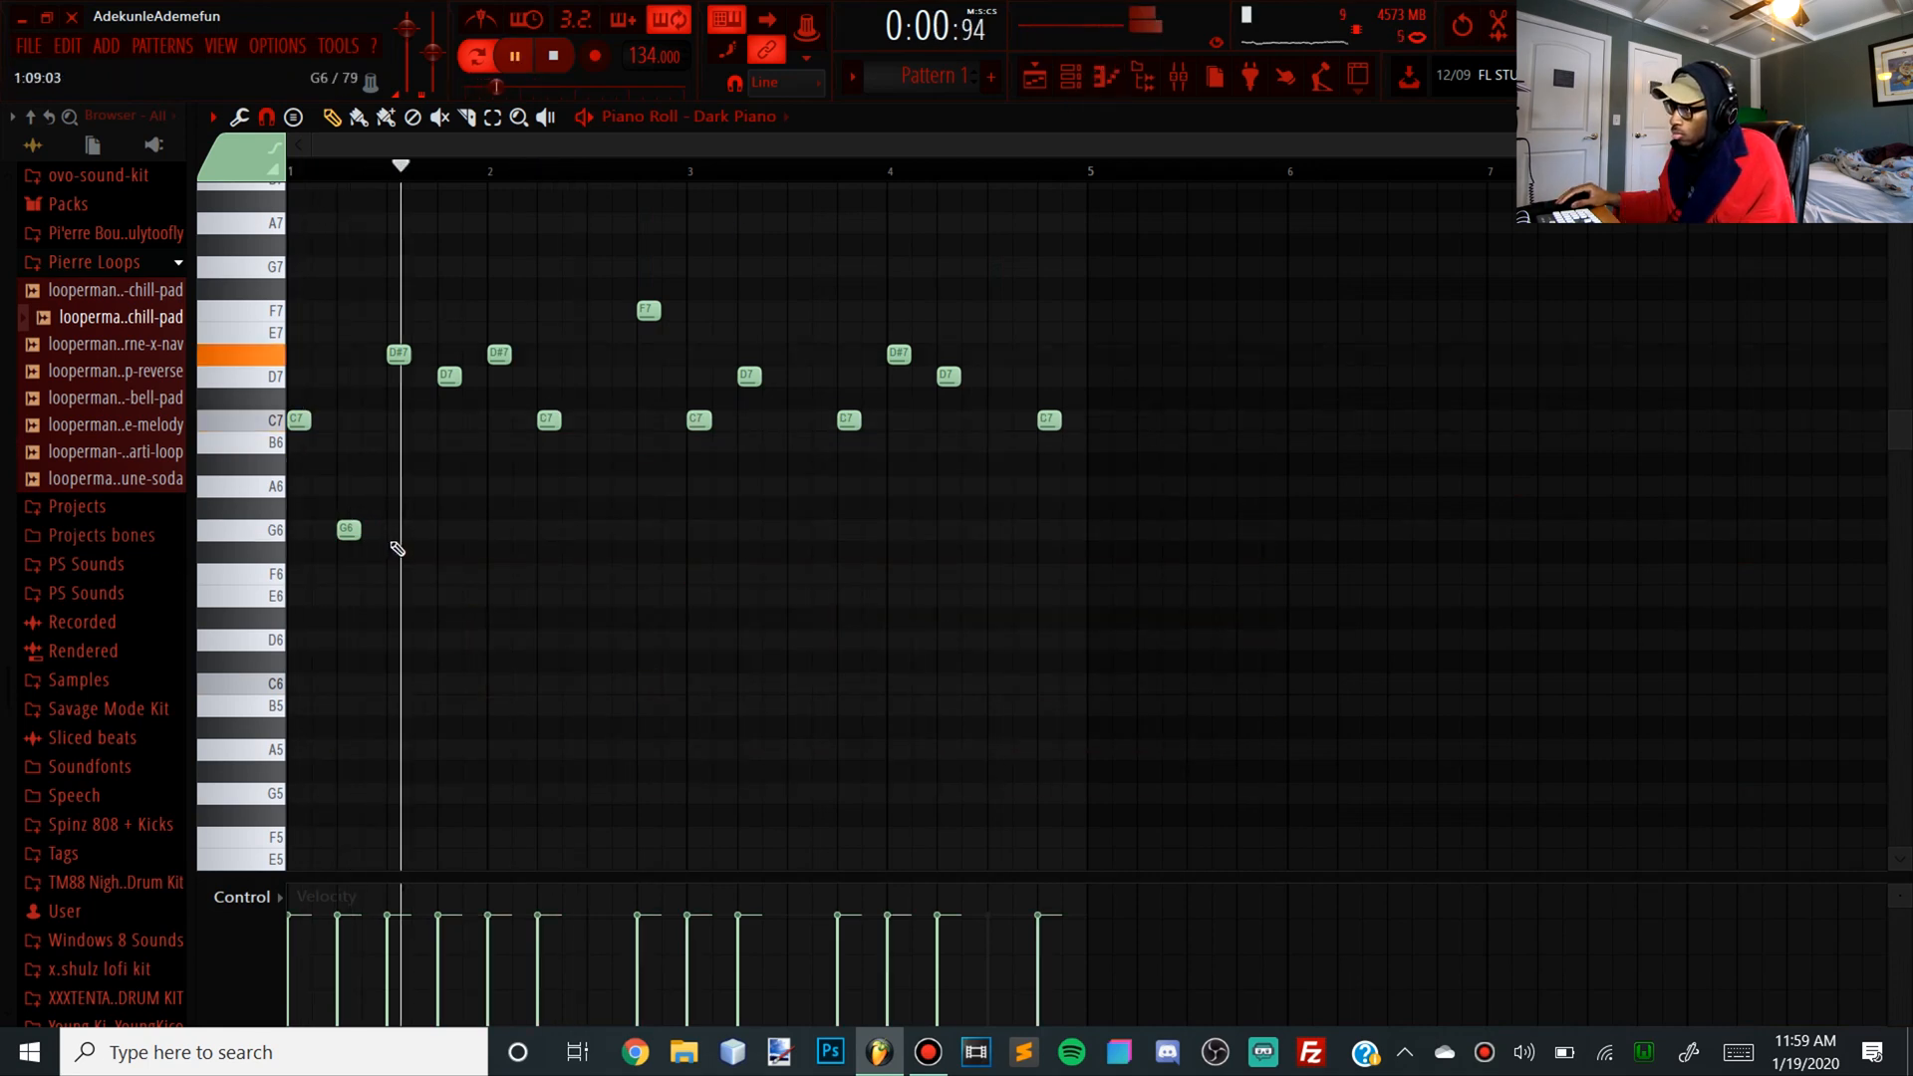
# Paste the deleted lower notes back and remove the D6 note at the start of bar 4
pyautogui.press('space')
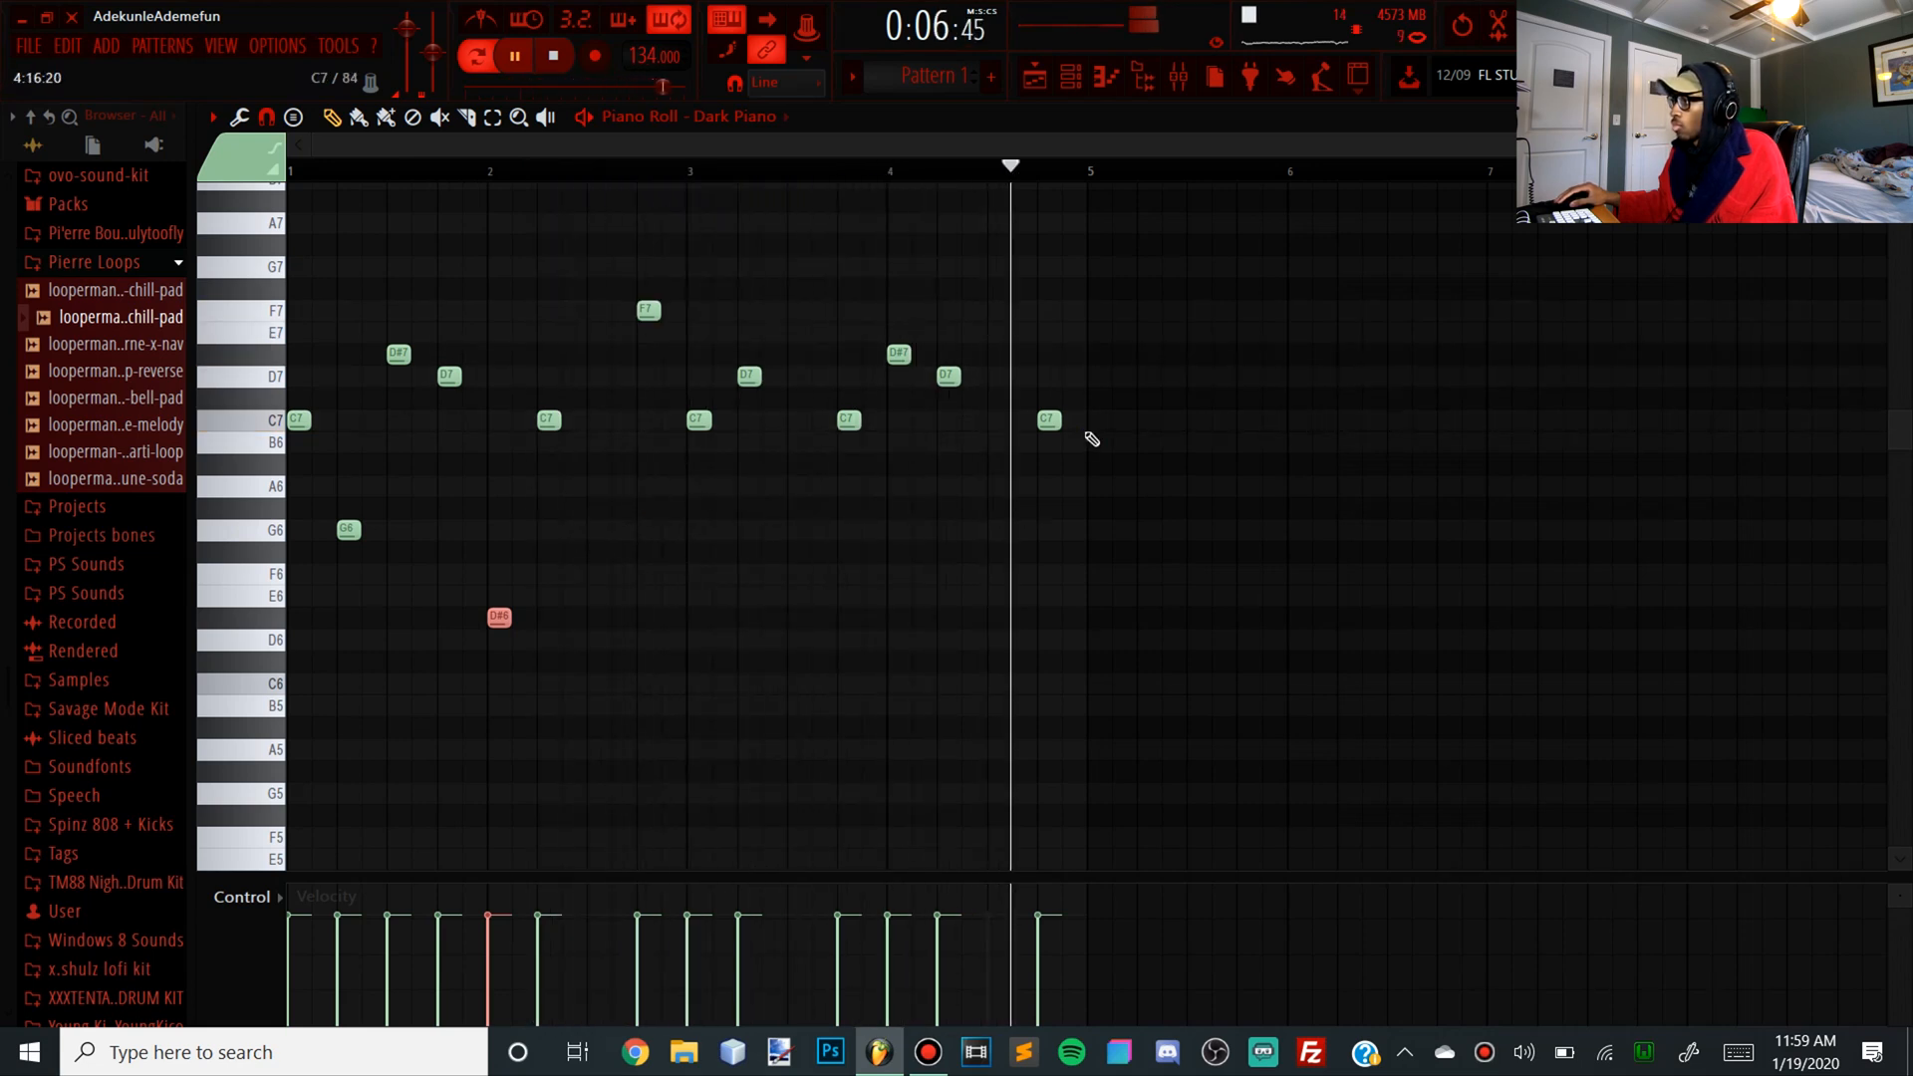
pyautogui.hotkey('ctrl', 'v')
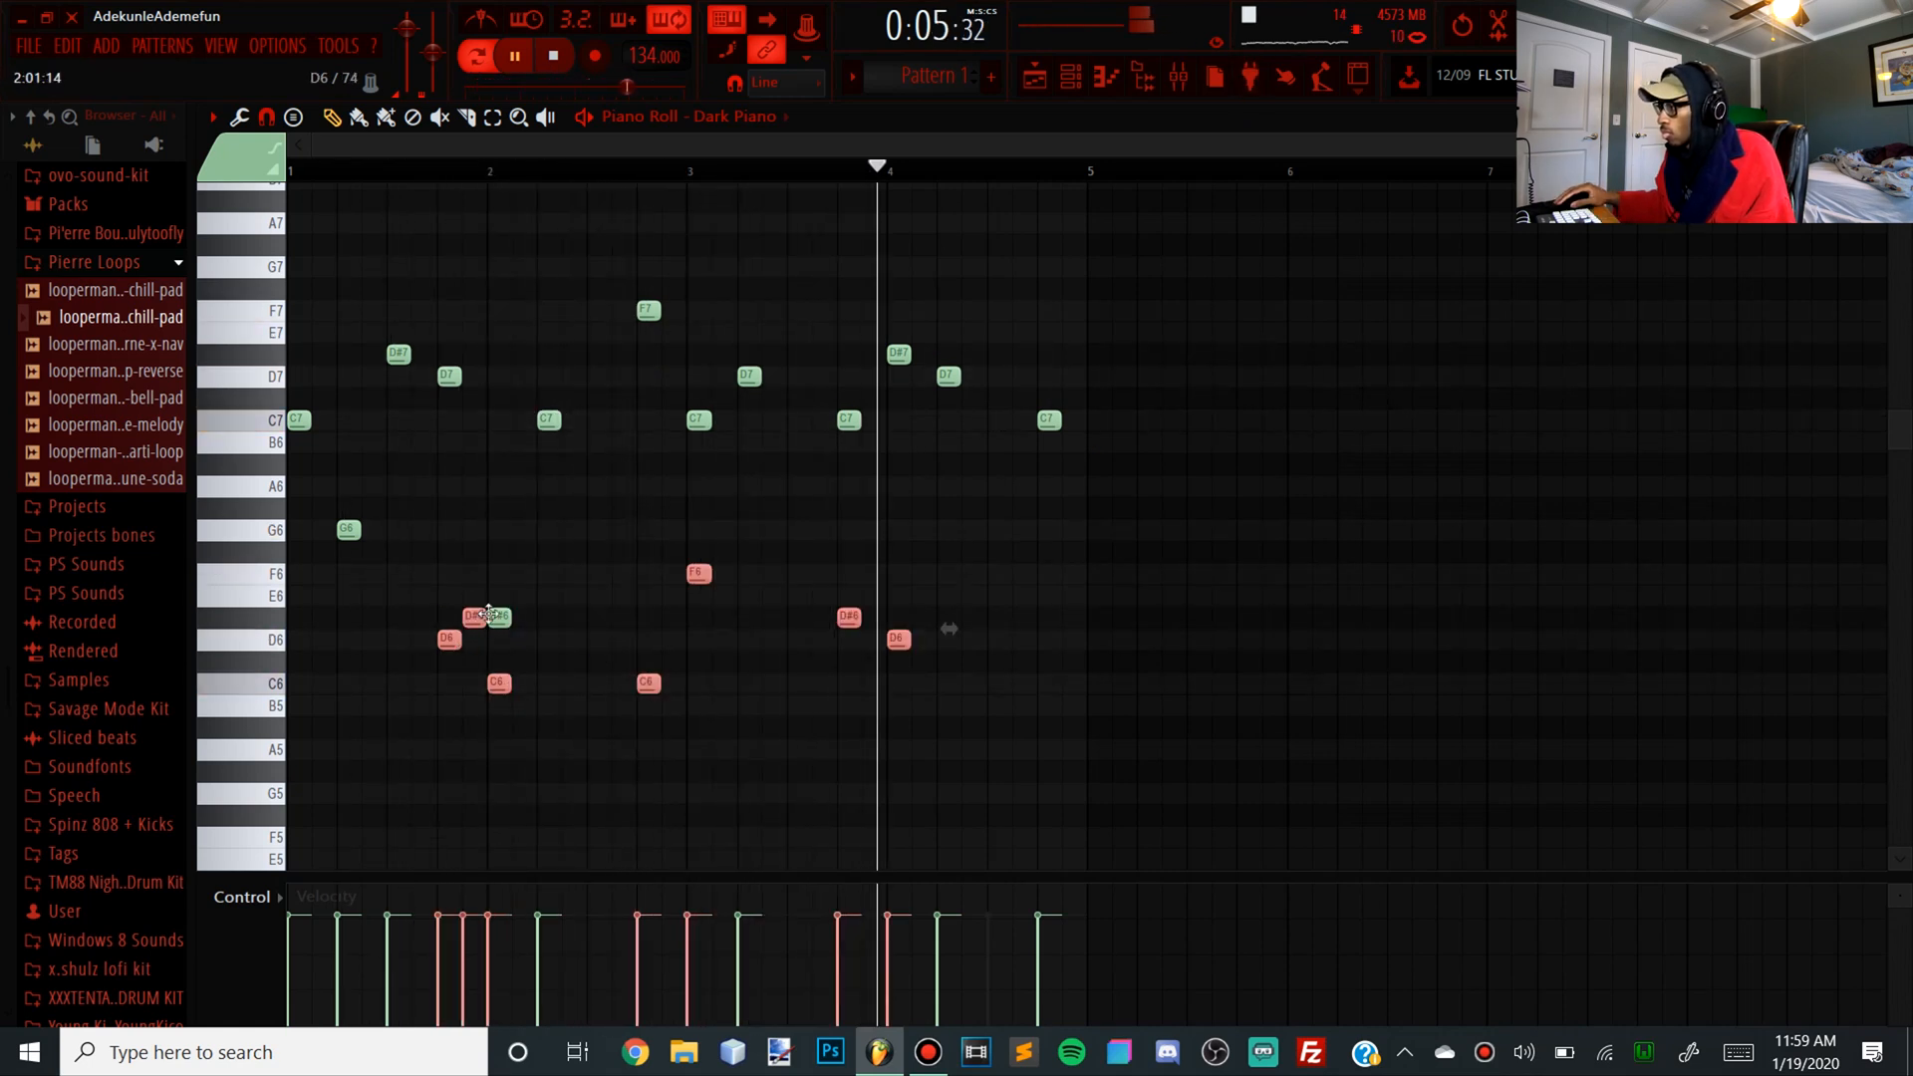
pyautogui.rightClick(901, 641)
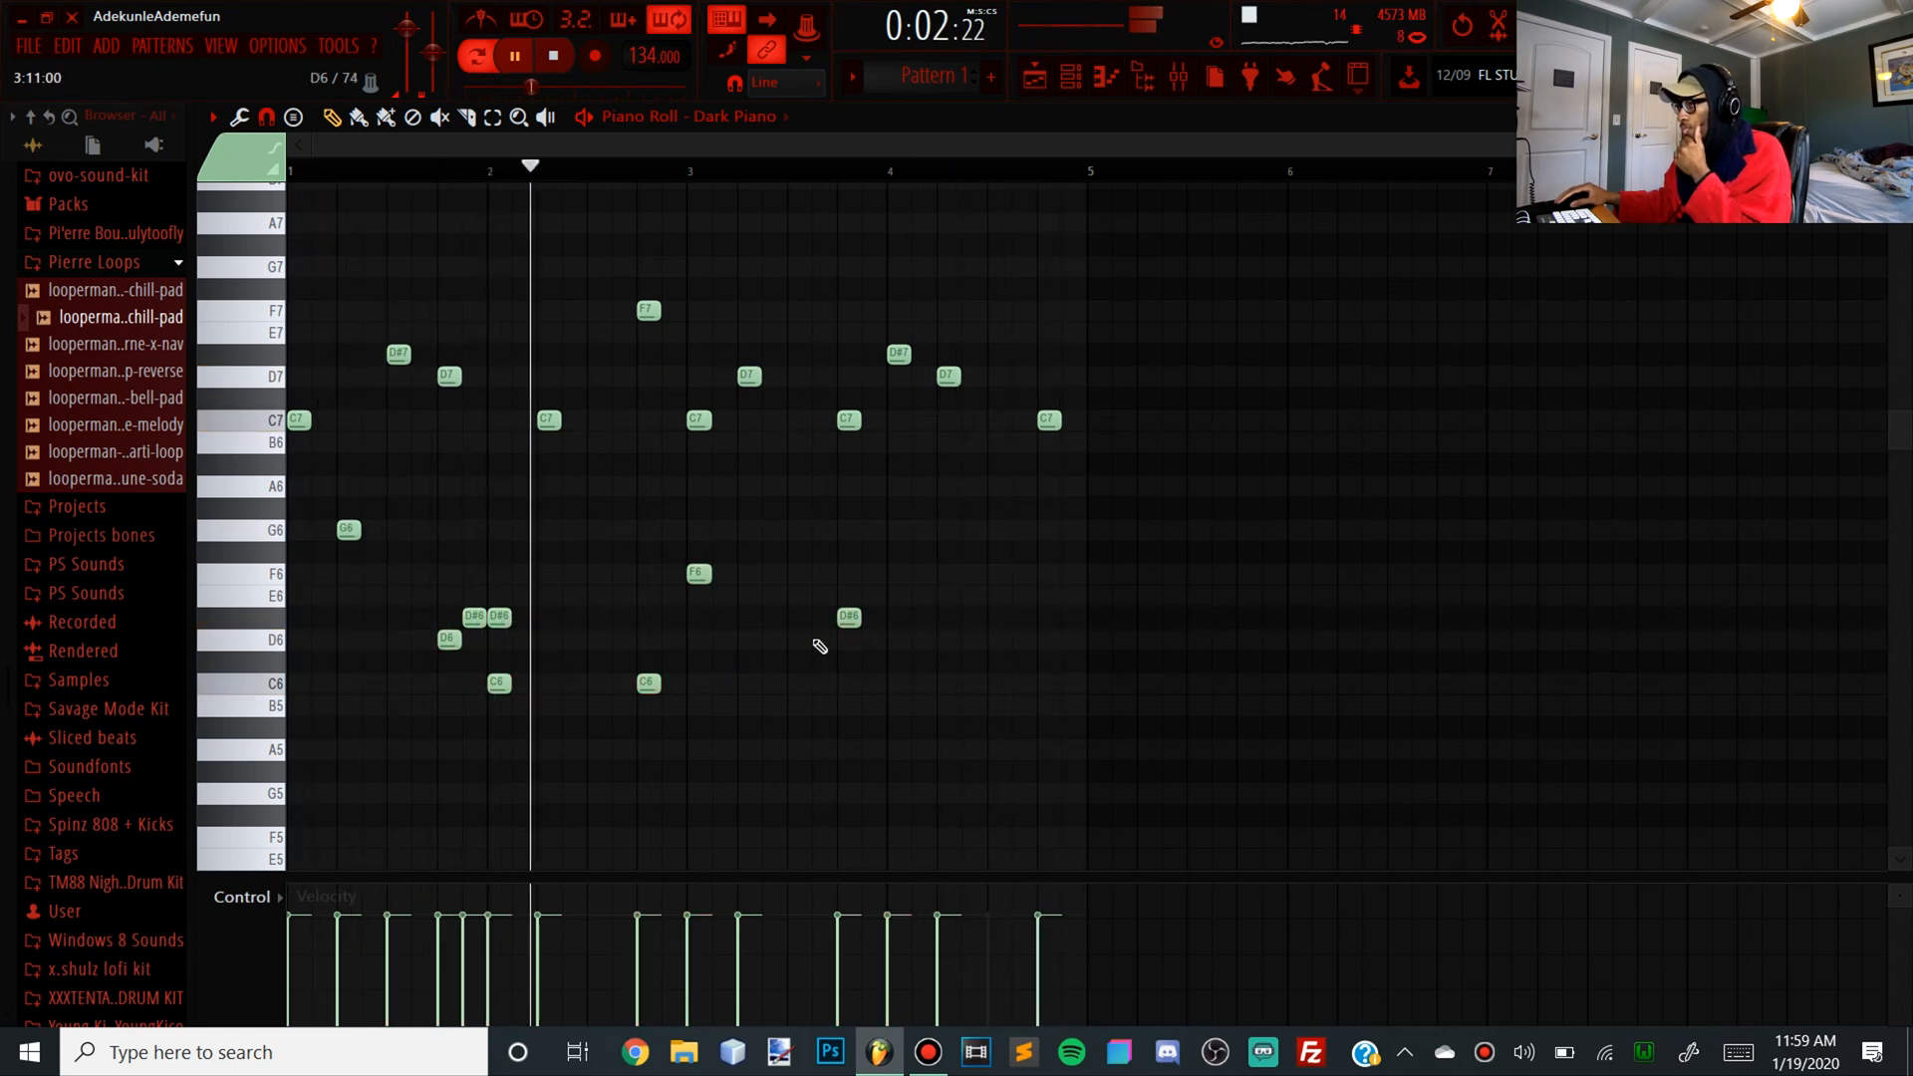
# Delete all remaining notes between C6 and F6, along with every note from bar 3 onward
pyautogui.moveTo(1016, 731); pyautogui.dragTo(277, 578)
pyautogui.press('Delete')
pyautogui.moveTo(1337, 650); pyautogui.dragTo(708, 324)
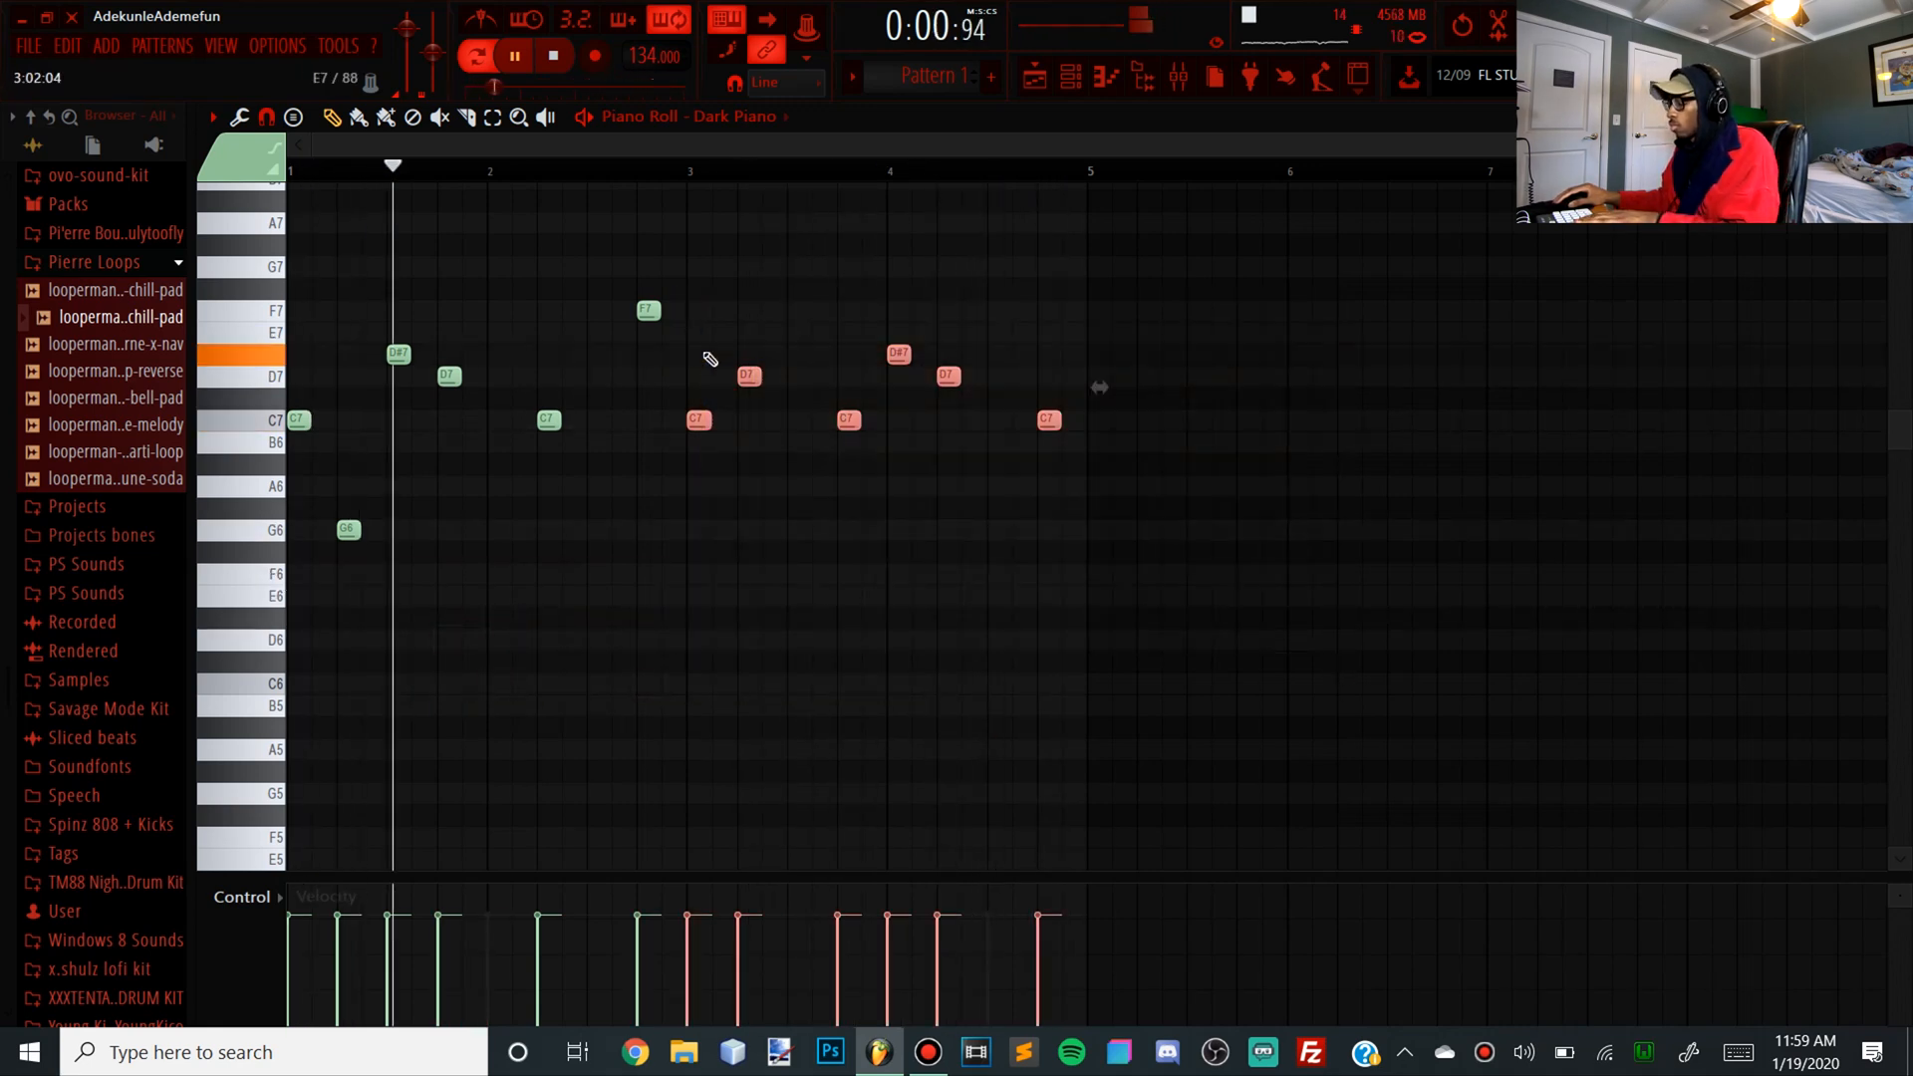
pyautogui.press('Delete')
# Duplicate all the notes of bars 1 and 2 into bars 3 and 4
pyautogui.press('space')
pyautogui.moveTo(793, 664); pyautogui.dragTo(291, 183)
pyautogui.moveTo(301, 569)
pyautogui.mouseDown()
pyautogui.moveTo(846, 578)
pyautogui.moveTo(693, 580)
pyautogui.mouseUp()
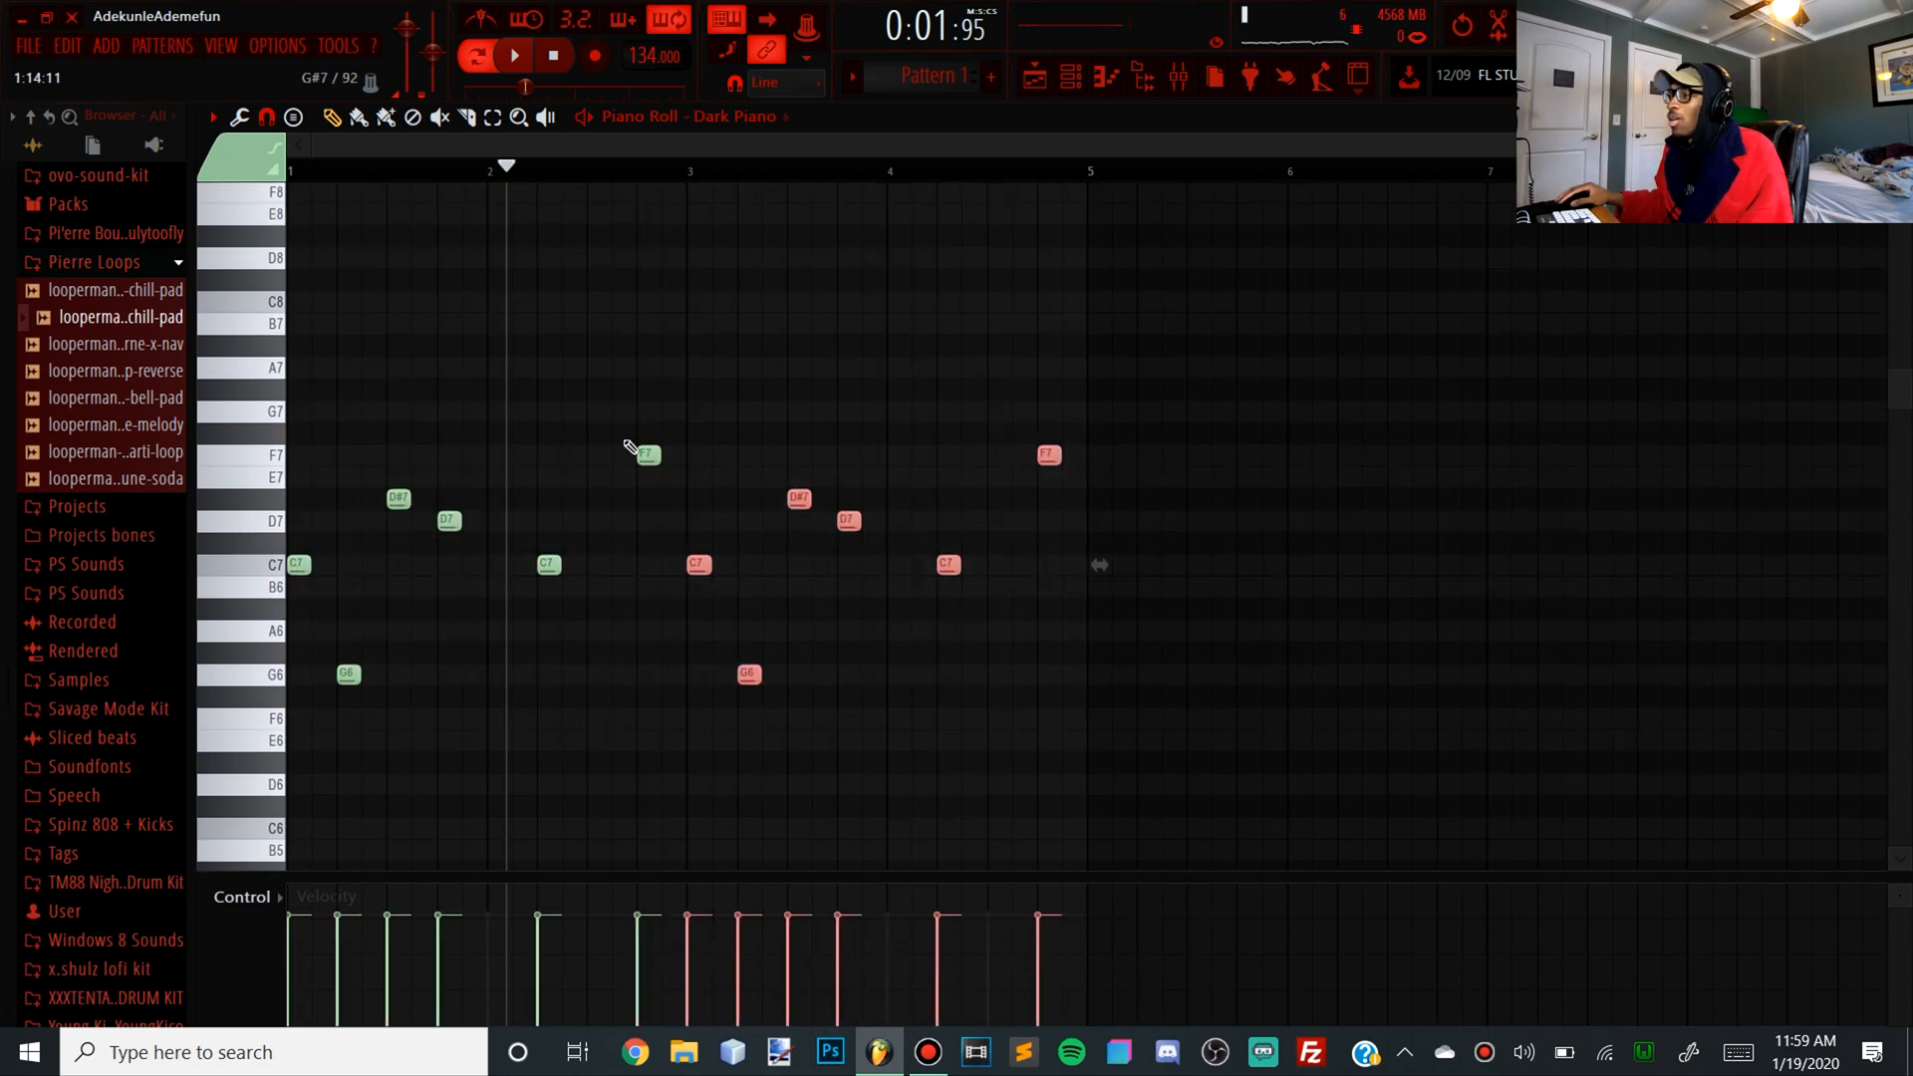
# Play the pattern, close the Gross Beat window and adjust the volume of mixer track Insert 2
pyautogui.keyDown('ctrl'); pyautogui.click(695, 398); pyautogui.keyUp('ctrl')
pyautogui.press('space')
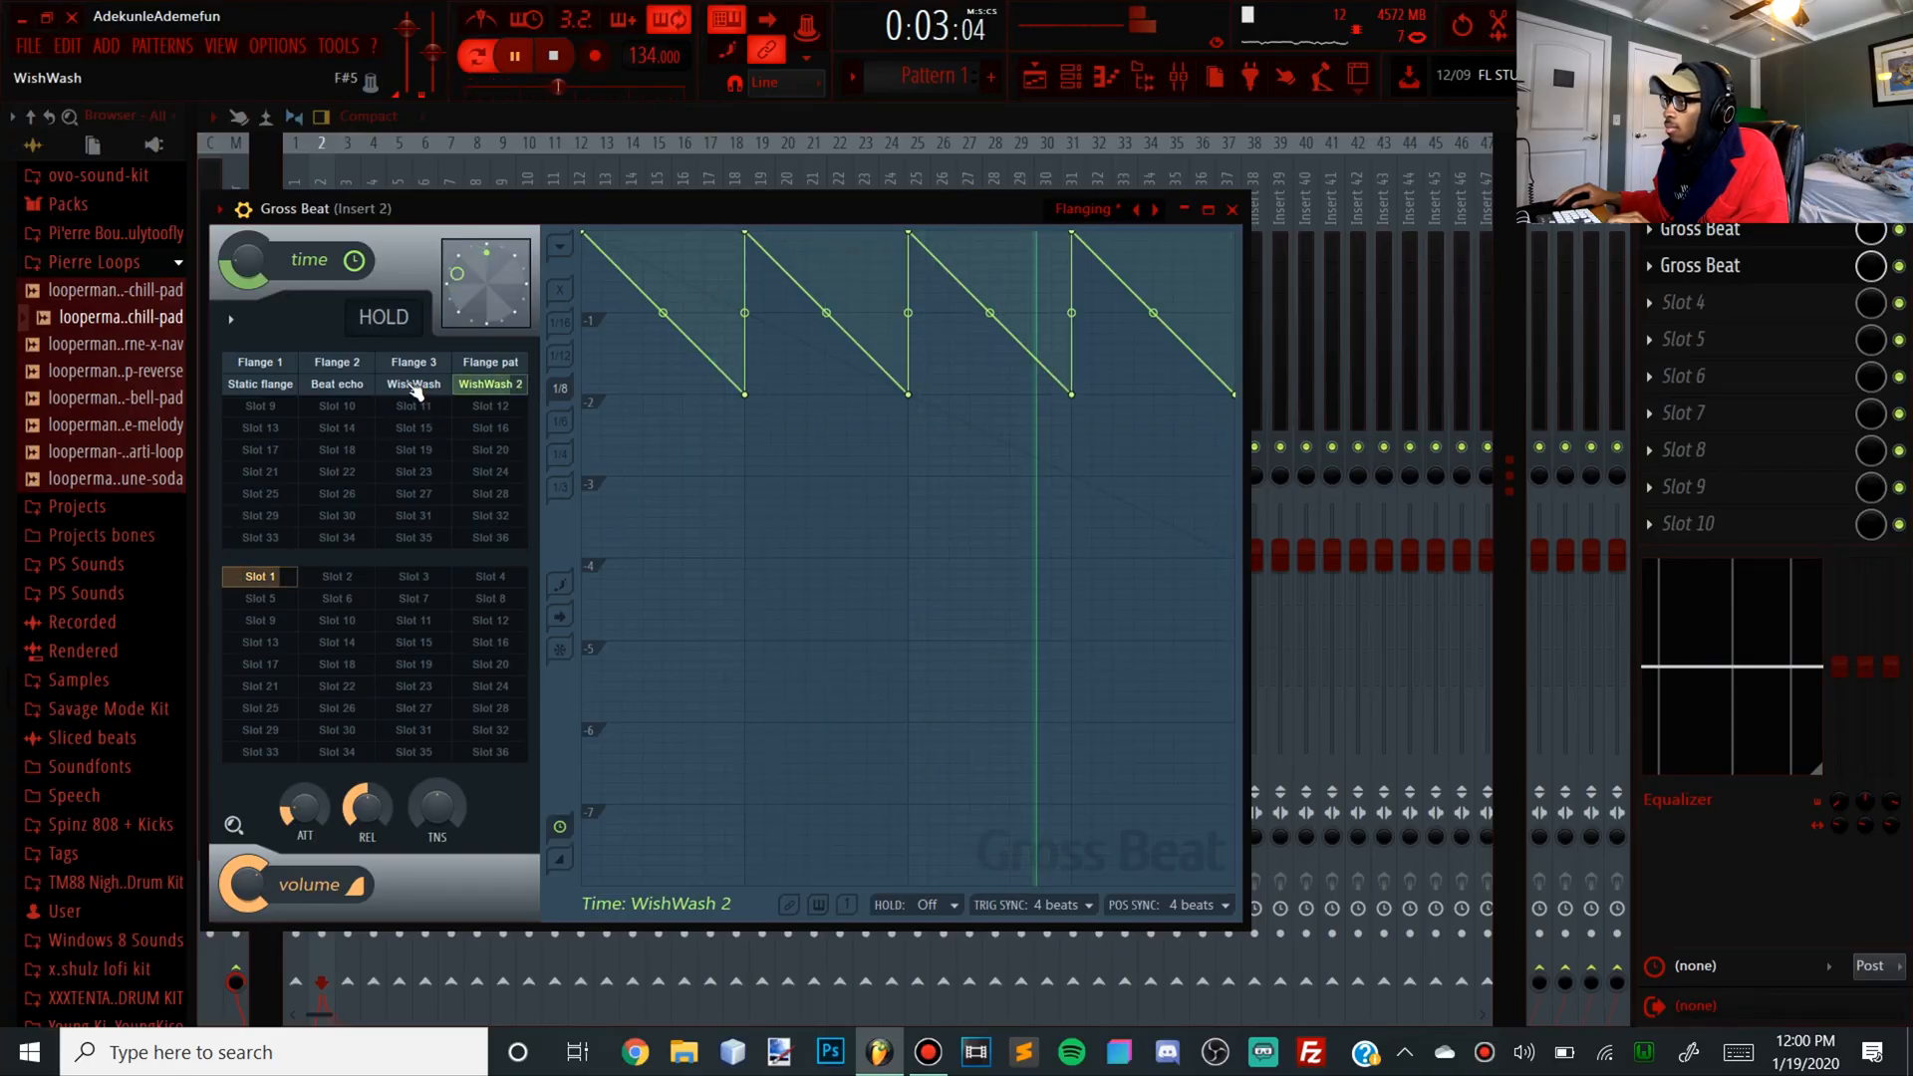
pyautogui.click(619, 112)
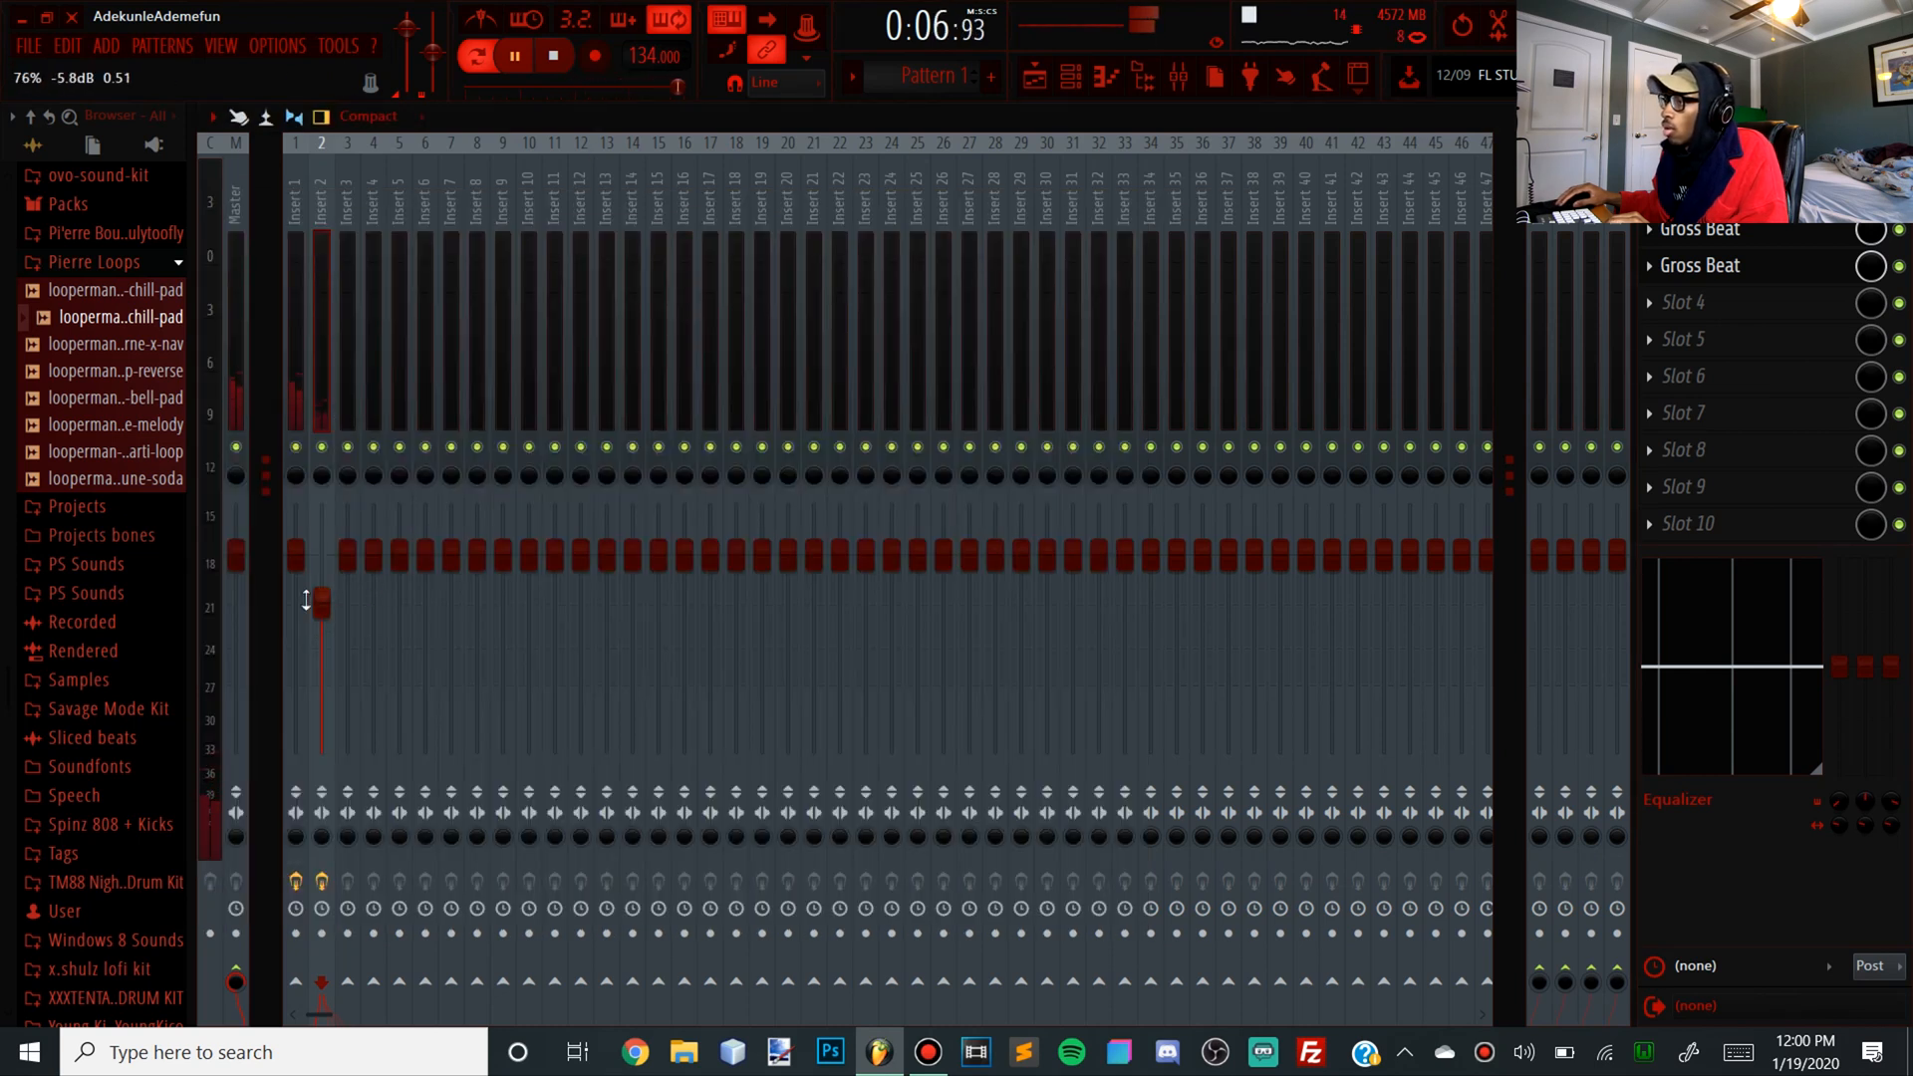
pyautogui.click(309, 571)
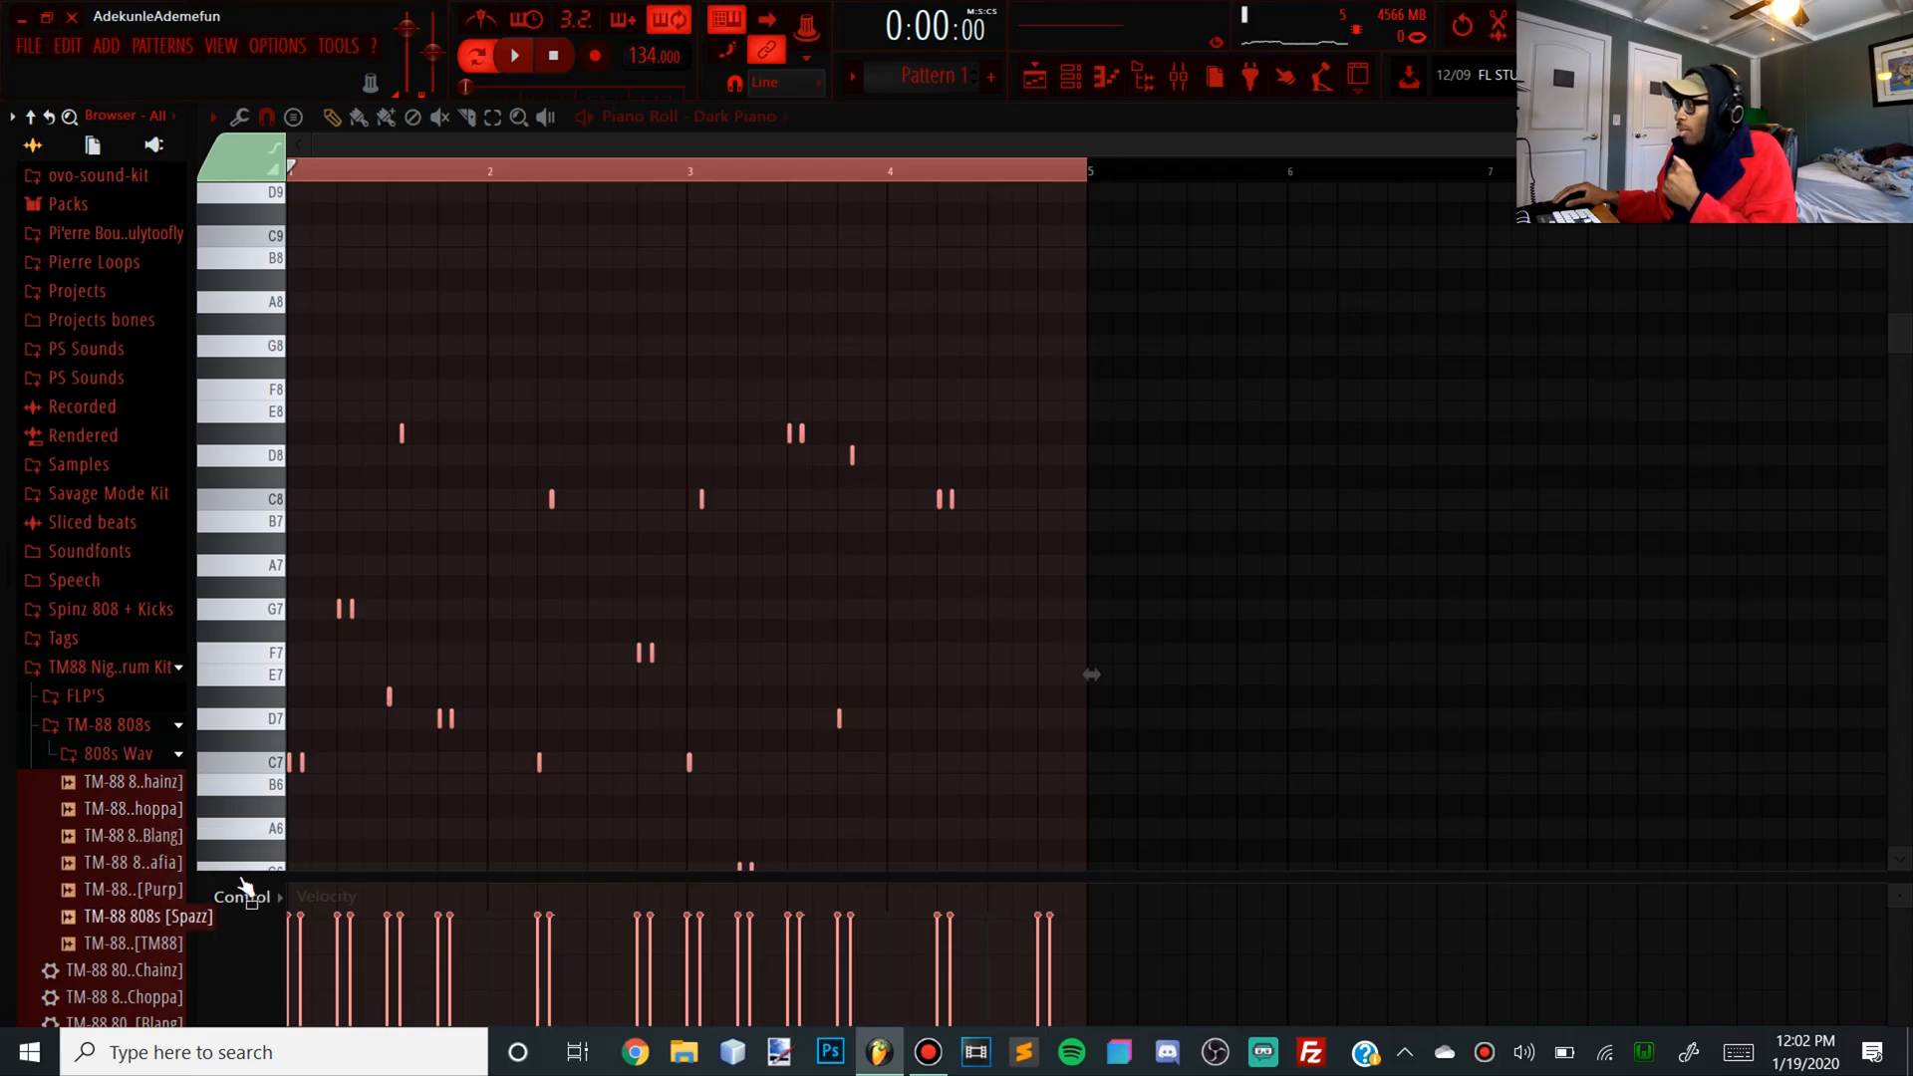
# Add the TM-88 808s [Spazz] sample as a channel and enter C5, G4, G#4 and G5 notes across bars 1 and 2
pyautogui.moveTo(244, 890); pyautogui.dragTo(1146, 289)
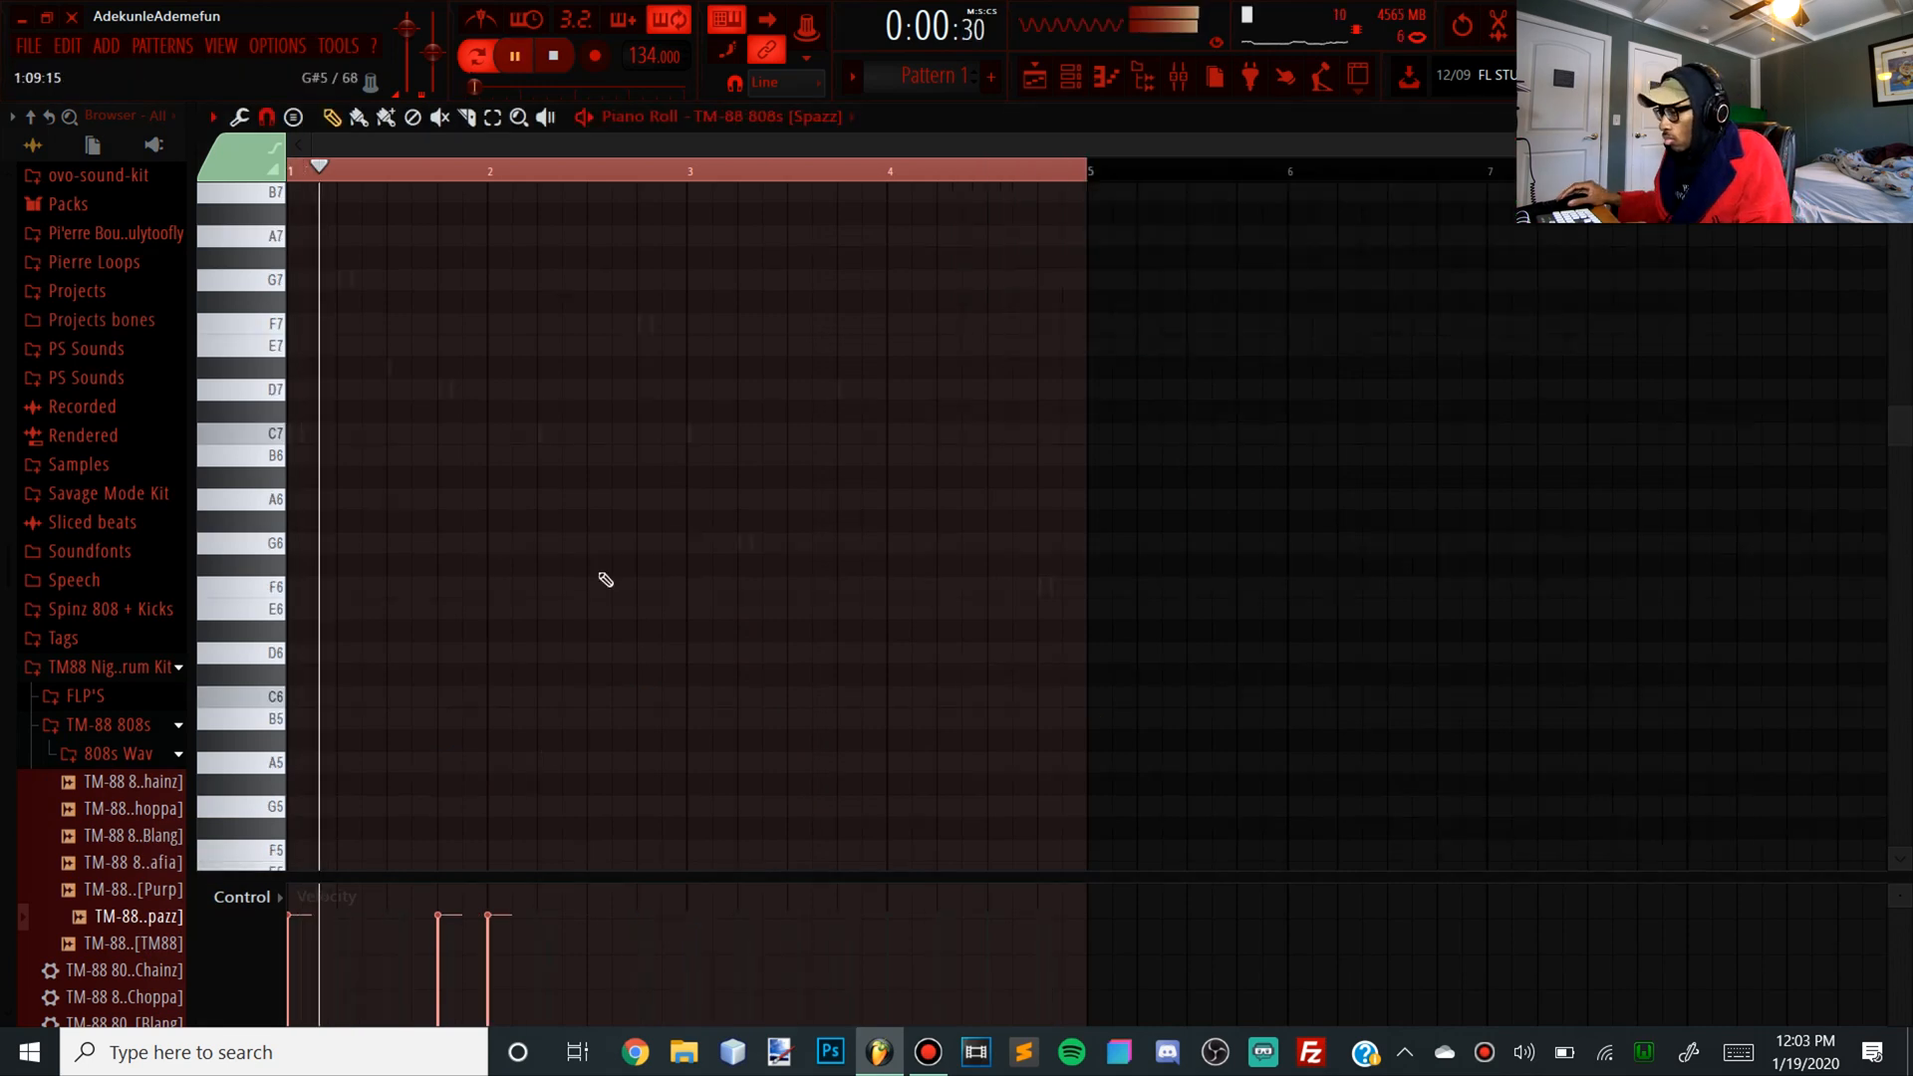
pyautogui.scroll(-5, 637, 573)
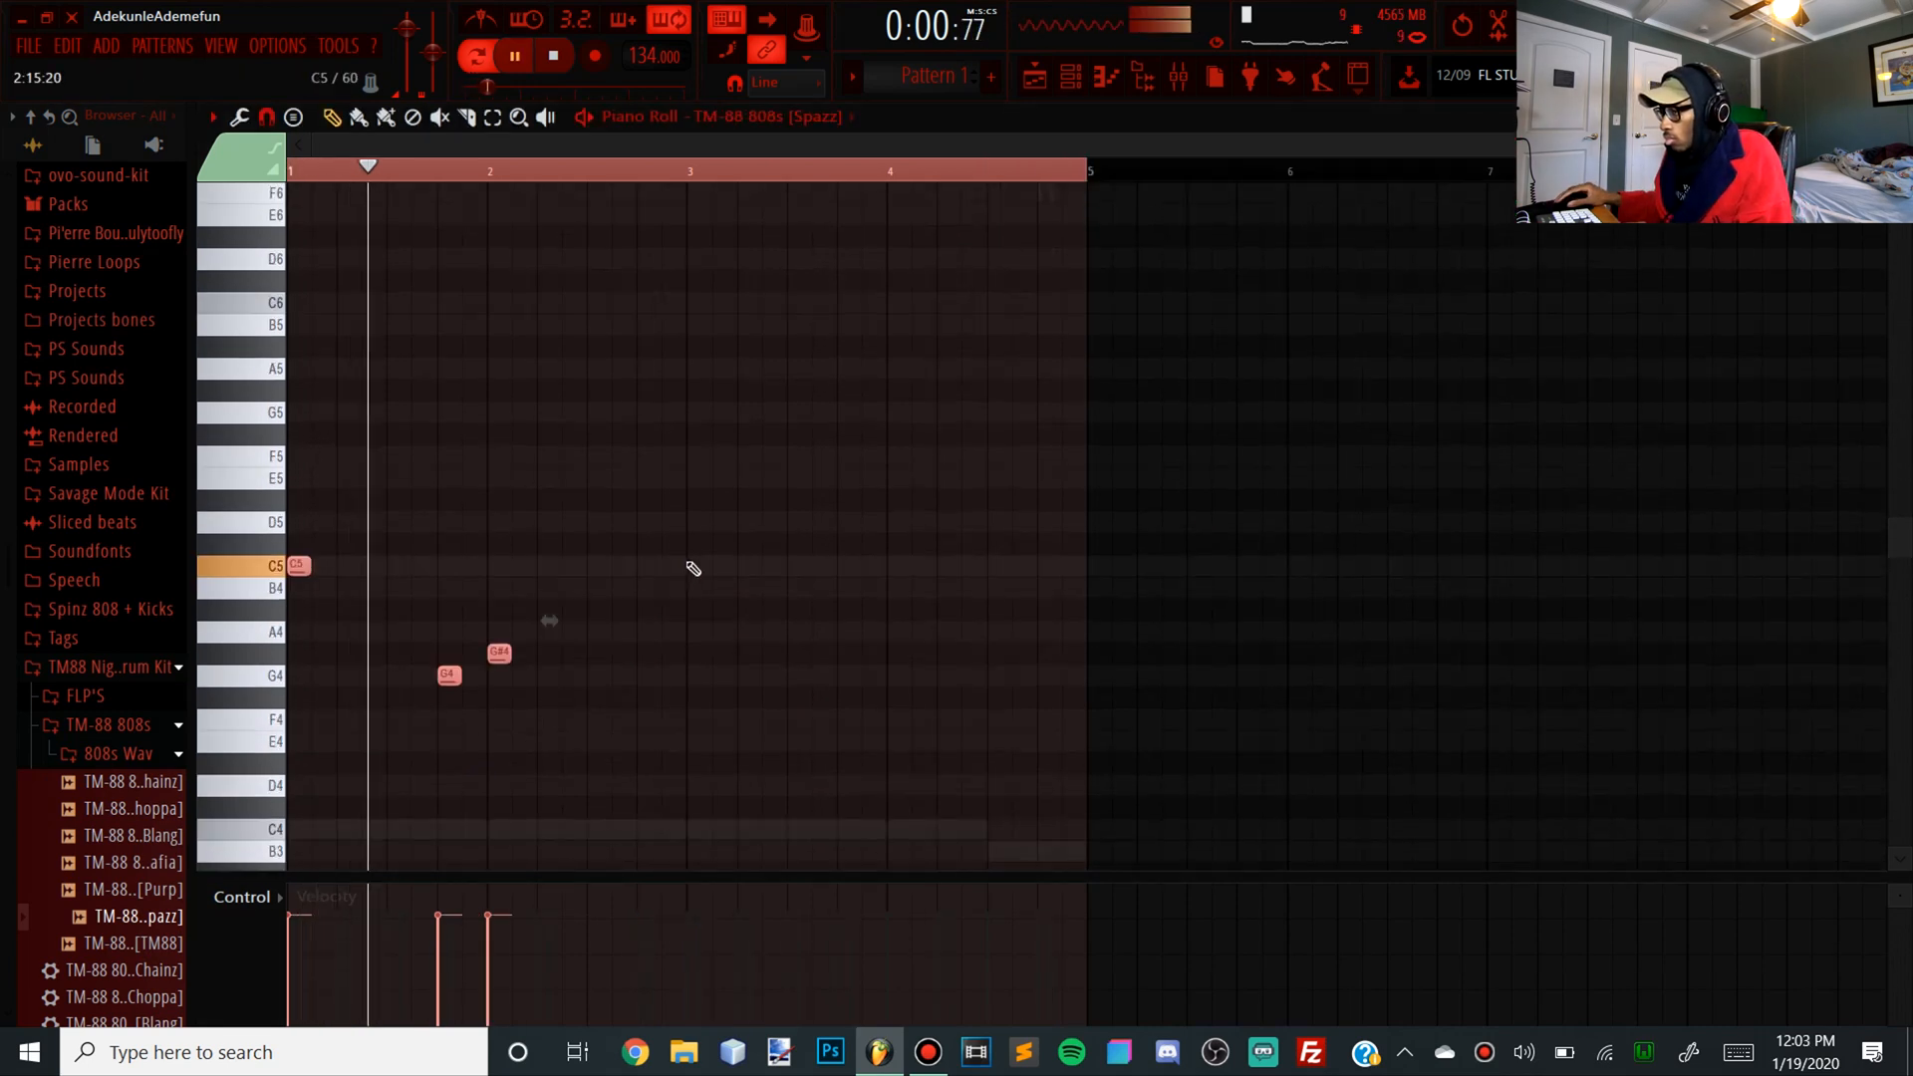
pyautogui.press('space')
pyautogui.click(488, 479)
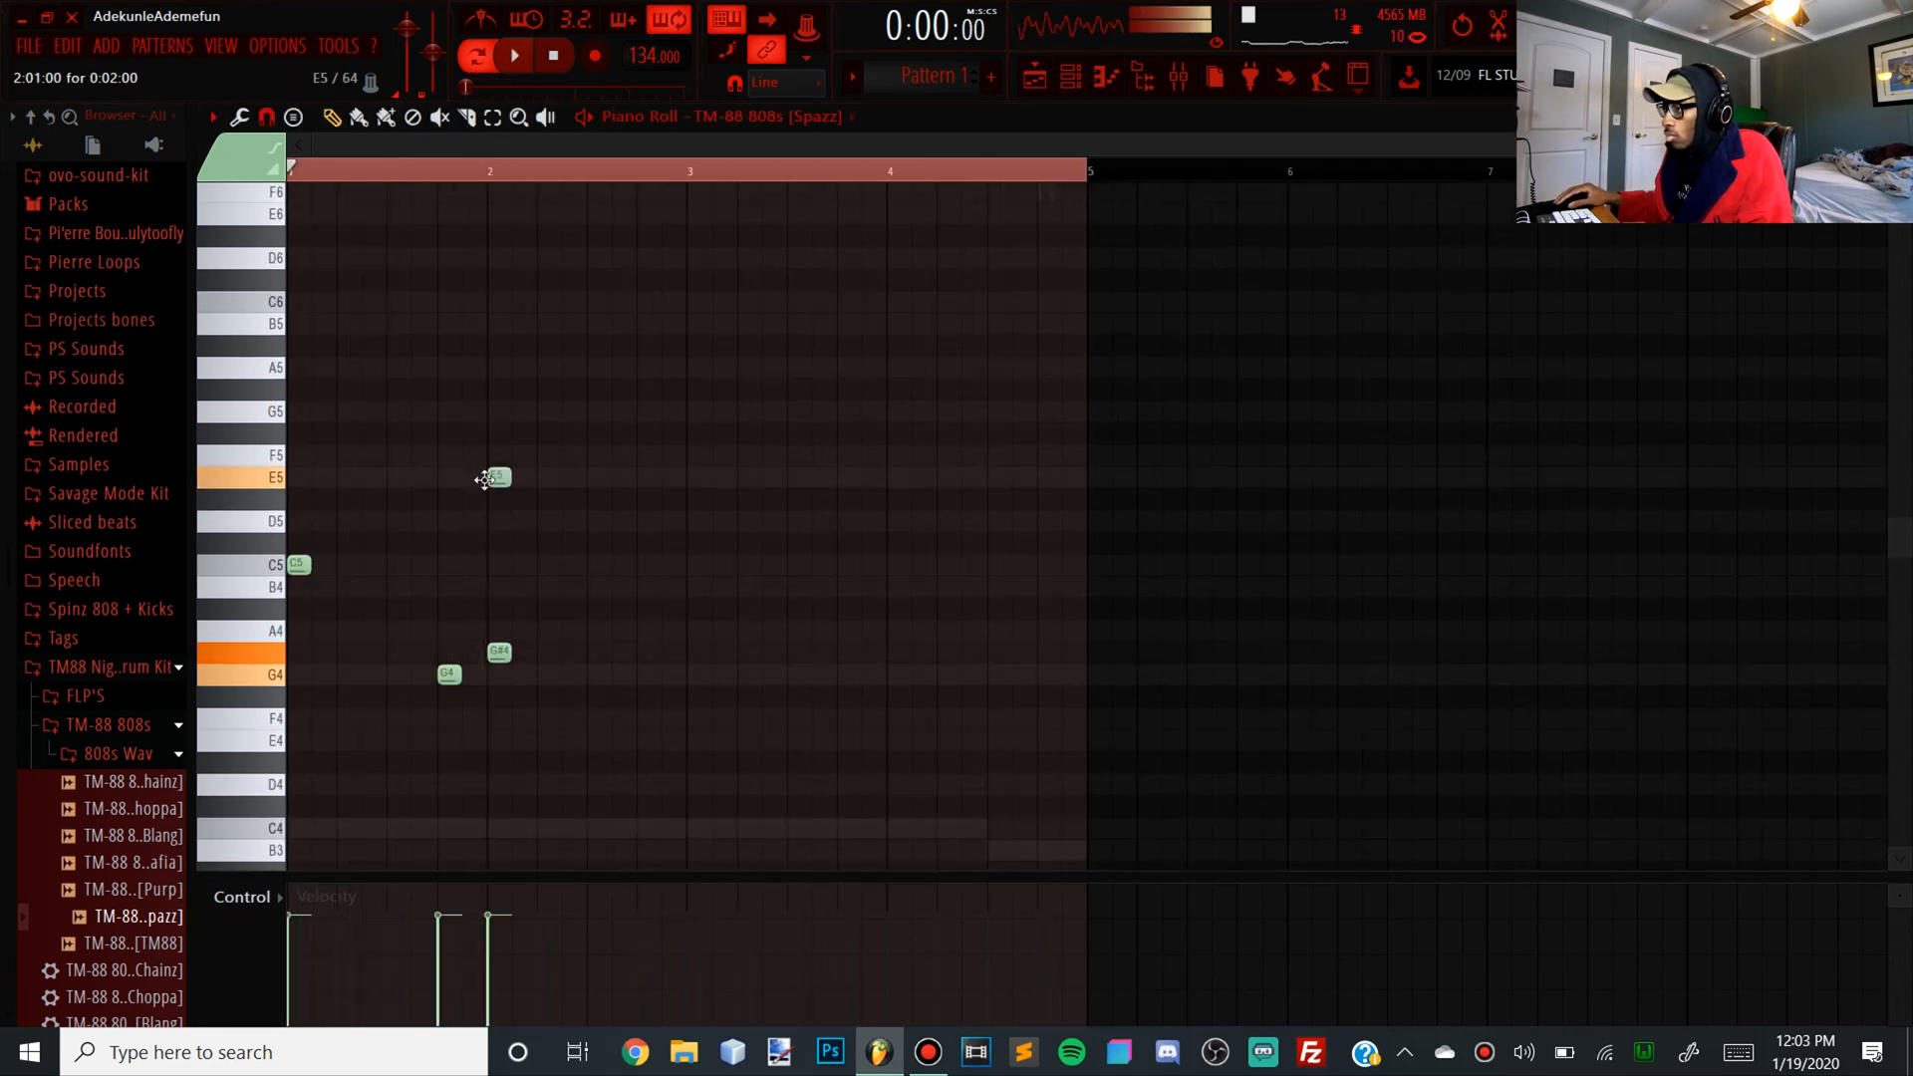
pyautogui.moveTo(477, 416); pyautogui.dragTo(480, 408)
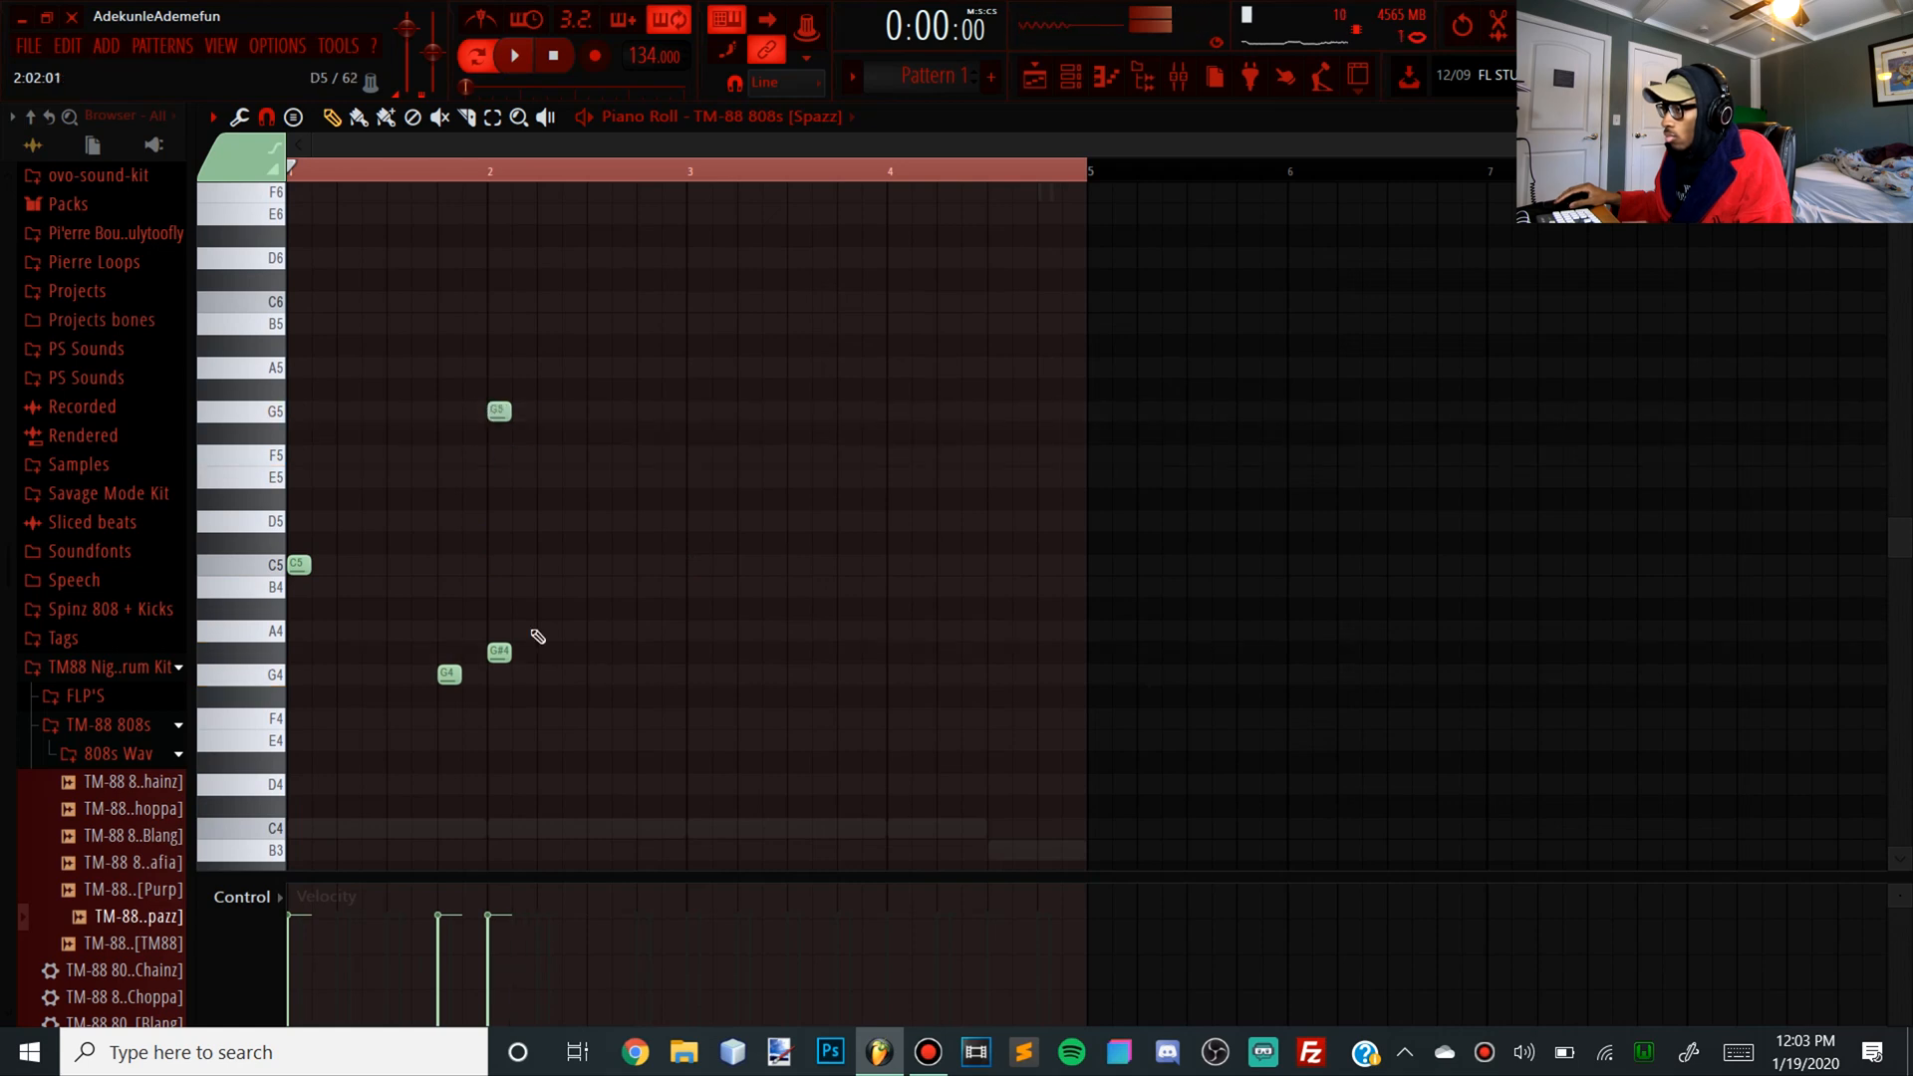
# Delete the G4 and G#4 notes and place a C5 note just before bar 2
pyautogui.press('space')
pyautogui.rightClick(499, 651)
pyautogui.rightClick(449, 674)
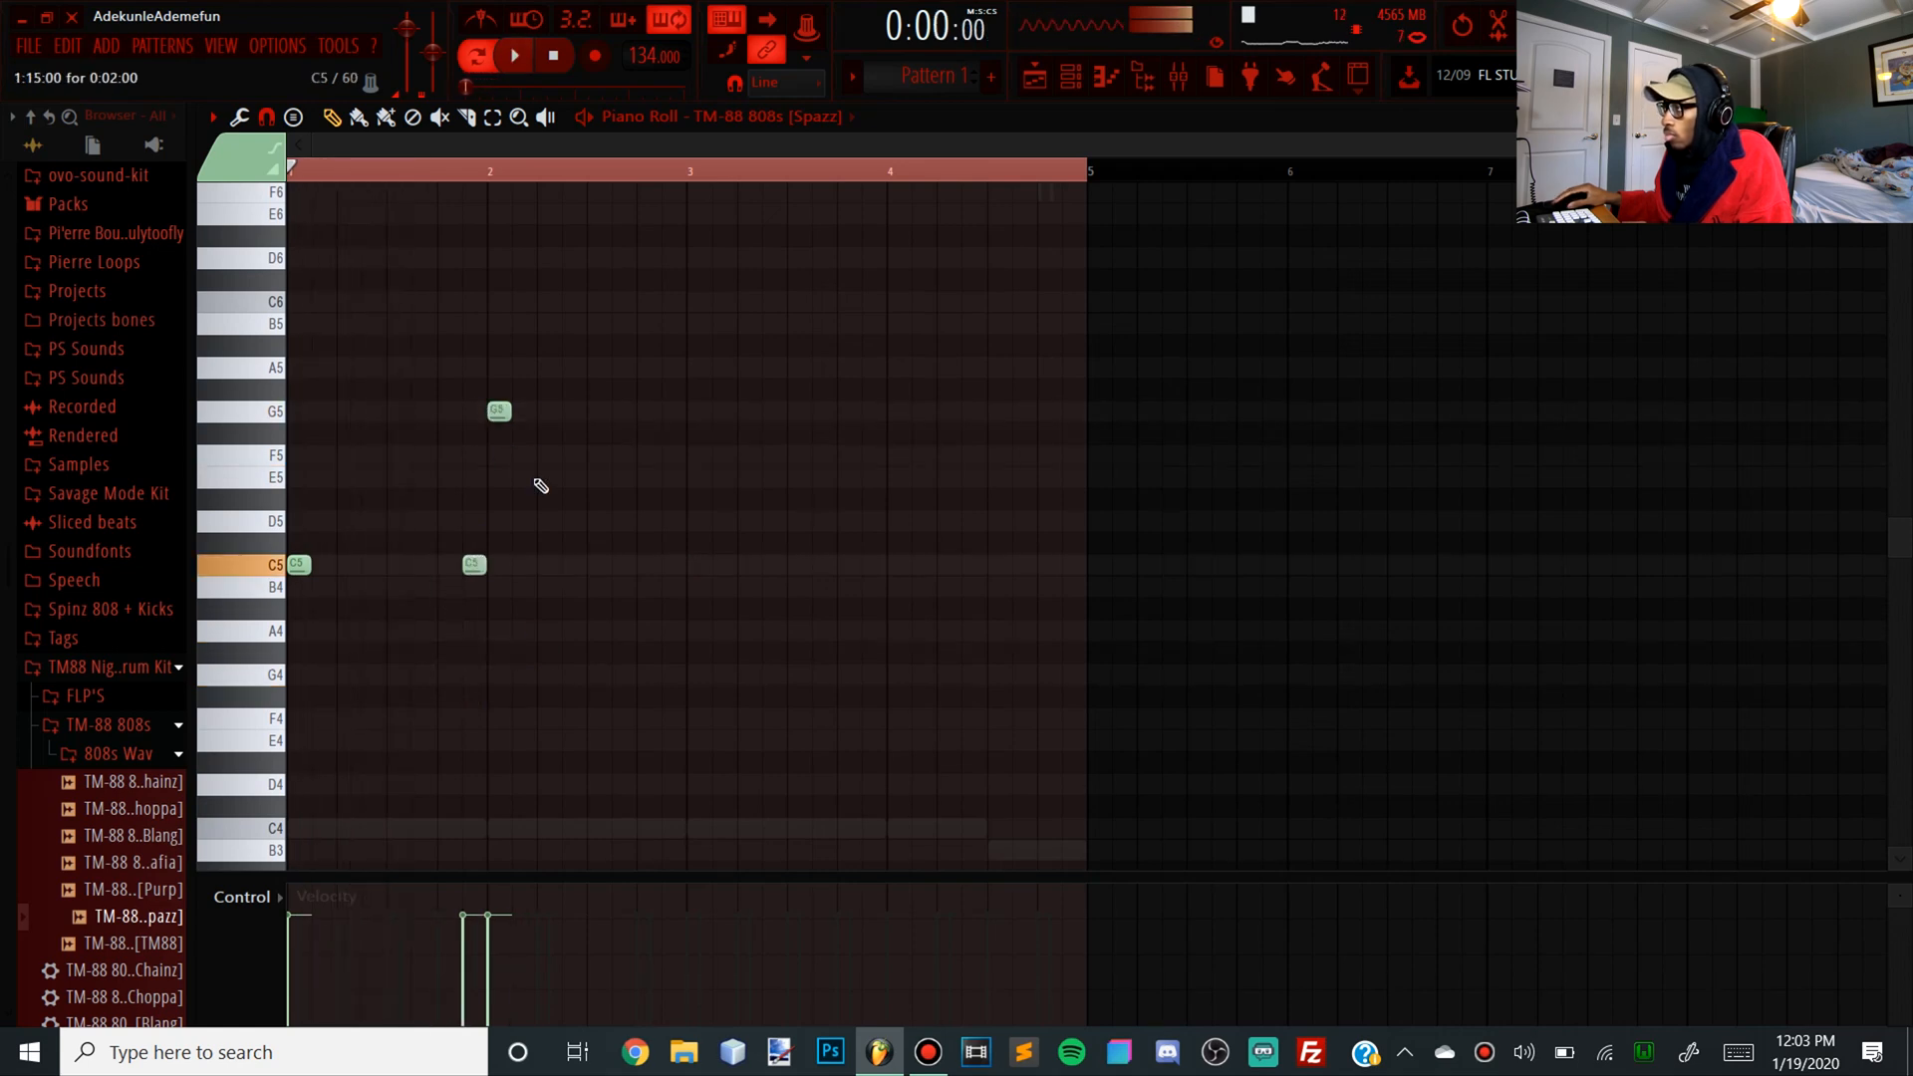
# Enable Cut itself for the TM-88 808s [Spazz] channel
pyautogui.click(1069, 80)
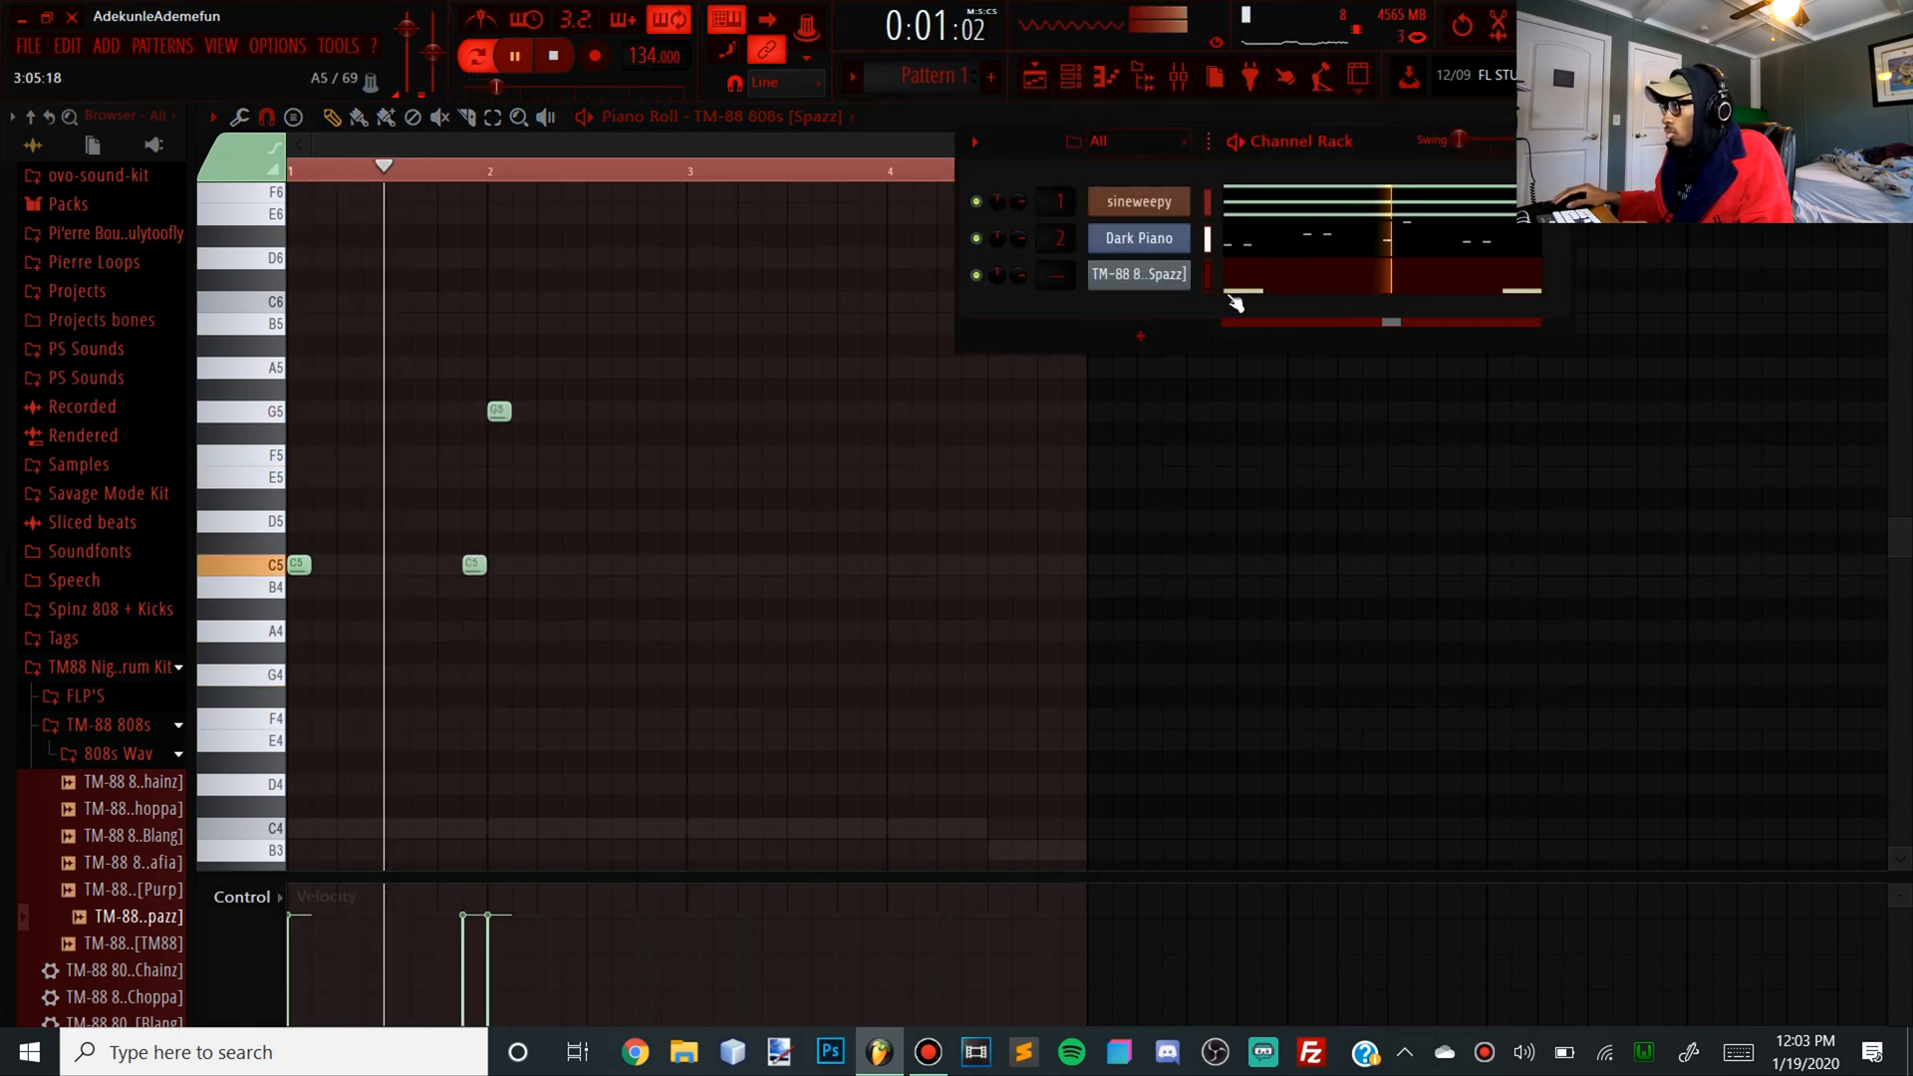
pyautogui.rightClick(1178, 275)
pyautogui.click(1258, 399)
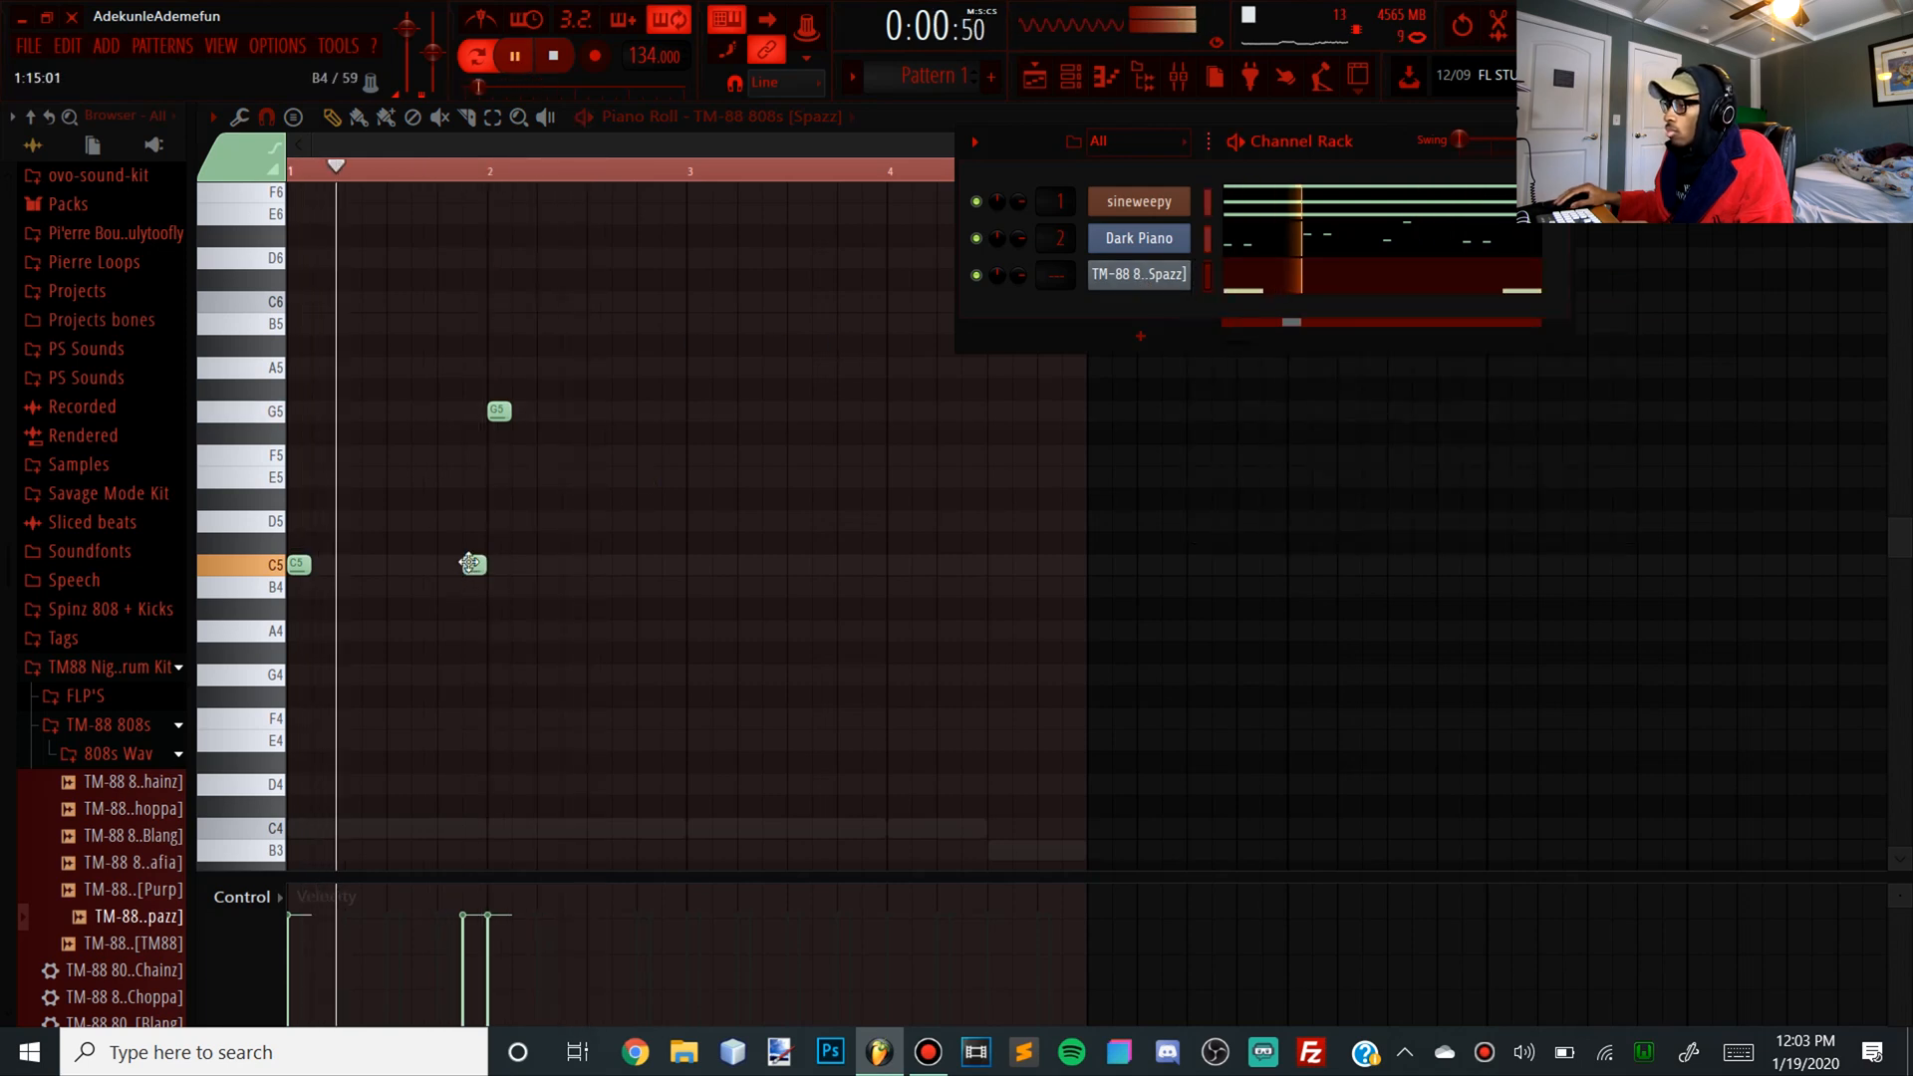
# Move the second C5 note to beat 4 of bar 1, try the G5 note slightly earlier and delete it
pyautogui.moveTo(471, 560); pyautogui.dragTo(445, 555)
pyautogui.press('space')
pyautogui.moveTo(502, 406); pyautogui.dragTo(478, 406)
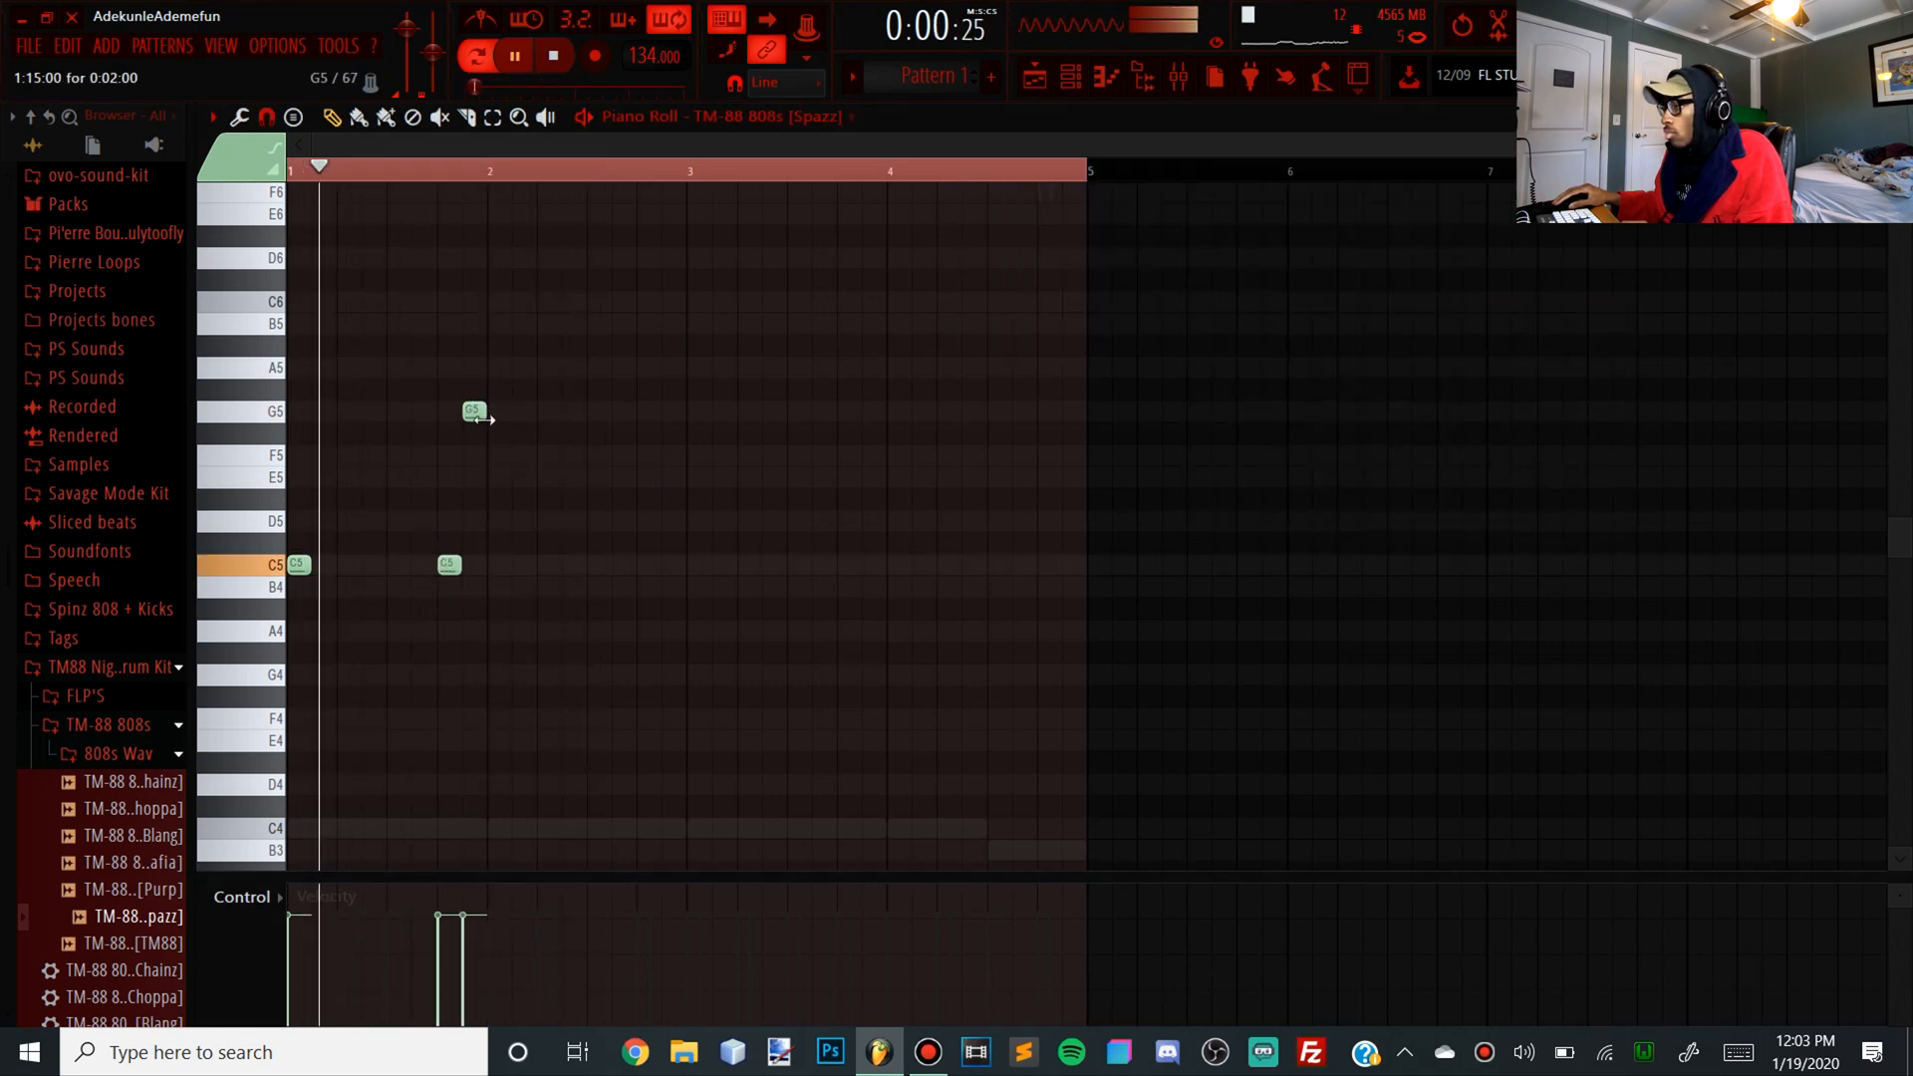
pyautogui.press('space')
pyautogui.rightClick(474, 411)
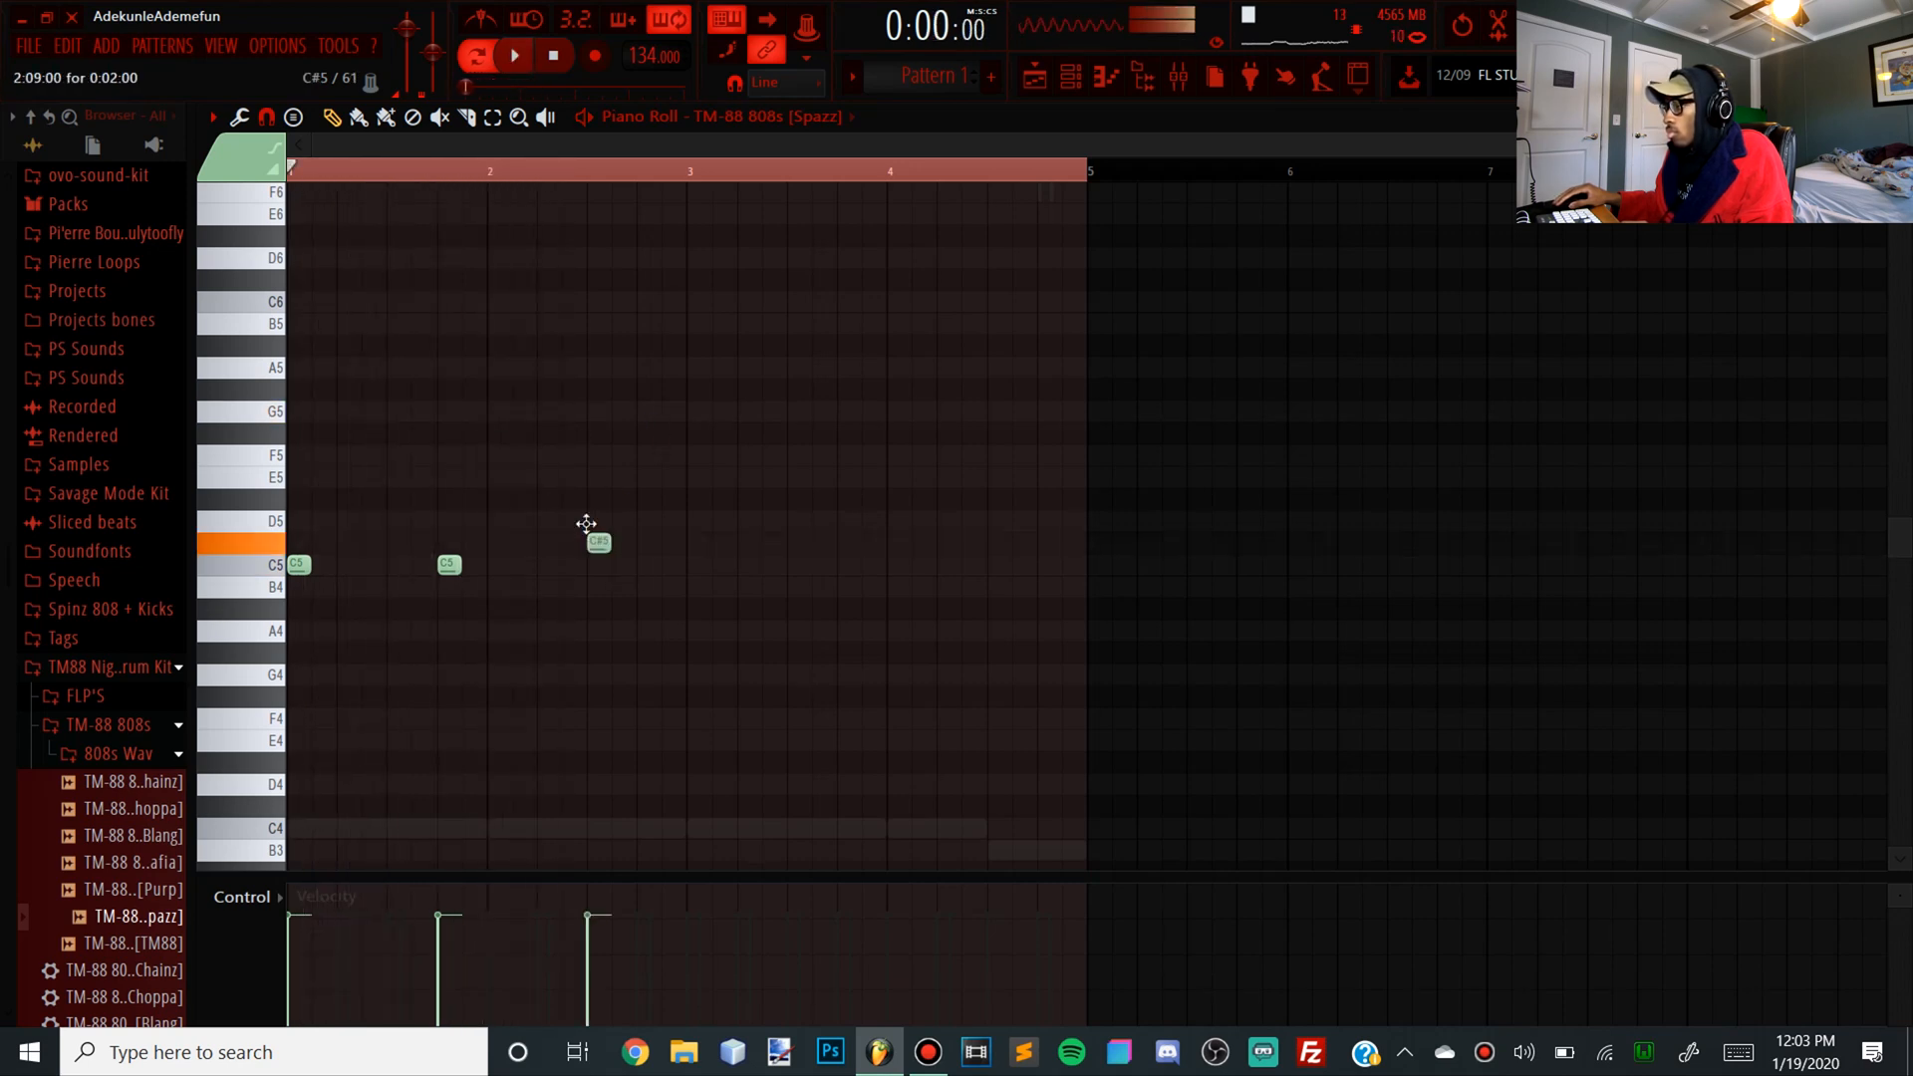
# Delete the trial note at beat 3 of bar 2 and transpose the remaining 808 notes up an octave
pyautogui.press('space')
pyautogui.rightClick(598, 456)
pyautogui.press('space')
pyautogui.hotkey('ctrl', 'Up')
pyautogui.scroll(2, 486, 542)
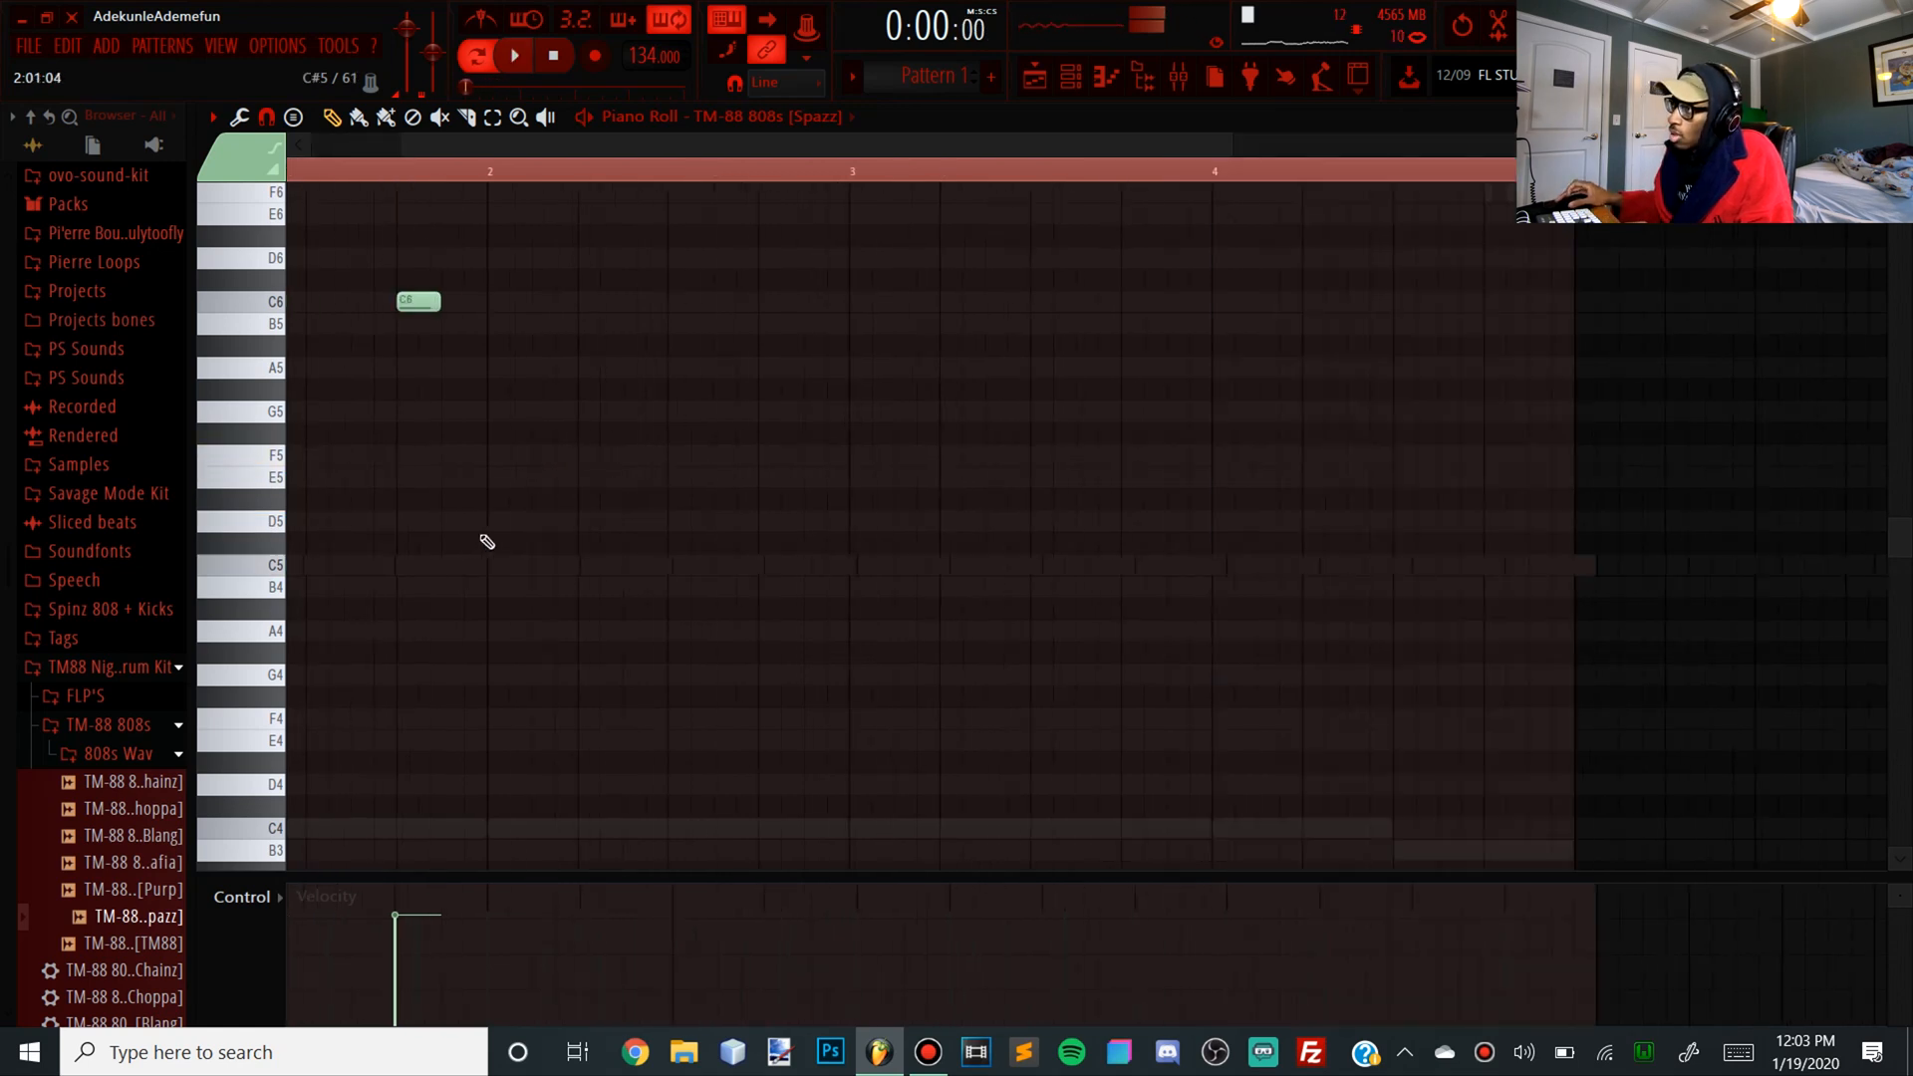
pyautogui.scroll(-2, 498, 558)
pyautogui.scroll(5, 504, 568)
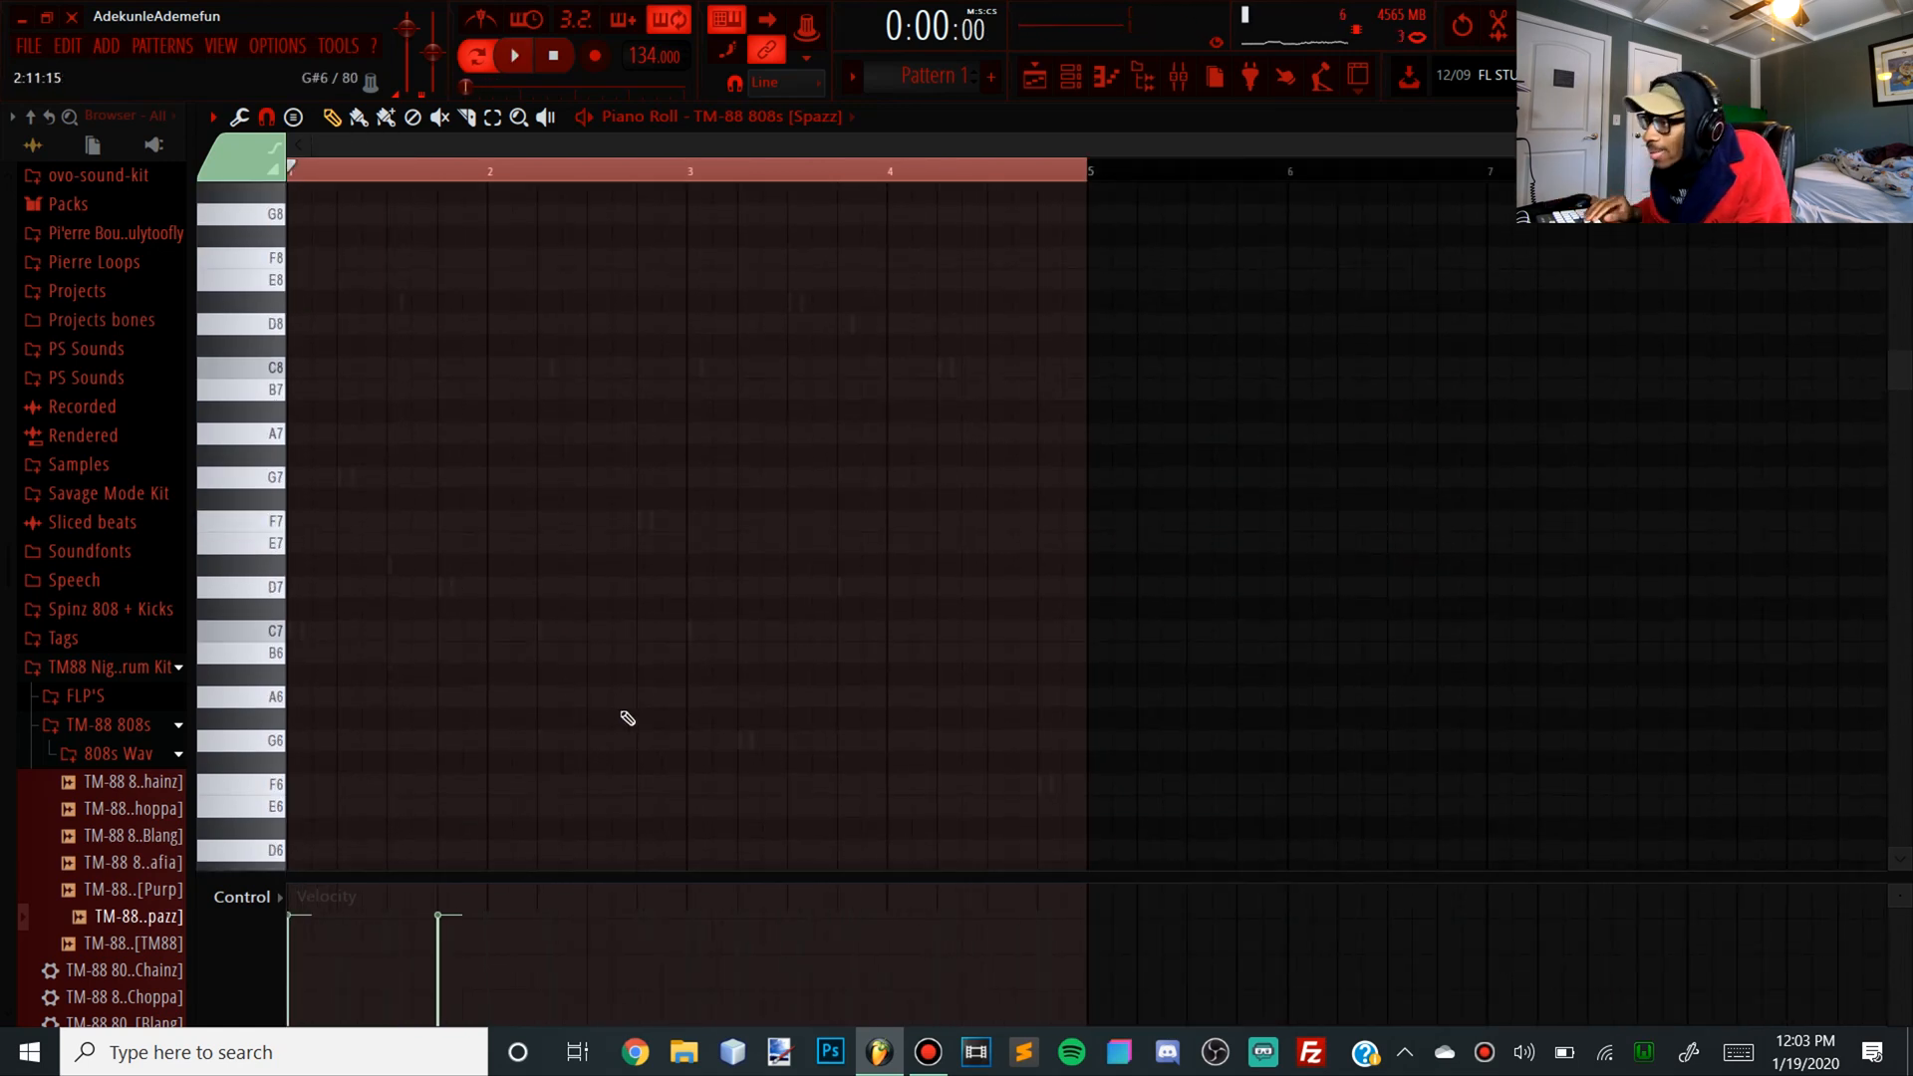
# Try replacing the C7 note at beat 4 of bar 1 with a D7 note
pyautogui.press('space')
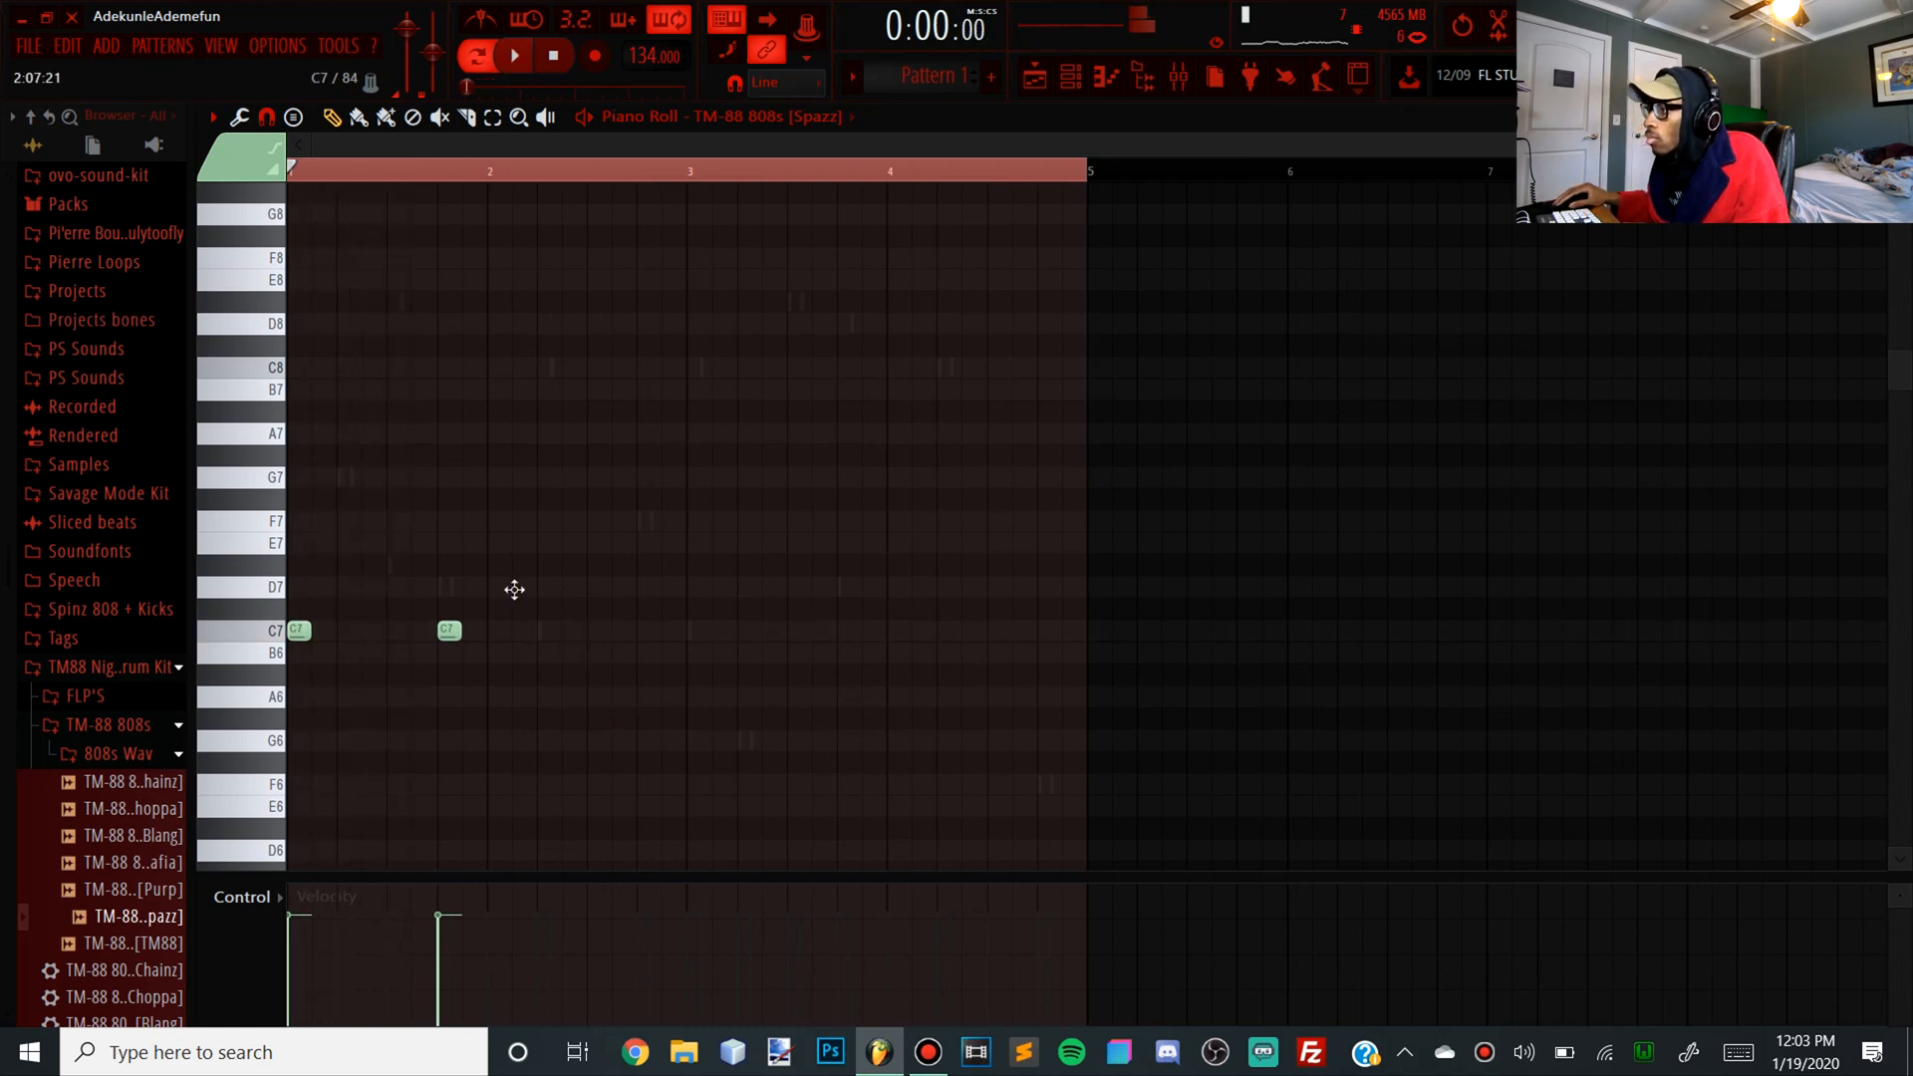
pyautogui.press('space')
pyautogui.rightClick(495, 587)
pyautogui.rightClick(453, 630)
pyautogui.press('space')
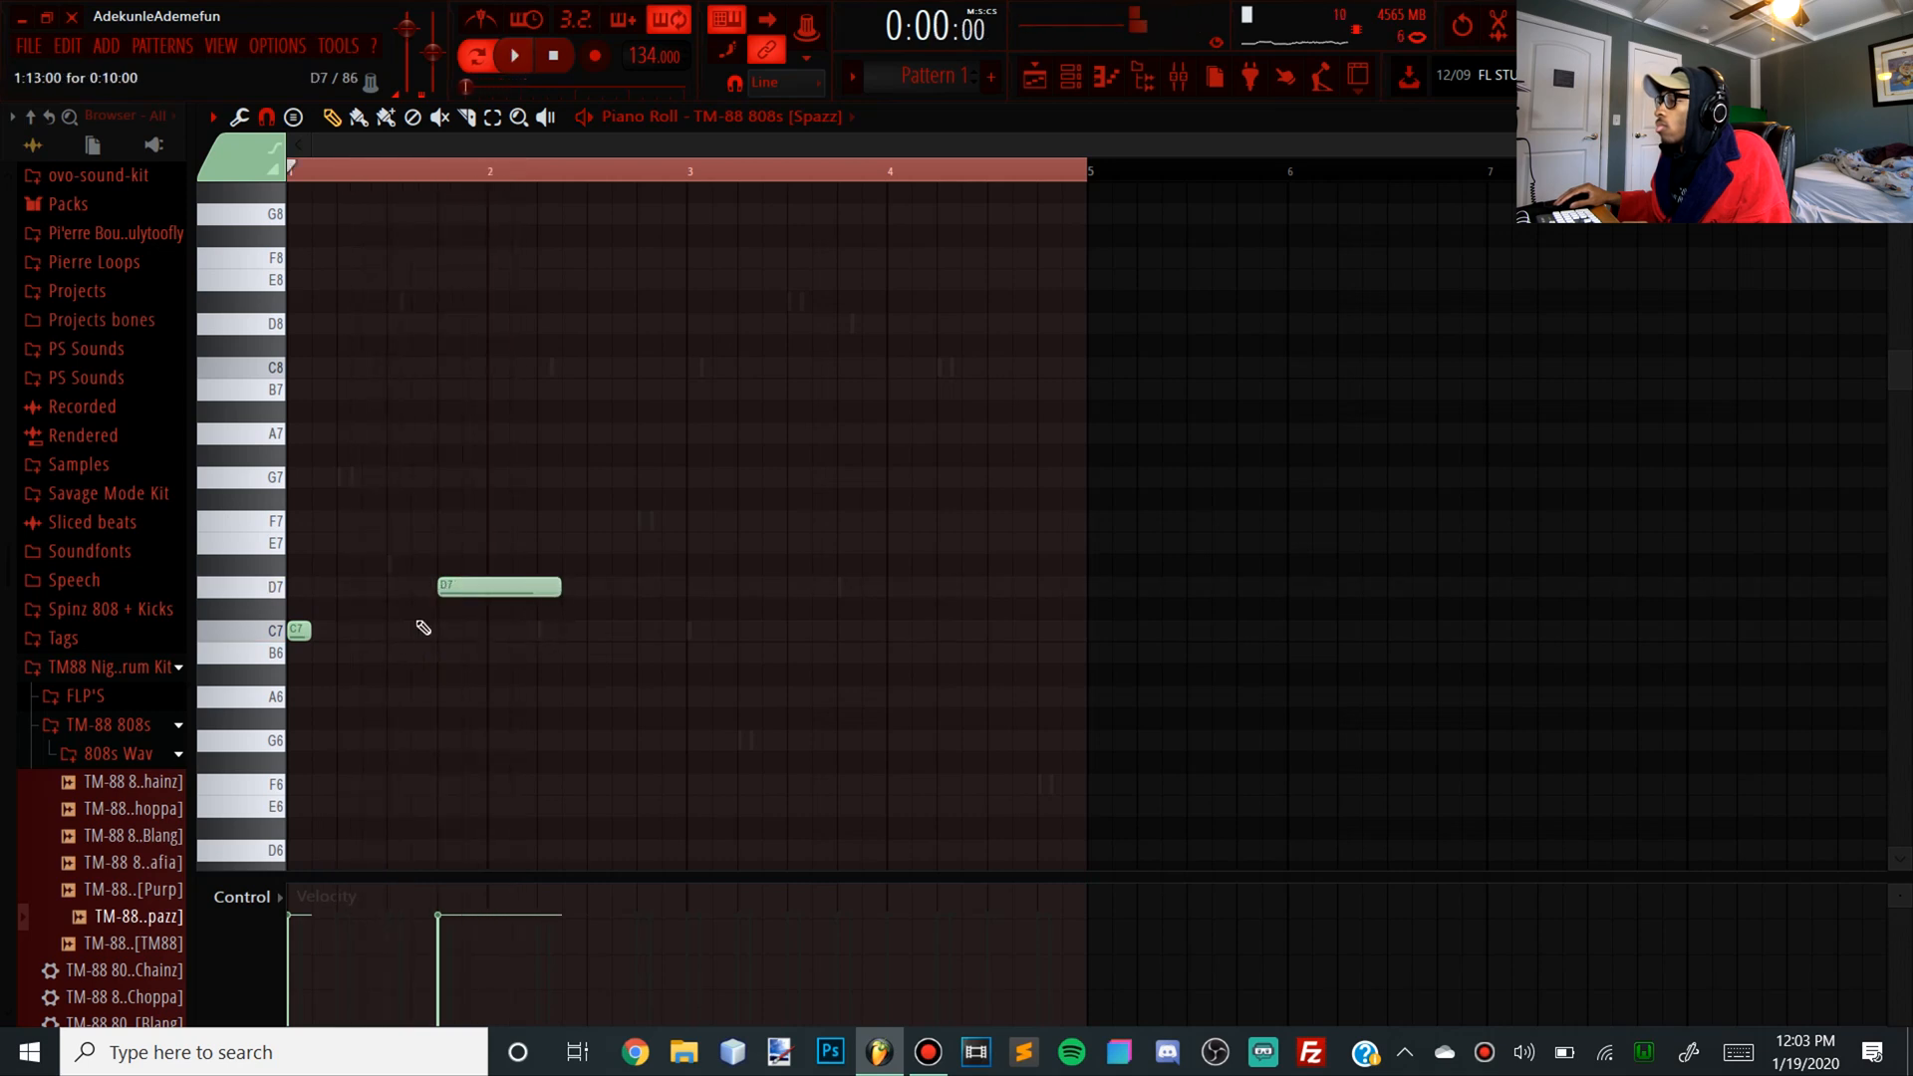
pyautogui.rightClick(482, 588)
# Place a short C7 at beat 4 of bar 1, D7 at beat 3 of bar 2 and C7 at the start of bar 3
pyautogui.moveTo(556, 633); pyautogui.dragTo(449, 638)
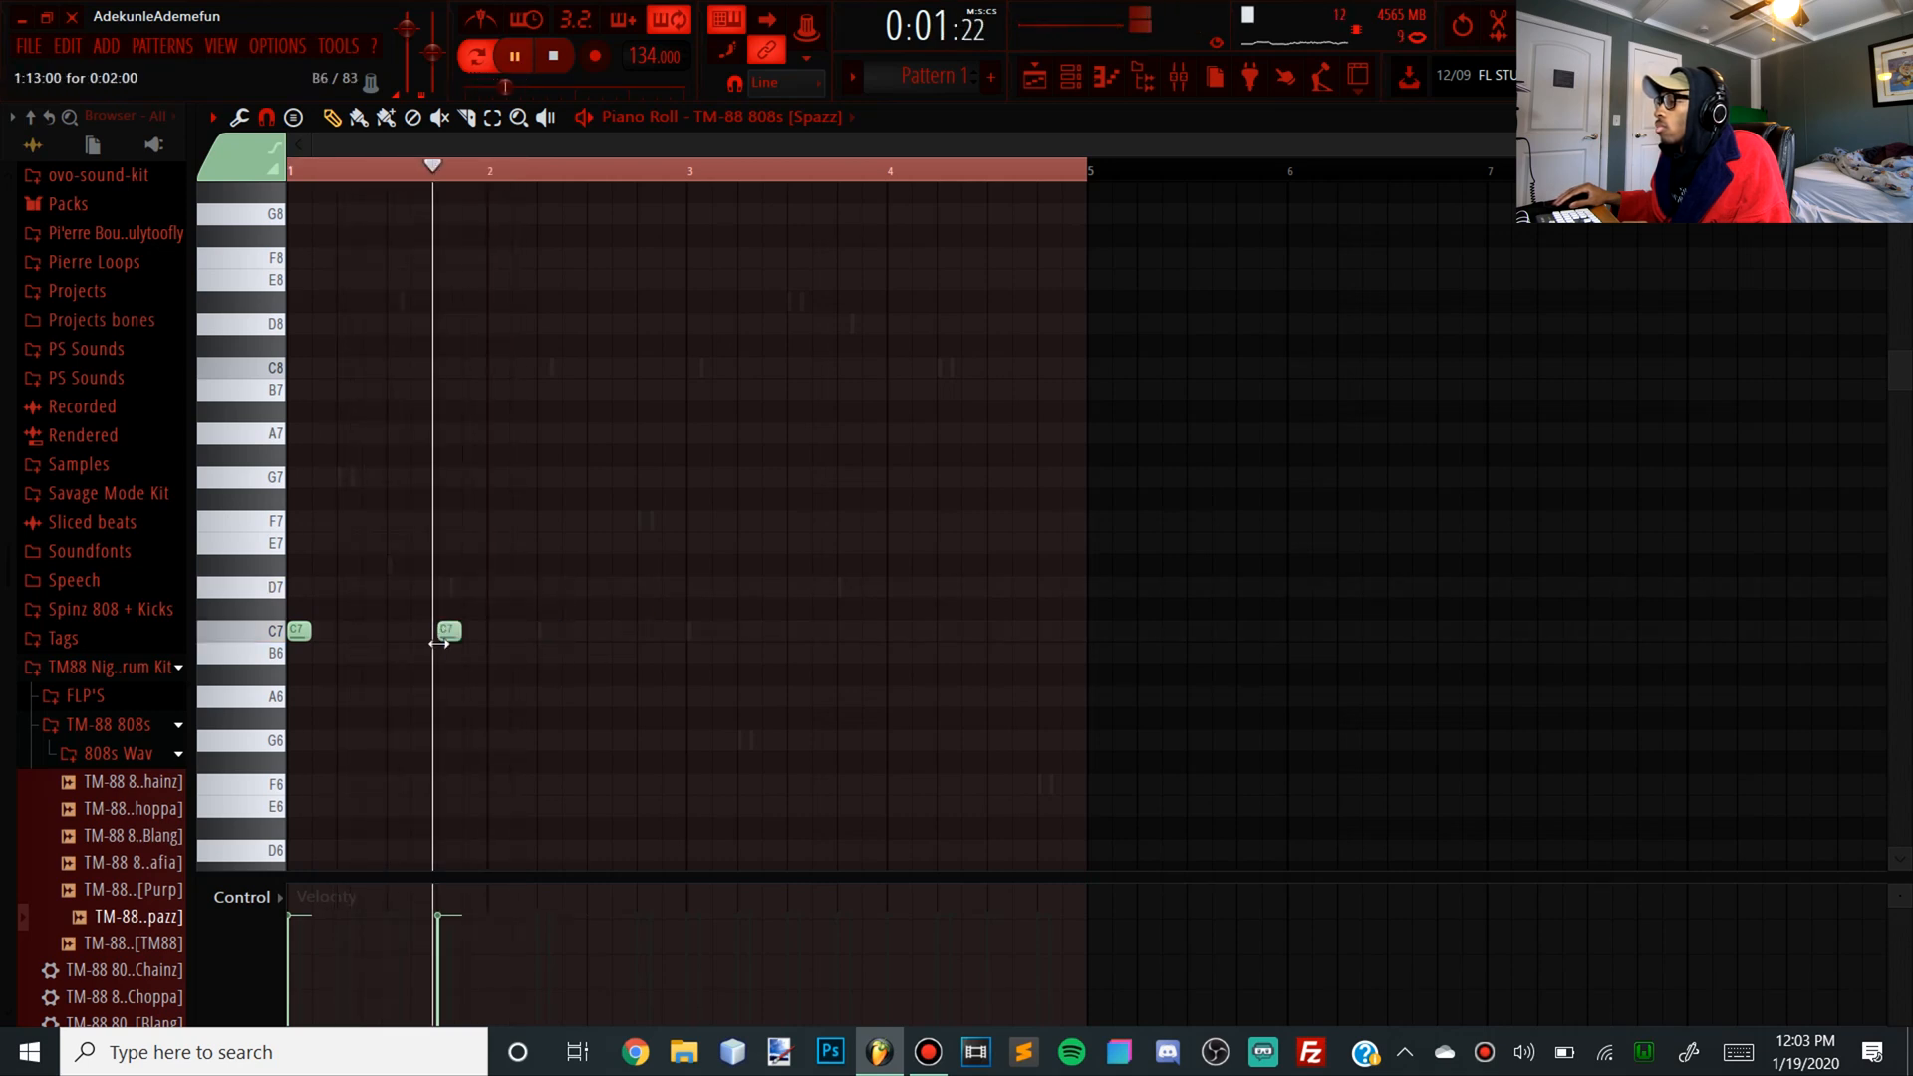
pyautogui.click(604, 590)
pyautogui.click(734, 631)
pyautogui.press('space')
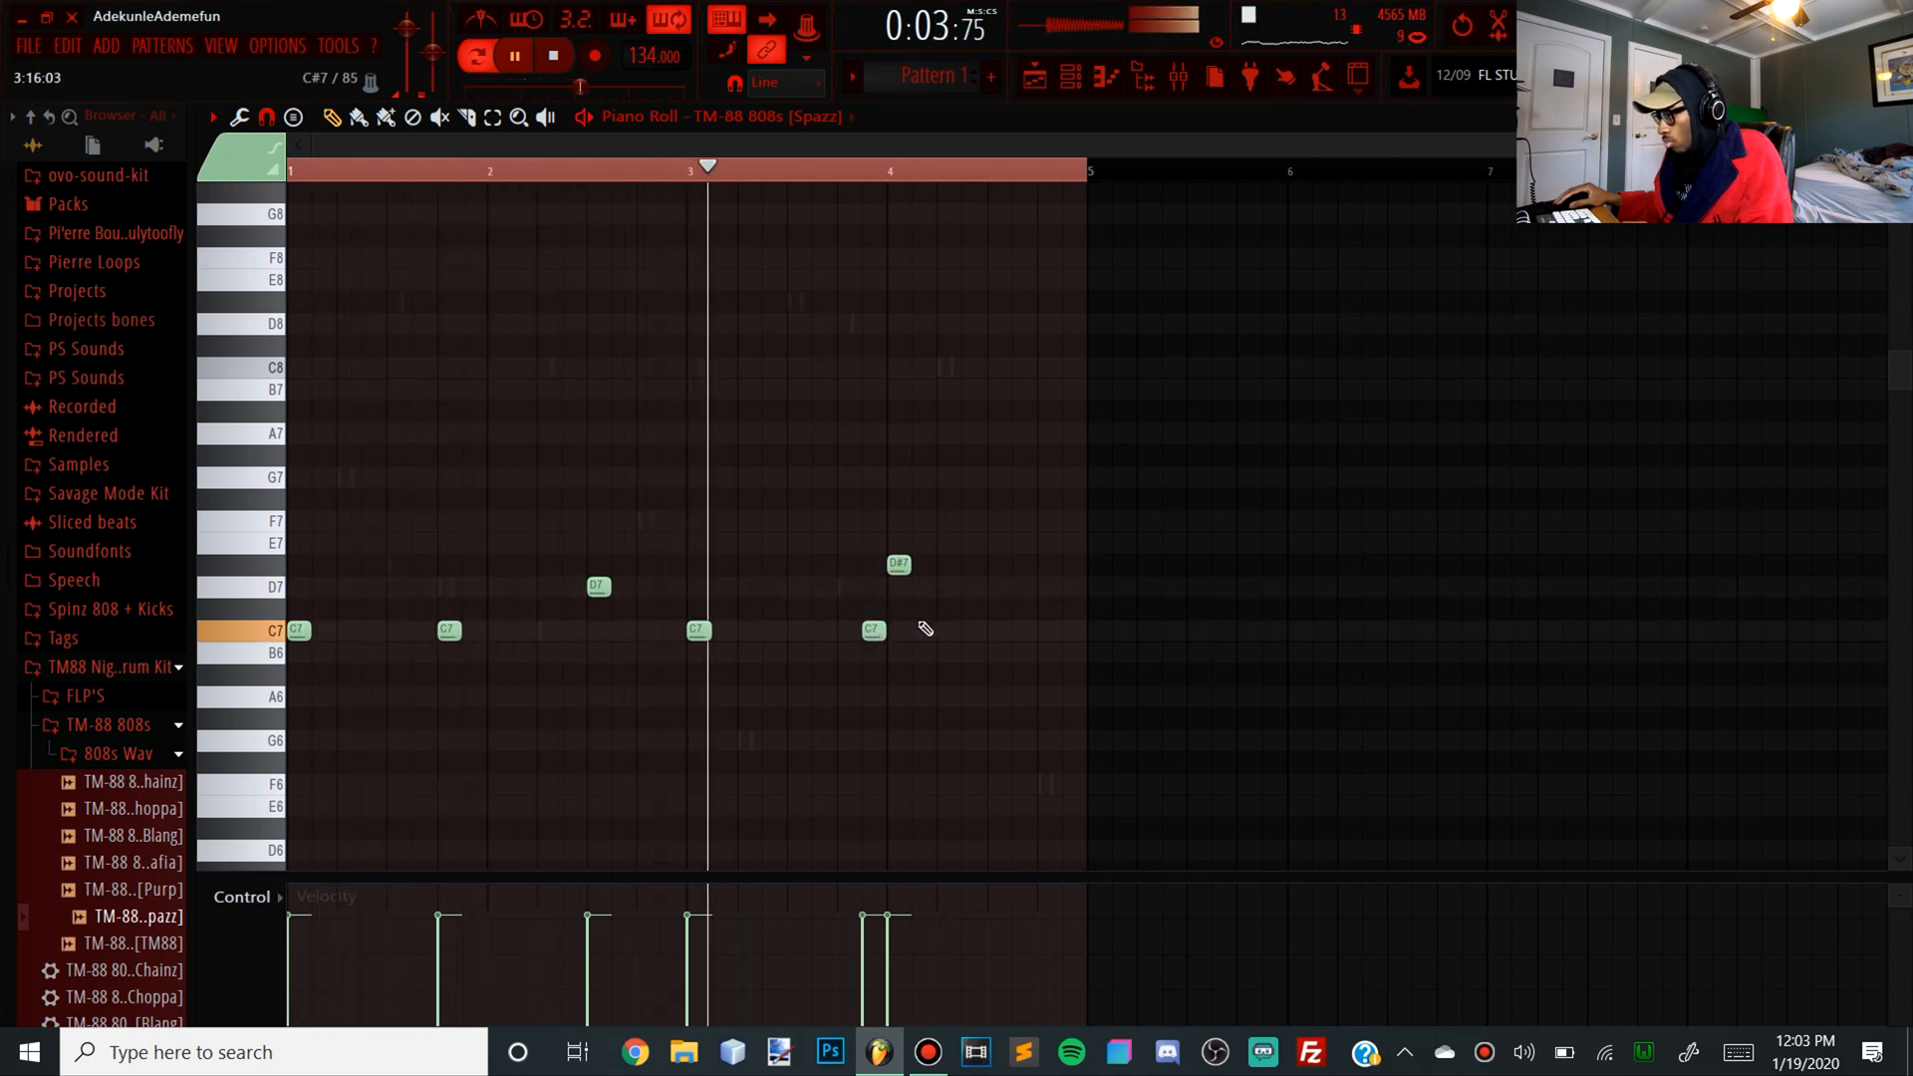
pyautogui.press('space')
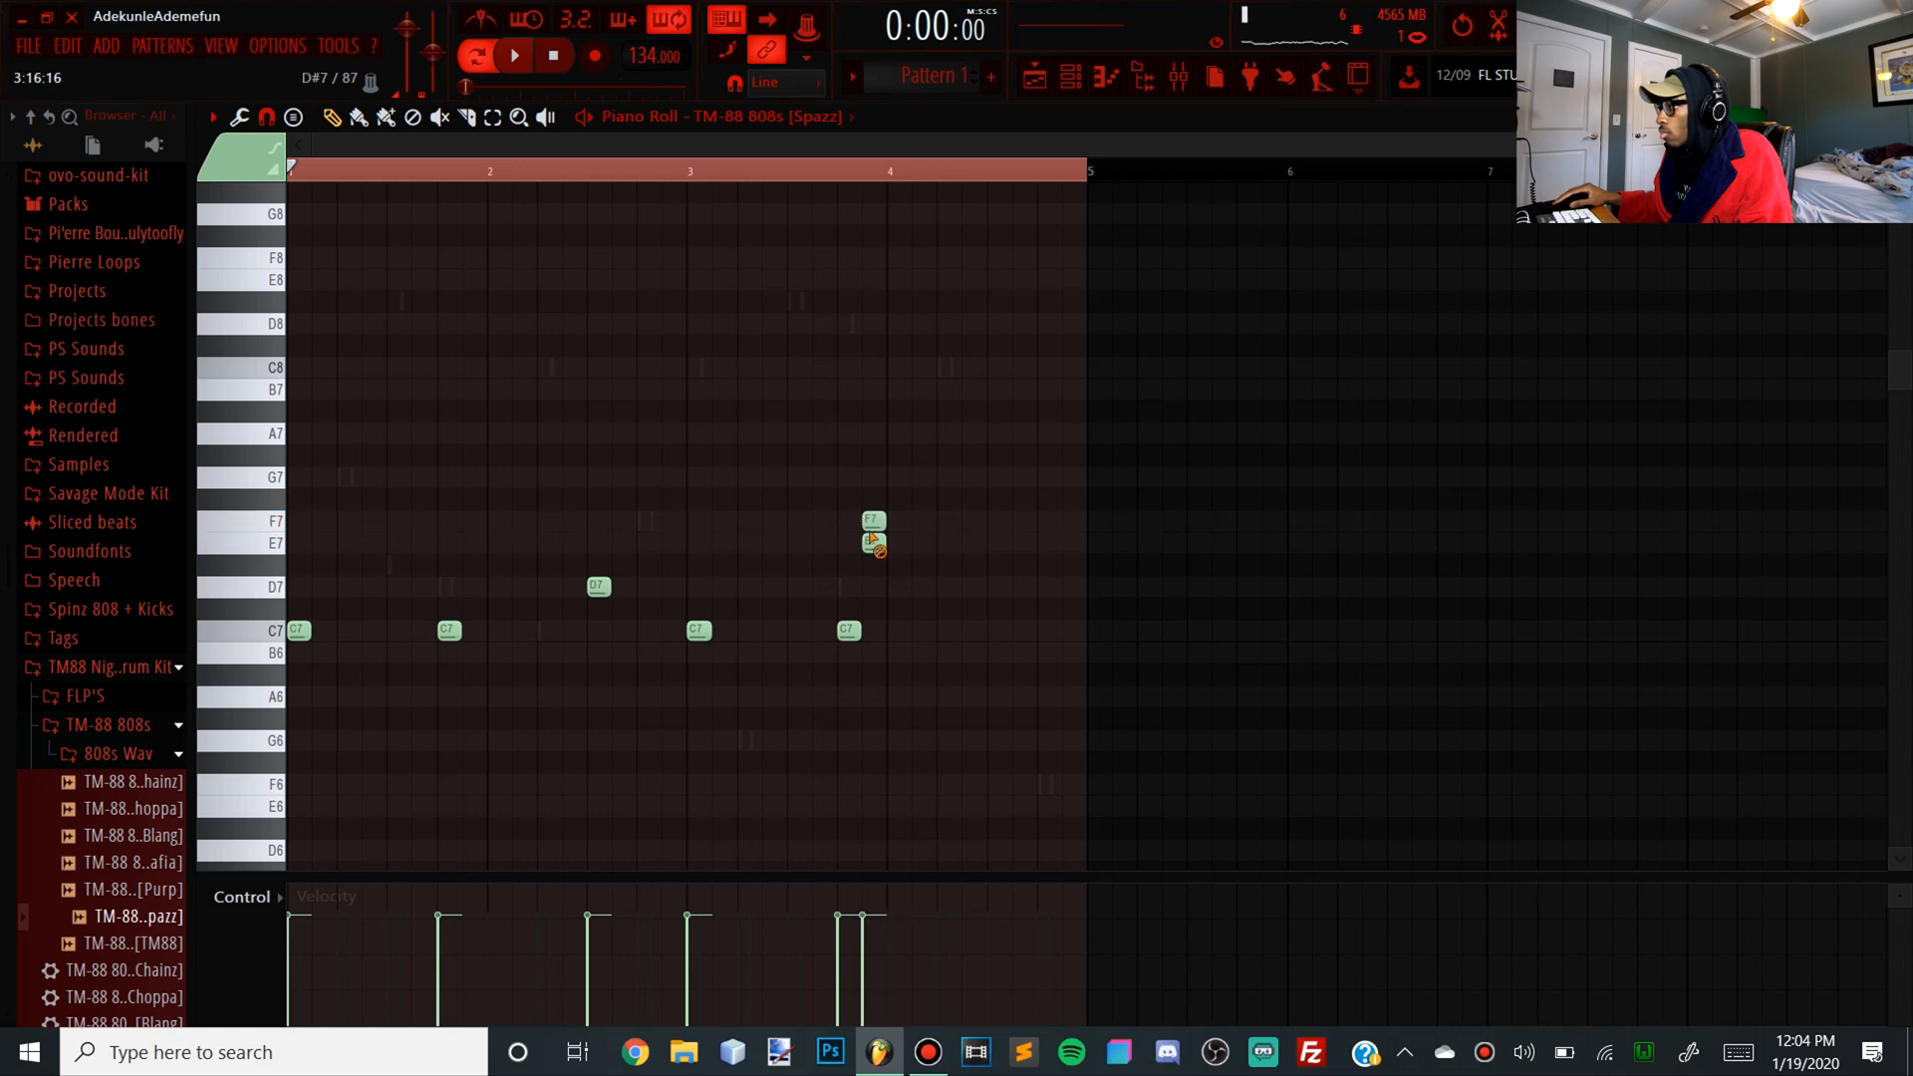
# Start playback from bar 3, adding an F7 note near the end of bar 3 and a C7 note at beat 3 of bar 4
pyautogui.click(690, 179)
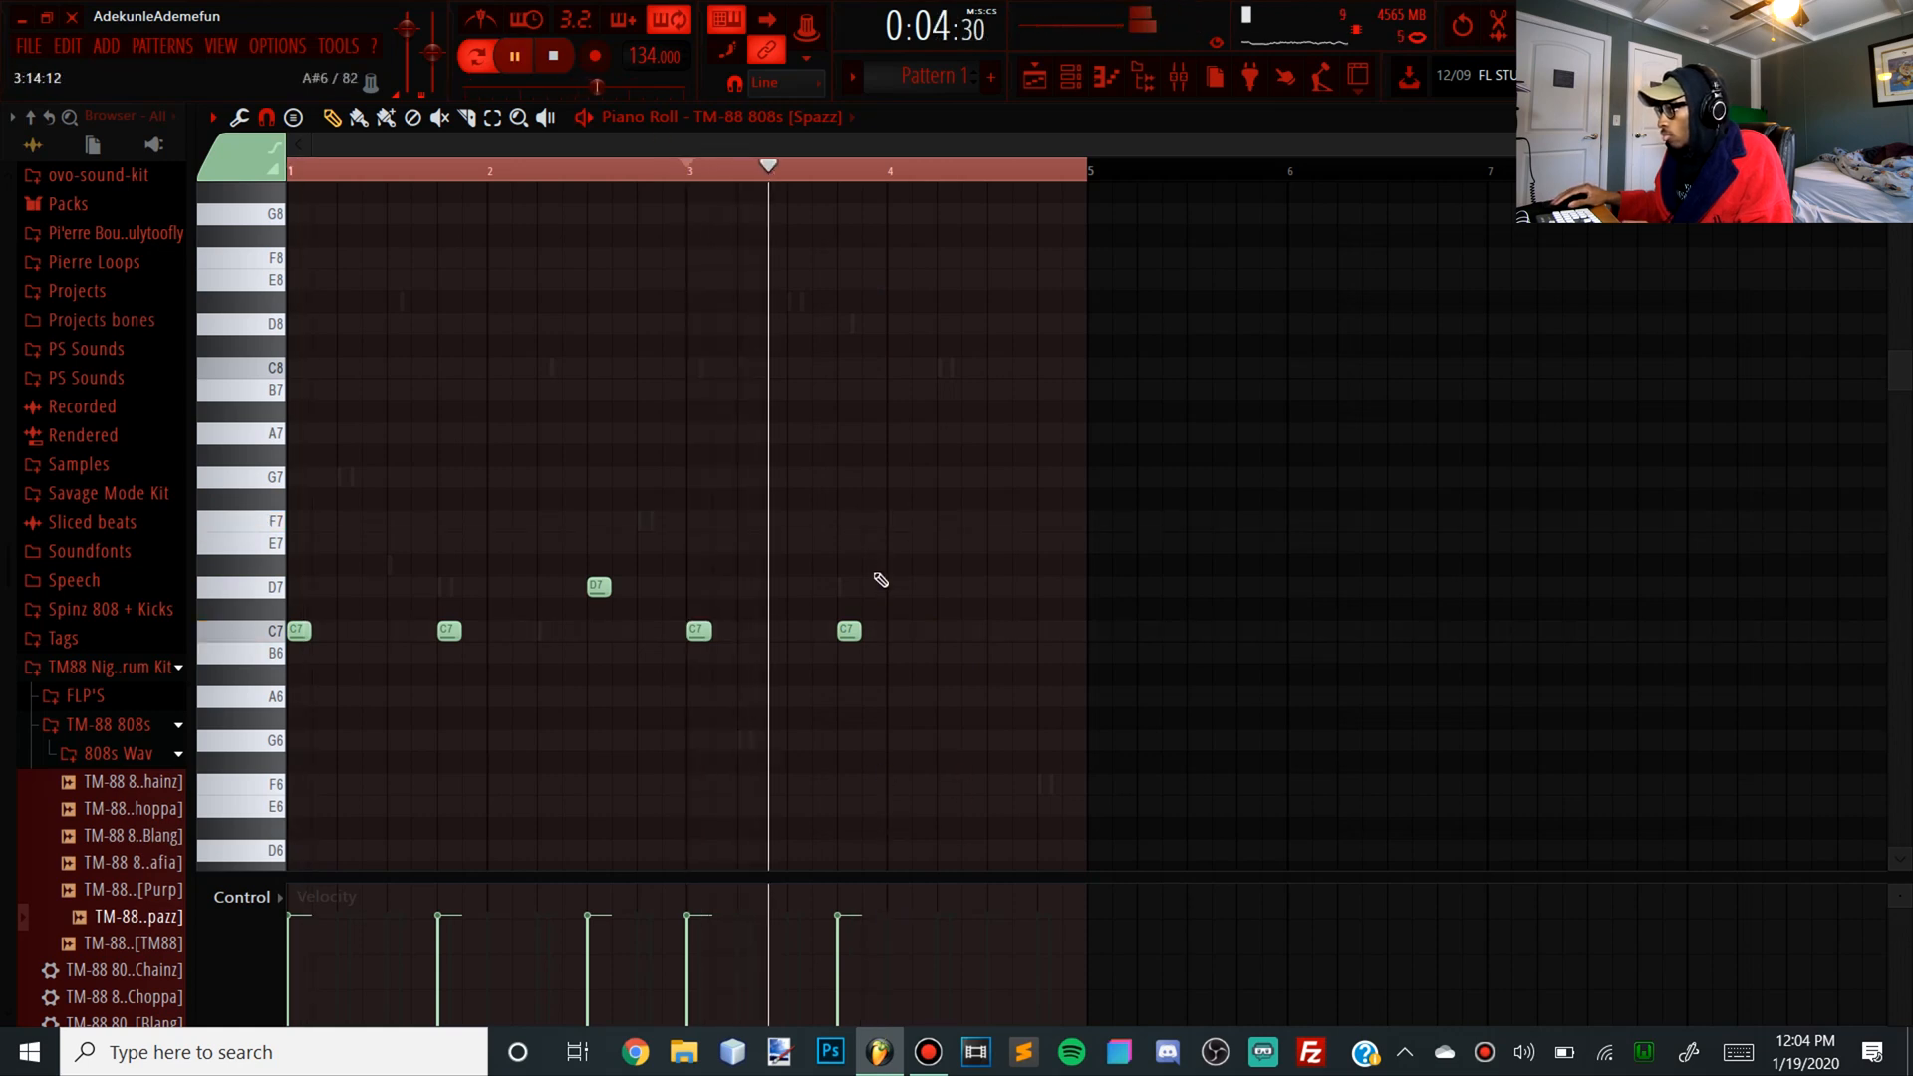
pyautogui.click(863, 519)
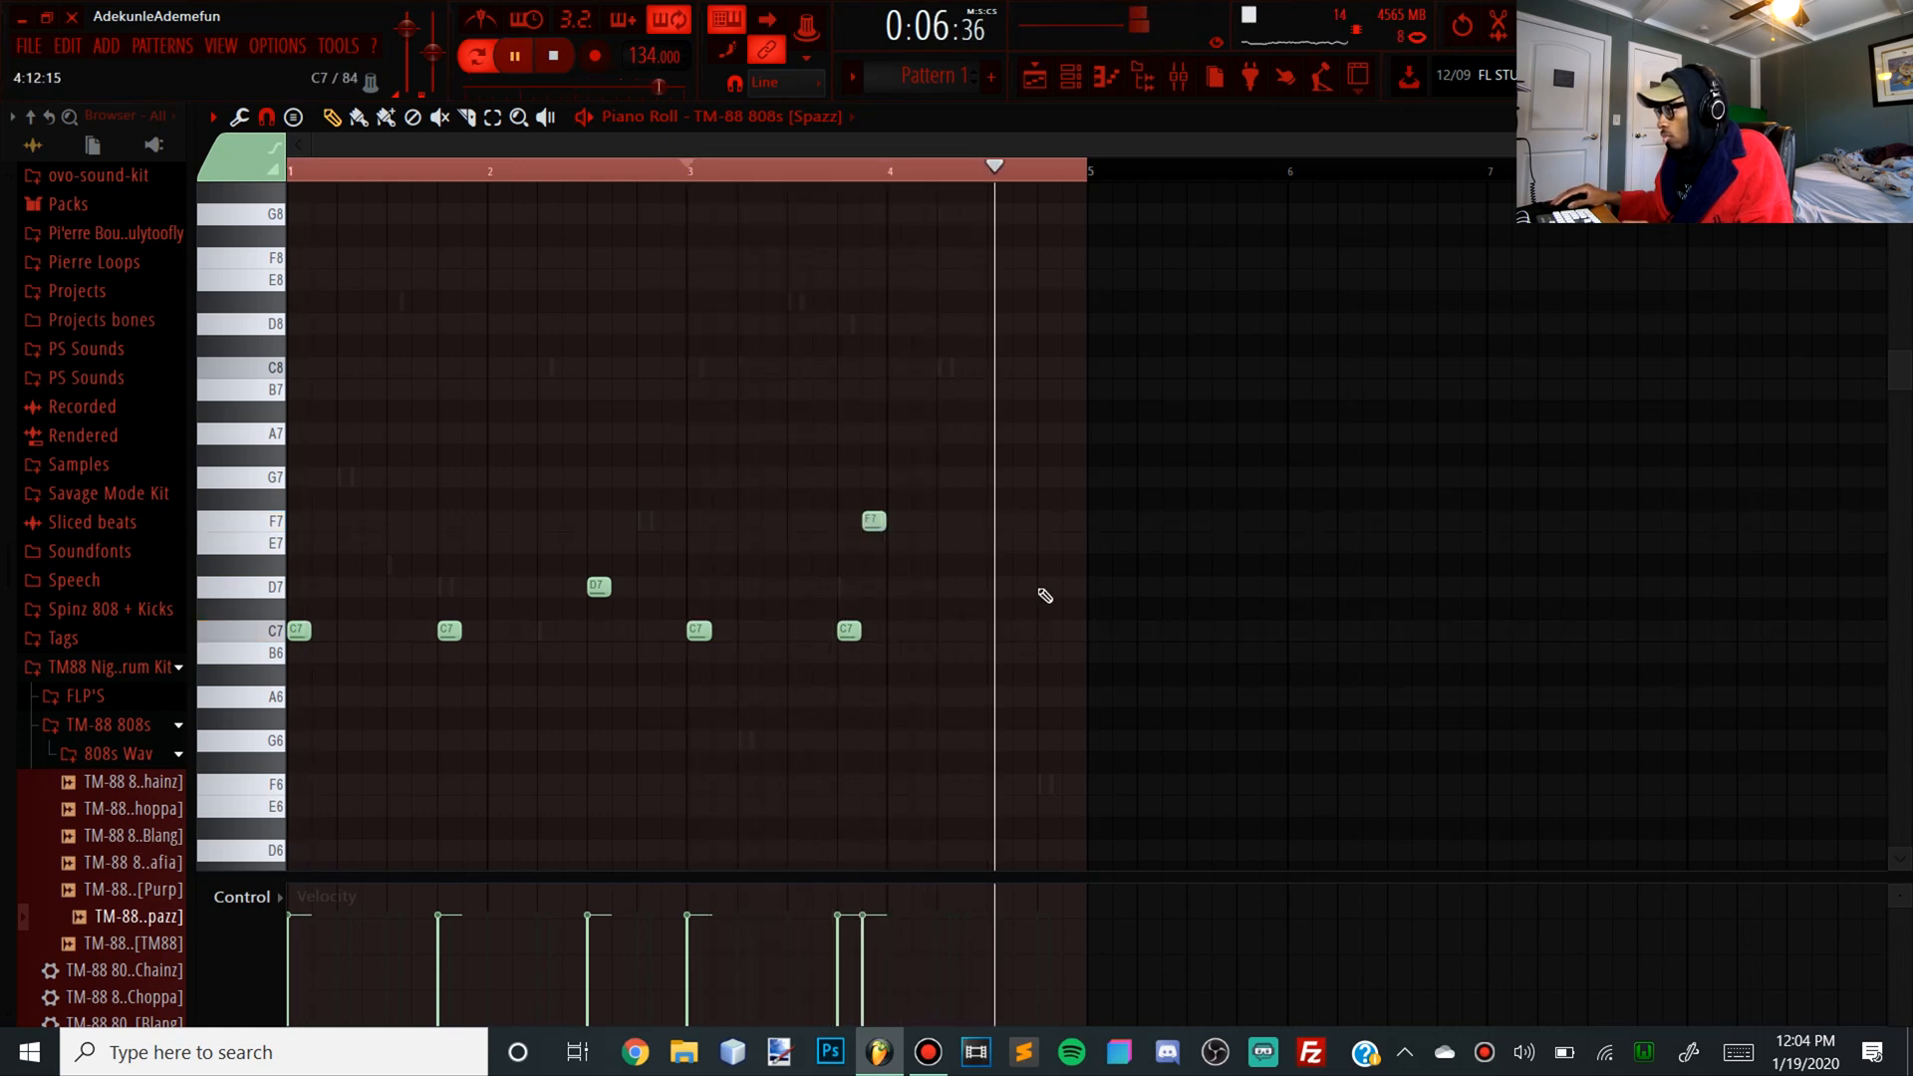
pyautogui.moveTo(1022, 638); pyautogui.dragTo(1010, 620)
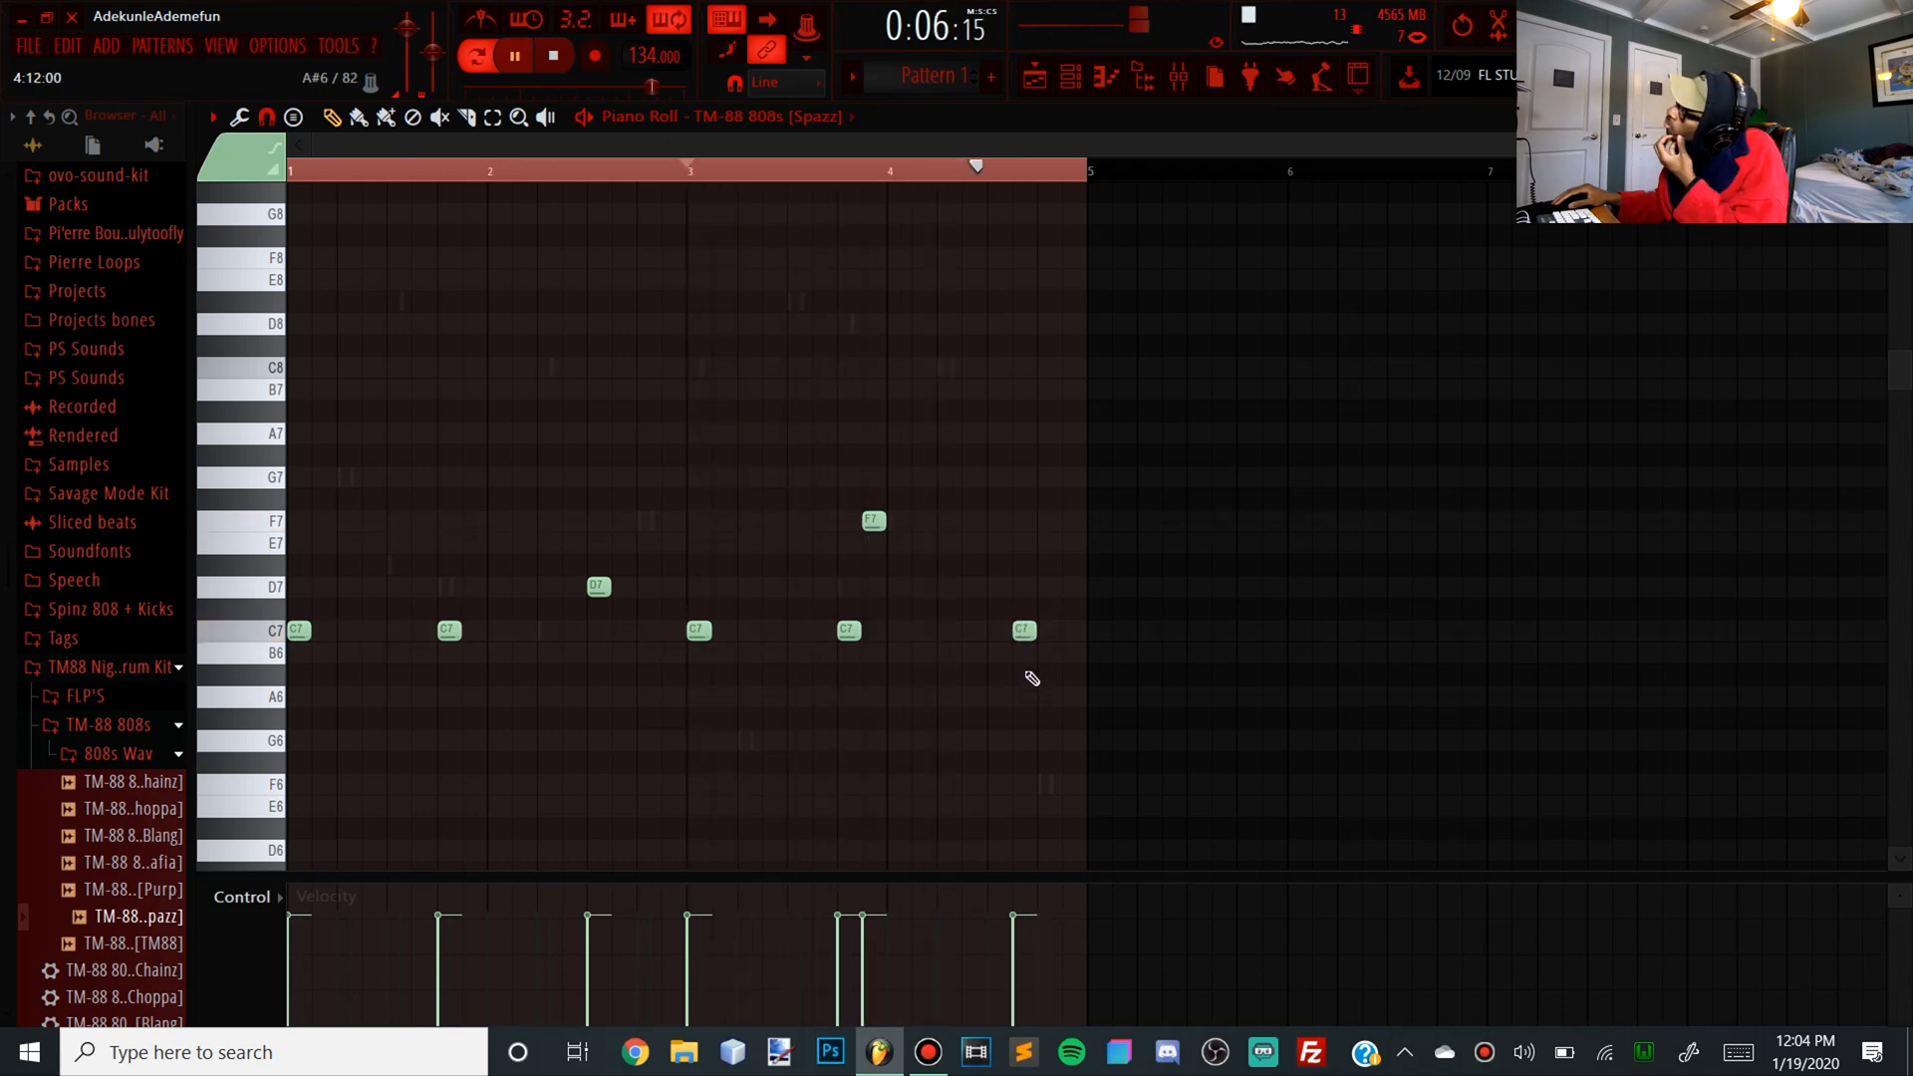
pyautogui.moveTo(1017, 629); pyautogui.dragTo(995, 632)
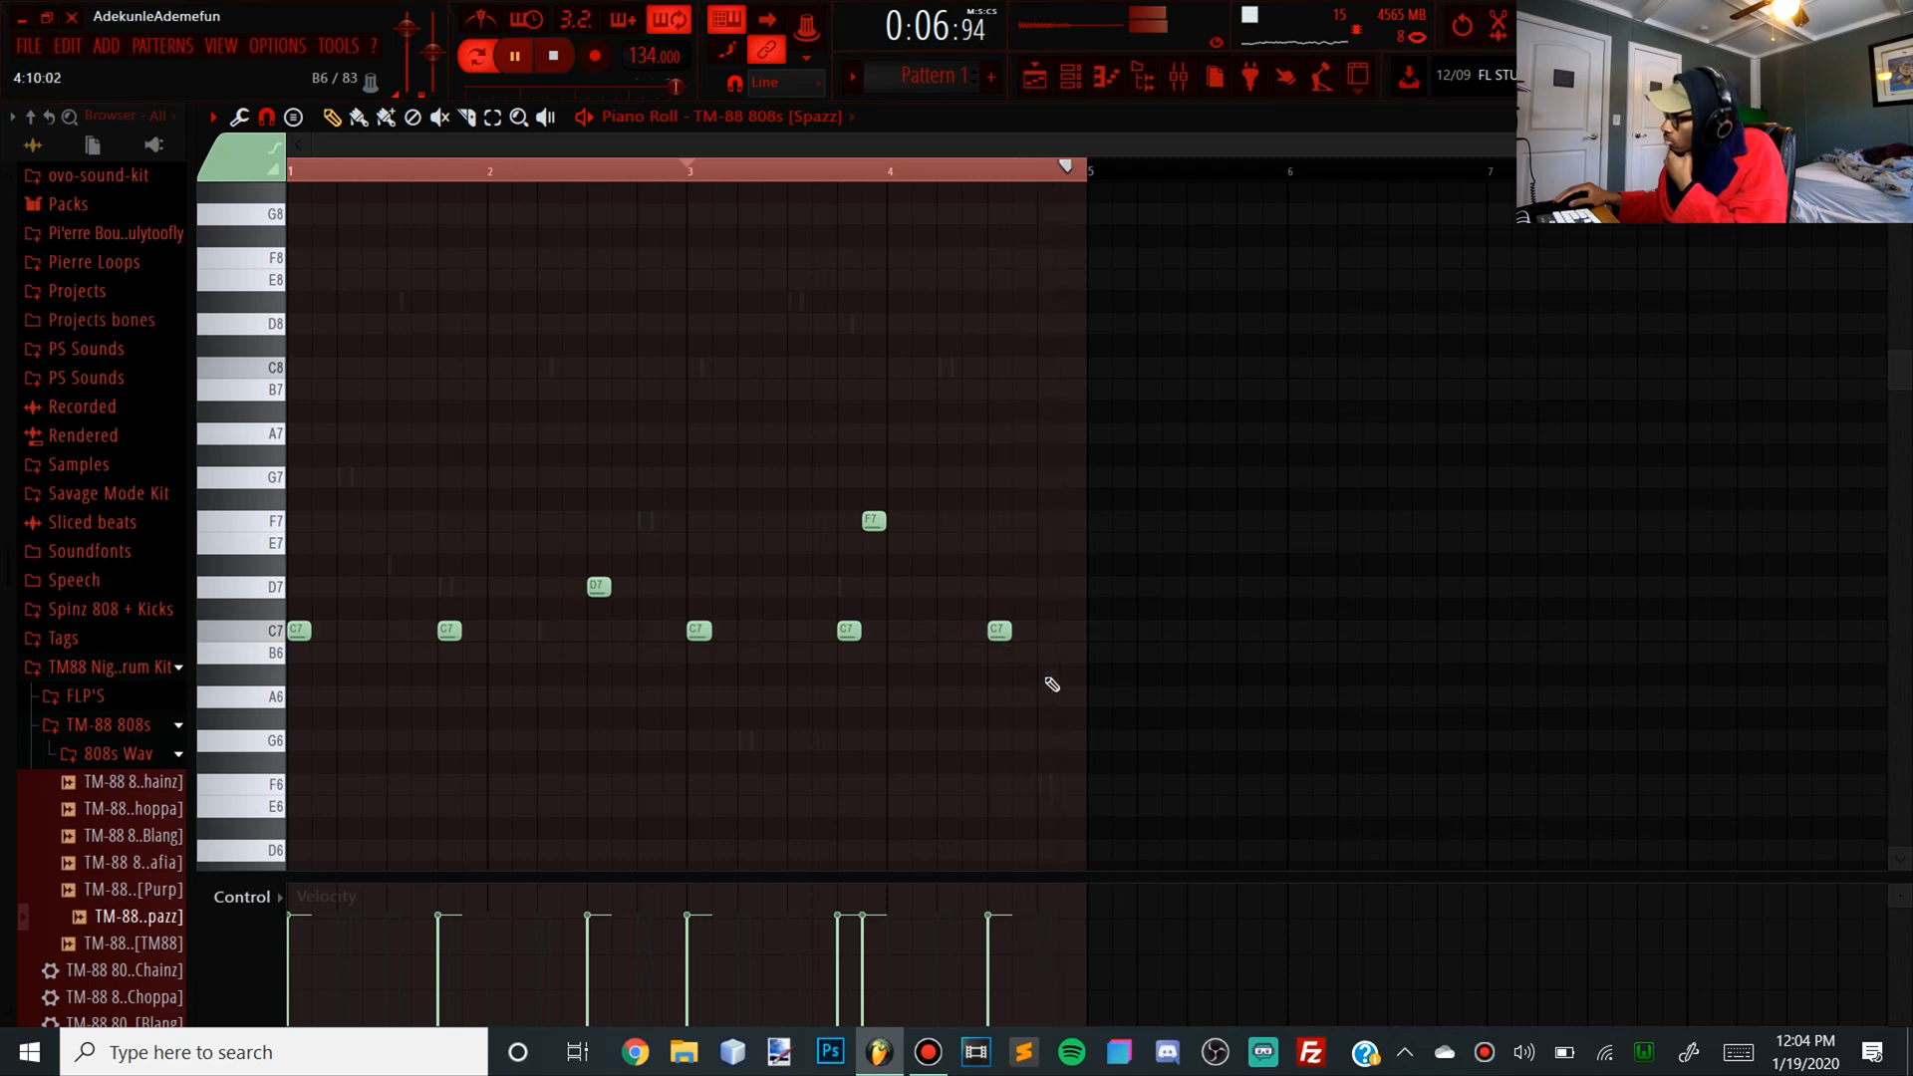
# Play the pattern and transpose all the 808 notes down two octaves so the line starts on C5
pyautogui.press('space')
pyautogui.press('space')
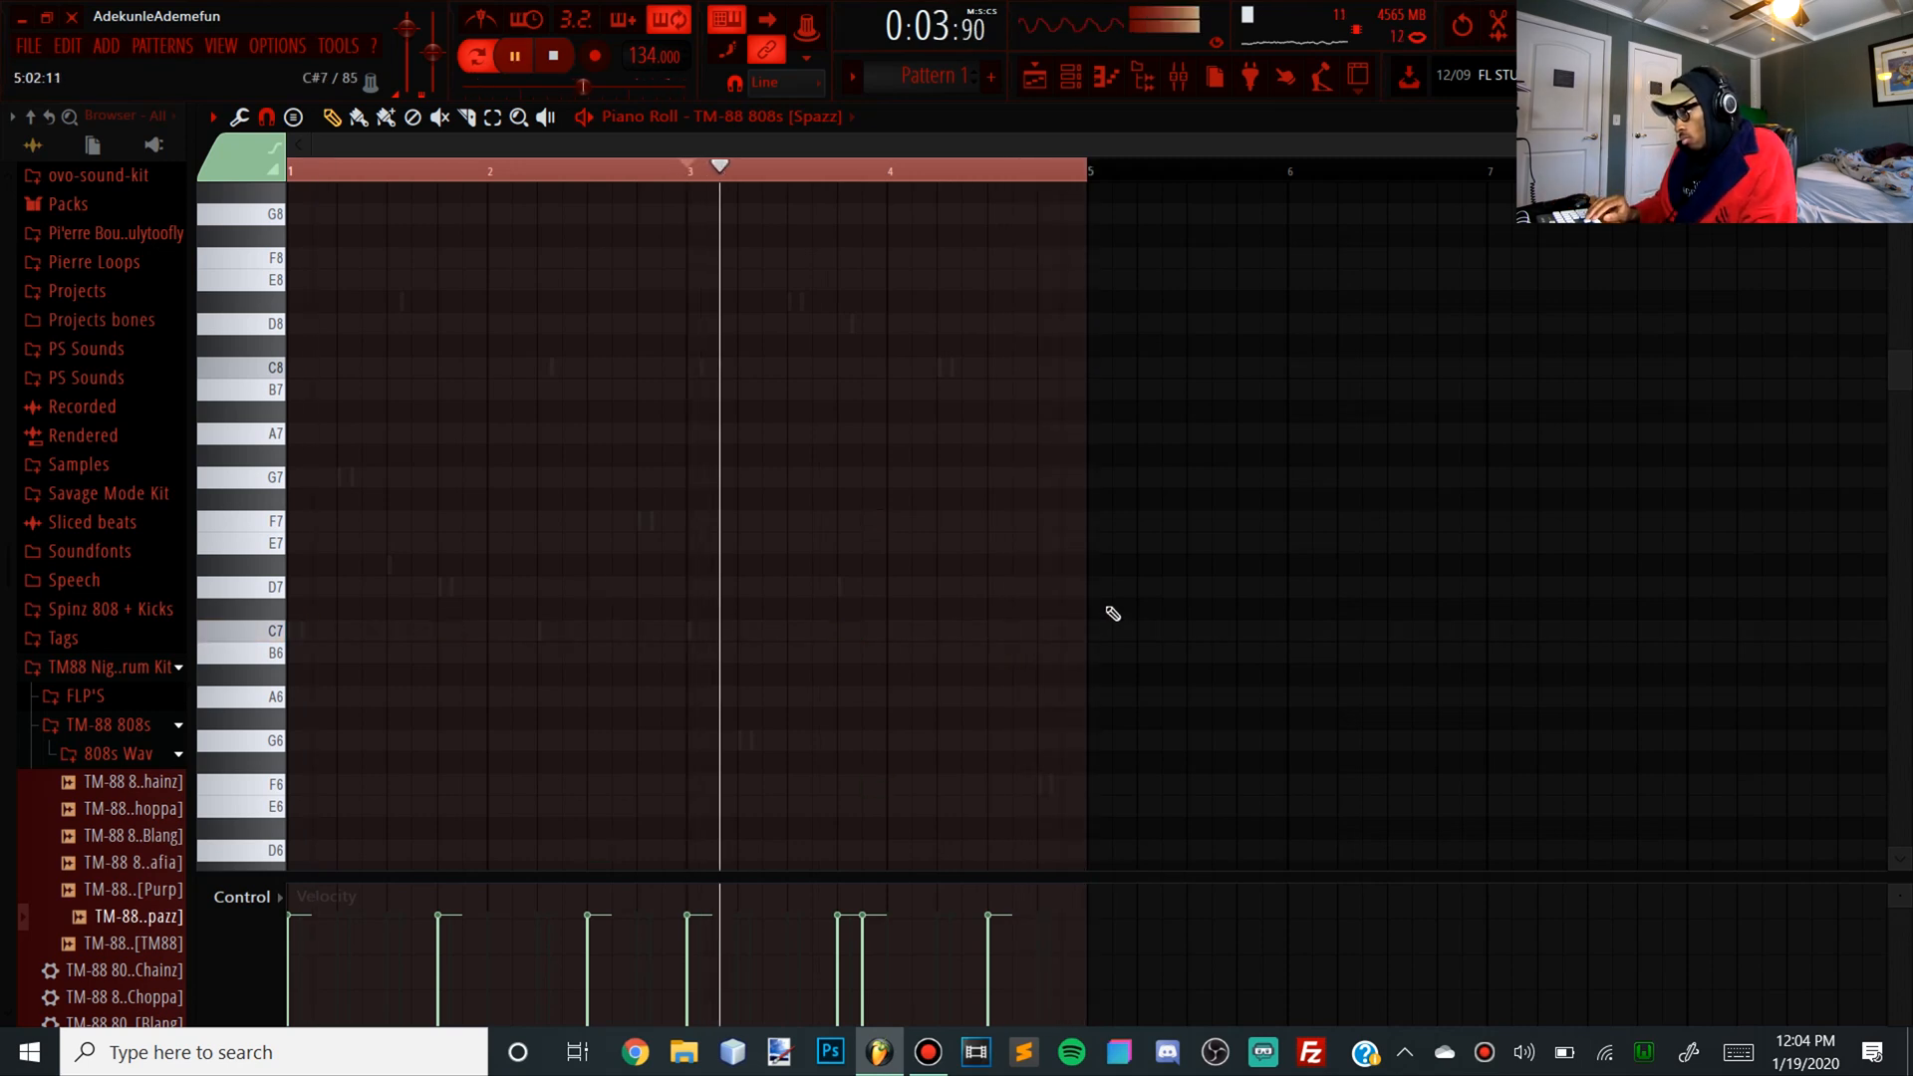
pyautogui.press('space')
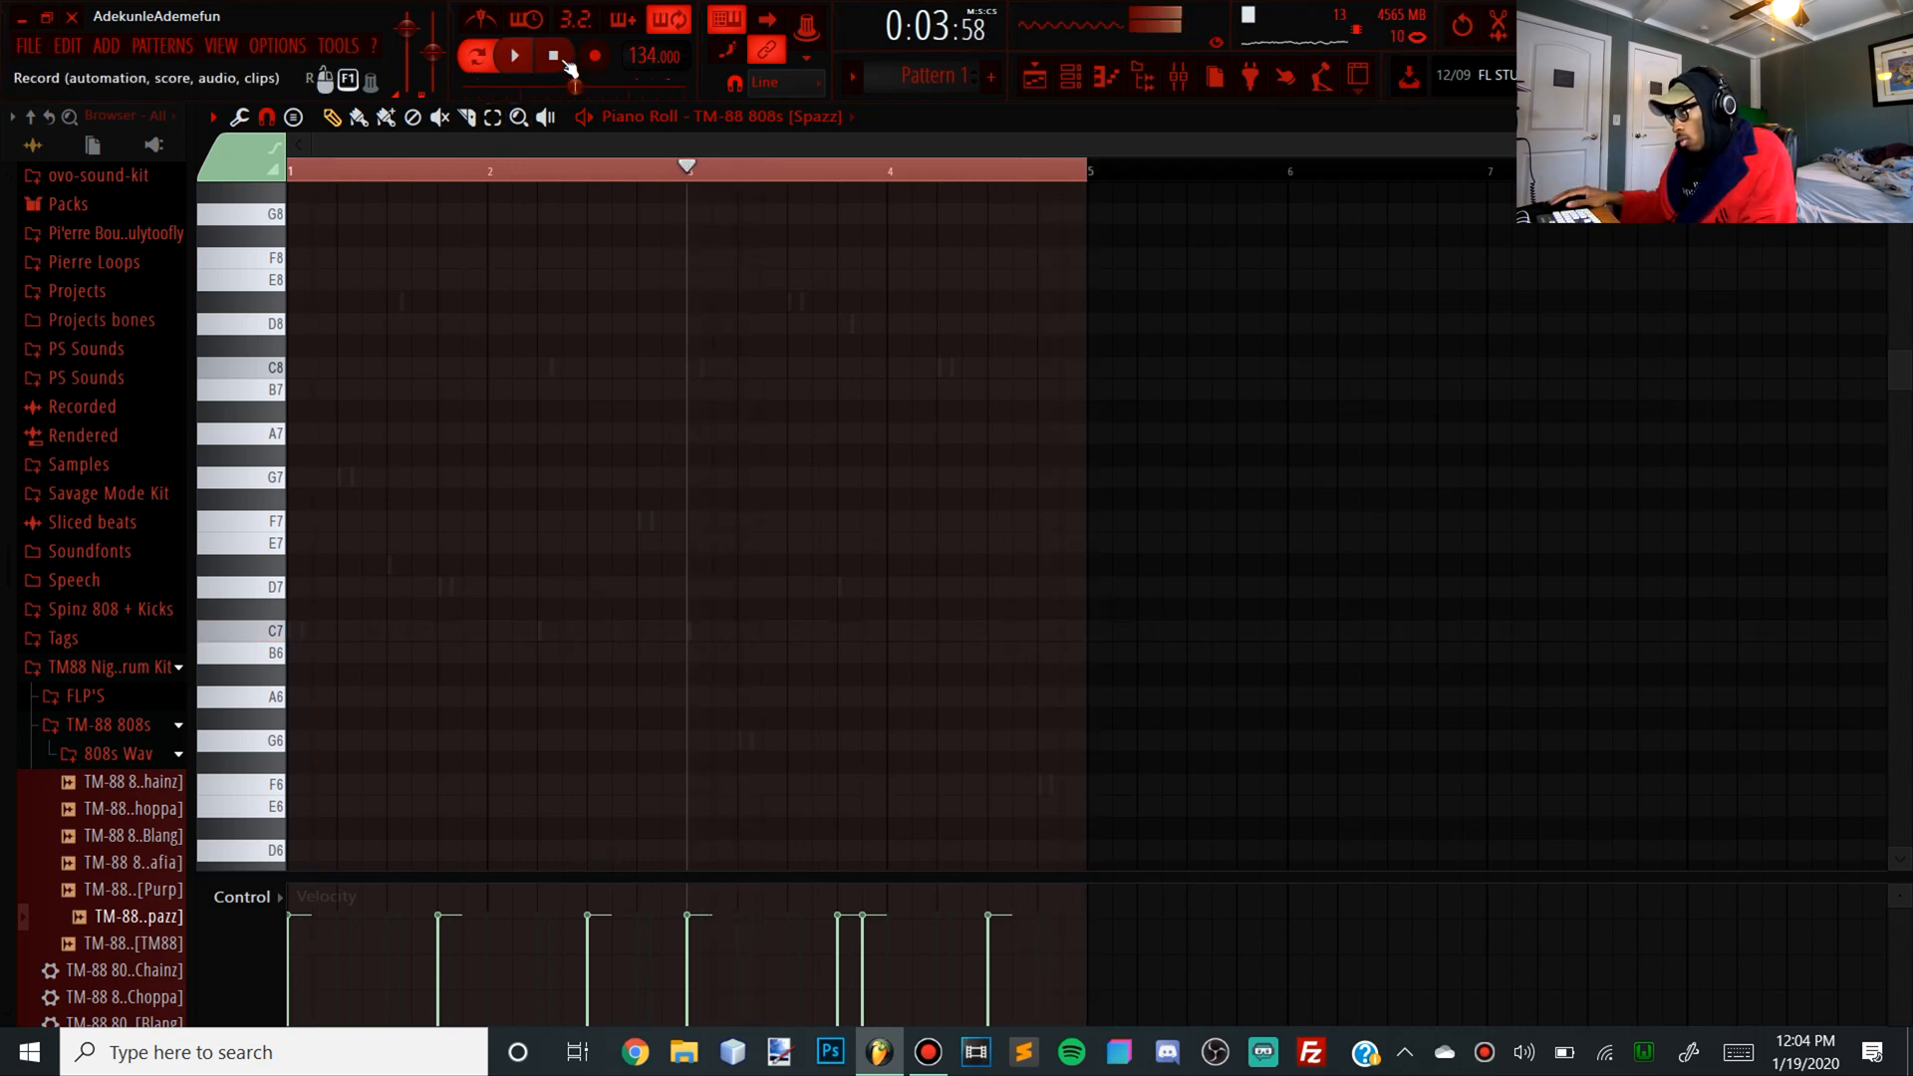
pyautogui.scroll(-5, 596, 770)
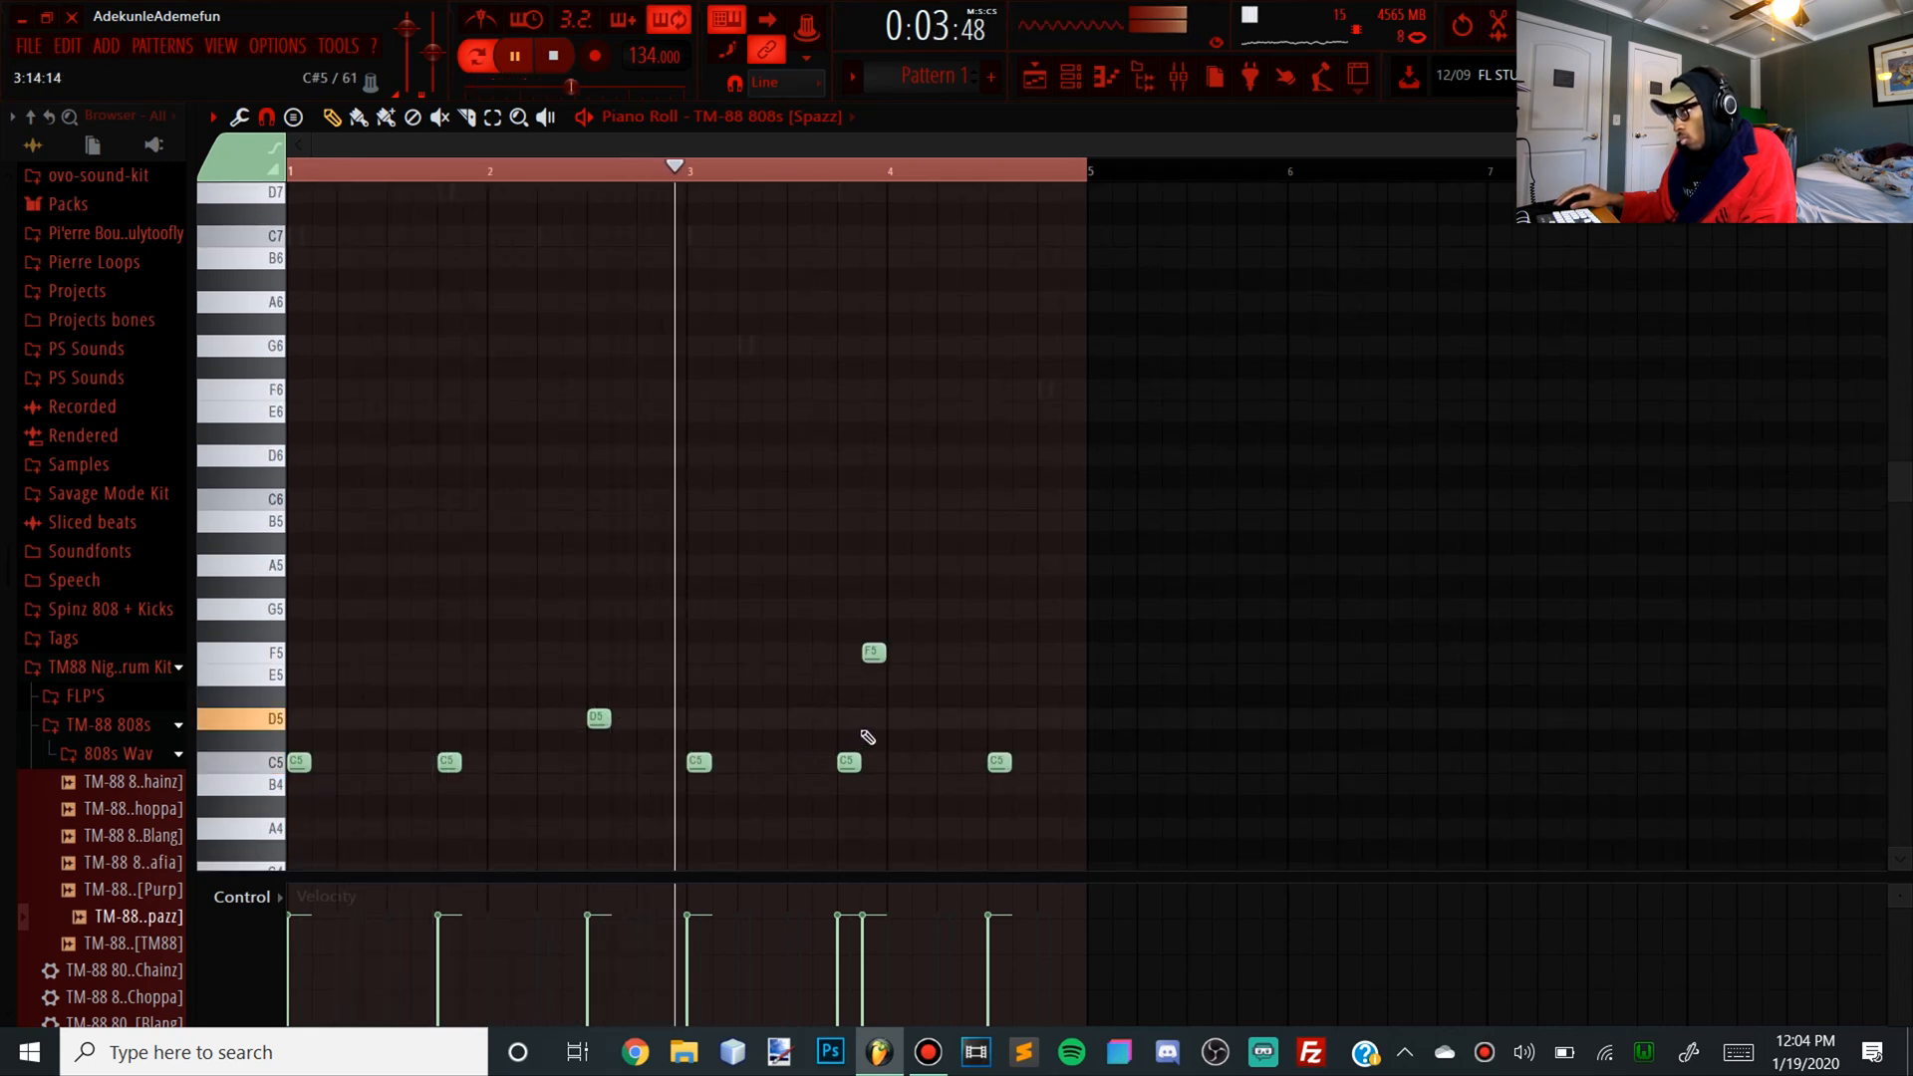
# Route the TM-88 808s [Spazz] channel to mixer track 10
pyautogui.click(1069, 88)
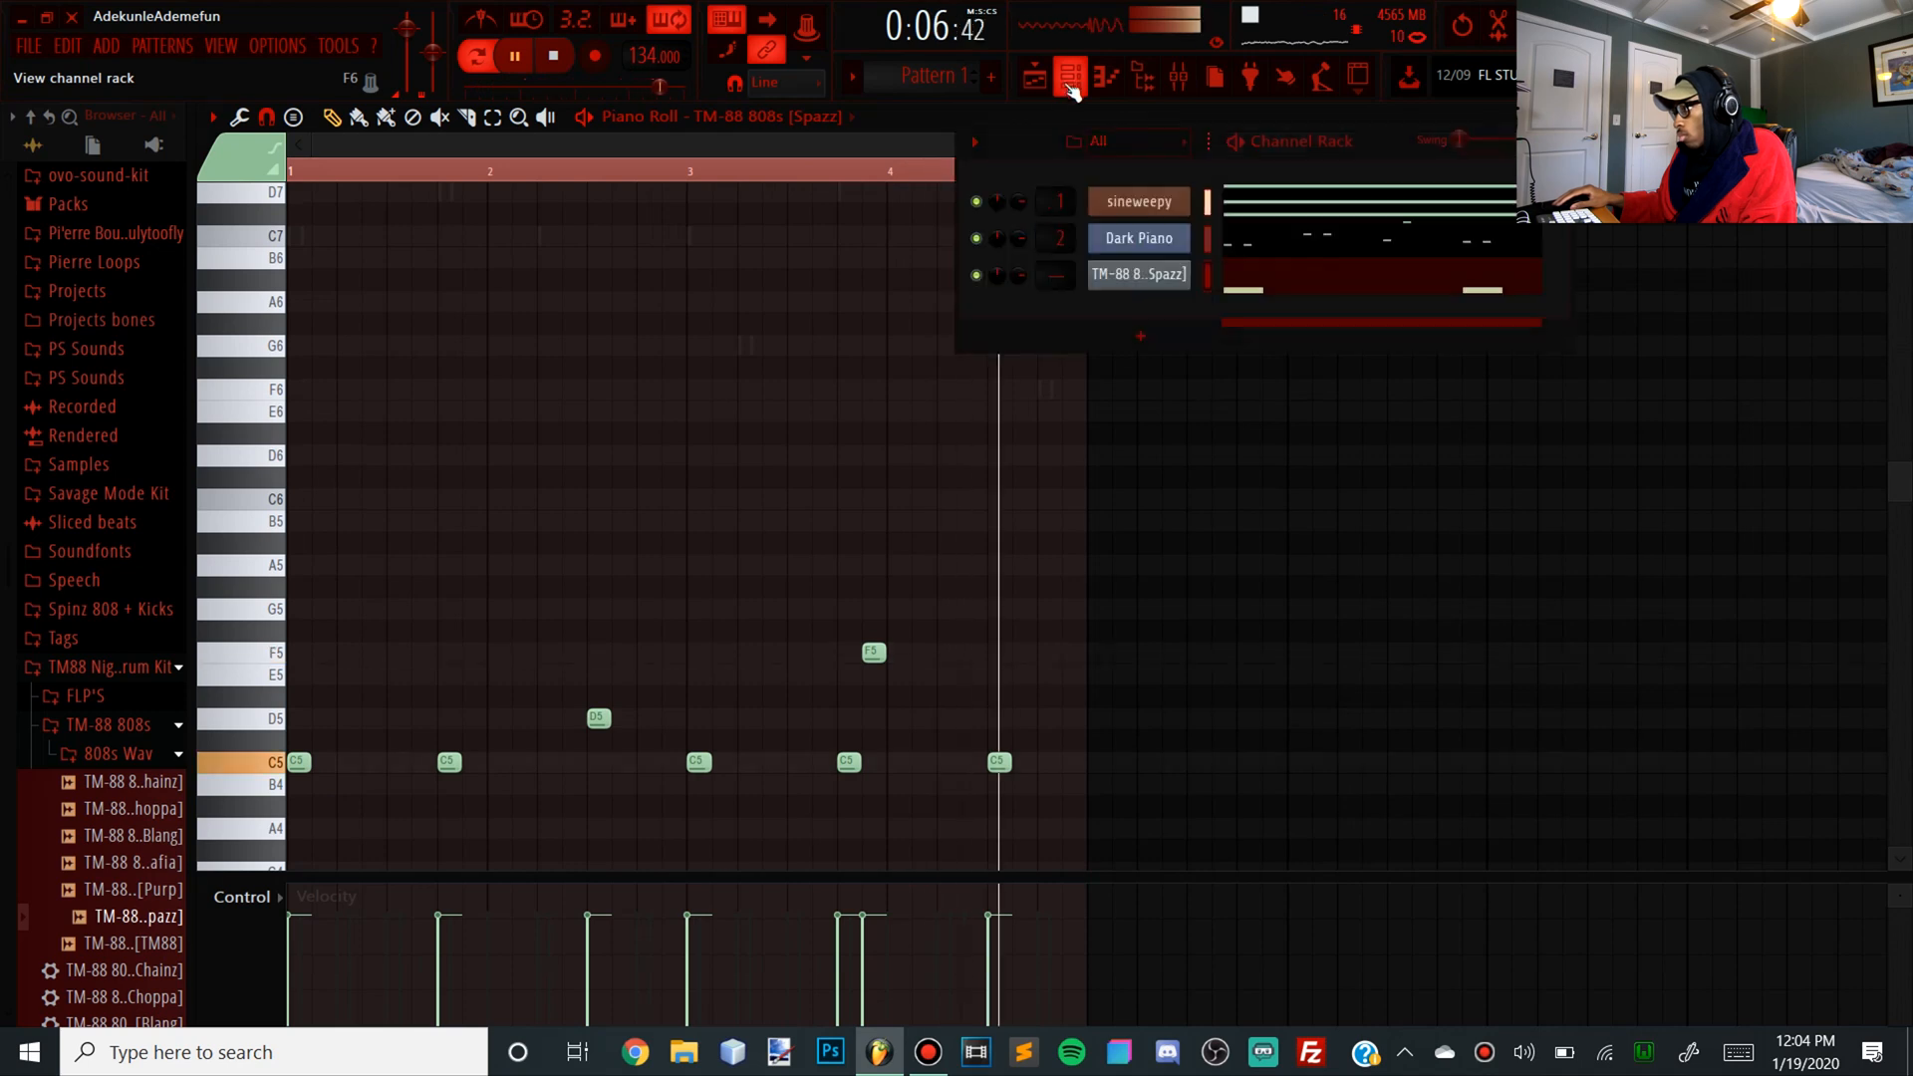
pyautogui.rightClick(1099, 285)
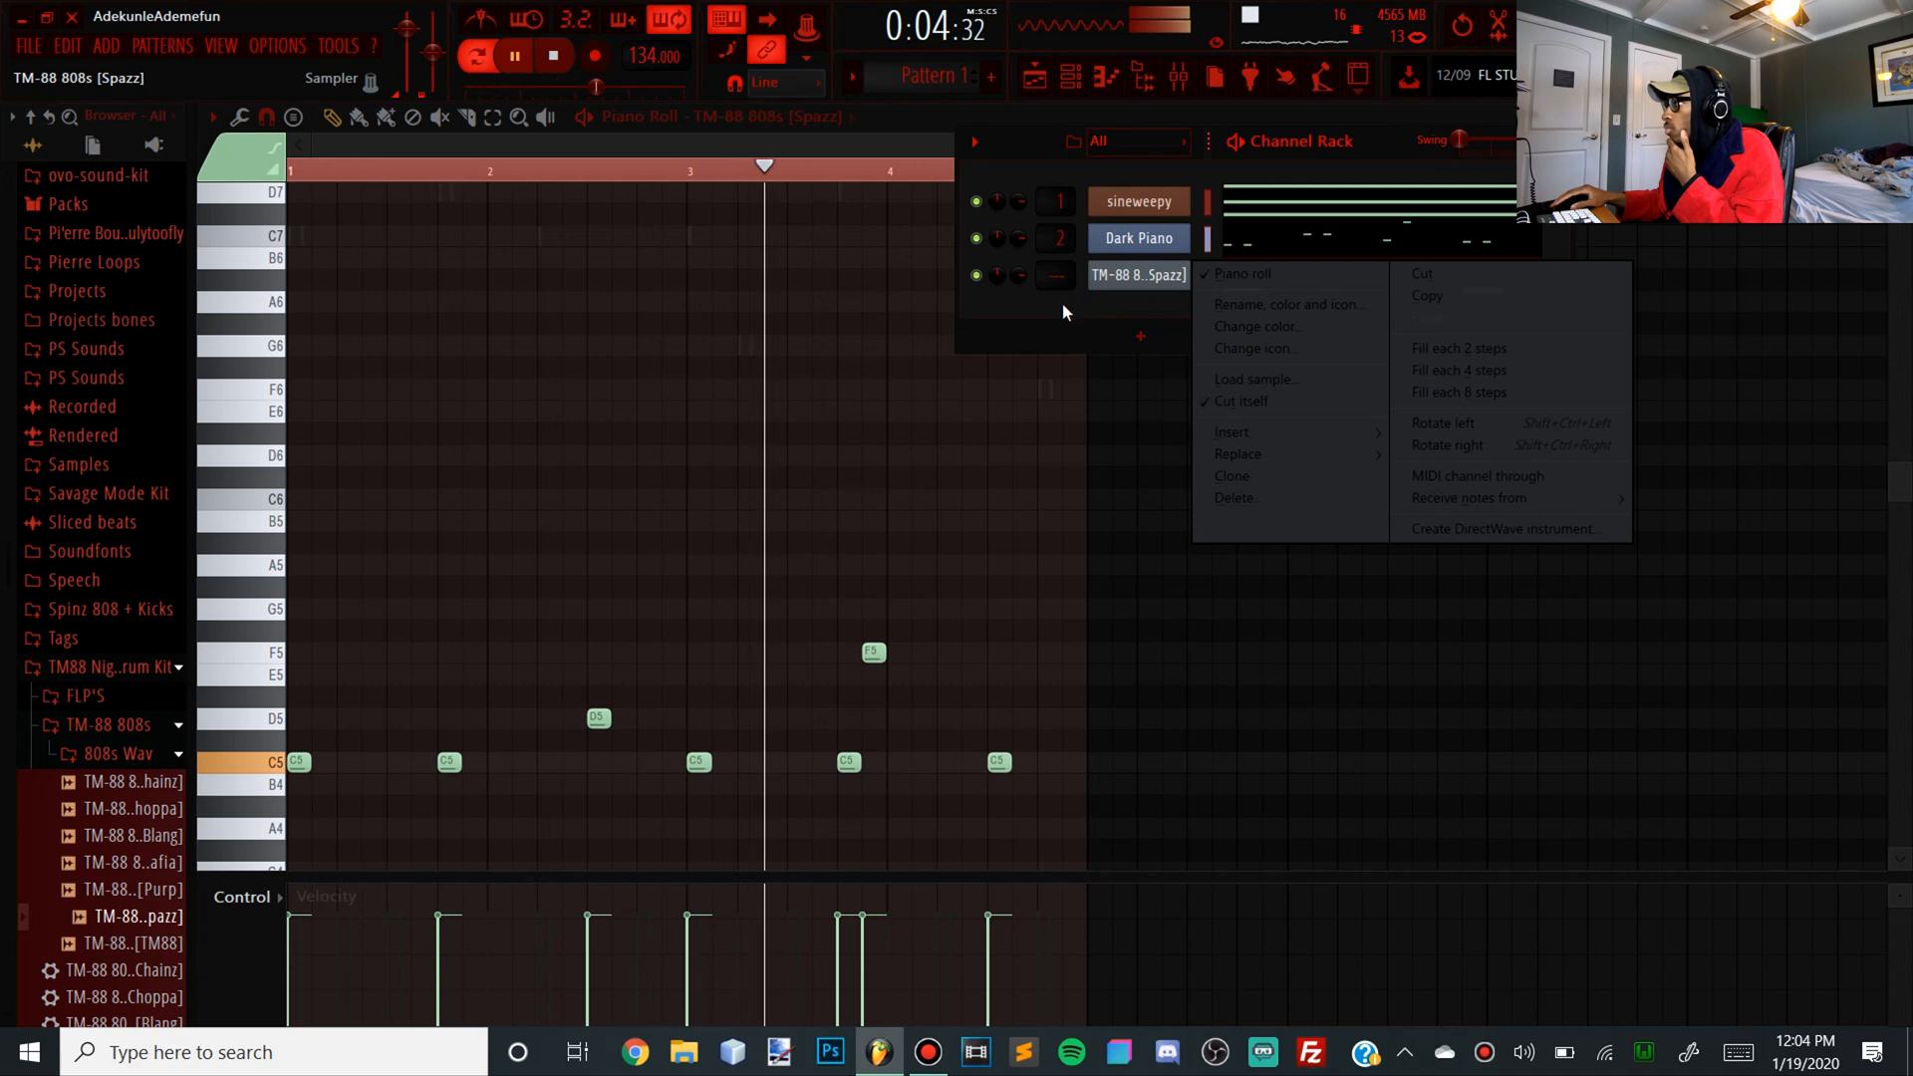
pyautogui.click(1061, 301)
pyautogui.scroll(4, 1054, 271)
pyautogui.scroll(-1, 1054, 271)
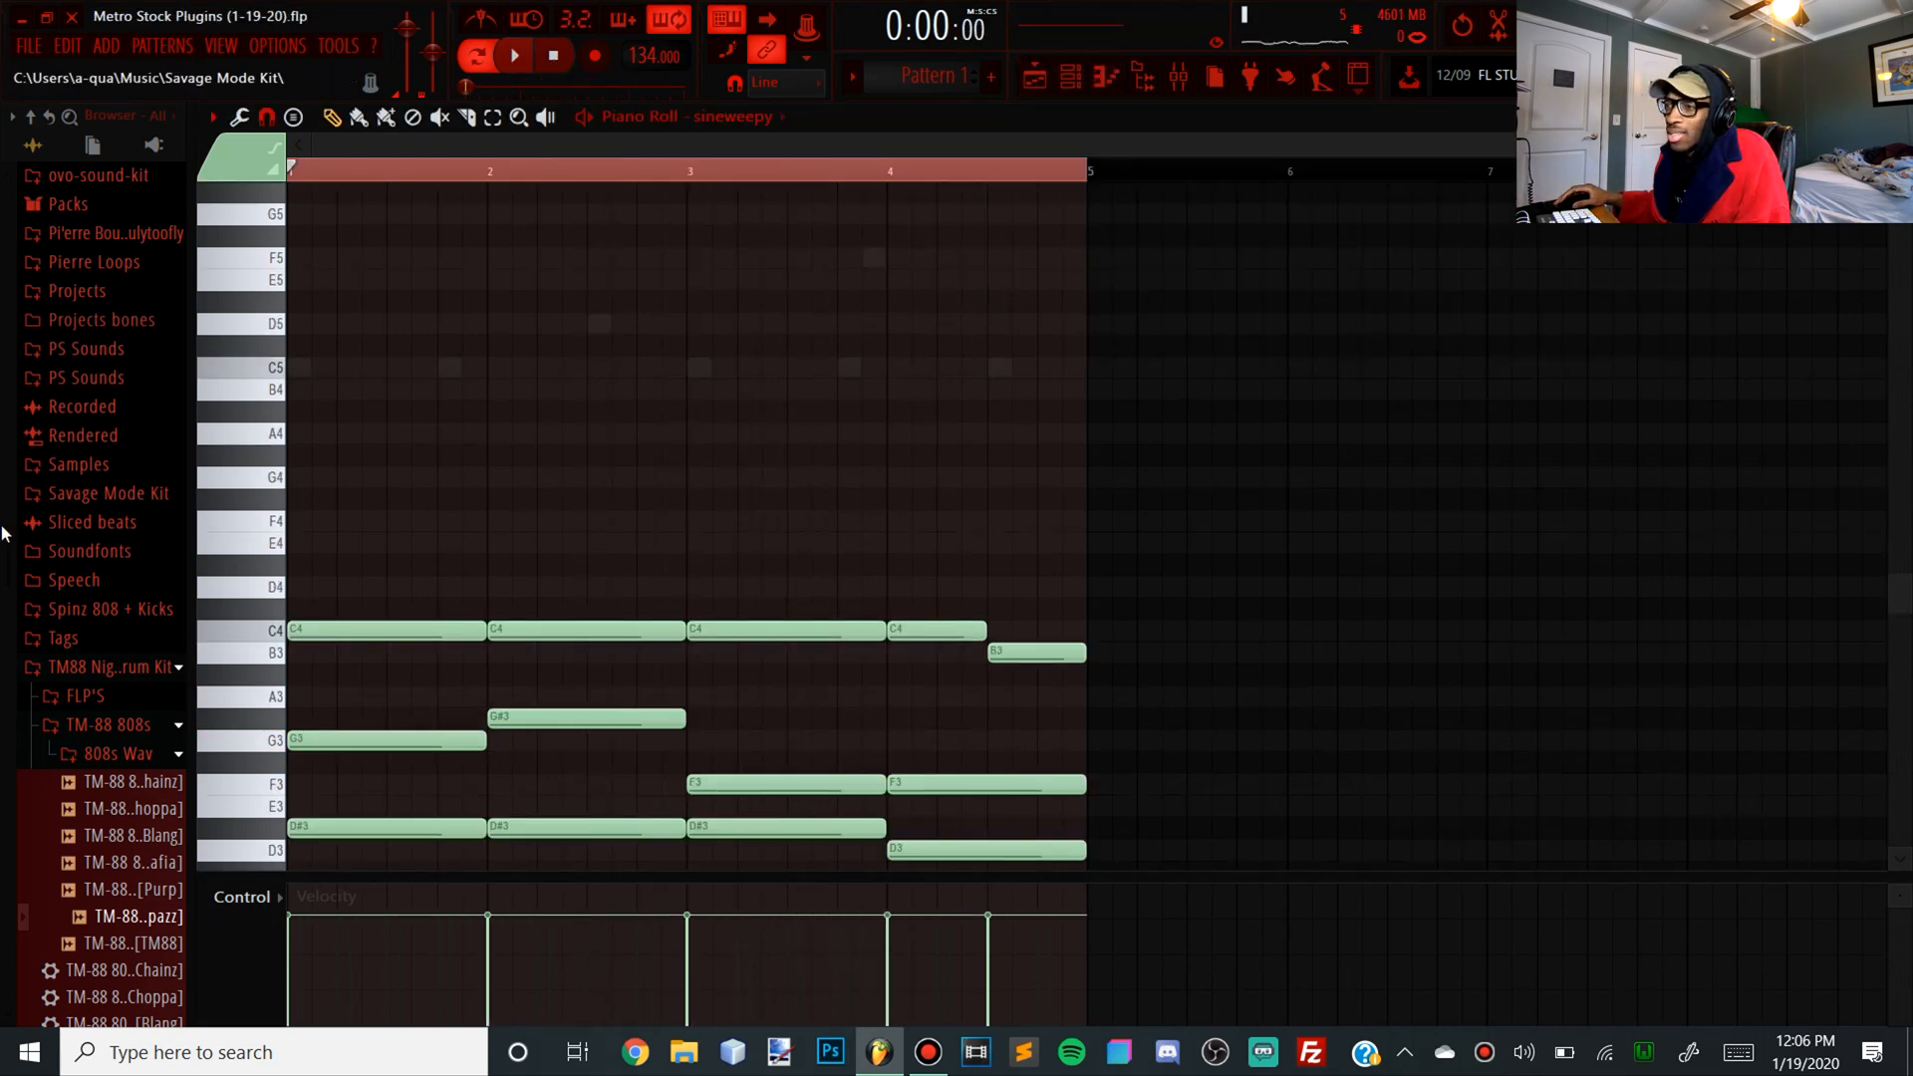
# Open the Savage Mode Kit folder and audition its drum samples
pyautogui.scroll(4, 100, 718)
pyautogui.click(160, 876)
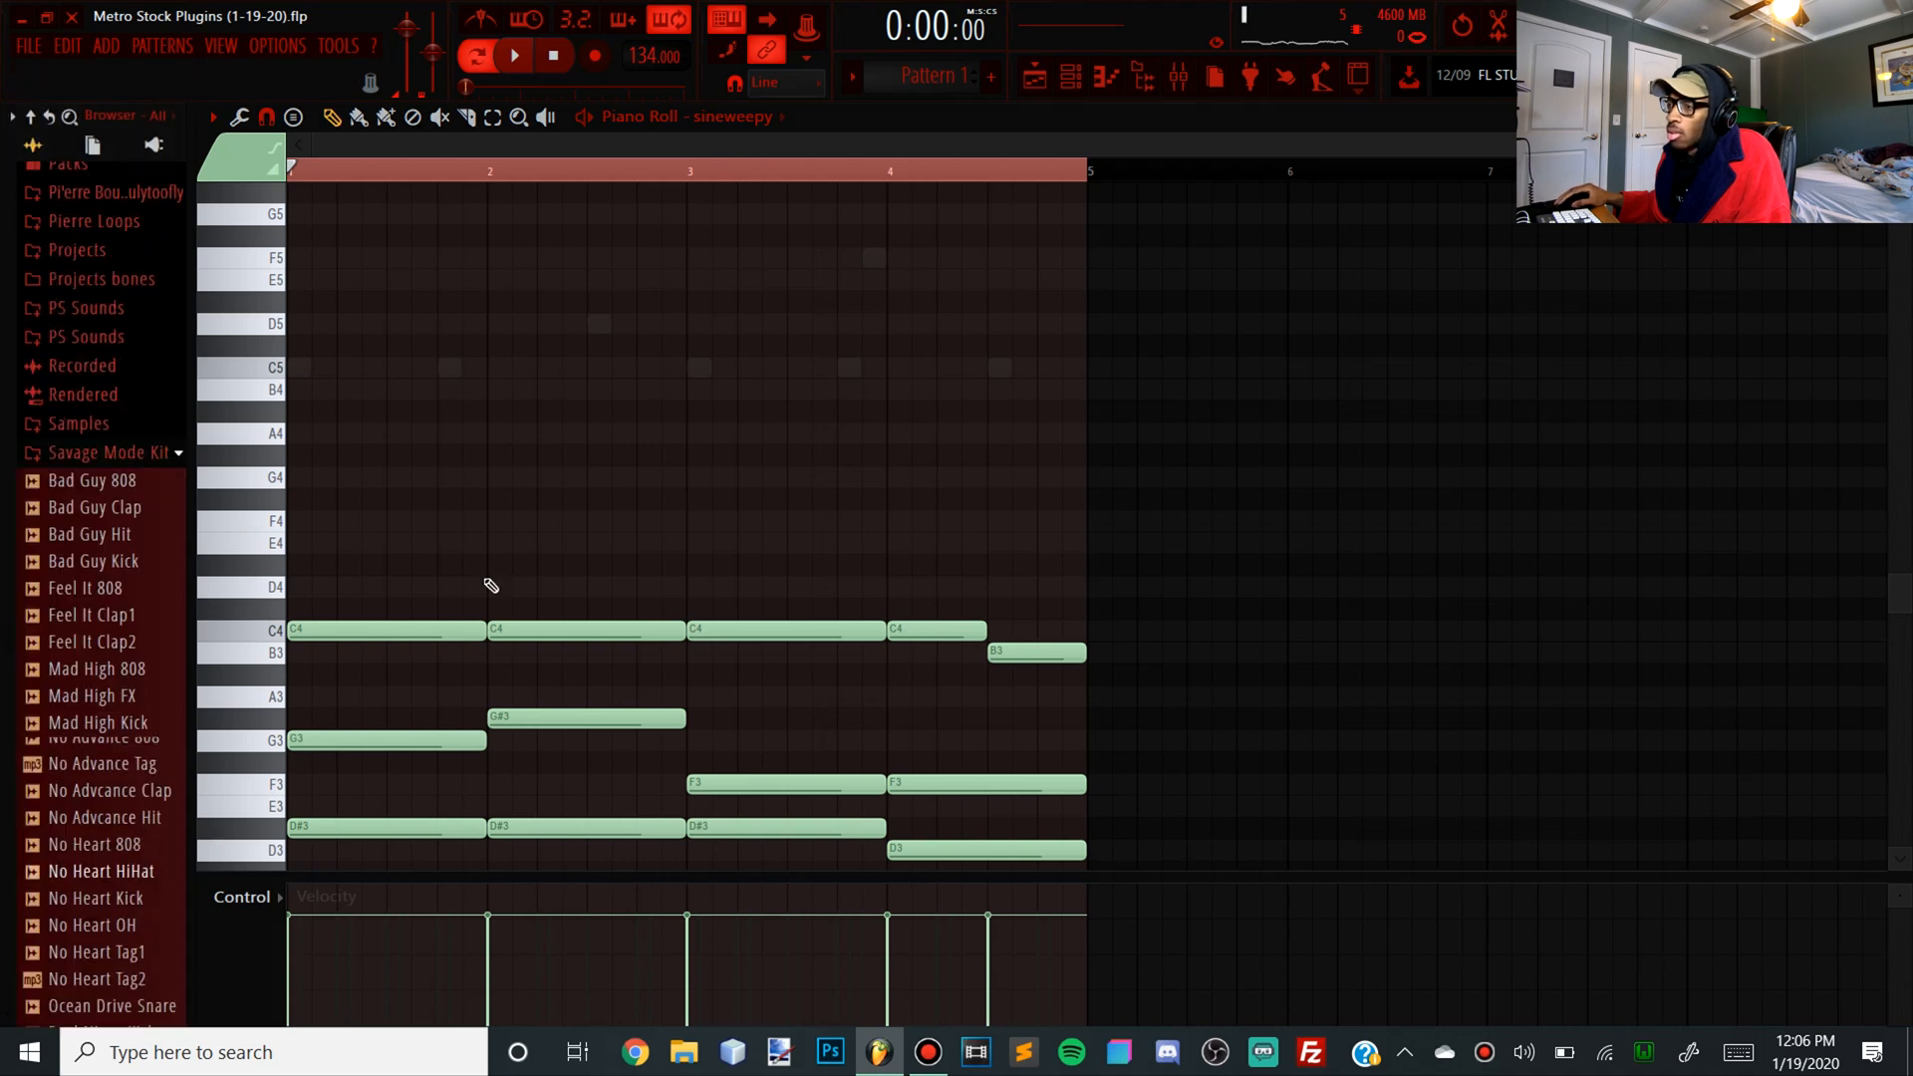
pyautogui.click(109, 367)
pyautogui.click(110, 478)
pyautogui.click(109, 560)
pyautogui.click(114, 639)
pyautogui.click(119, 481)
pyautogui.click(121, 585)
pyautogui.click(123, 667)
pyautogui.click(121, 646)
# Add the No Advcance Hit sample as a new channel and fill it every 4 steps
pyautogui.moveTo(1146, 91); pyautogui.dragTo(1126, 312)
pyautogui.rightClick(1146, 312)
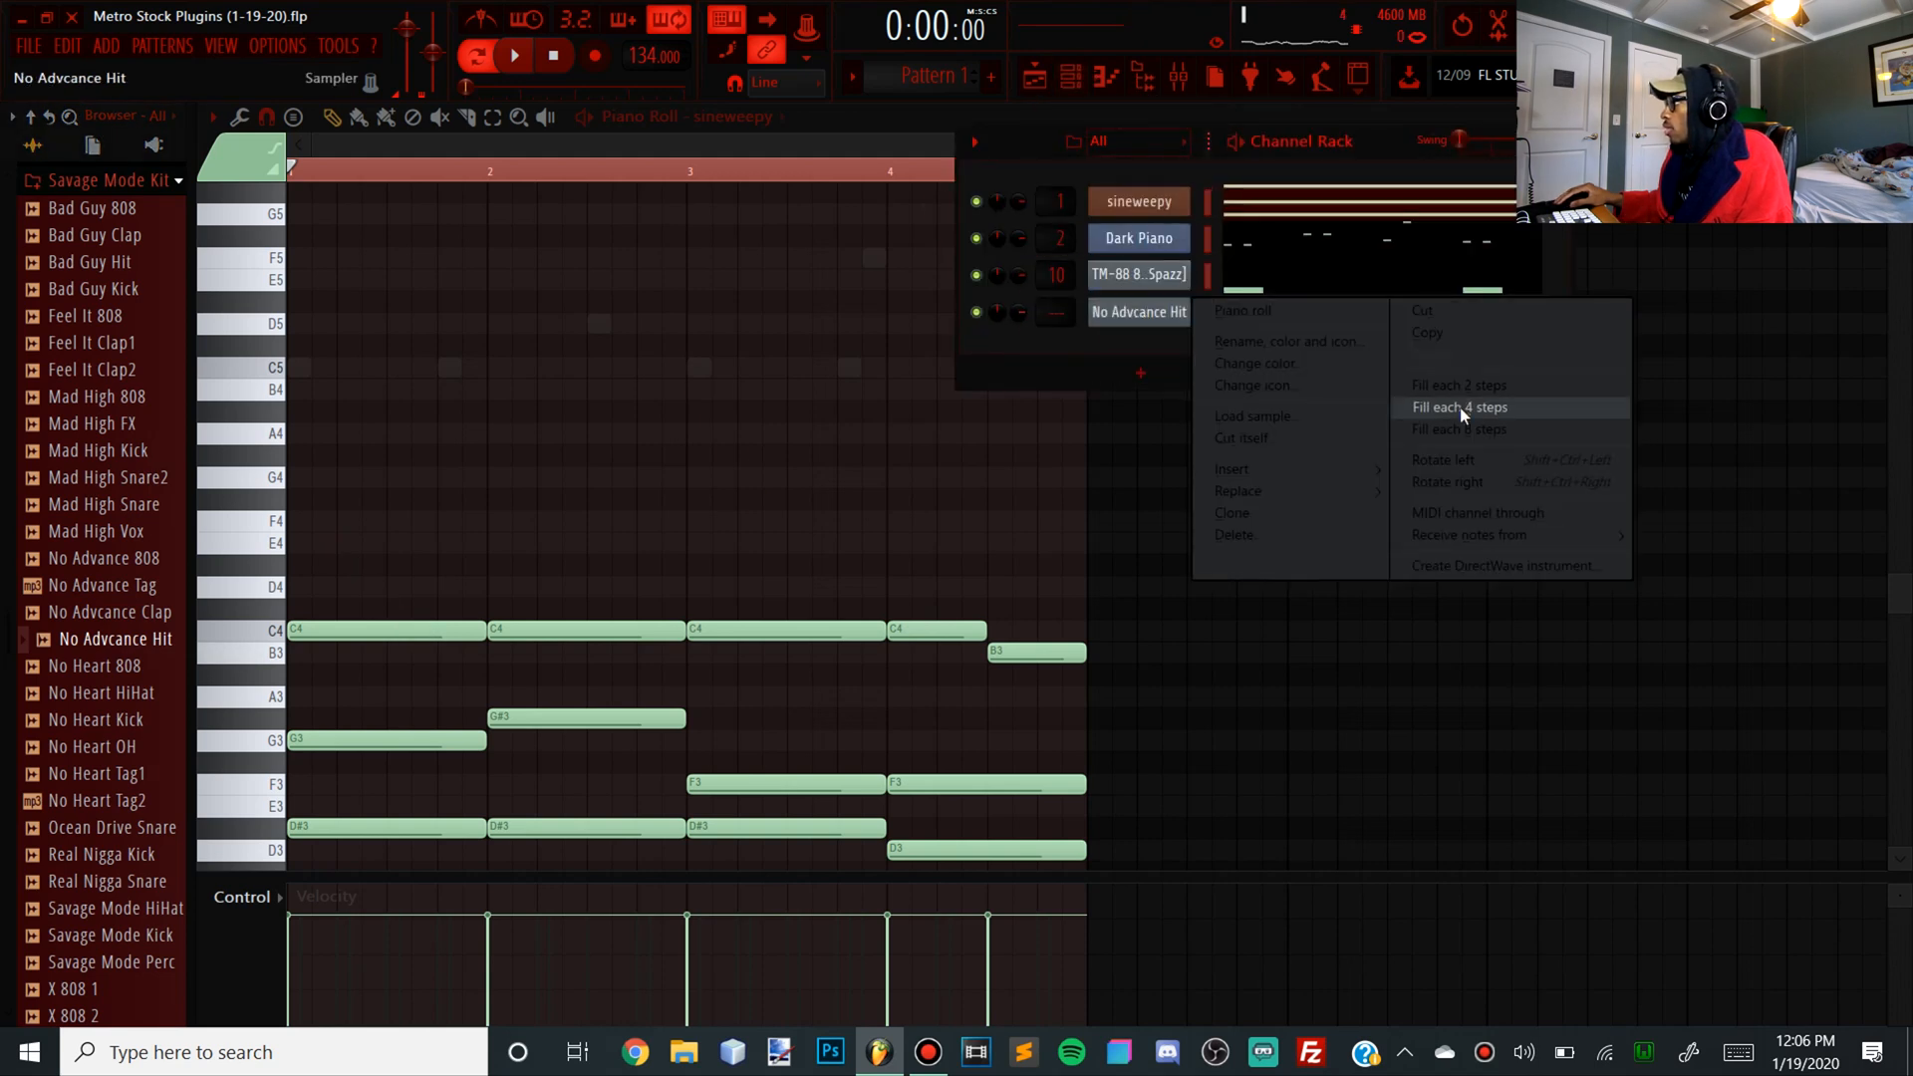
pyautogui.click(1461, 406)
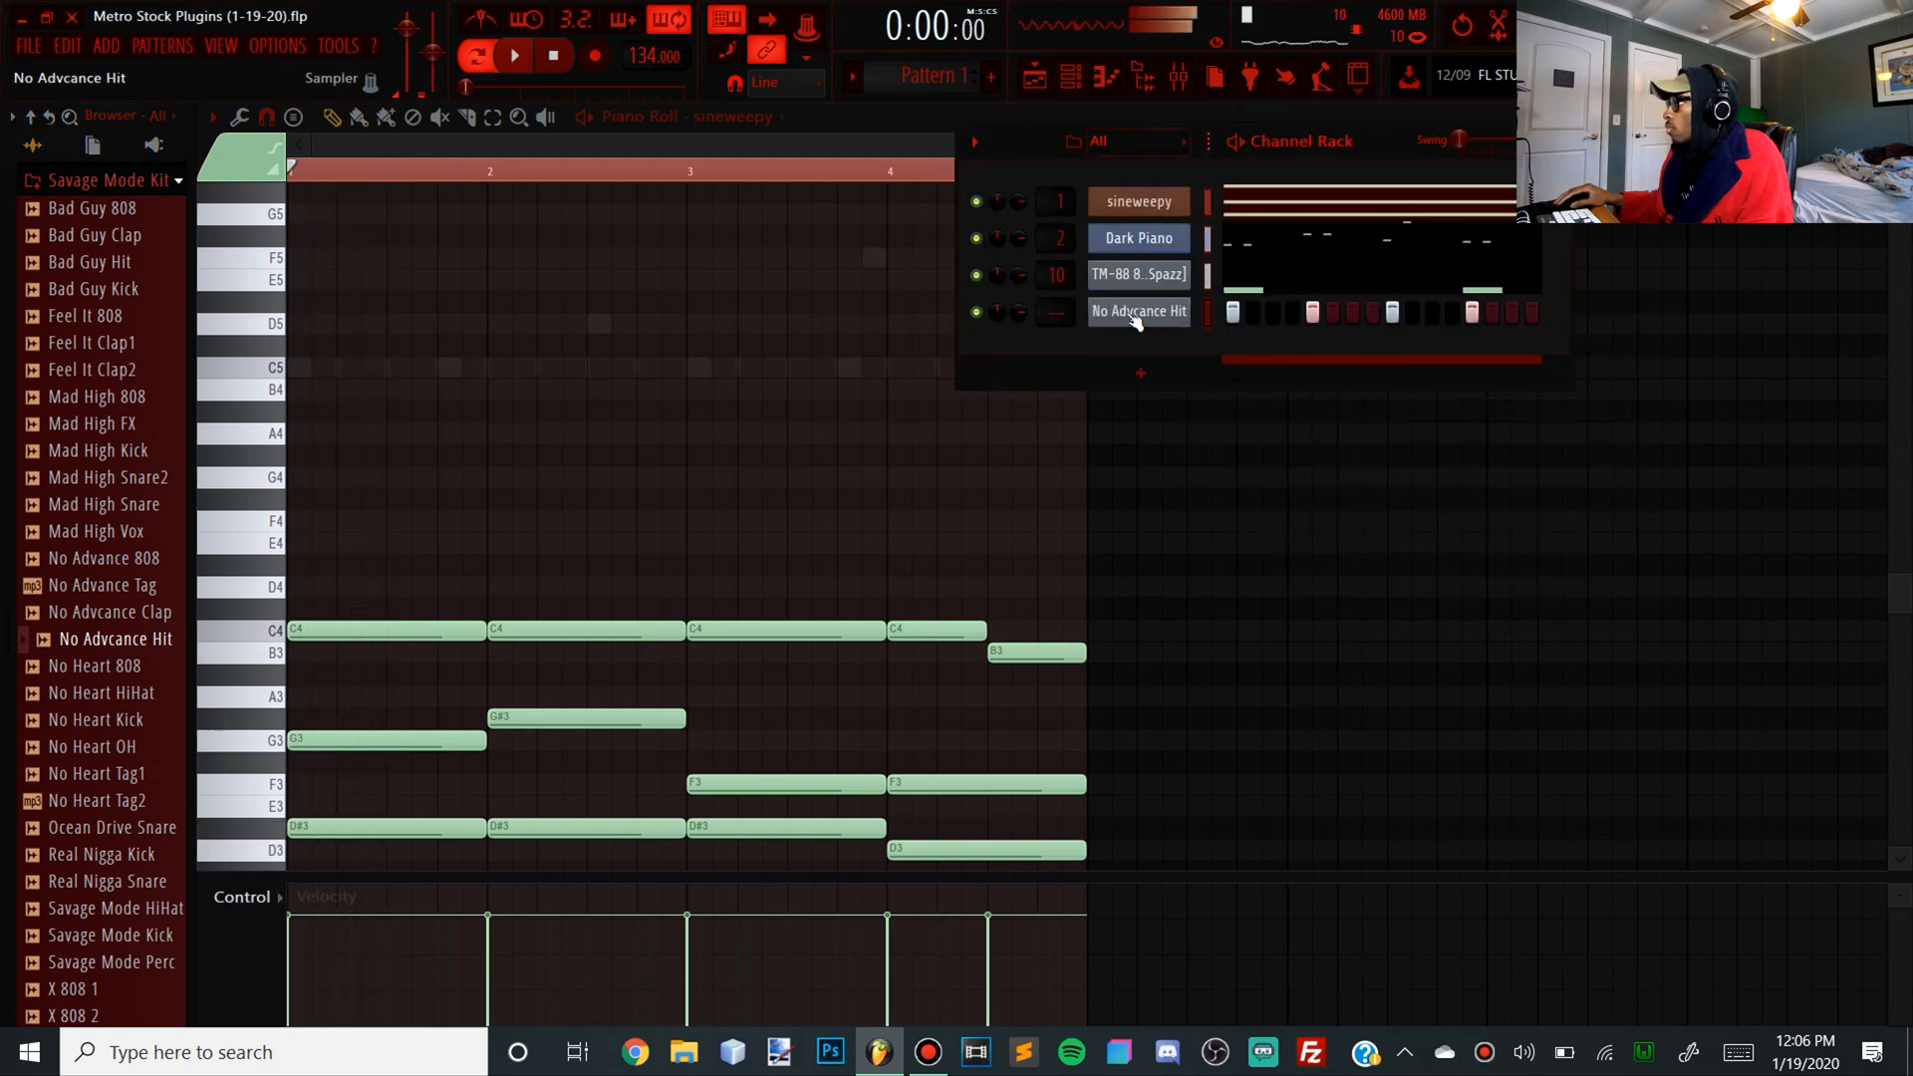
# Open the No Advcance Hit sampler settings and widen the Channel Rack to show all four bars of steps
pyautogui.click(1136, 314)
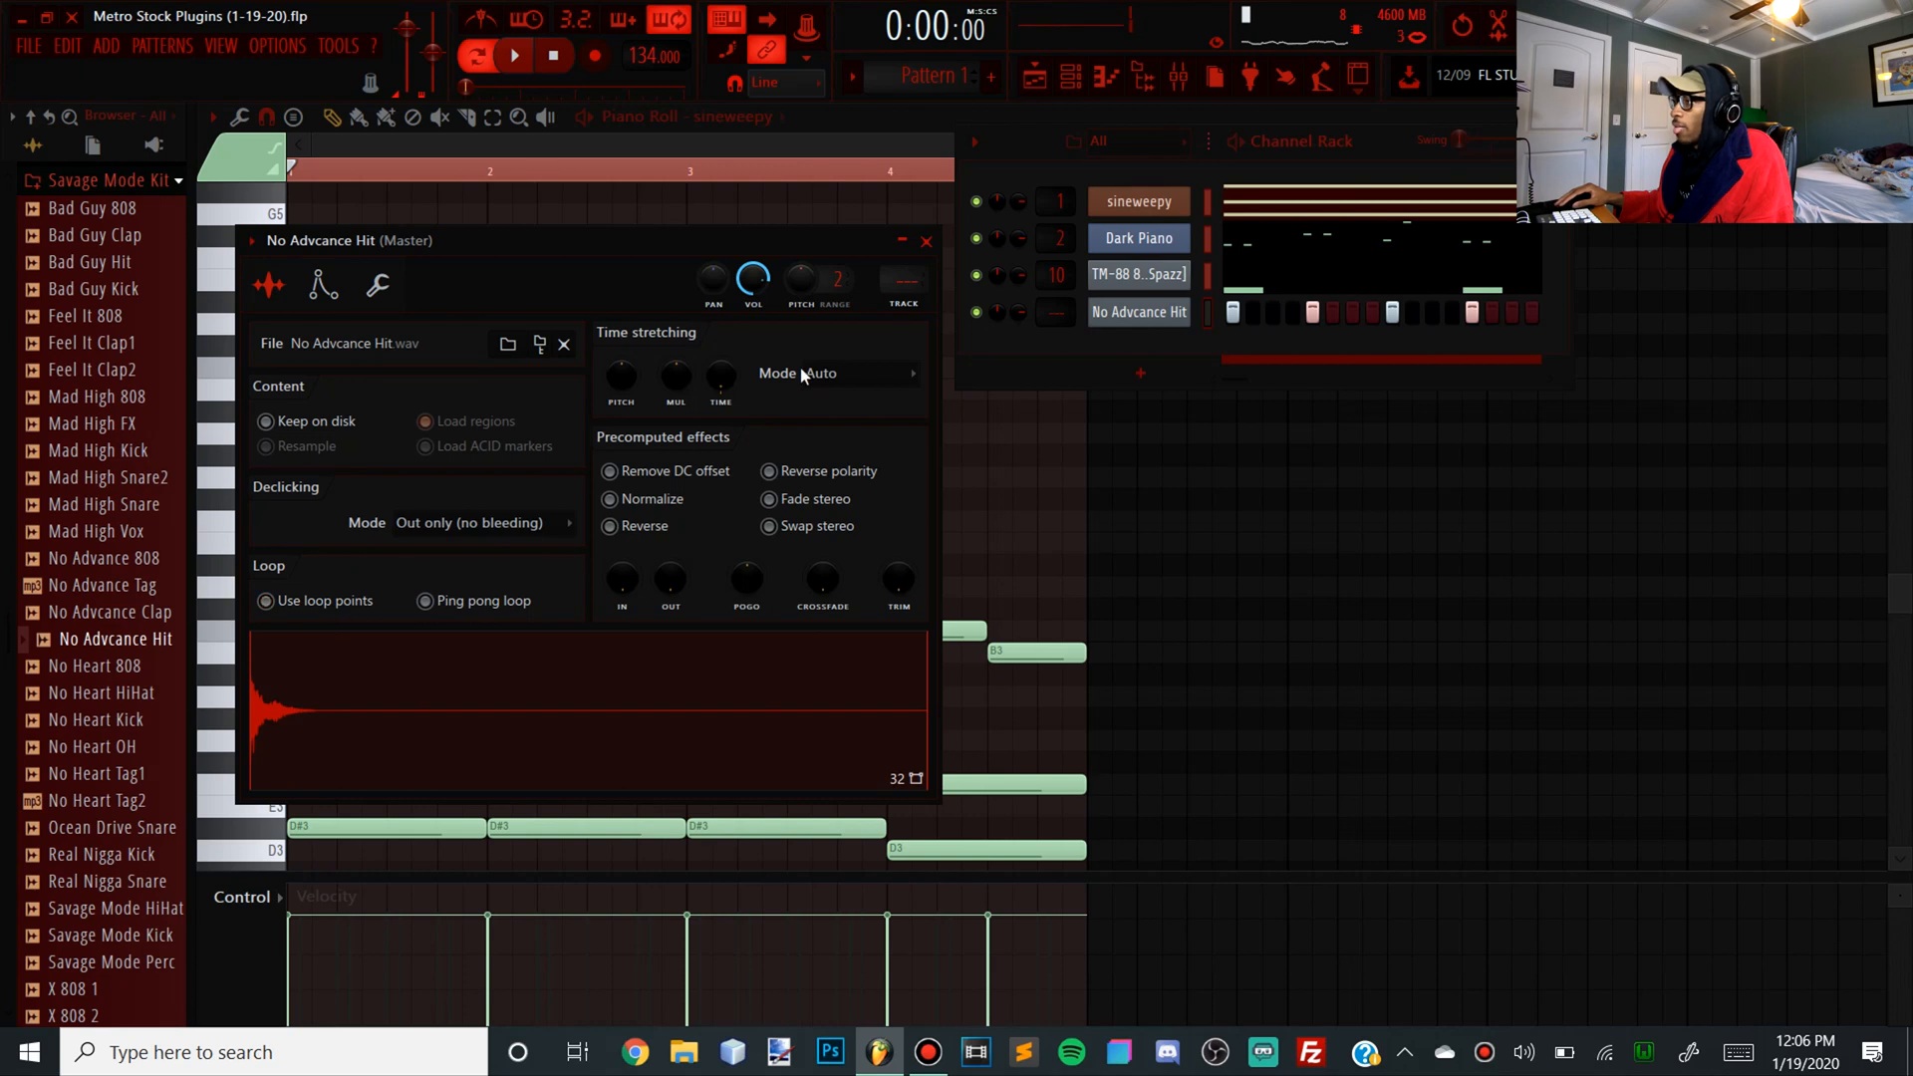
pyautogui.moveTo(1406, 142); pyautogui.dragTo(556, 378)
pyautogui.press('space')
pyautogui.press('space')
pyautogui.moveTo(722, 521); pyautogui.dragTo(1674, 520)
pyautogui.press('space')
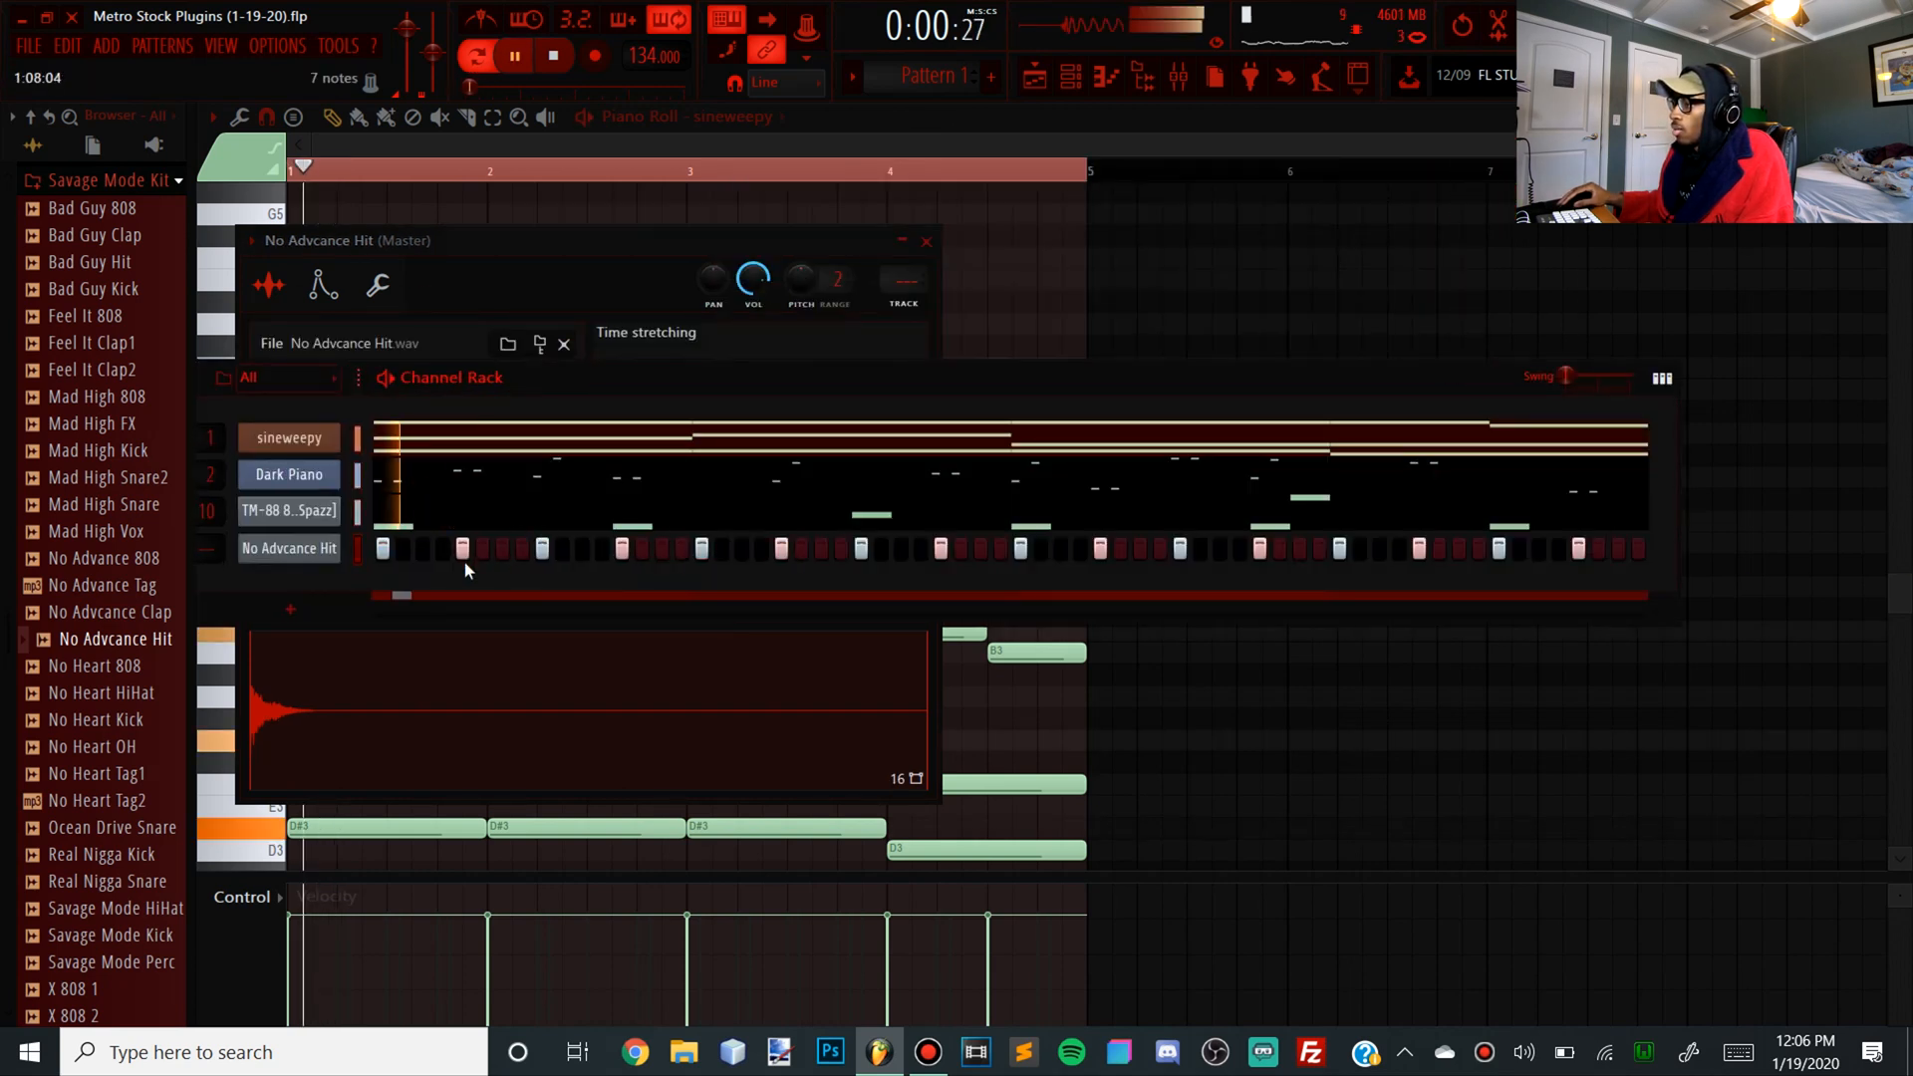
# Play the pattern and move the No Advcance Hit from step 5 to step 7, removing the hit on step 17
pyautogui.press('space')
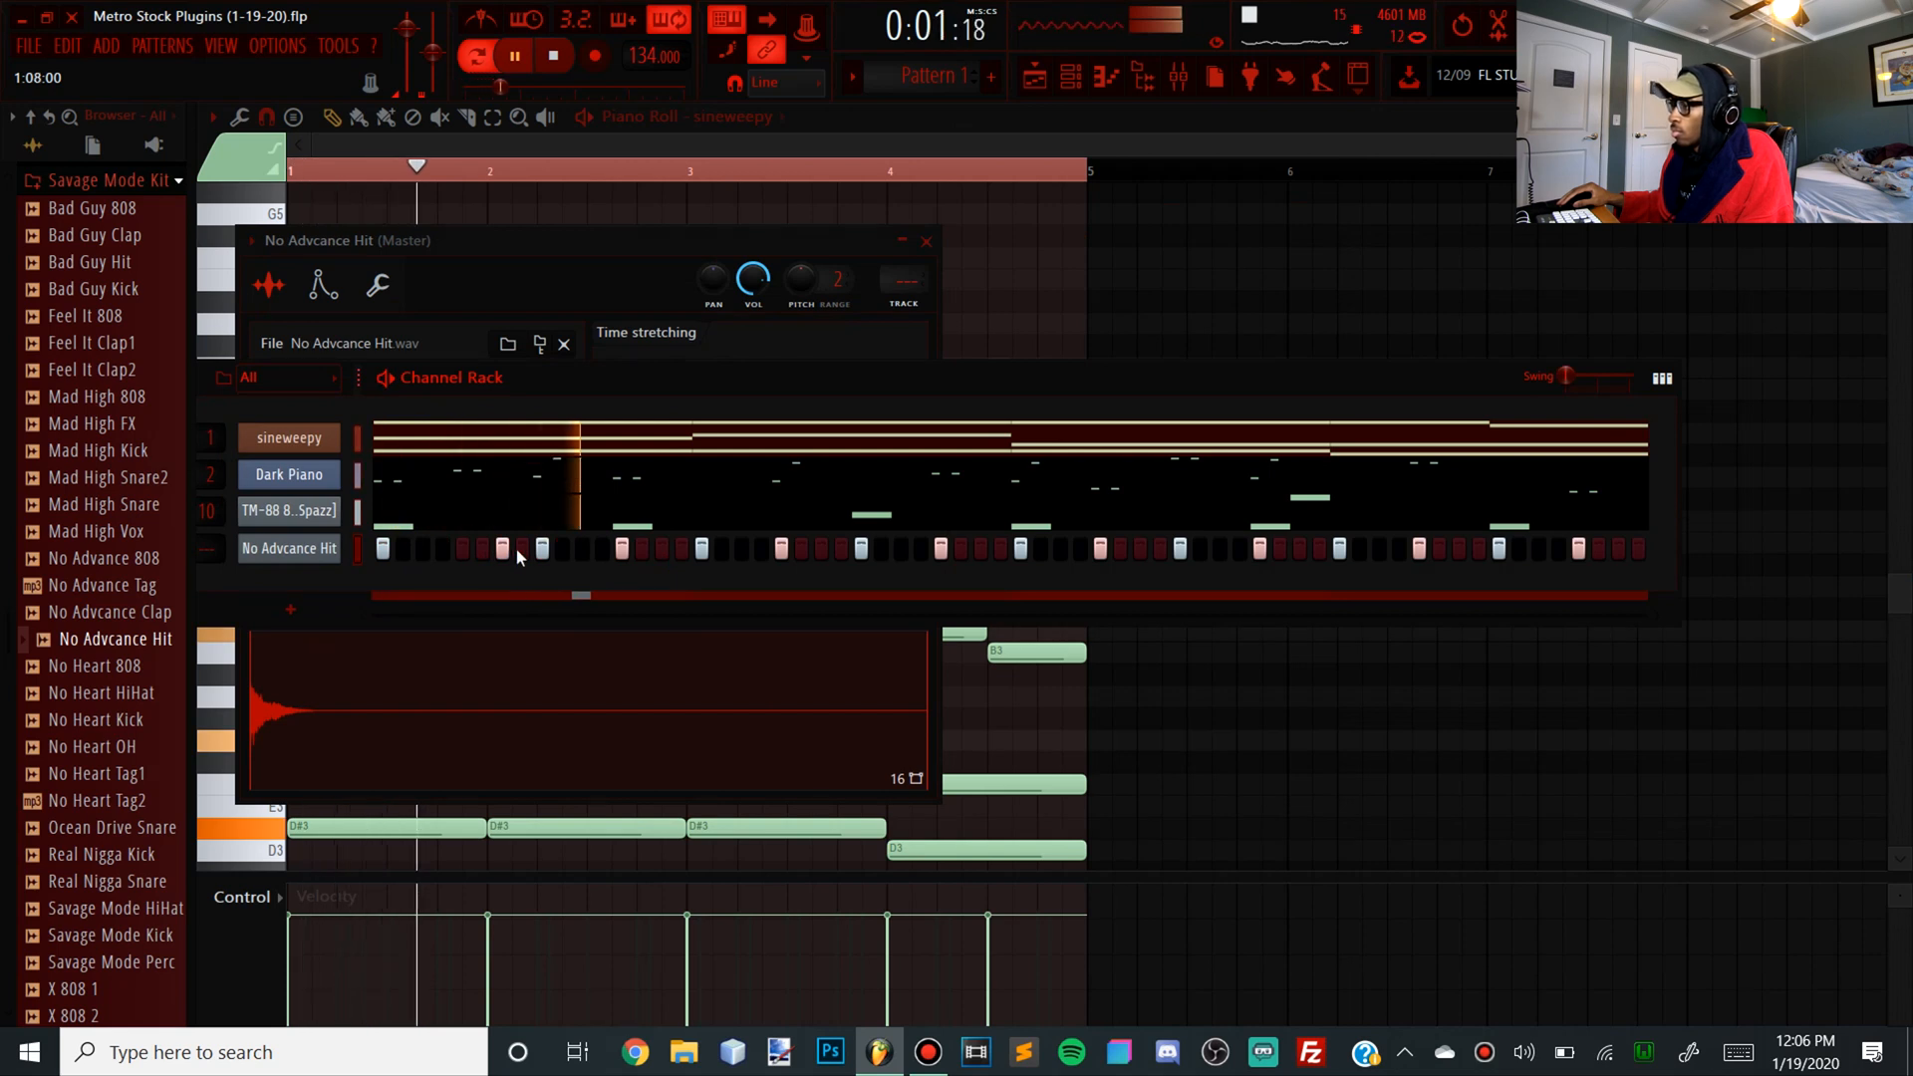
pyautogui.press('space')
pyautogui.click(508, 553)
pyautogui.press('space')
pyautogui.press('space')
pyautogui.press('space')
pyautogui.press('space')
pyautogui.click(623, 548)
pyautogui.click(703, 549)
pyautogui.press('space')
pyautogui.press('space')
pyautogui.click(623, 548)
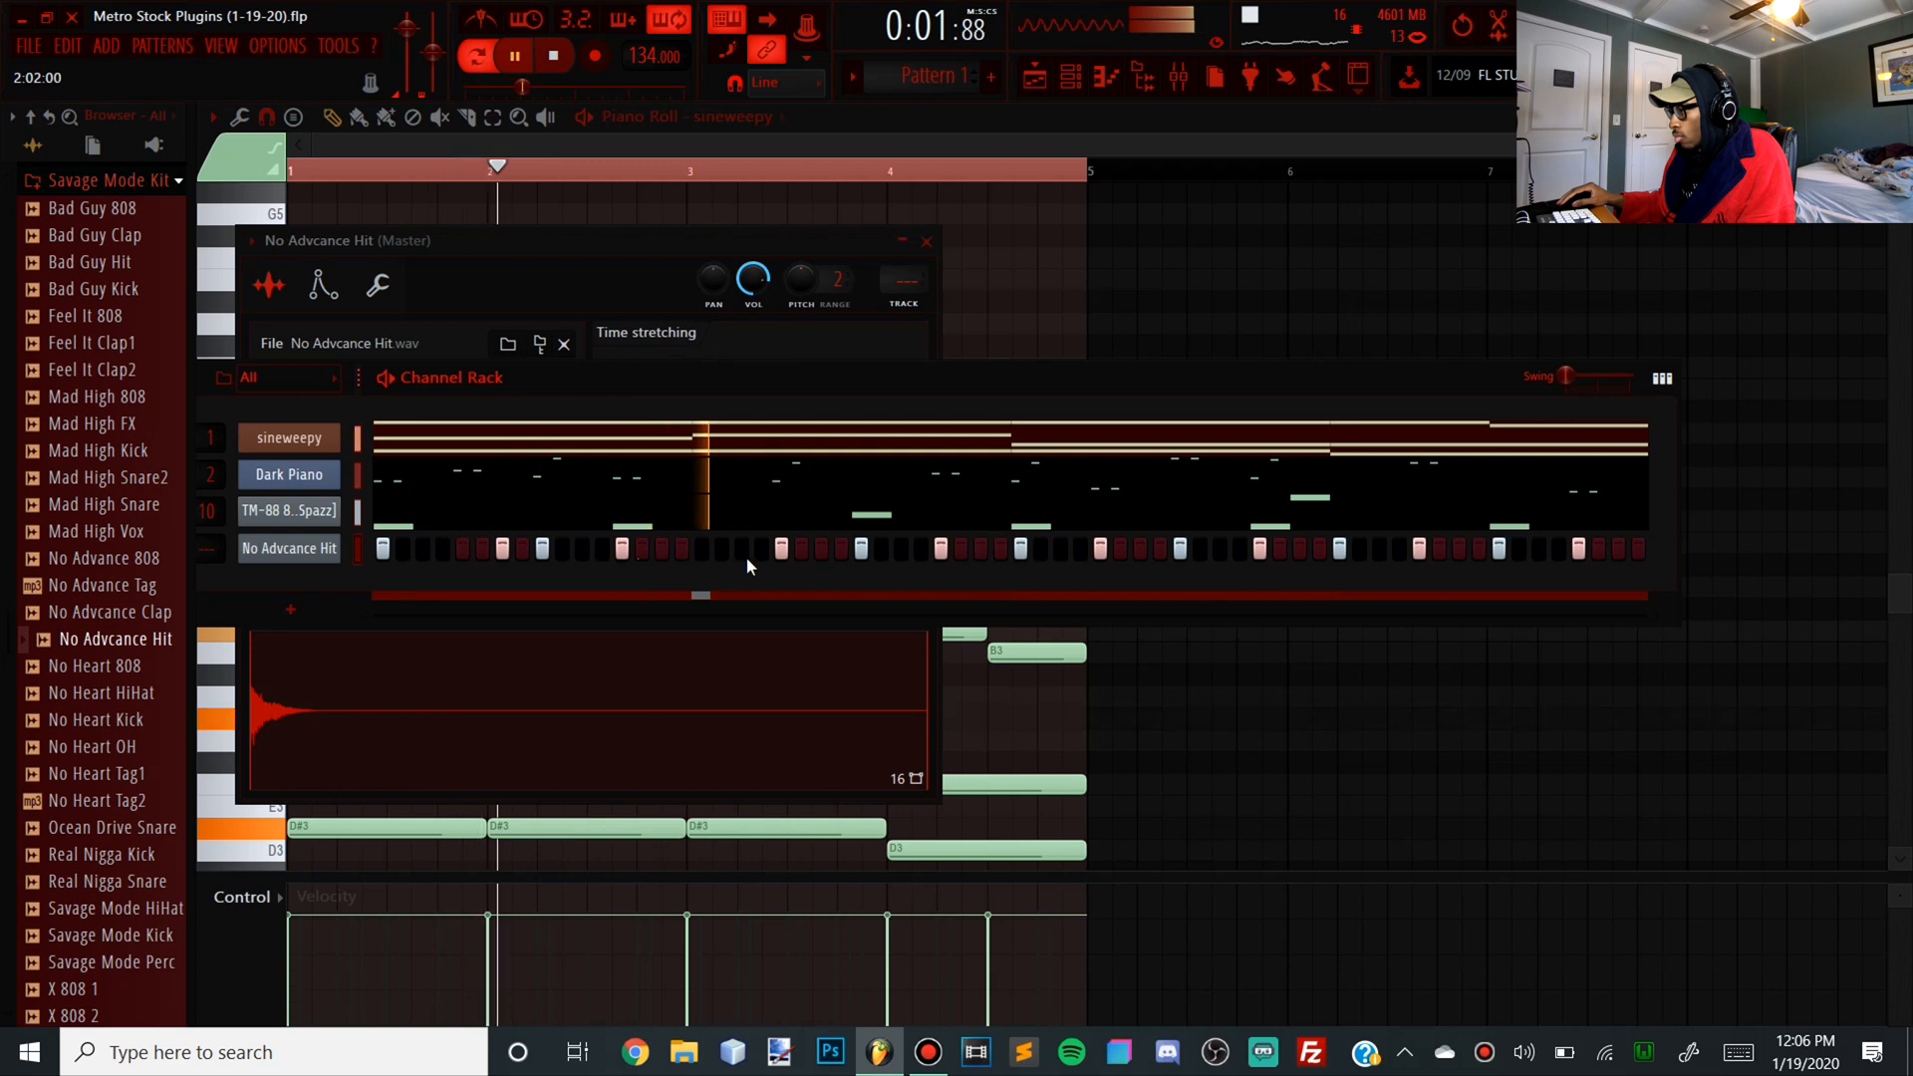
# Replace the No Advcance Hit on step 21 with hits on steps 22 and 23, and move step 37's hit to step 39
pyautogui.click(782, 549)
pyautogui.press('space')
pyautogui.click(799, 549)
pyautogui.press('space')
pyautogui.click(821, 549)
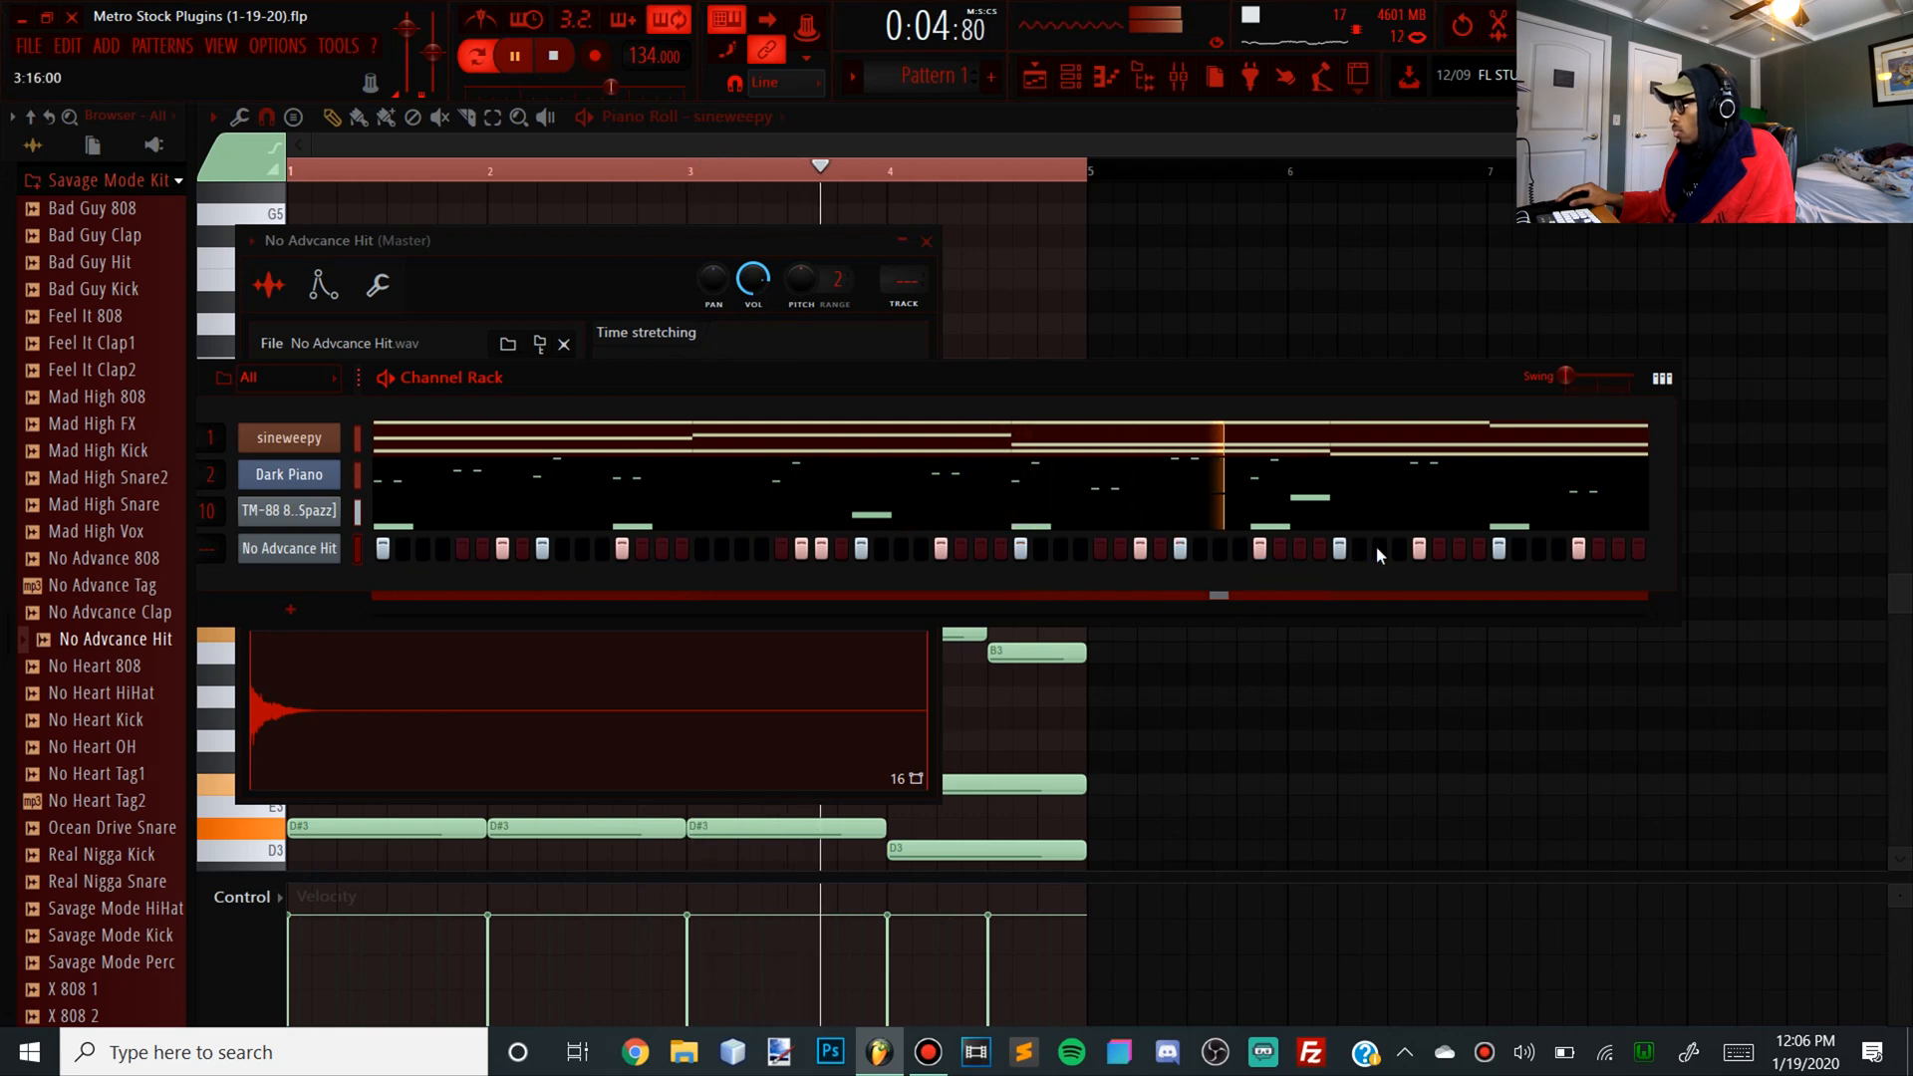
# In bar 4, remove the No Advcance Hit on step 49 and move the one on step 53 to step 55
pyautogui.rightClick(1340, 550)
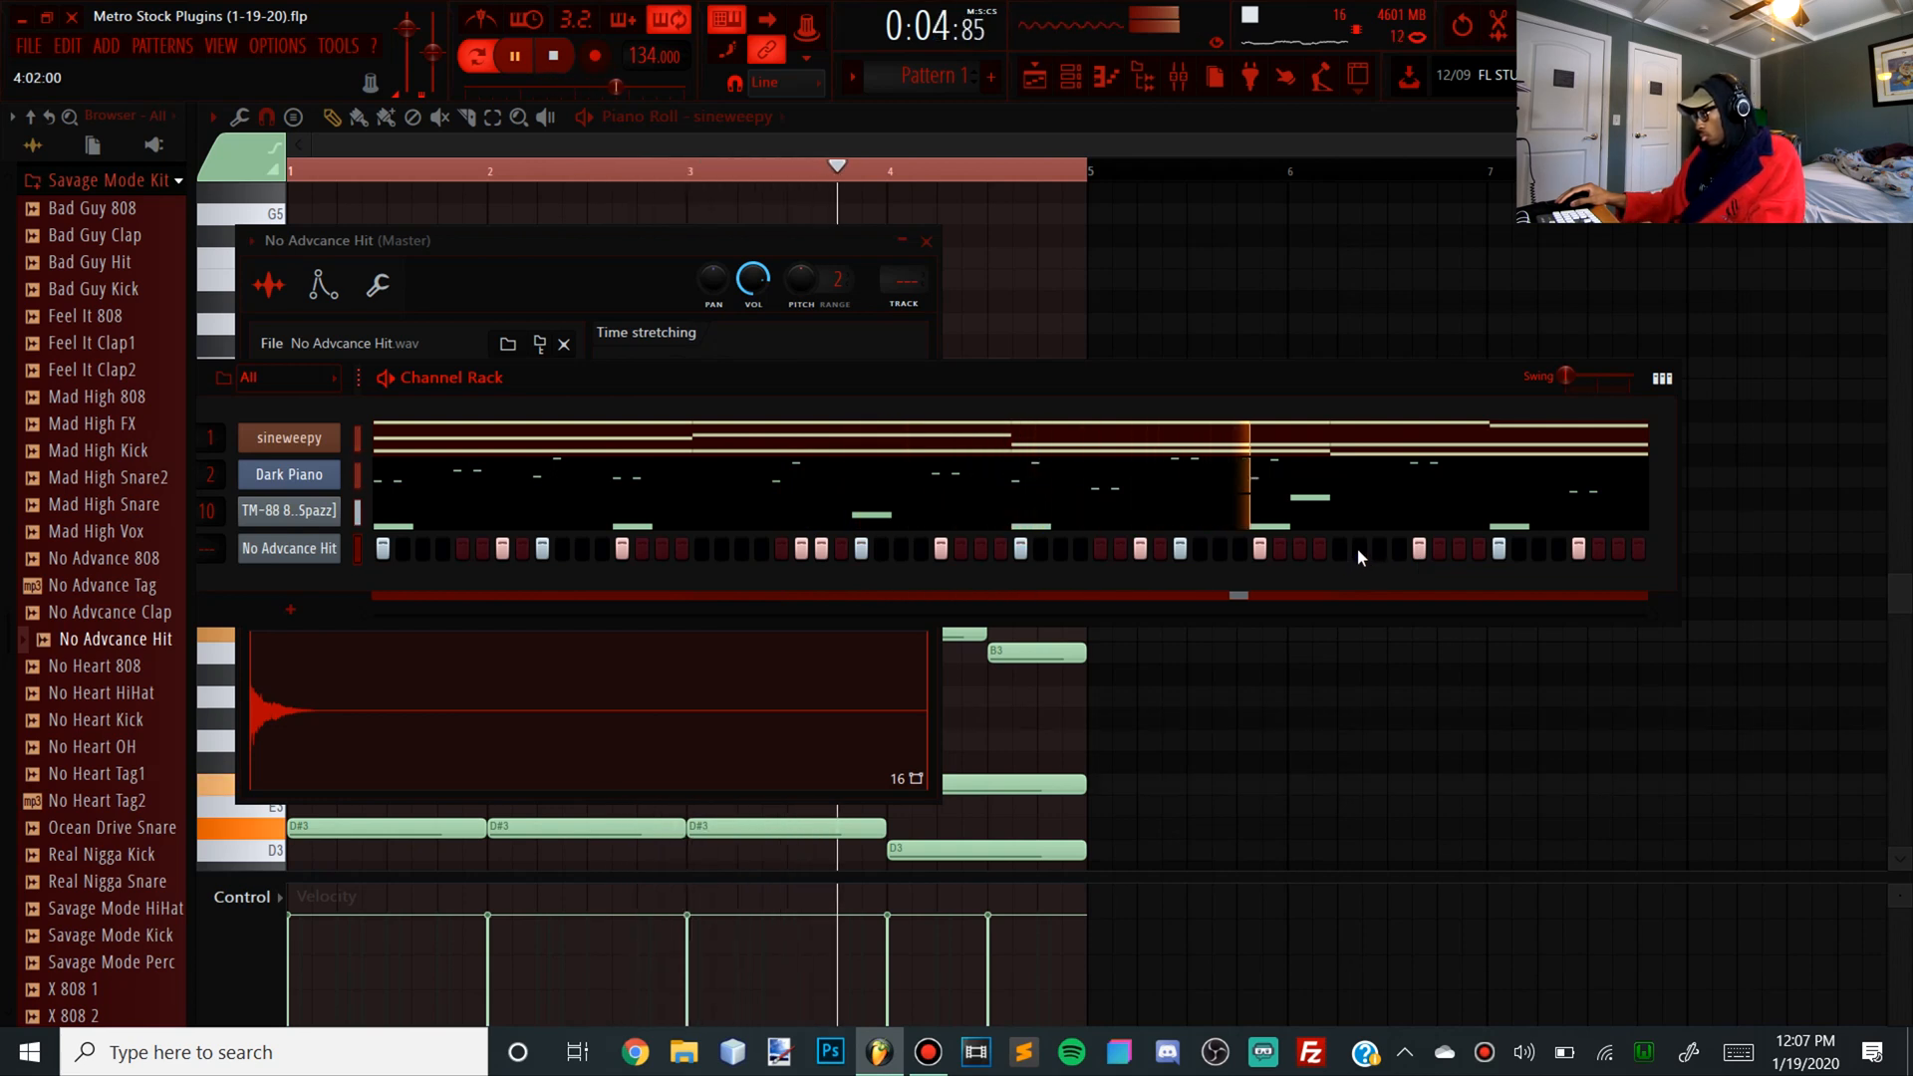
pyautogui.rightClick(1579, 550)
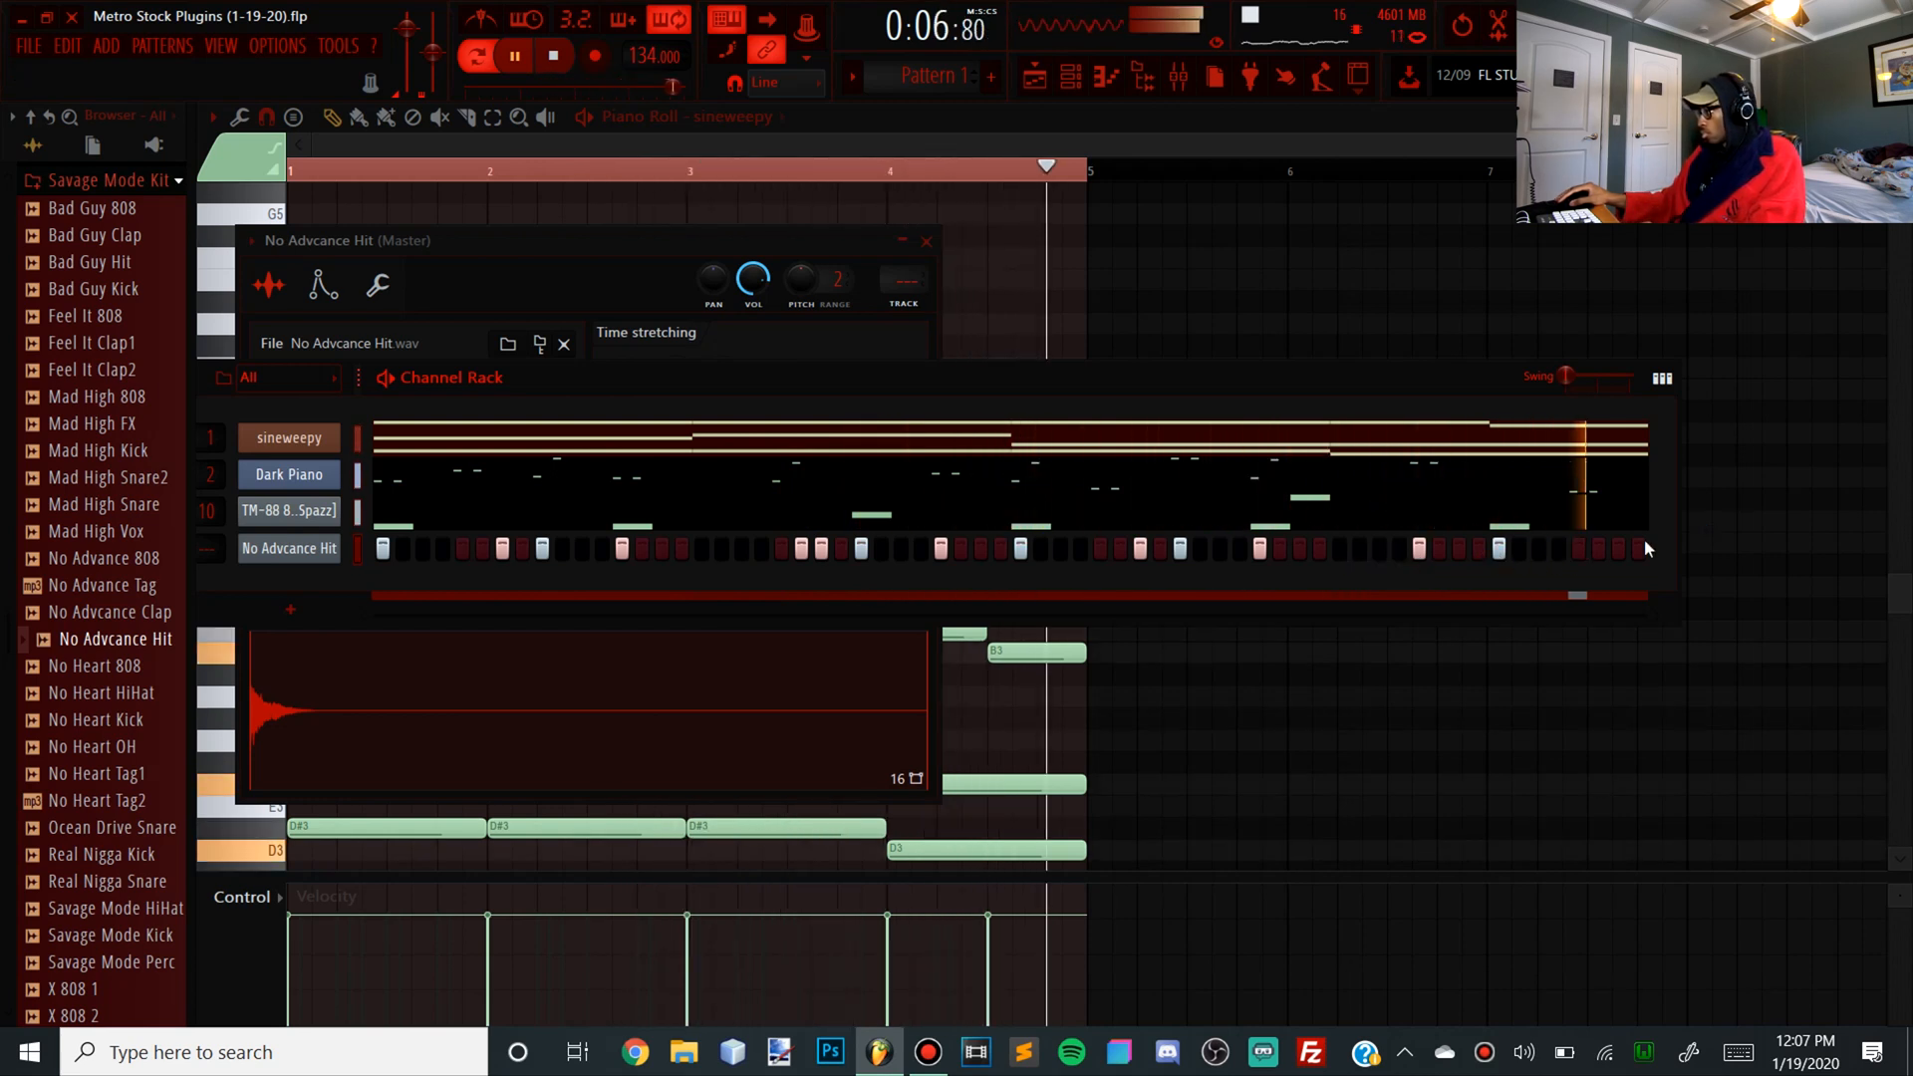
pyautogui.rightClick(1558, 550)
pyautogui.rightClick(1419, 548)
pyautogui.click(1459, 548)
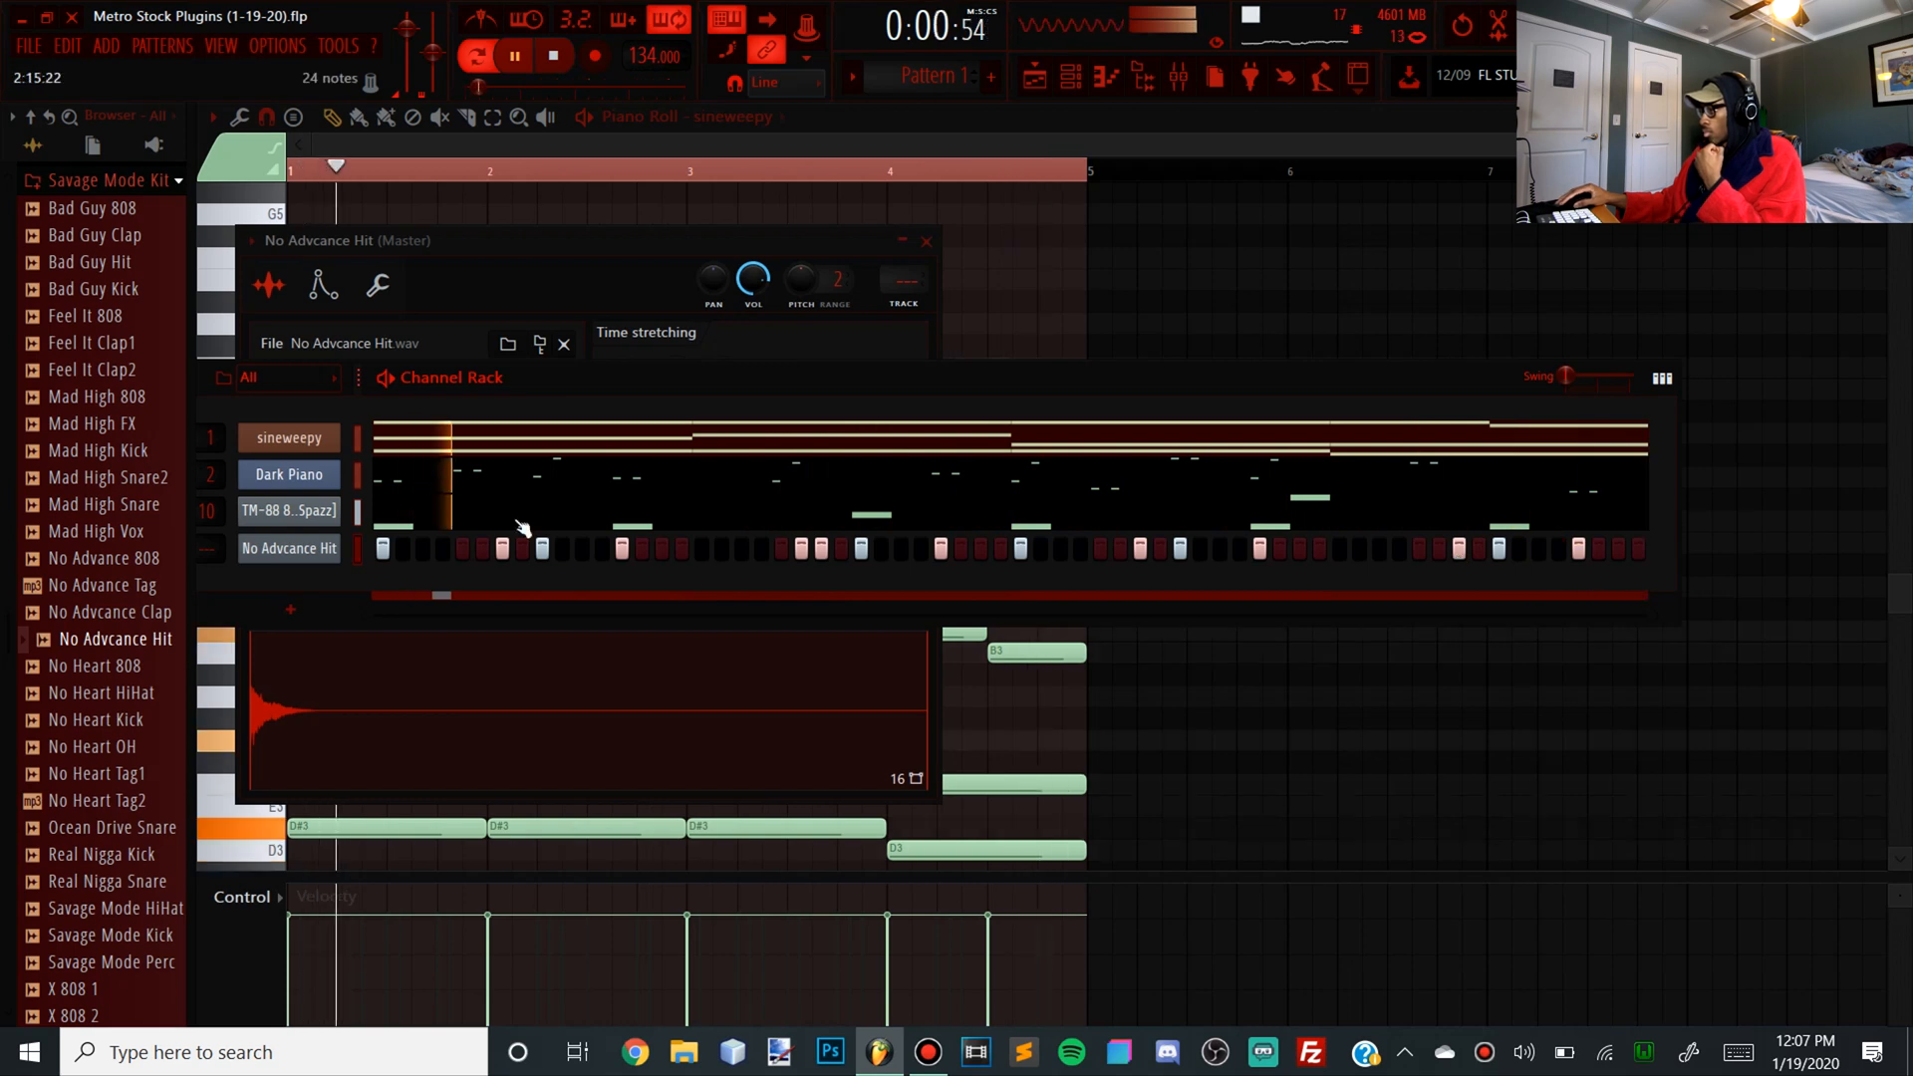
# Show the No Advcance Hit notes in the piano roll and transpose them all to A4
pyautogui.moveTo(841, 360); pyautogui.dragTo(801, 331)
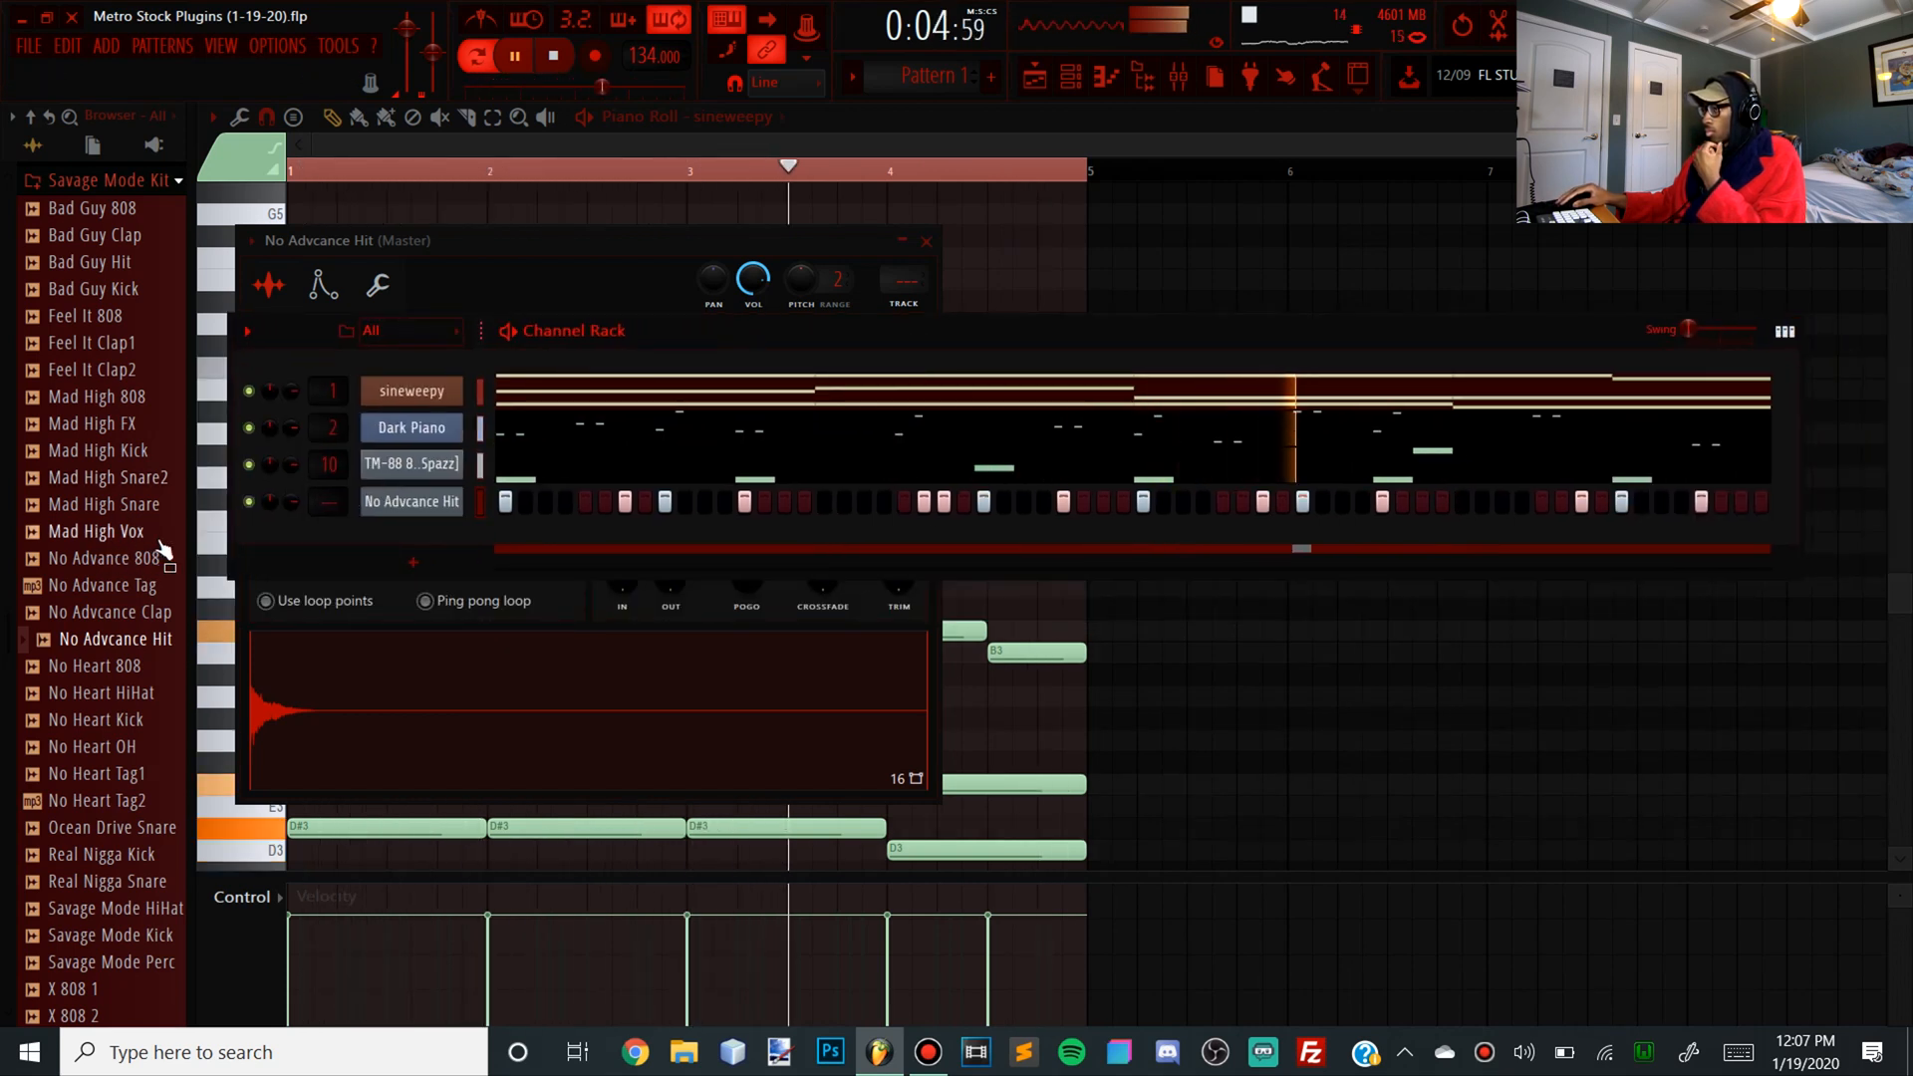
pyautogui.rightClick(468, 508)
pyautogui.click(506, 505)
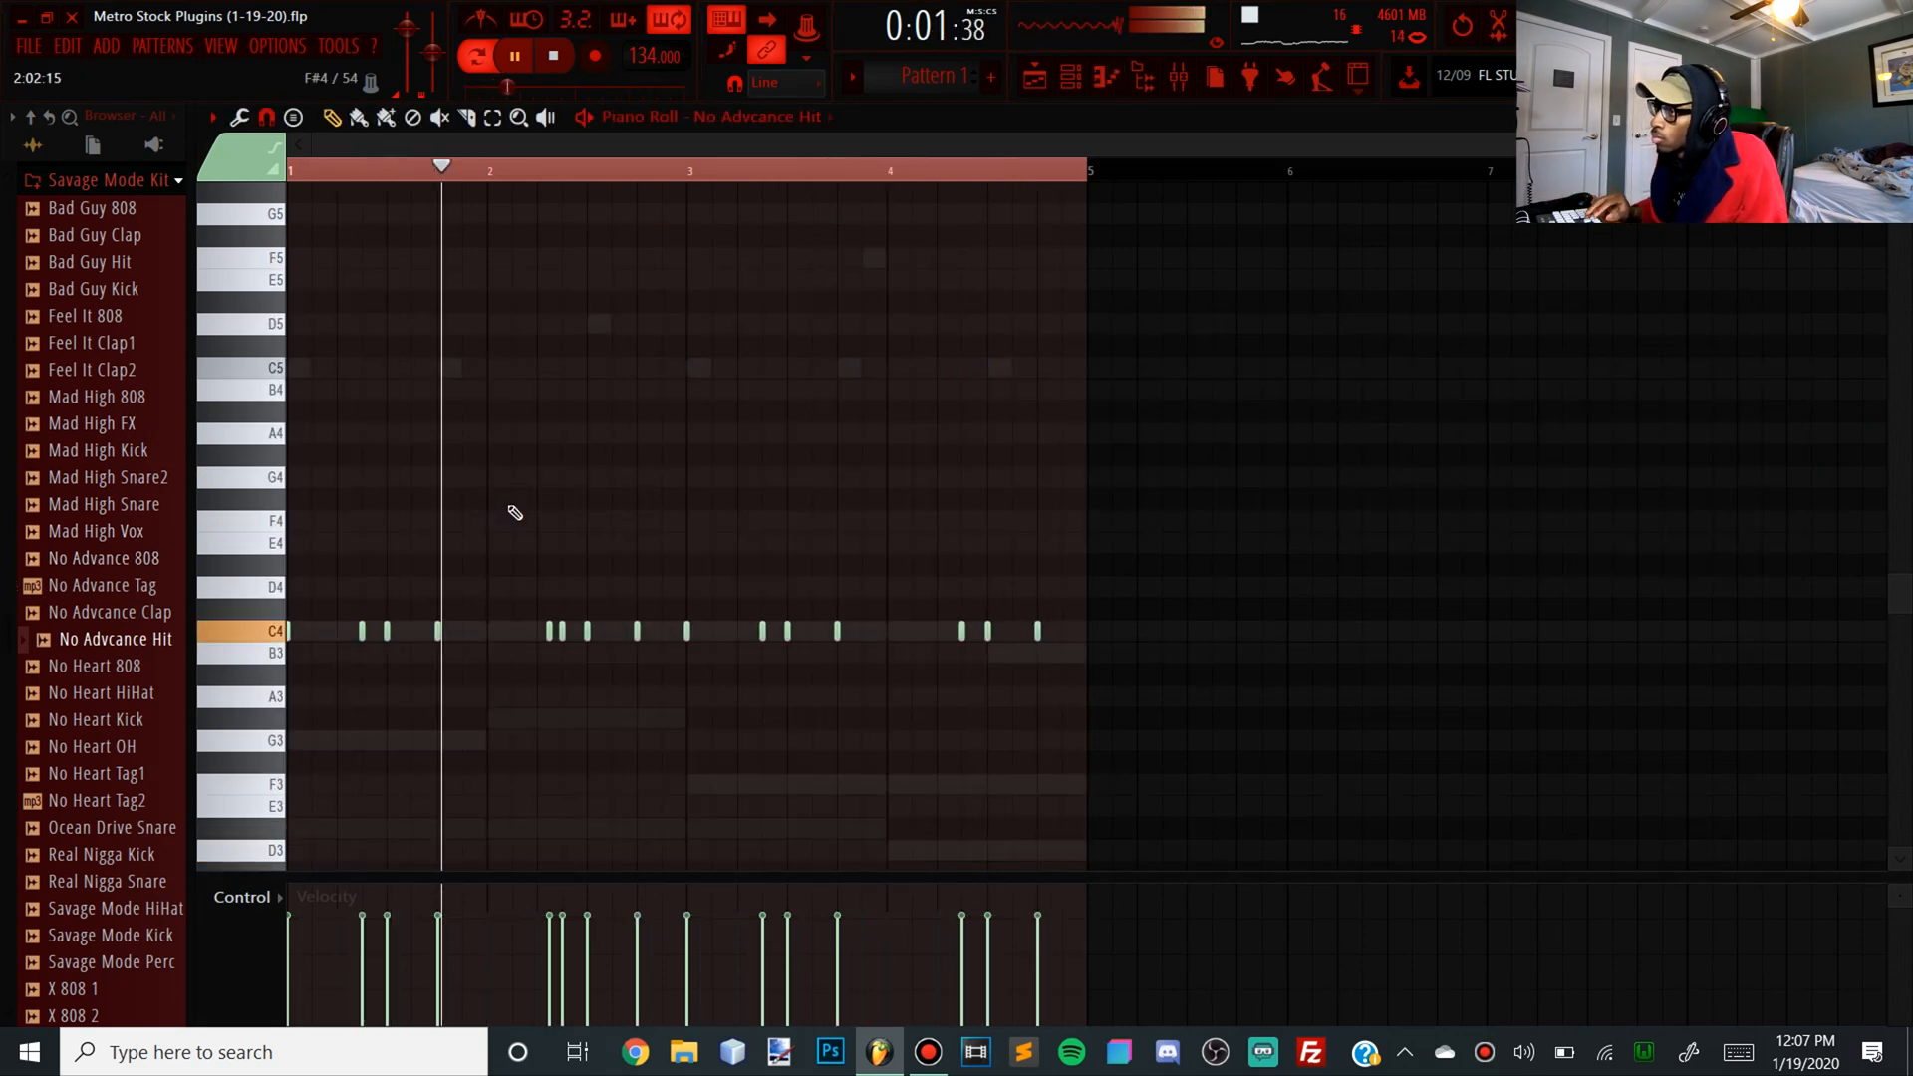
pyautogui.hotkey('ctrl', 'Up')
pyautogui.hotkey('shift', 'Down')
pyautogui.hotkey('shift', 'Down')
pyautogui.hotkey('shift', 'Down')
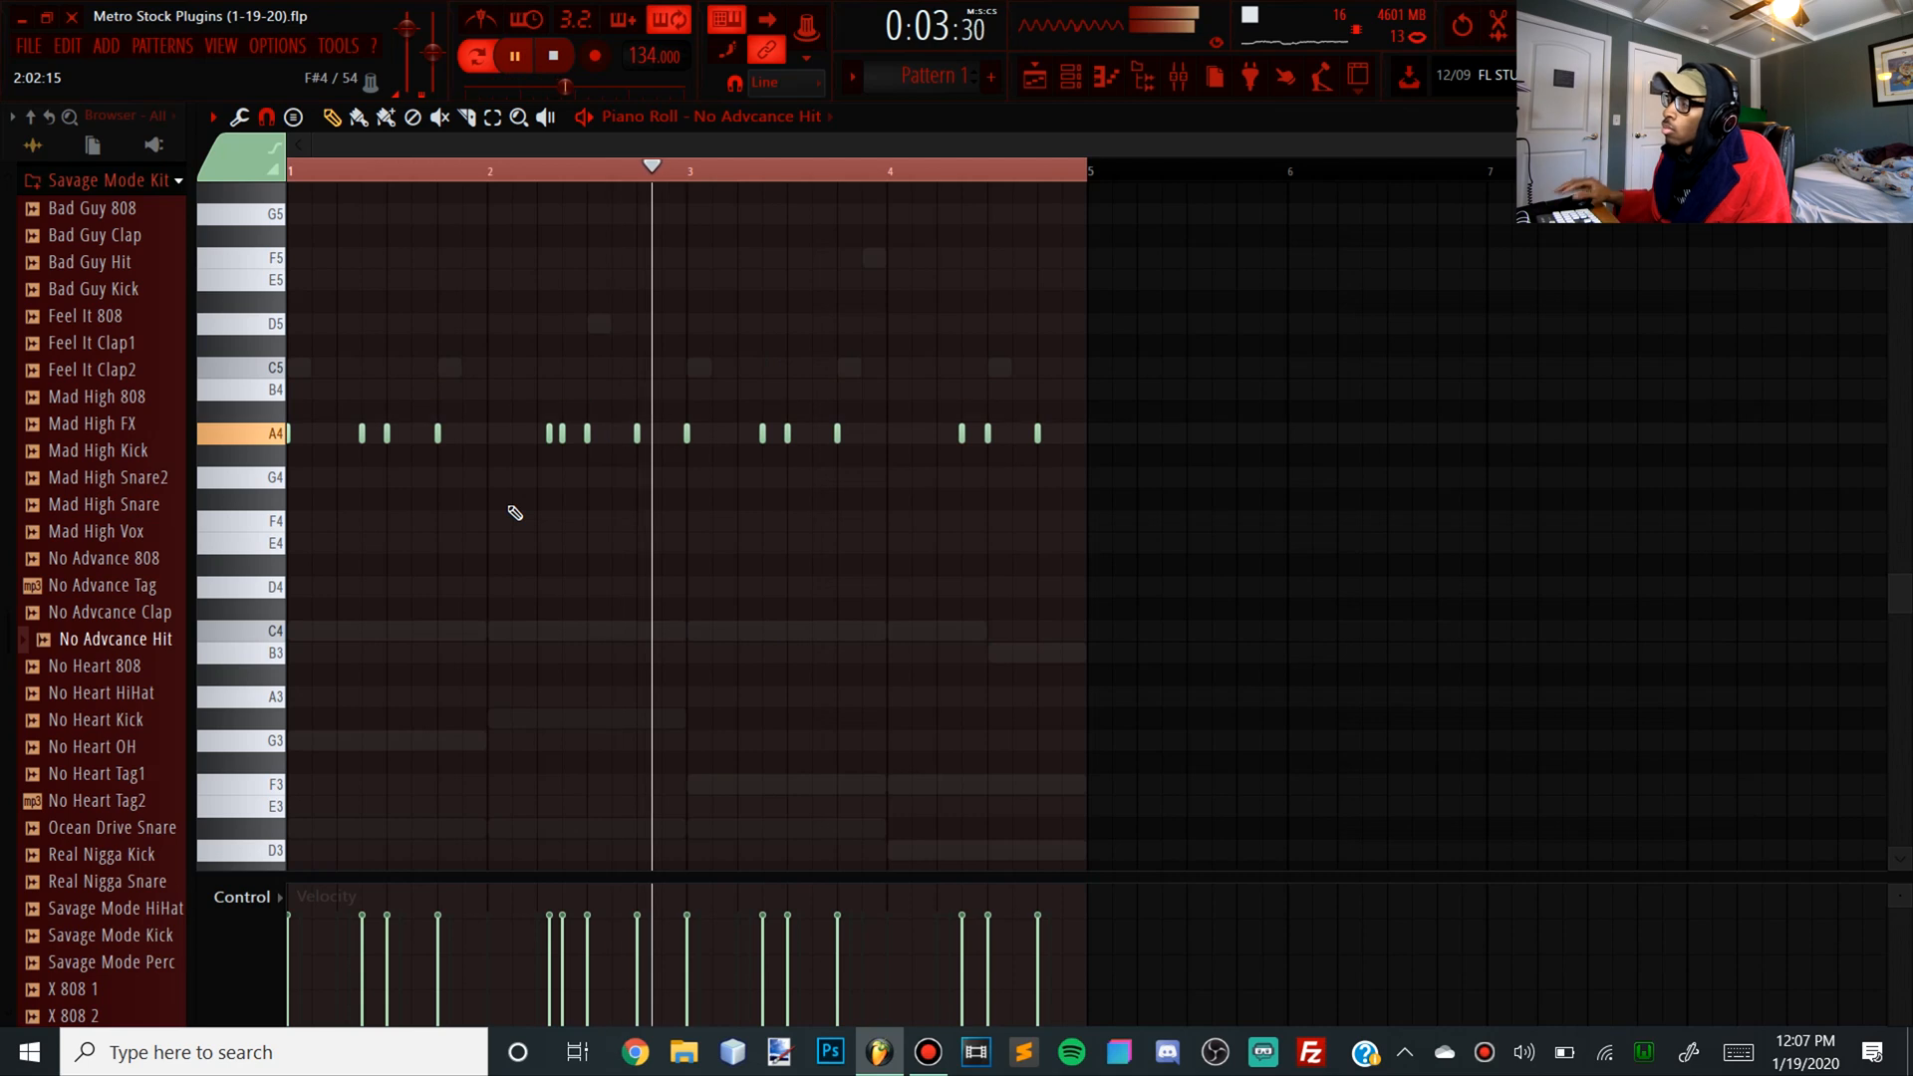
# Audition the Mad High snares and add the Mad High Snare sample as a new channel
pyautogui.press('F6')
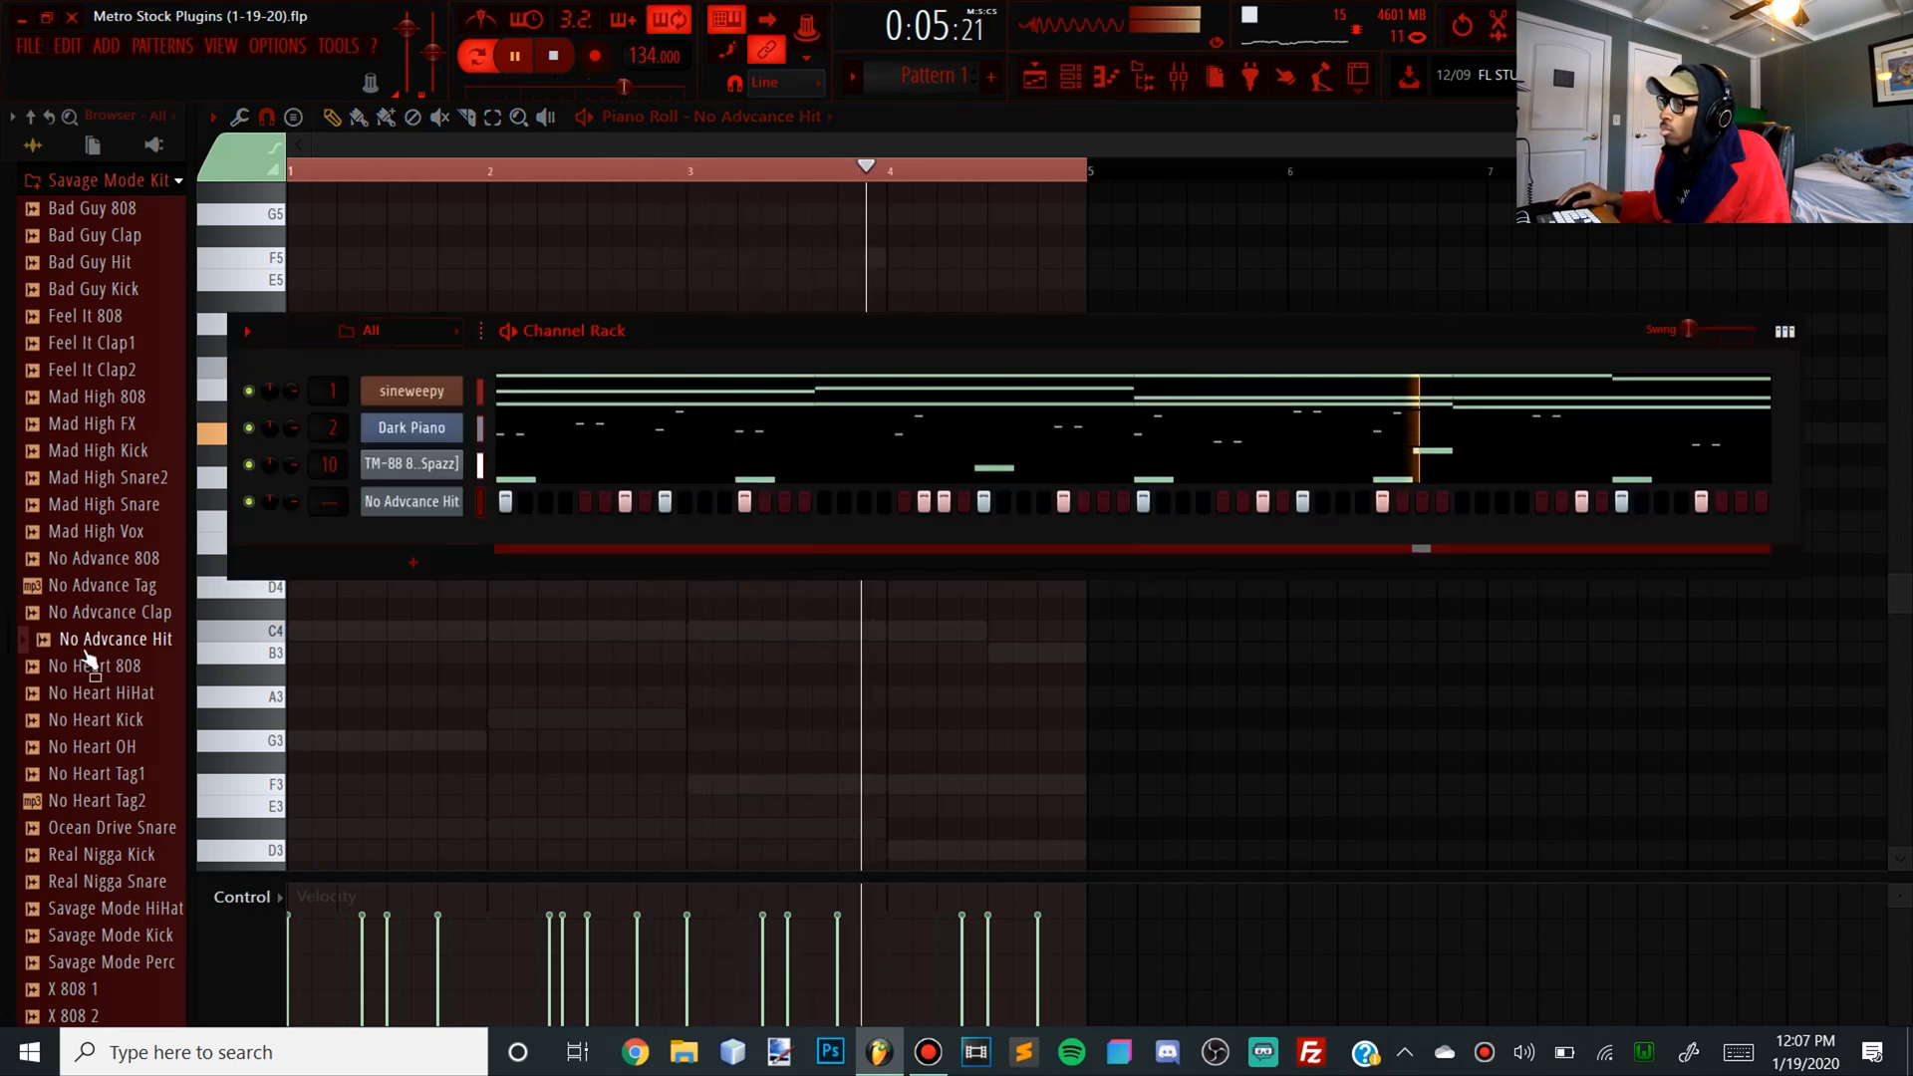
pyautogui.moveTo(138, 479); pyautogui.dragTo(133, 490)
pyautogui.press('space')
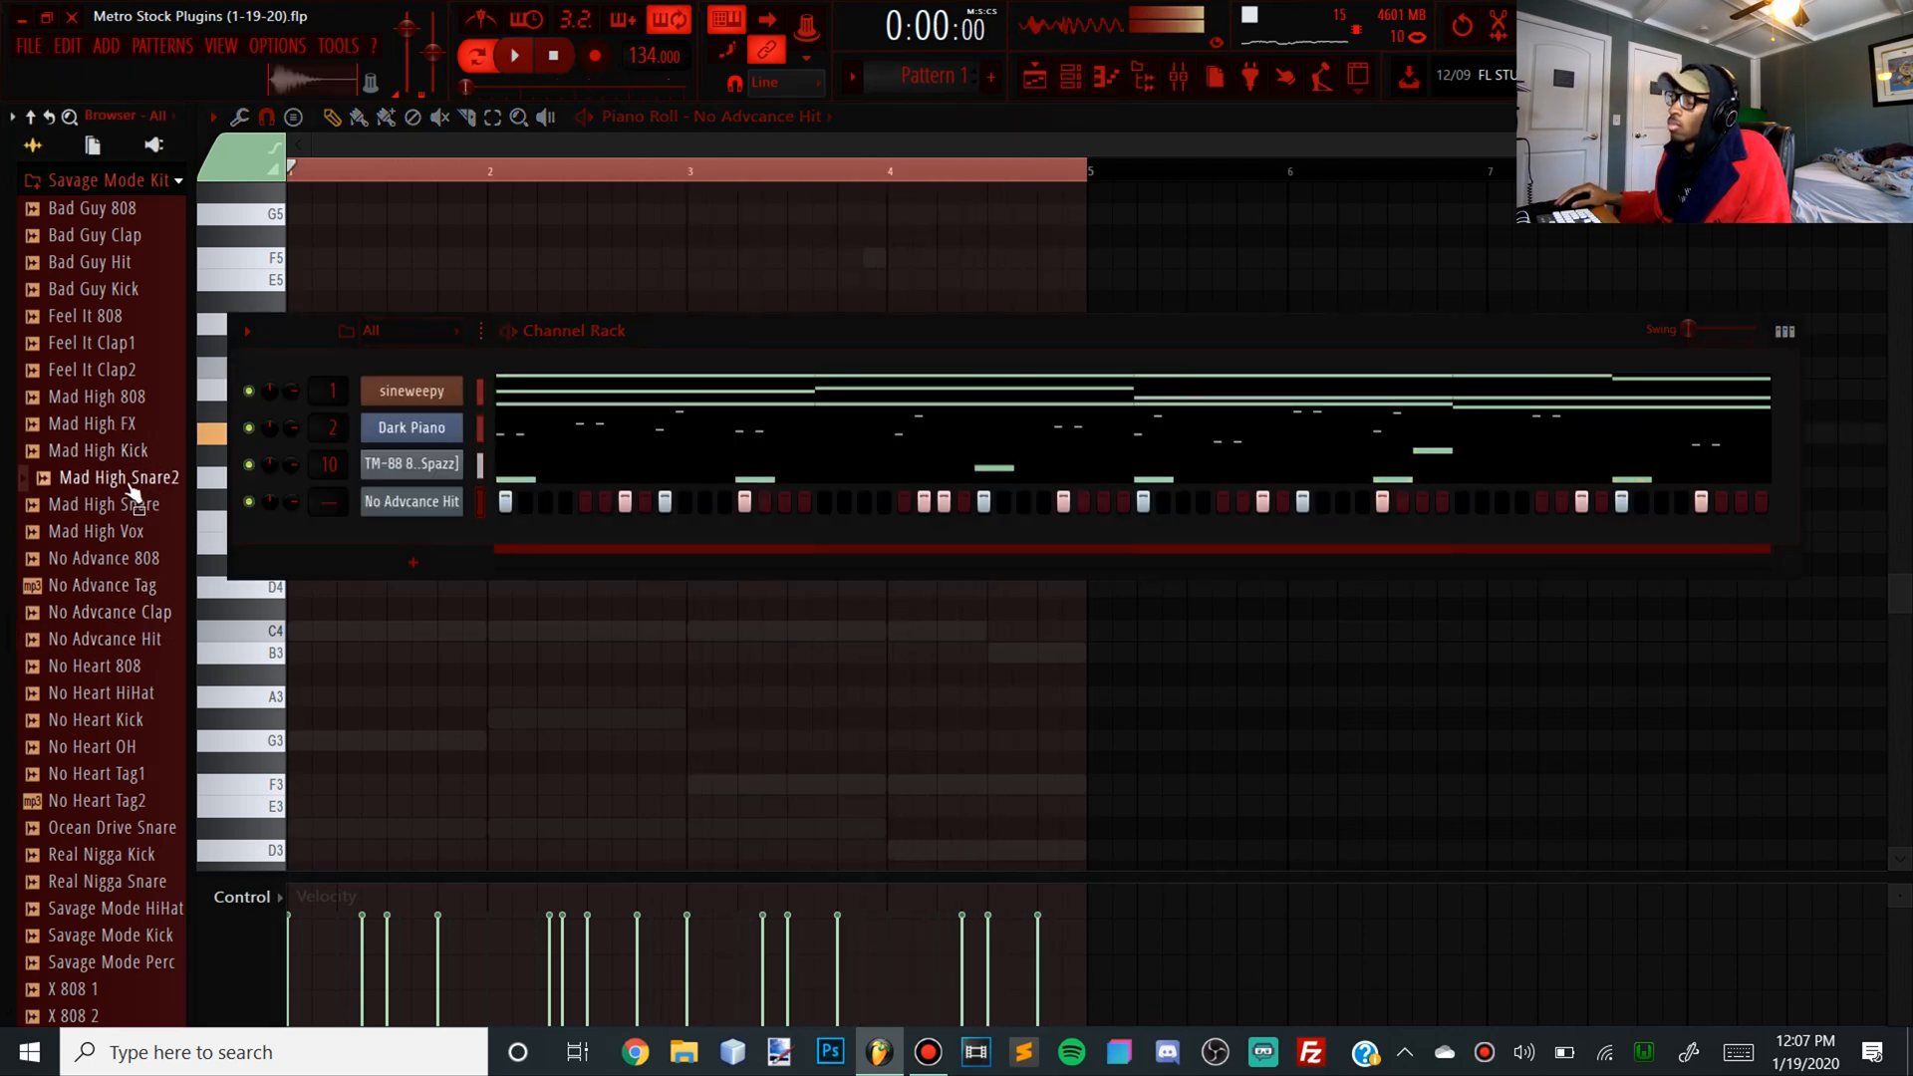
pyautogui.click(117, 506)
pyautogui.moveTo(369, 518); pyautogui.dragTo(395, 530)
# Place Mad High Snare hits on the ninth step of every bar and turn off the sample's loop points
pyautogui.press('space')
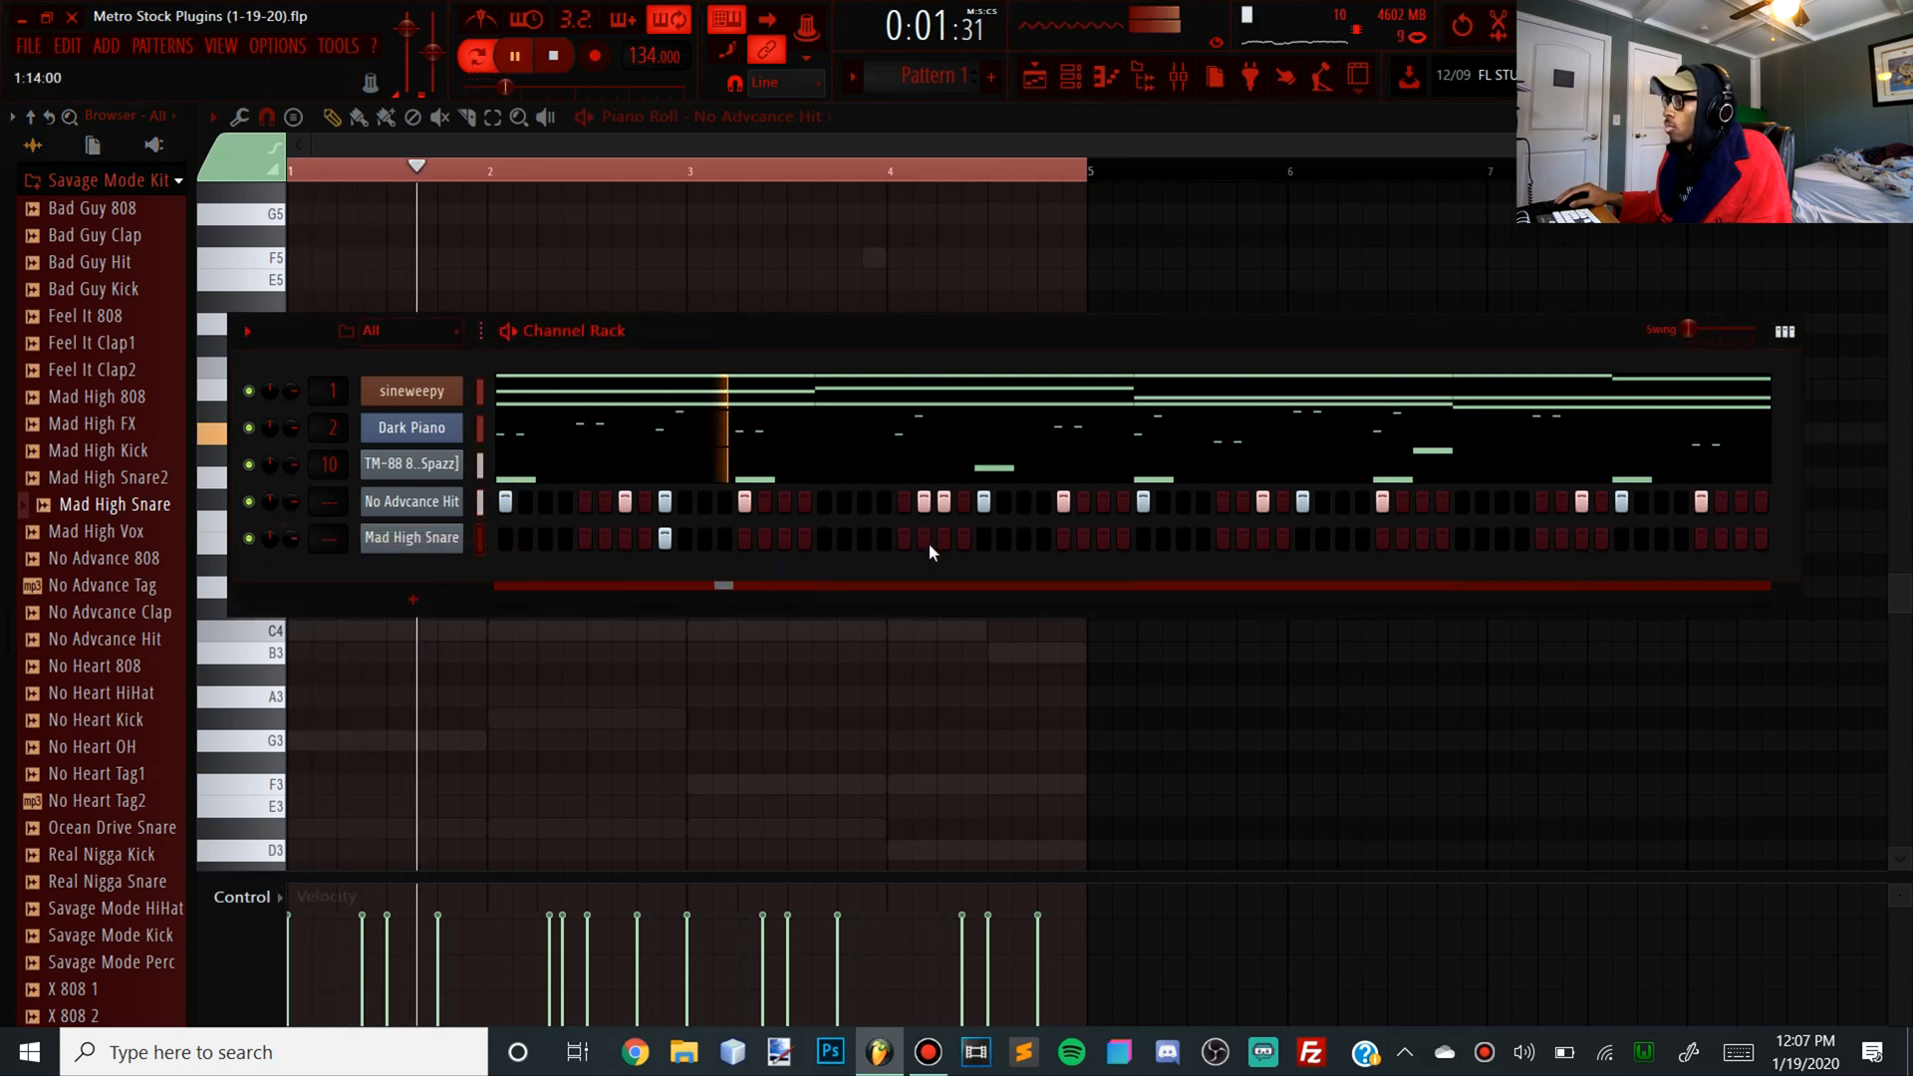
pyautogui.click(983, 538)
pyautogui.press('space')
pyautogui.click(439, 543)
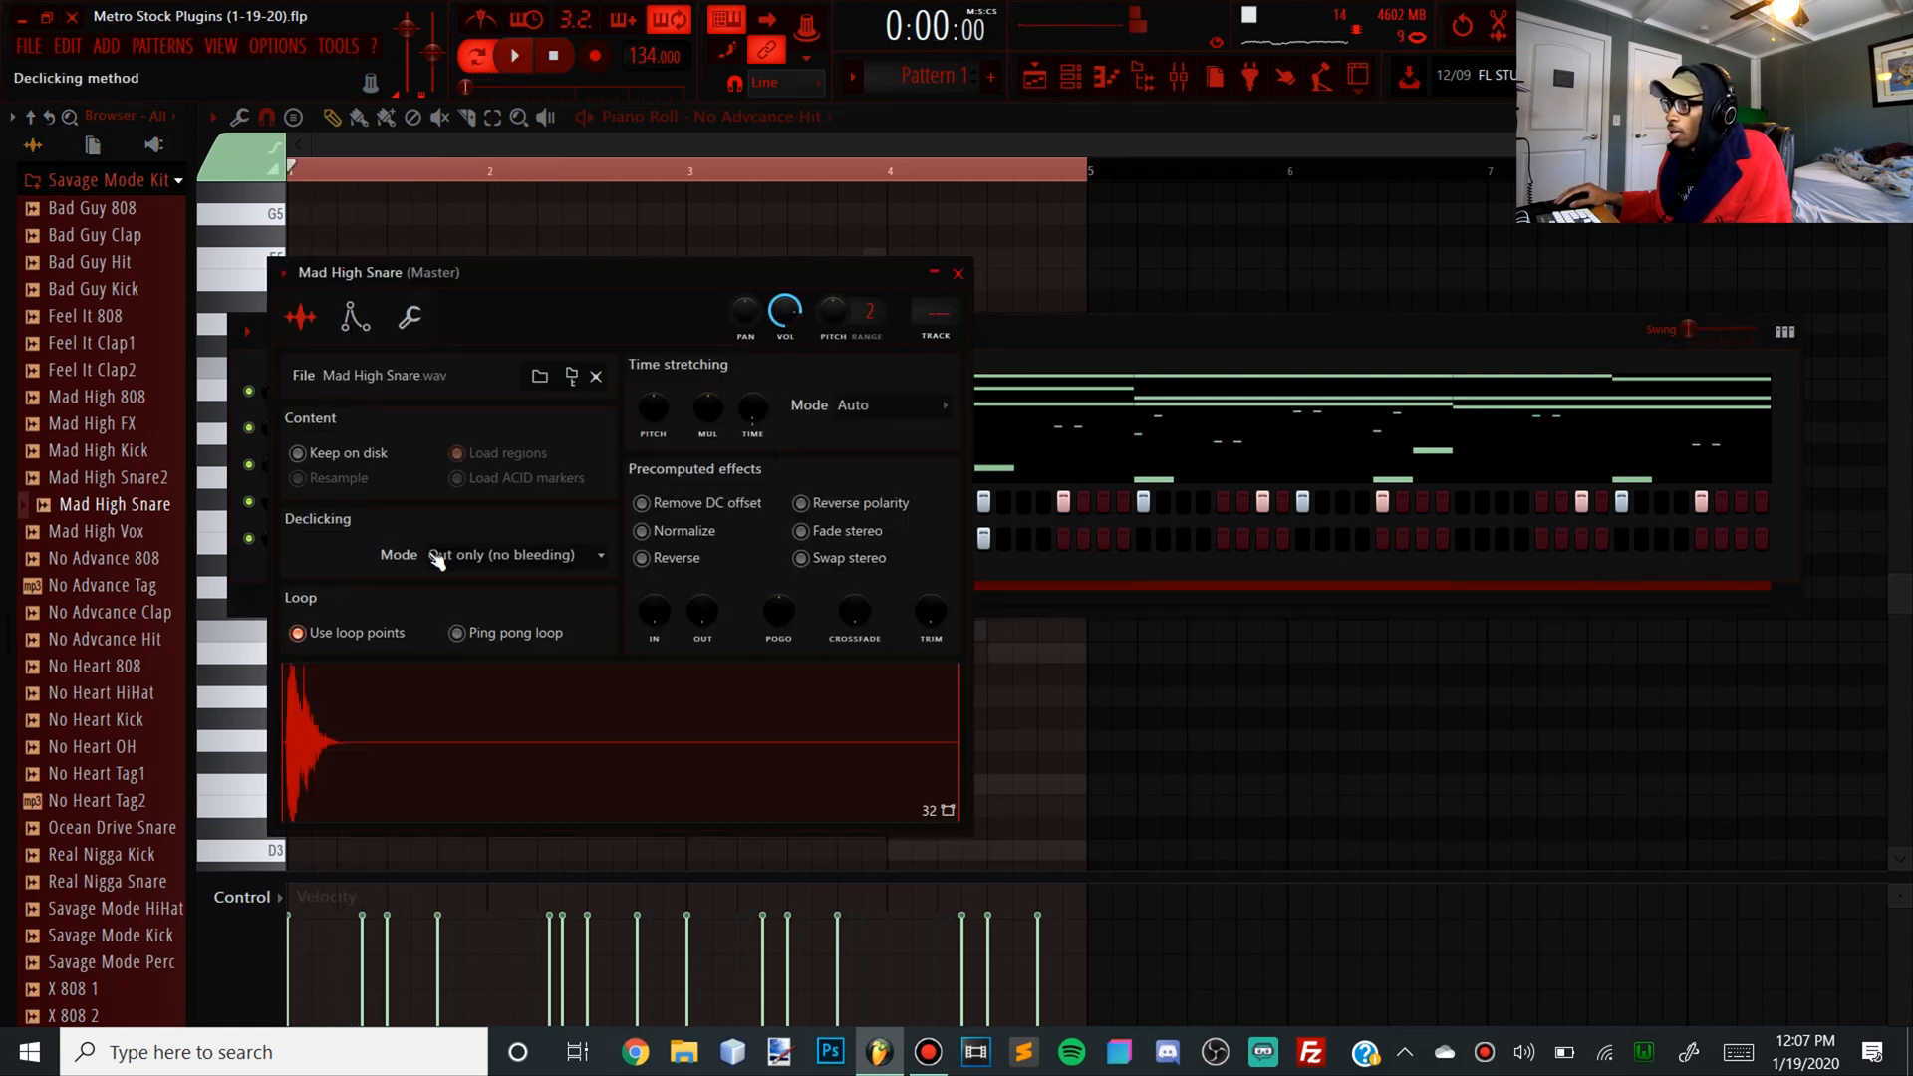
pyautogui.click(1022, 339)
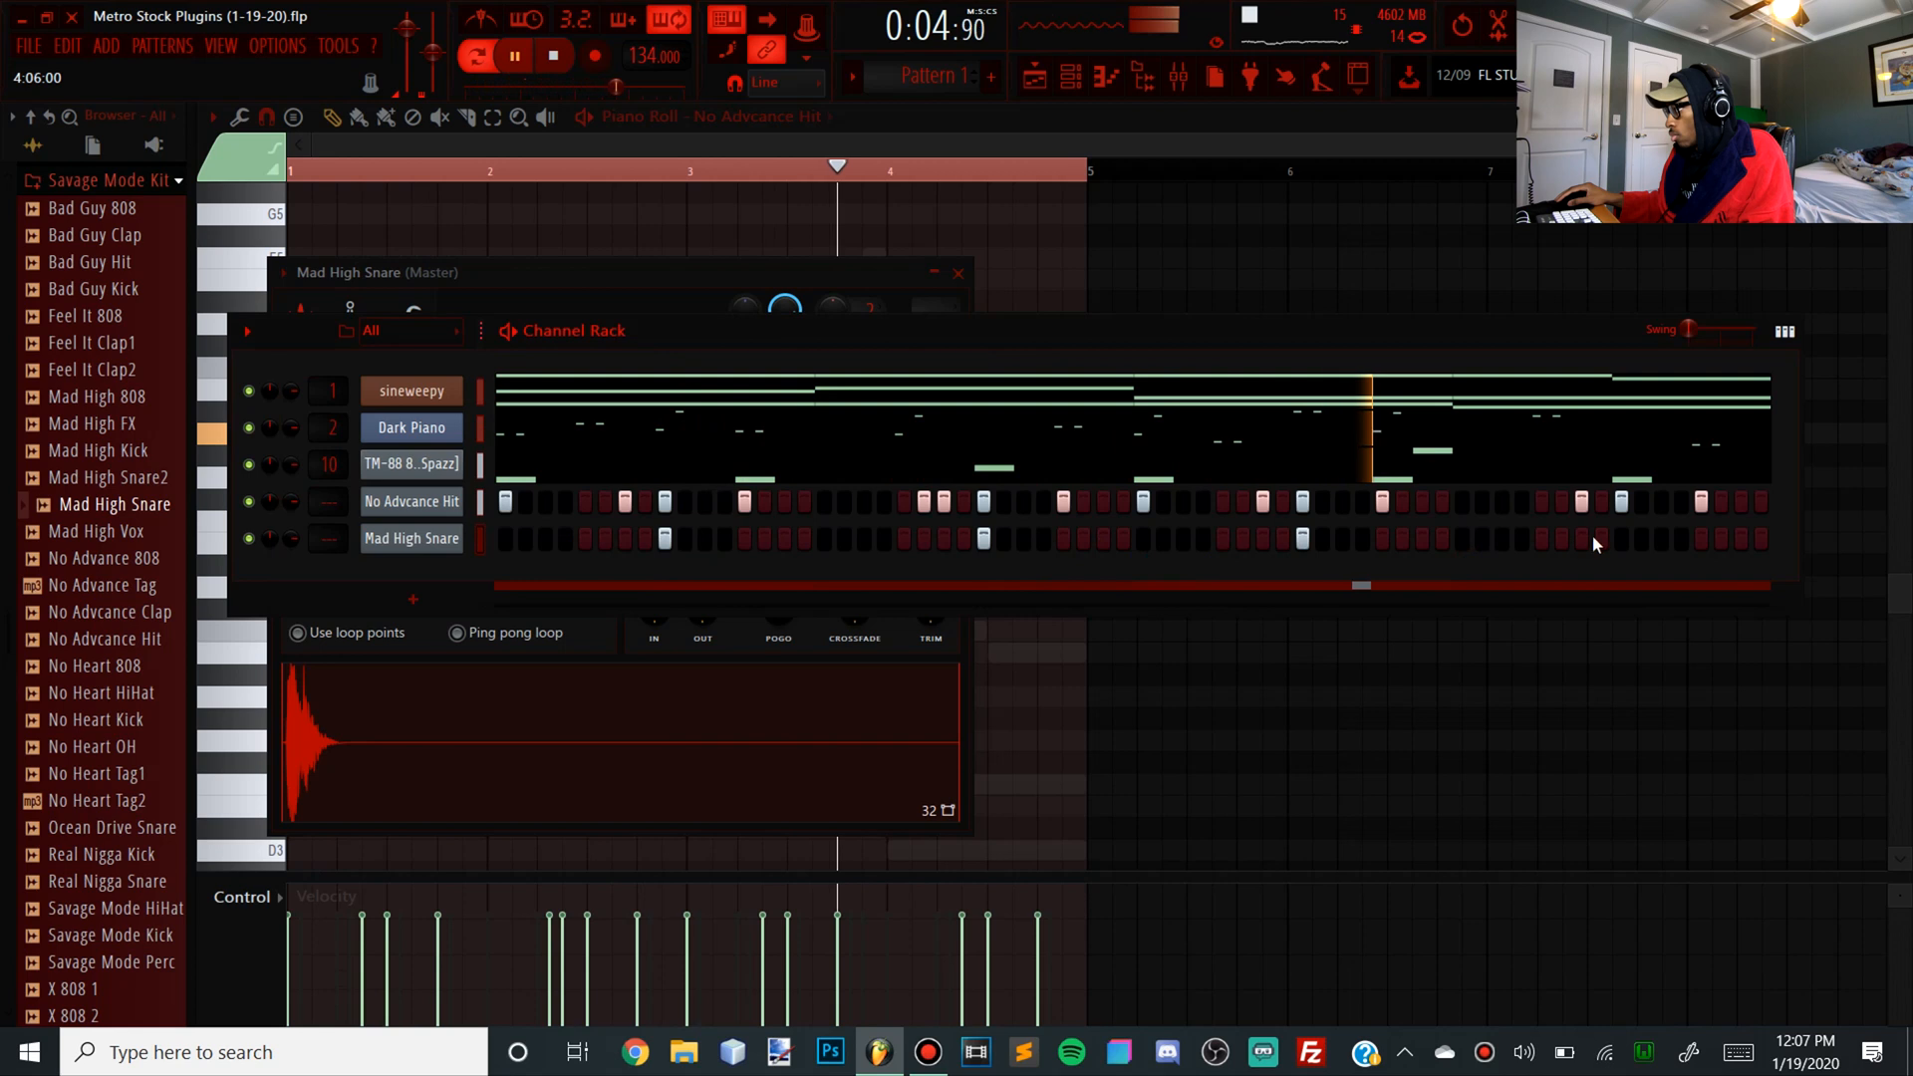
pyautogui.click(1622, 541)
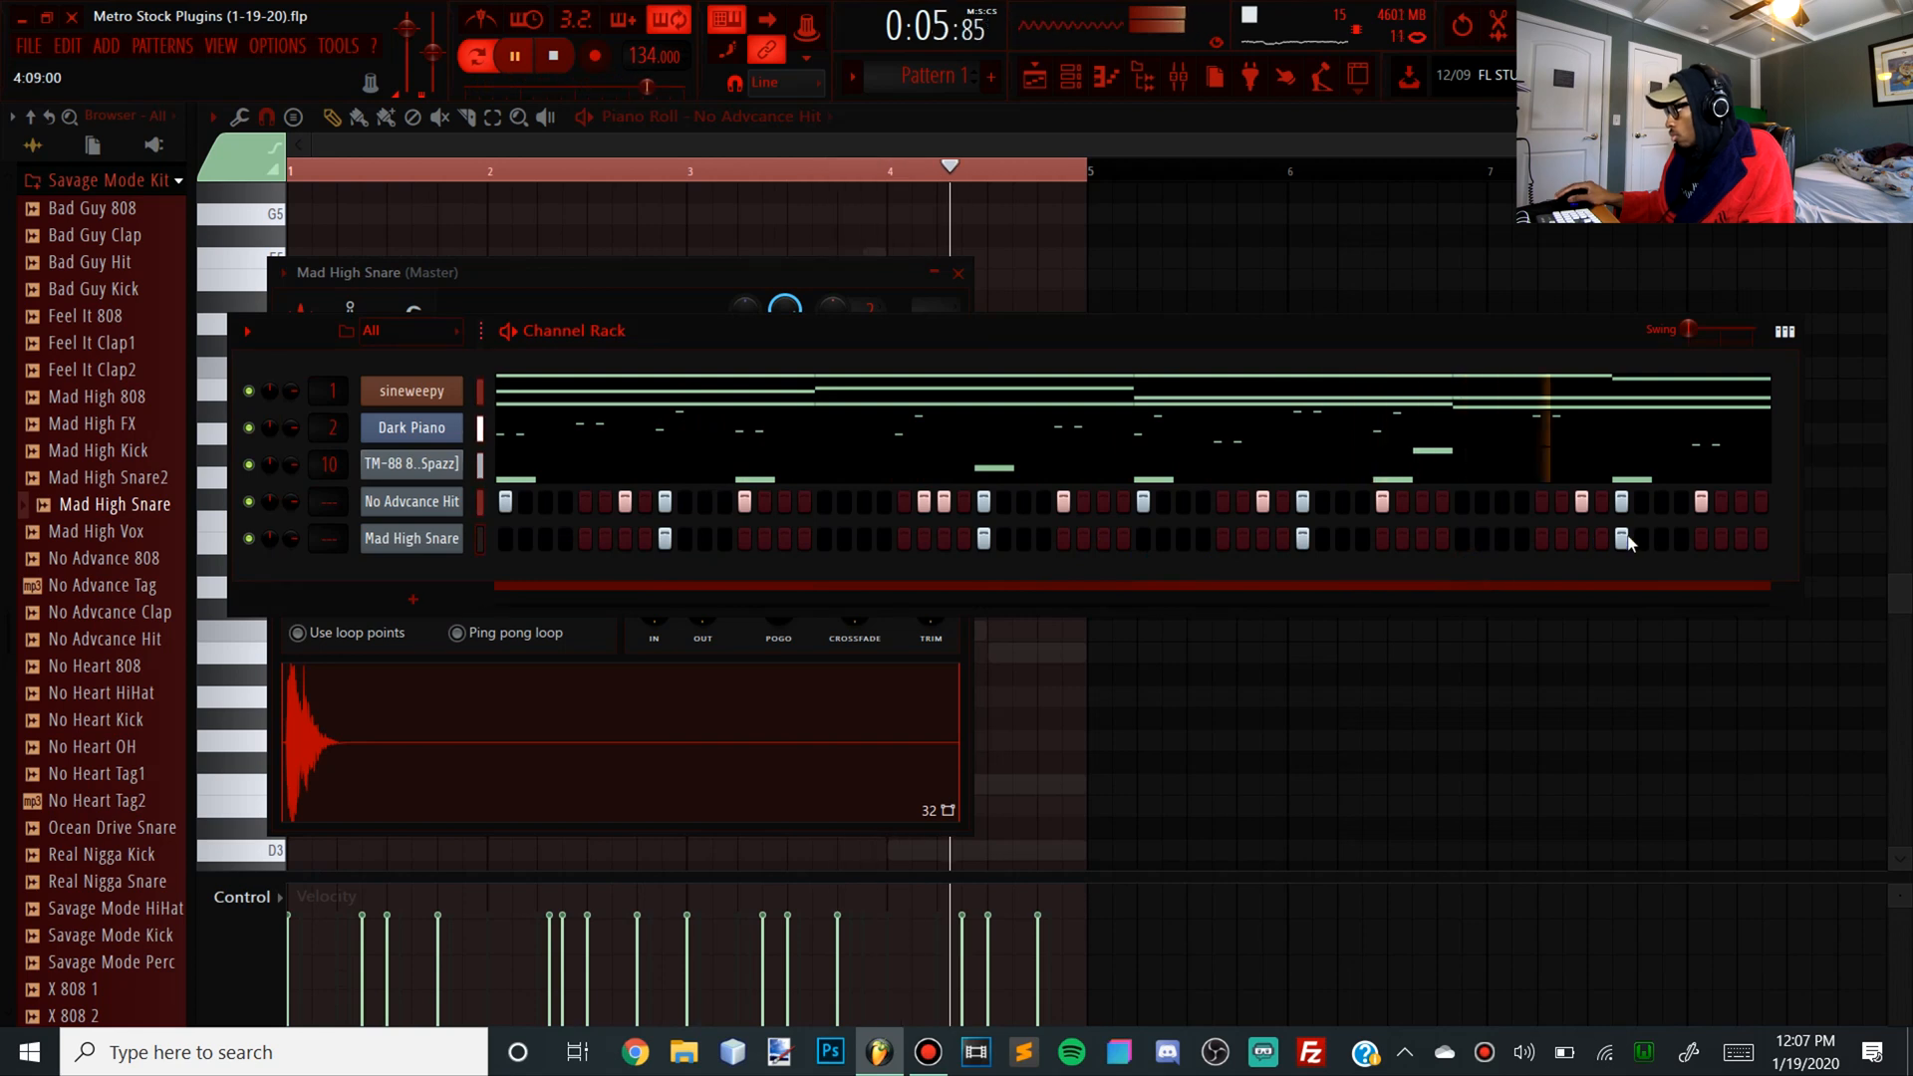
# In the 808 piano roll, replace the F5 note near the end of bar 3 with a D5 note
pyautogui.click(1221, 471)
pyautogui.rightClick(873, 258)
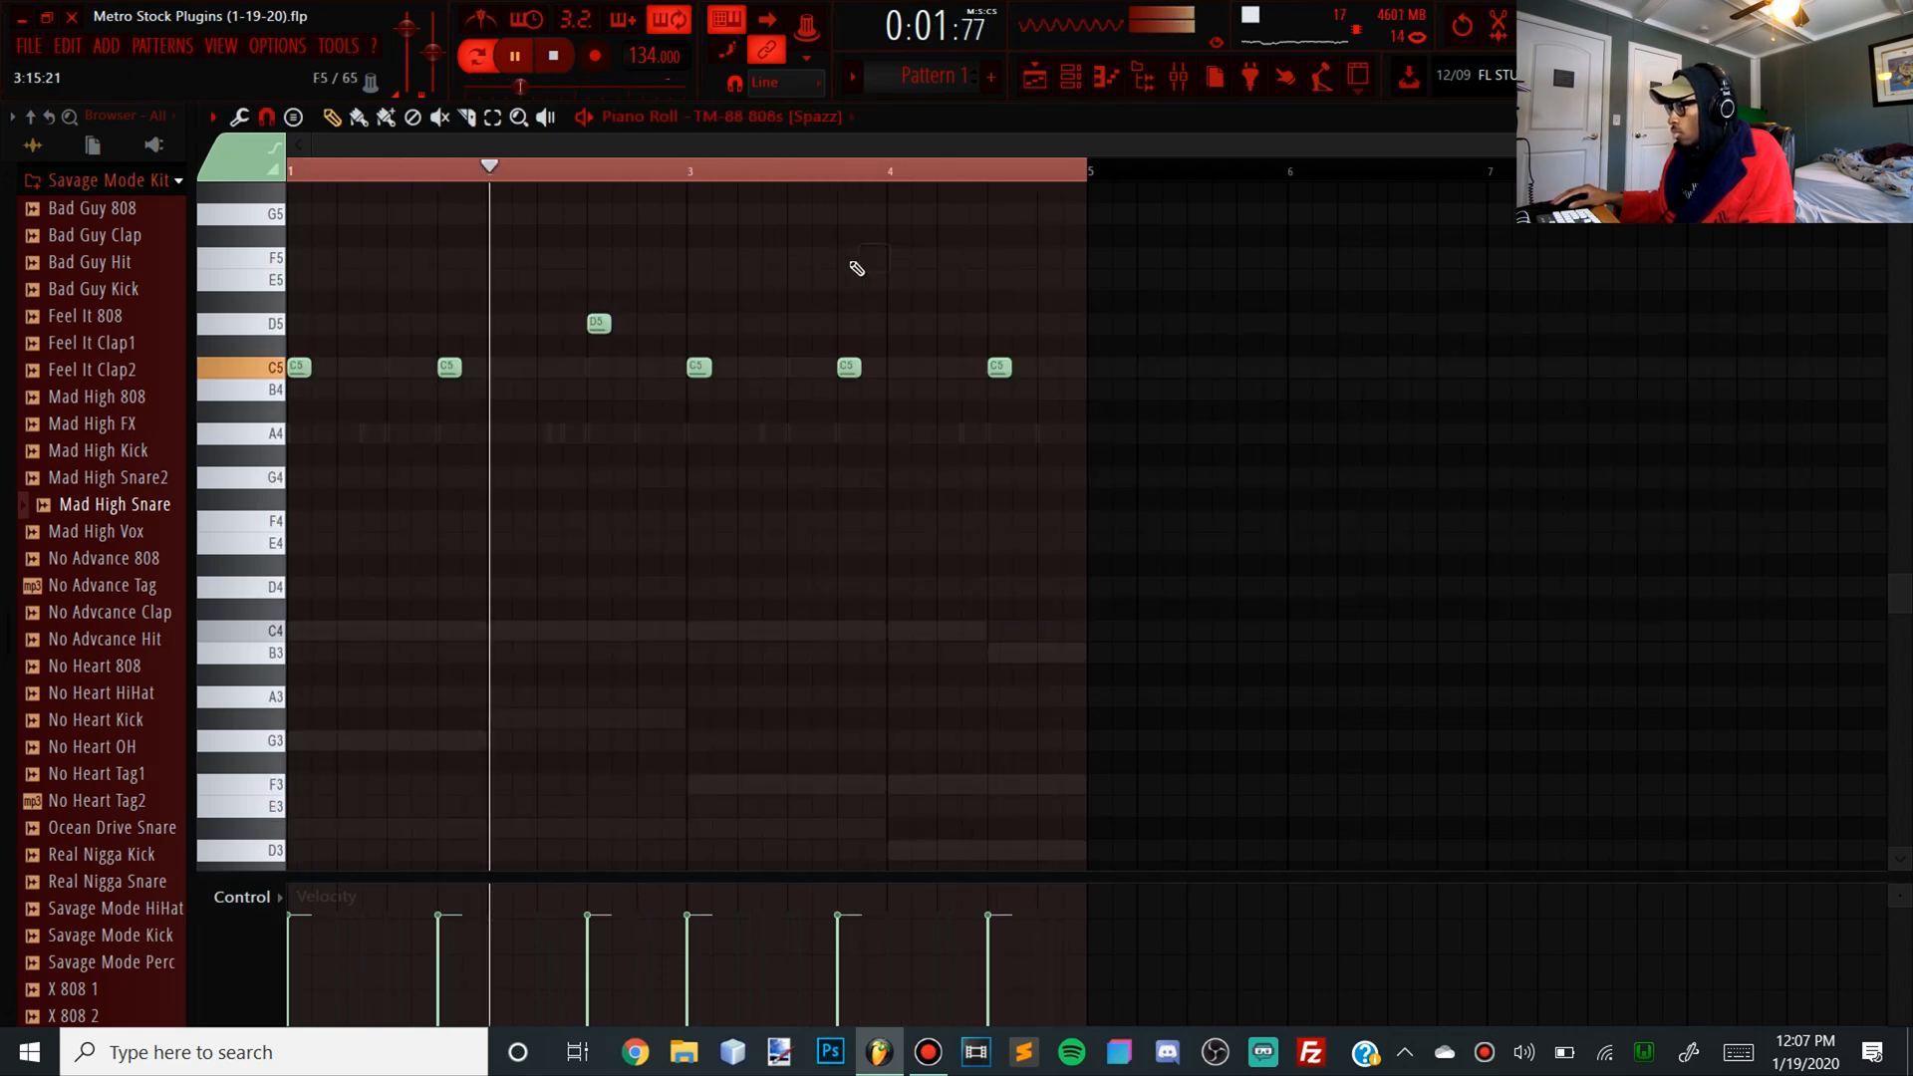
pyautogui.click(865, 324)
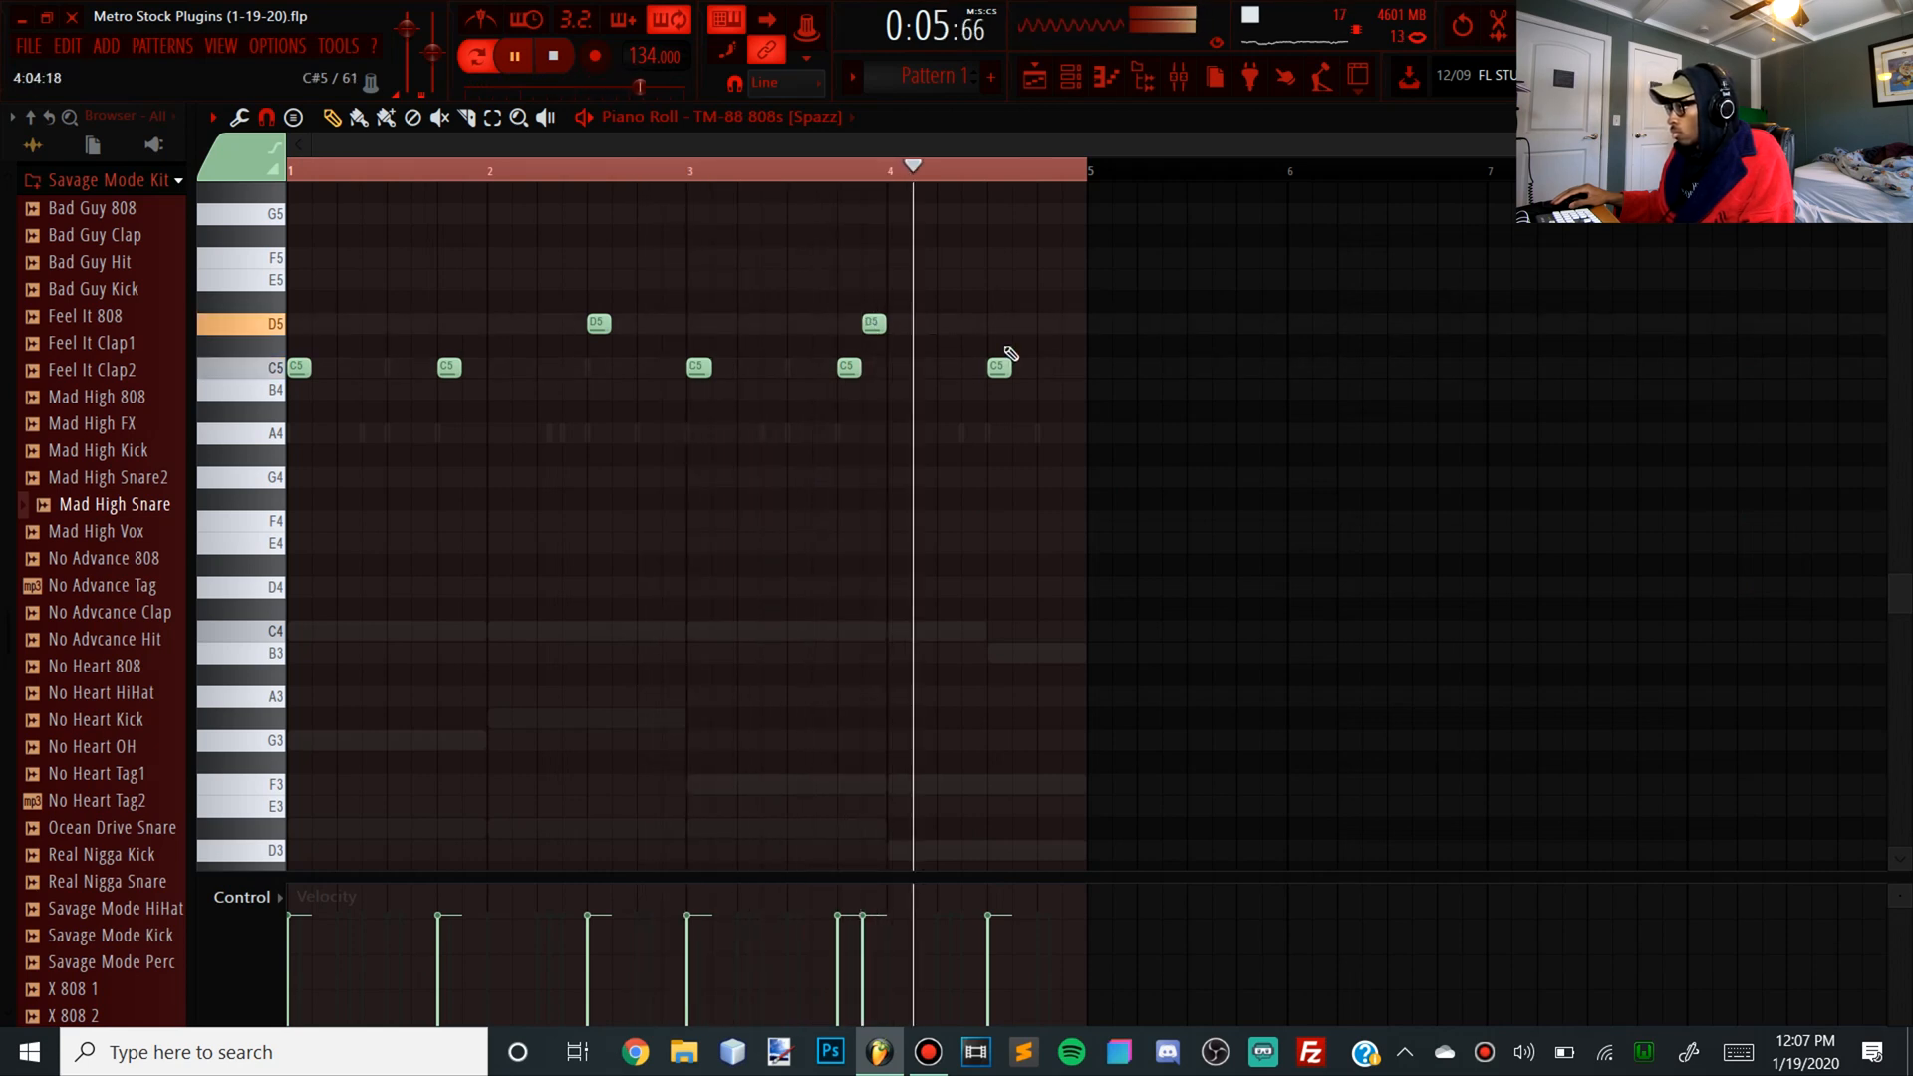
pyautogui.click(1082, 80)
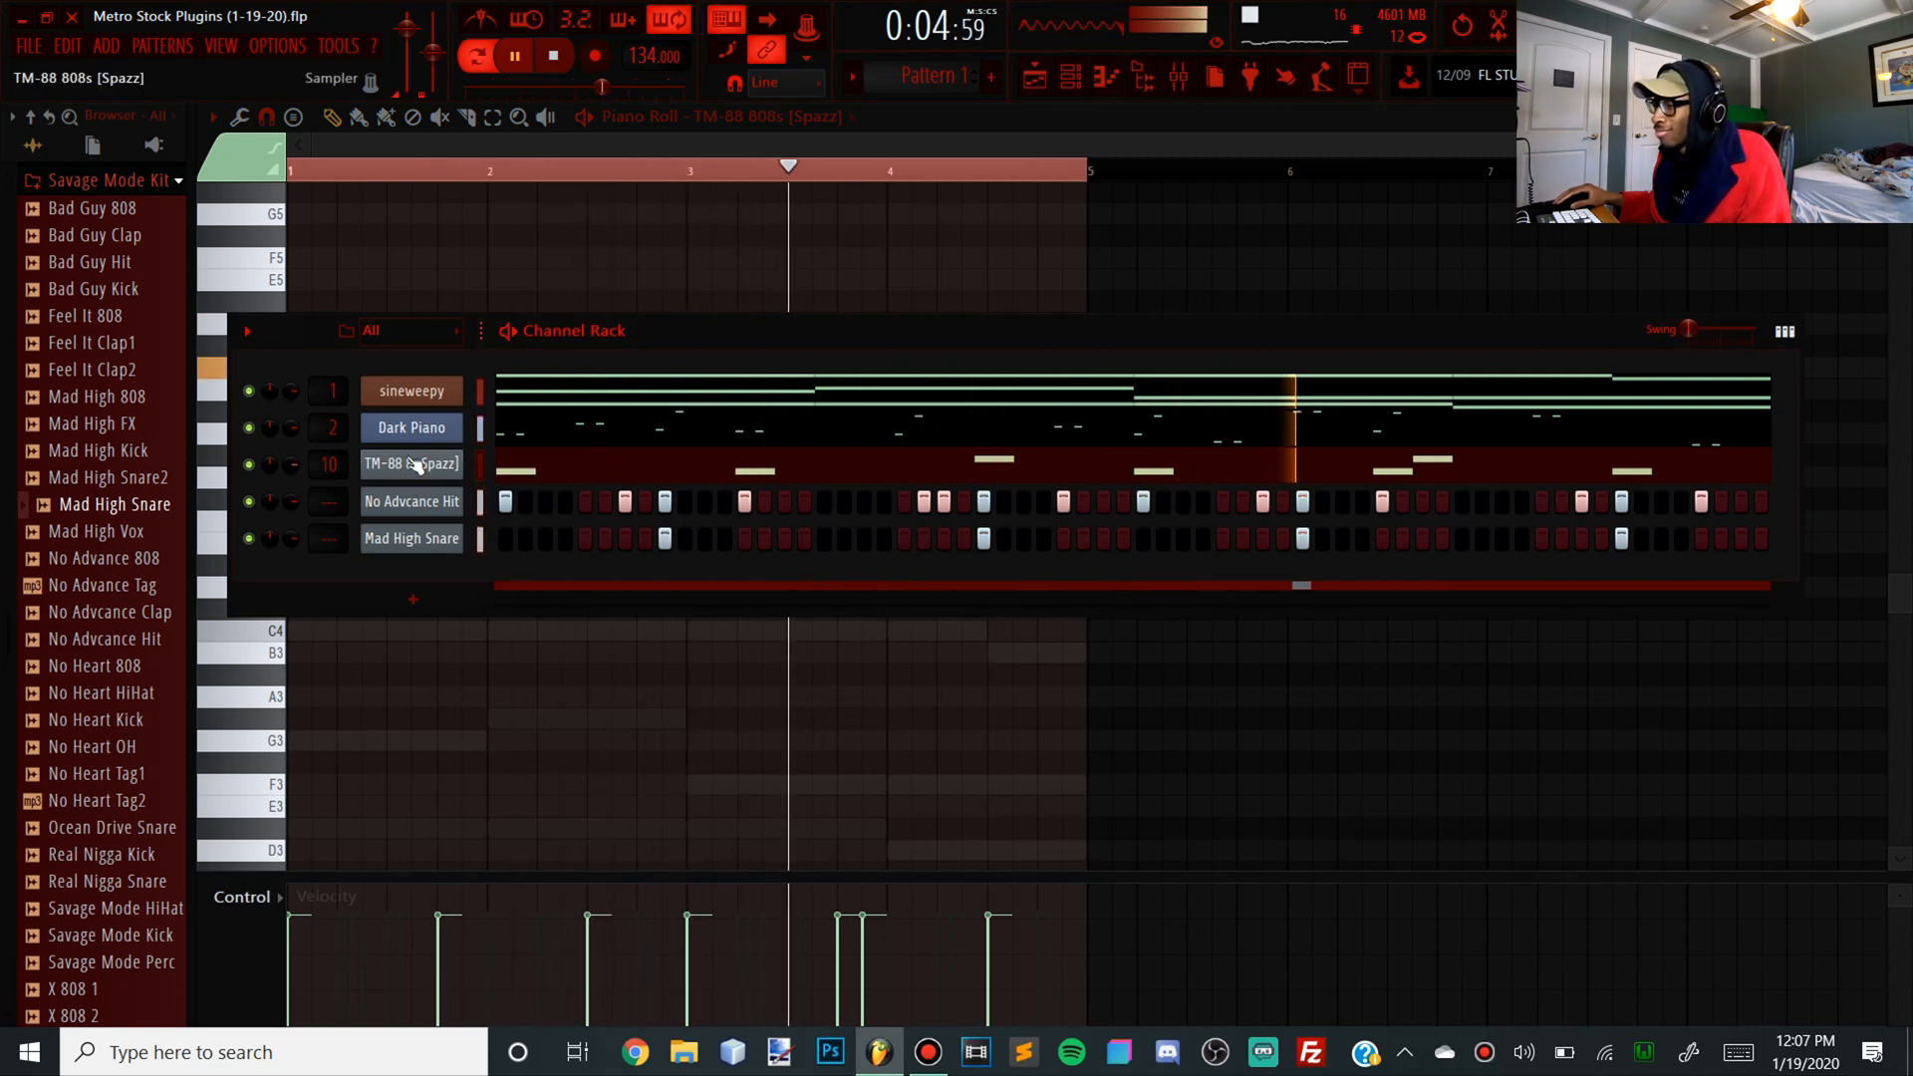
# Stop playback, open the TM88 drum kit's TM-88 Kicks folder and audition the Metro X TM-88 kick
pyautogui.click(558, 63)
pyautogui.scroll(6, 140, 498)
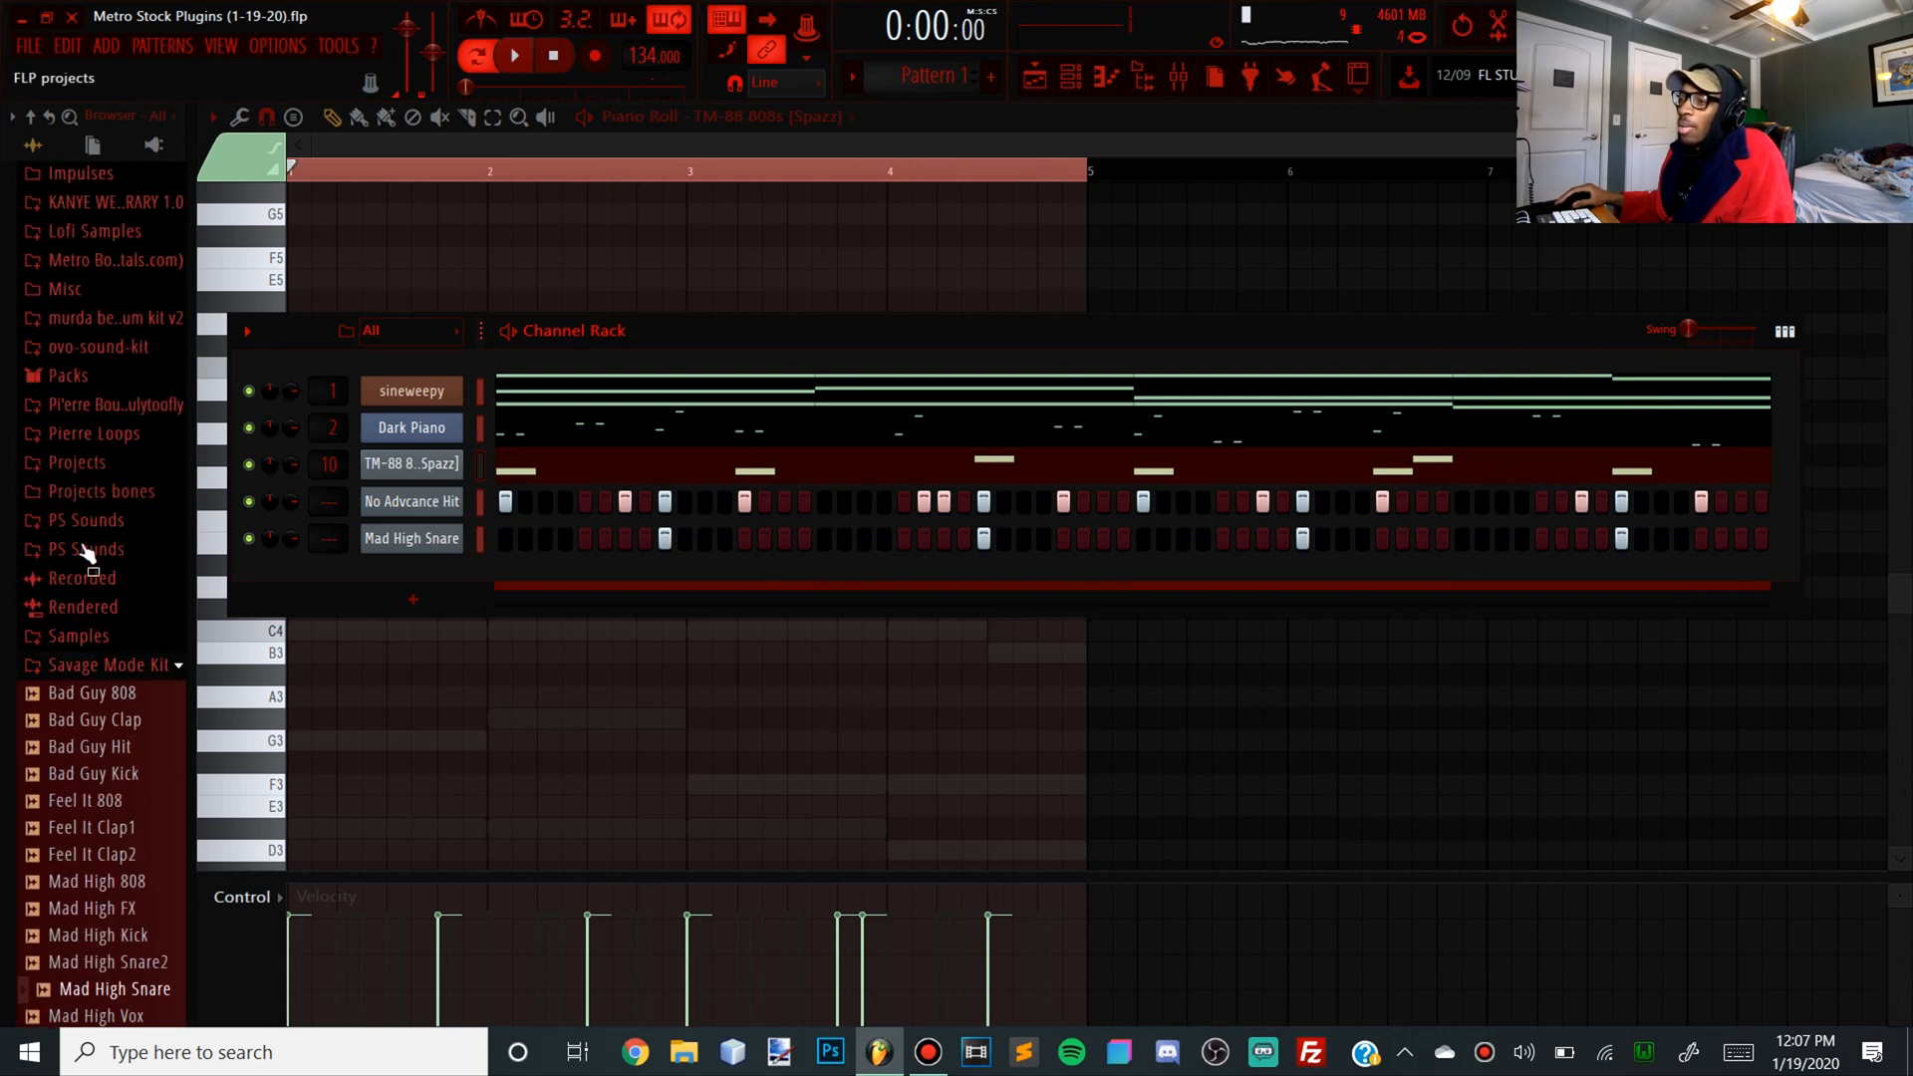
pyautogui.click(110, 666)
pyautogui.scroll(-6, 129, 558)
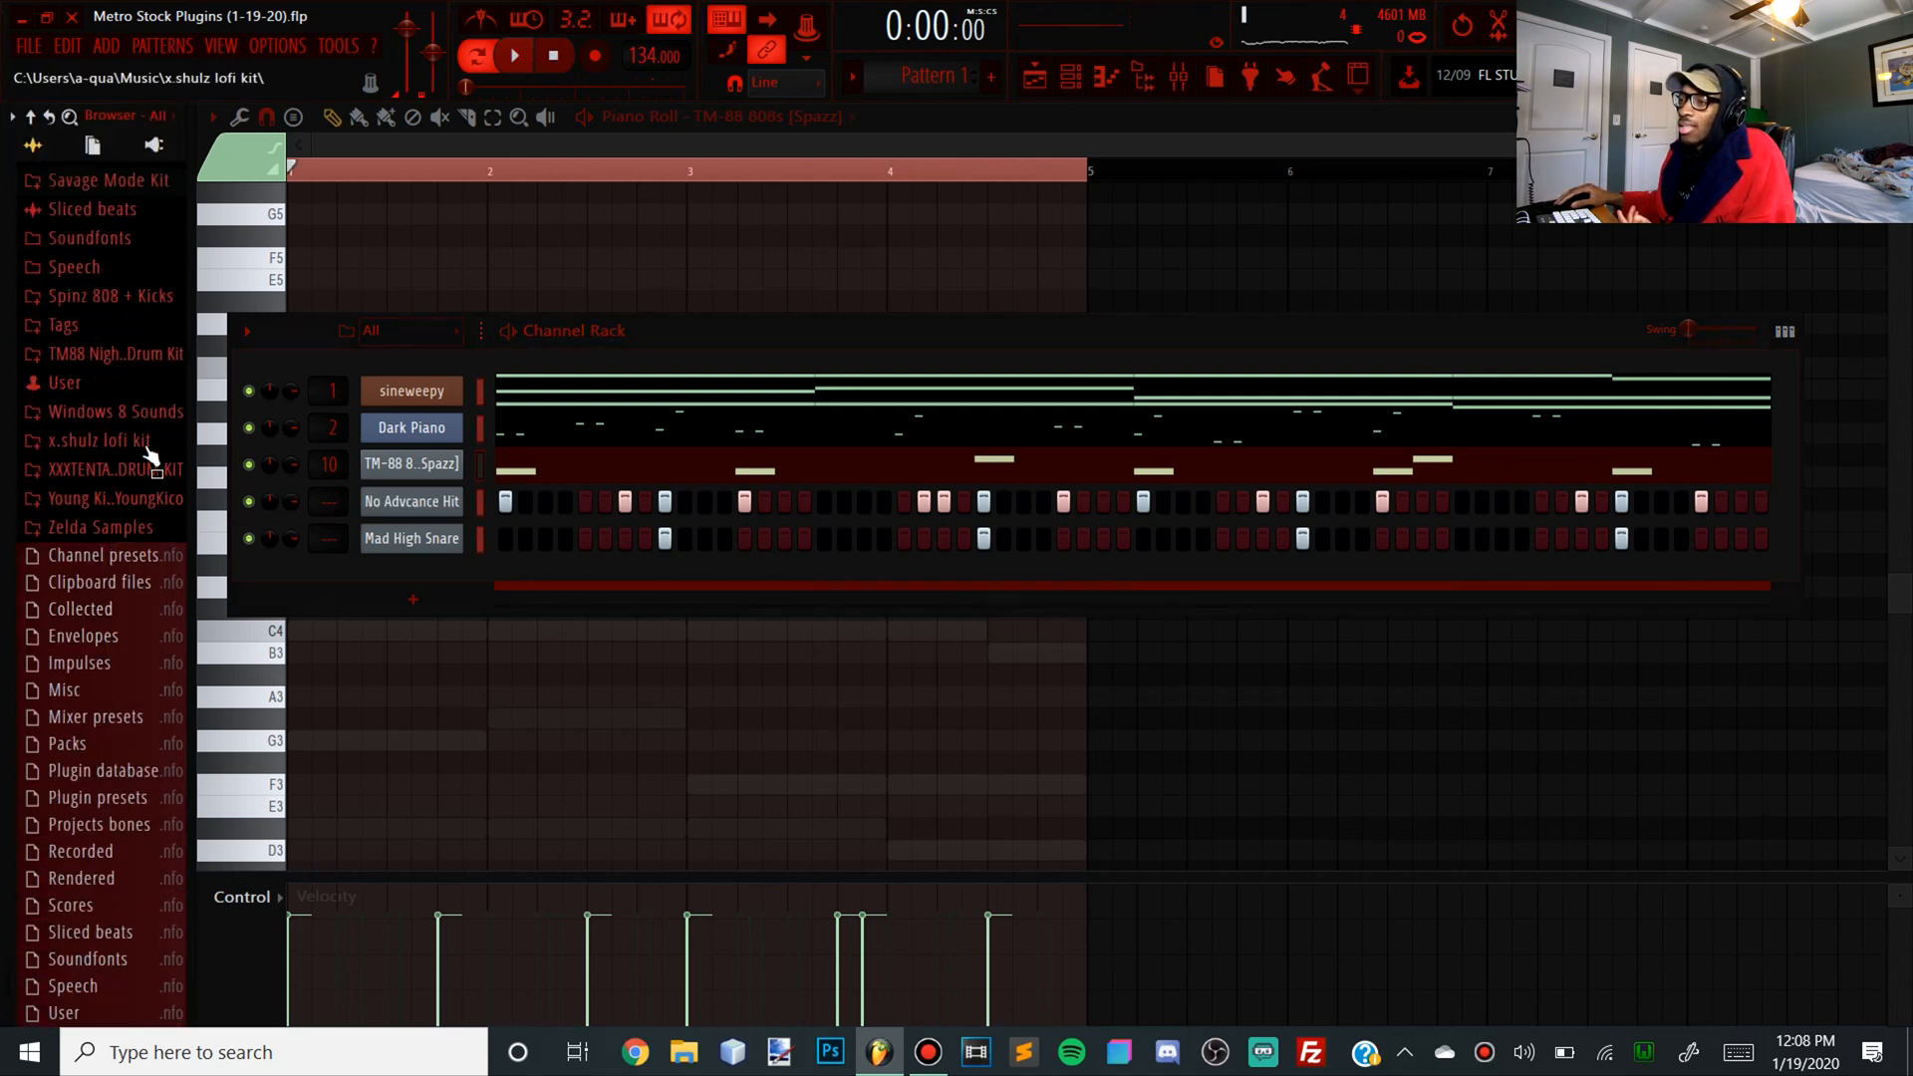
pyautogui.click(149, 332)
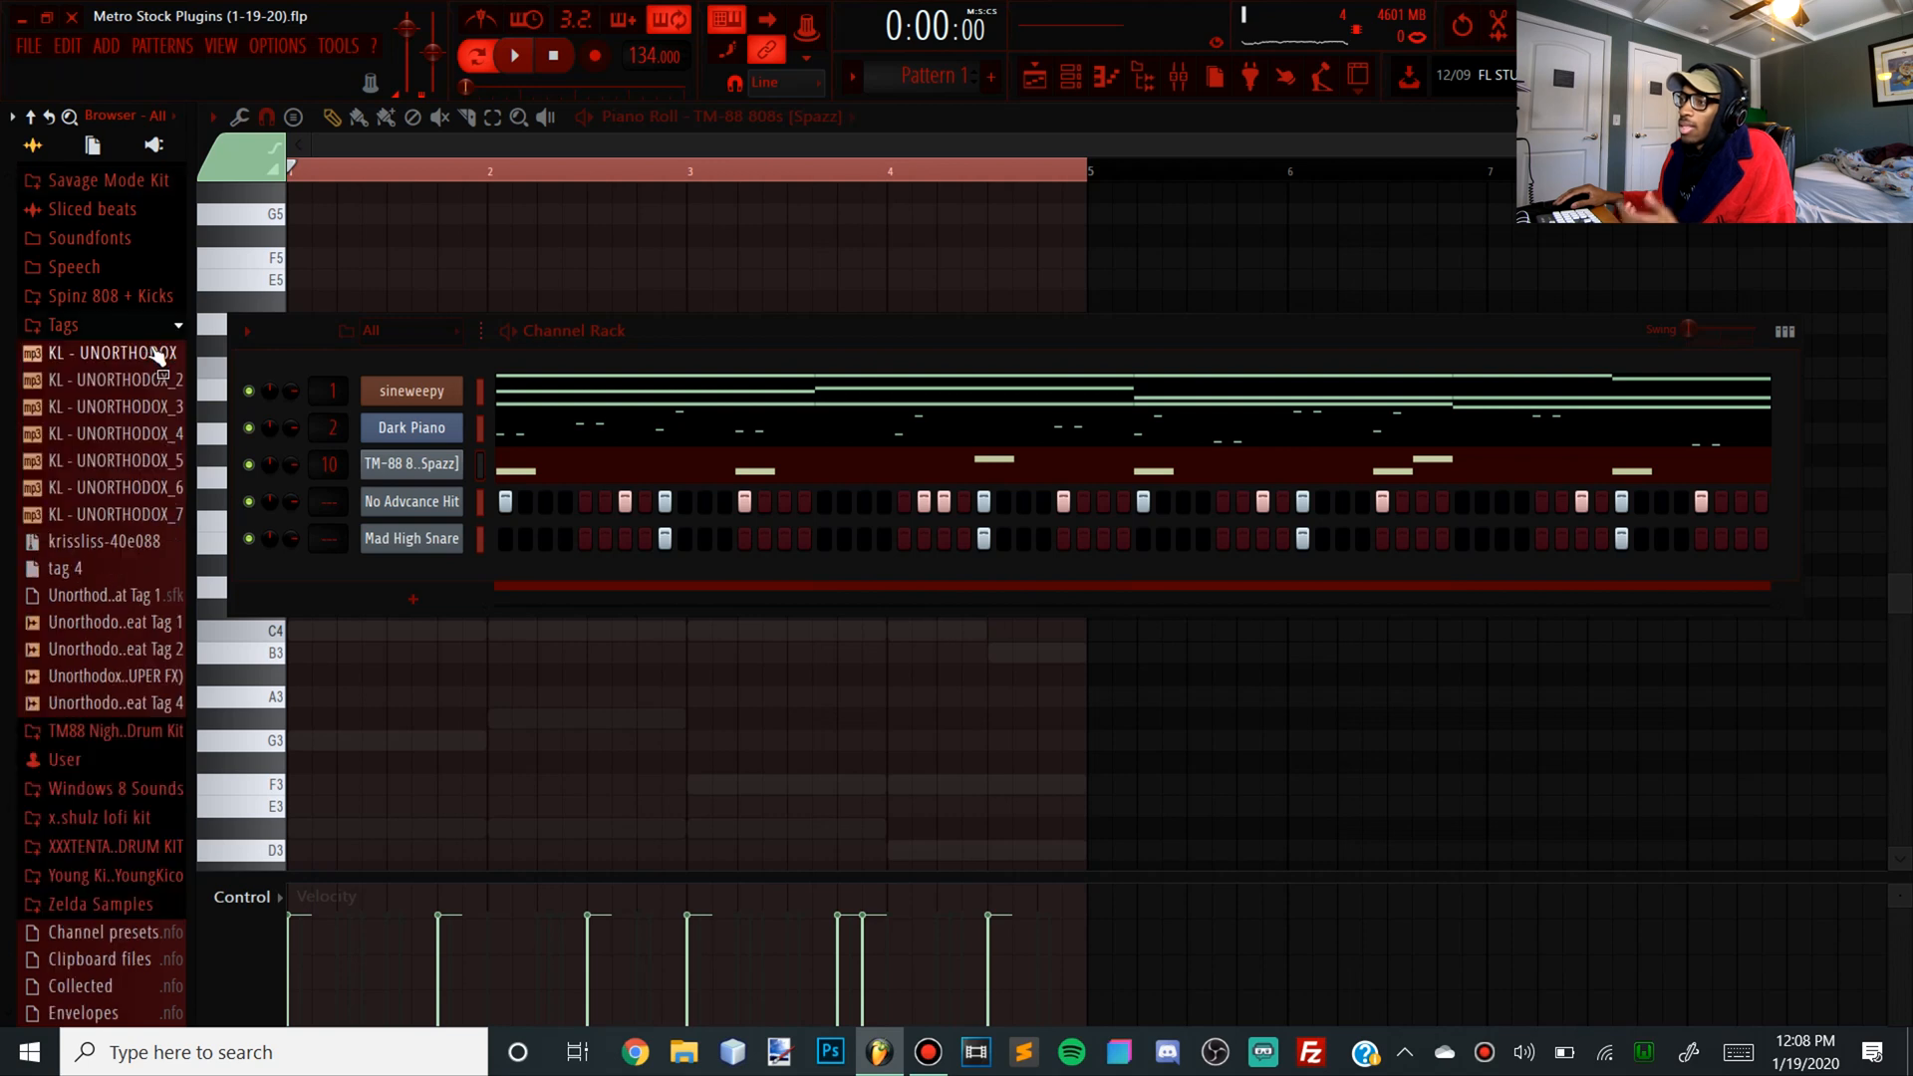
pyautogui.click(150, 331)
pyautogui.click(140, 354)
pyautogui.click(140, 556)
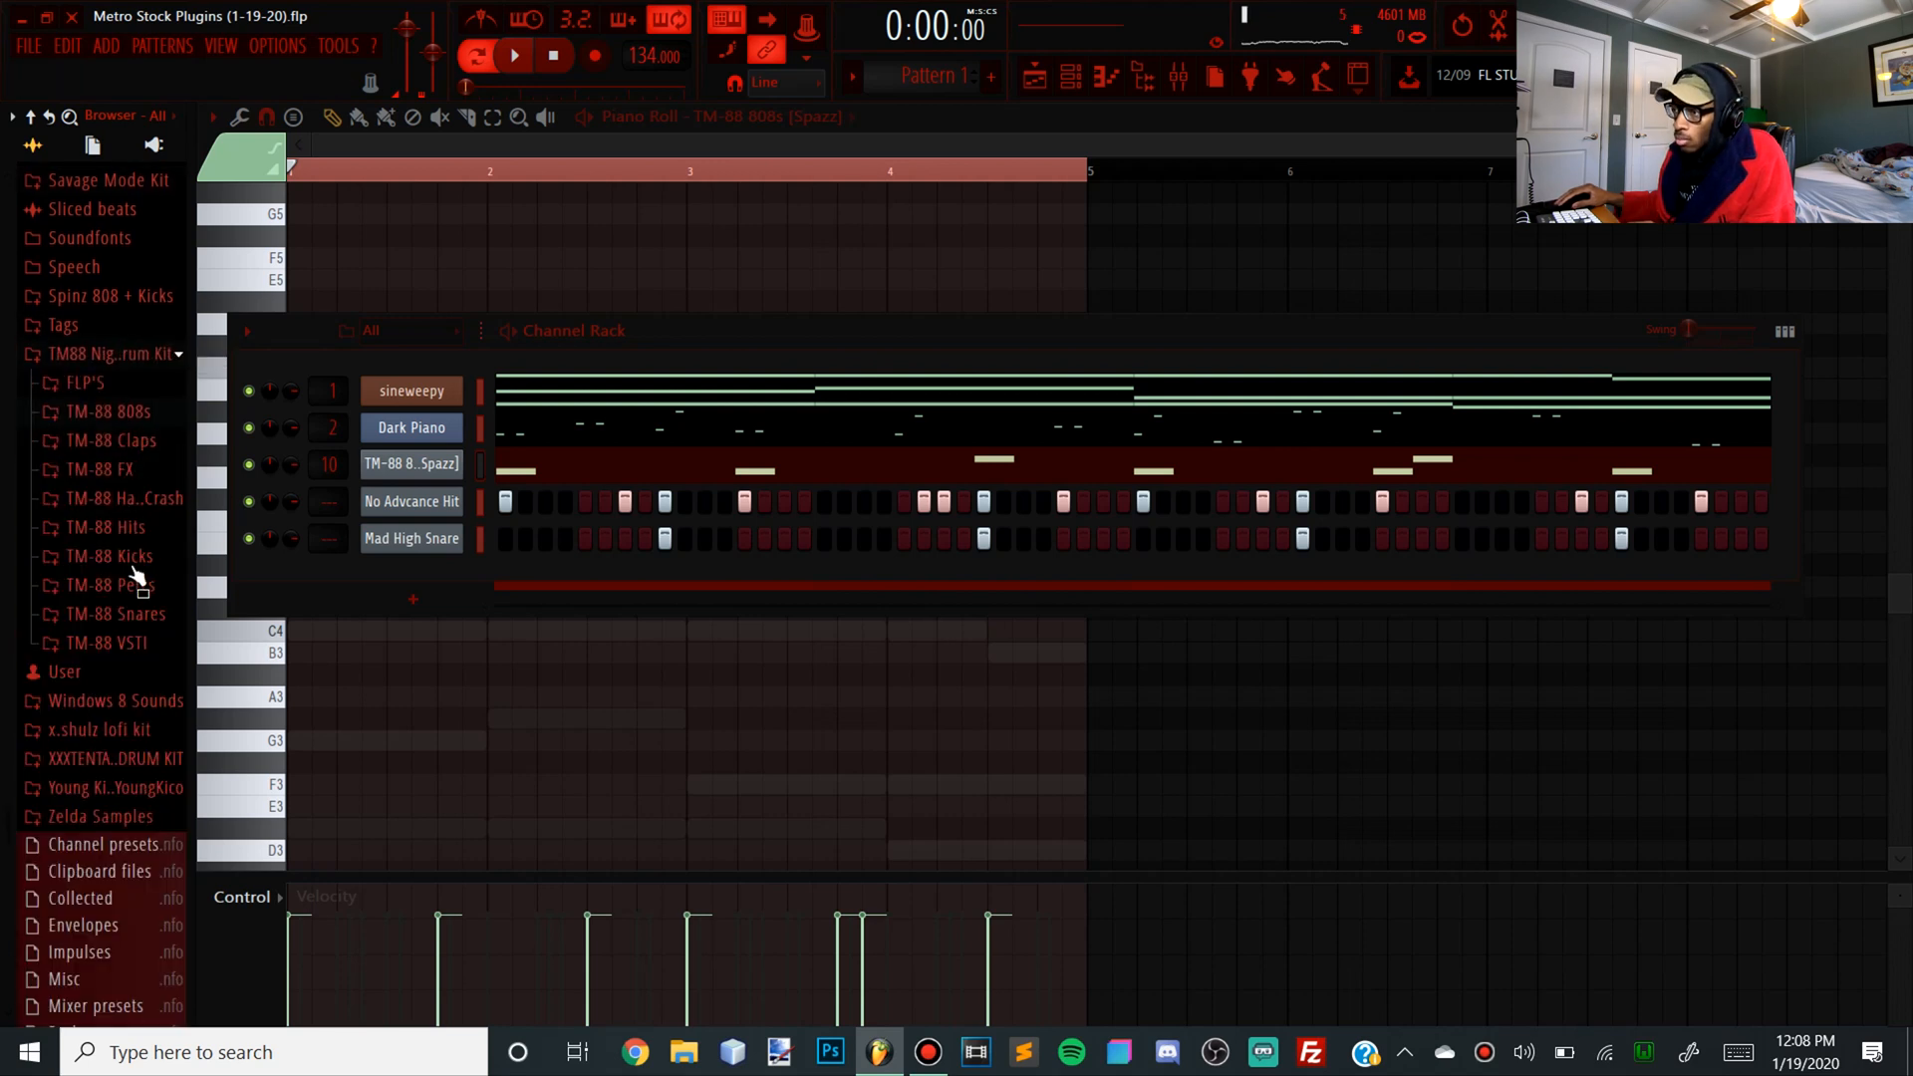
pyautogui.click(123, 639)
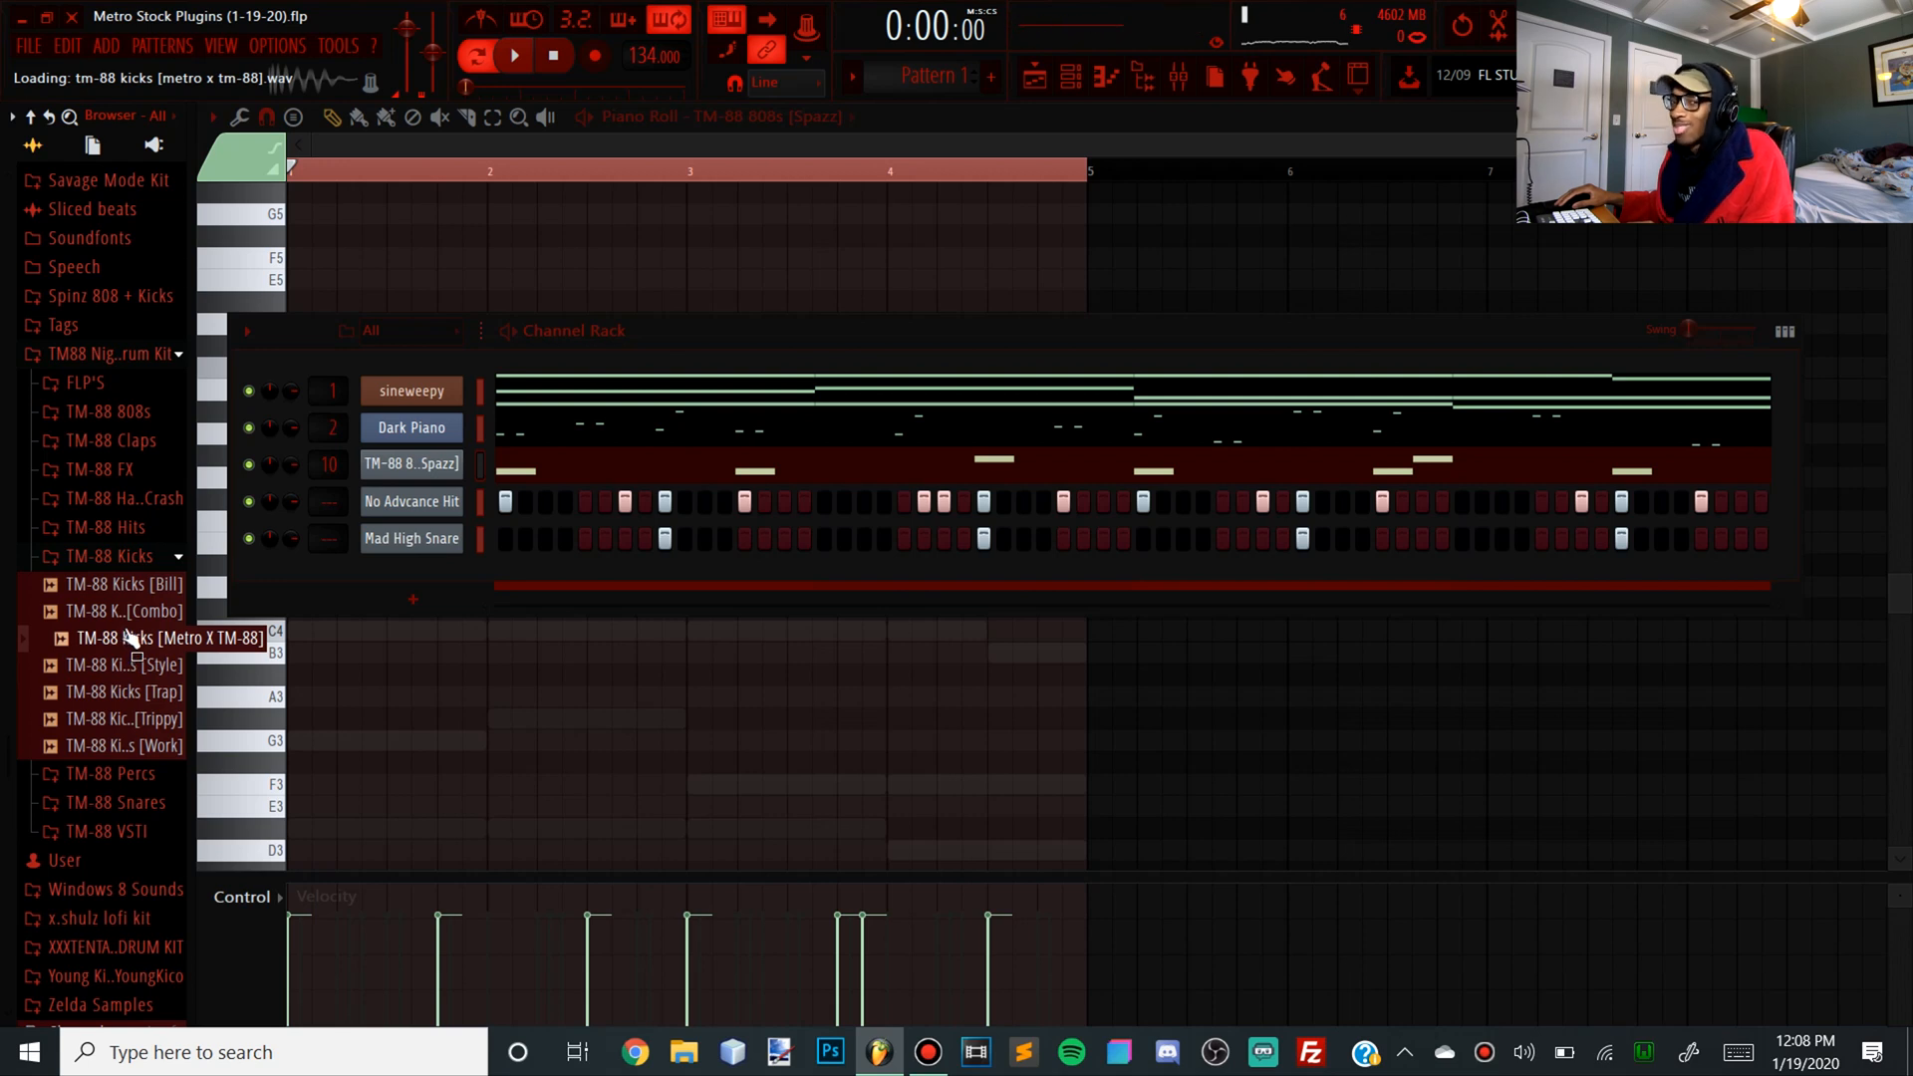
# Add TM-88 Kicks [Metro X TM-88] as a channel below the 808 and place kicks on steps 1 and 13
pyautogui.moveTo(130, 638); pyautogui.dragTo(545, 479)
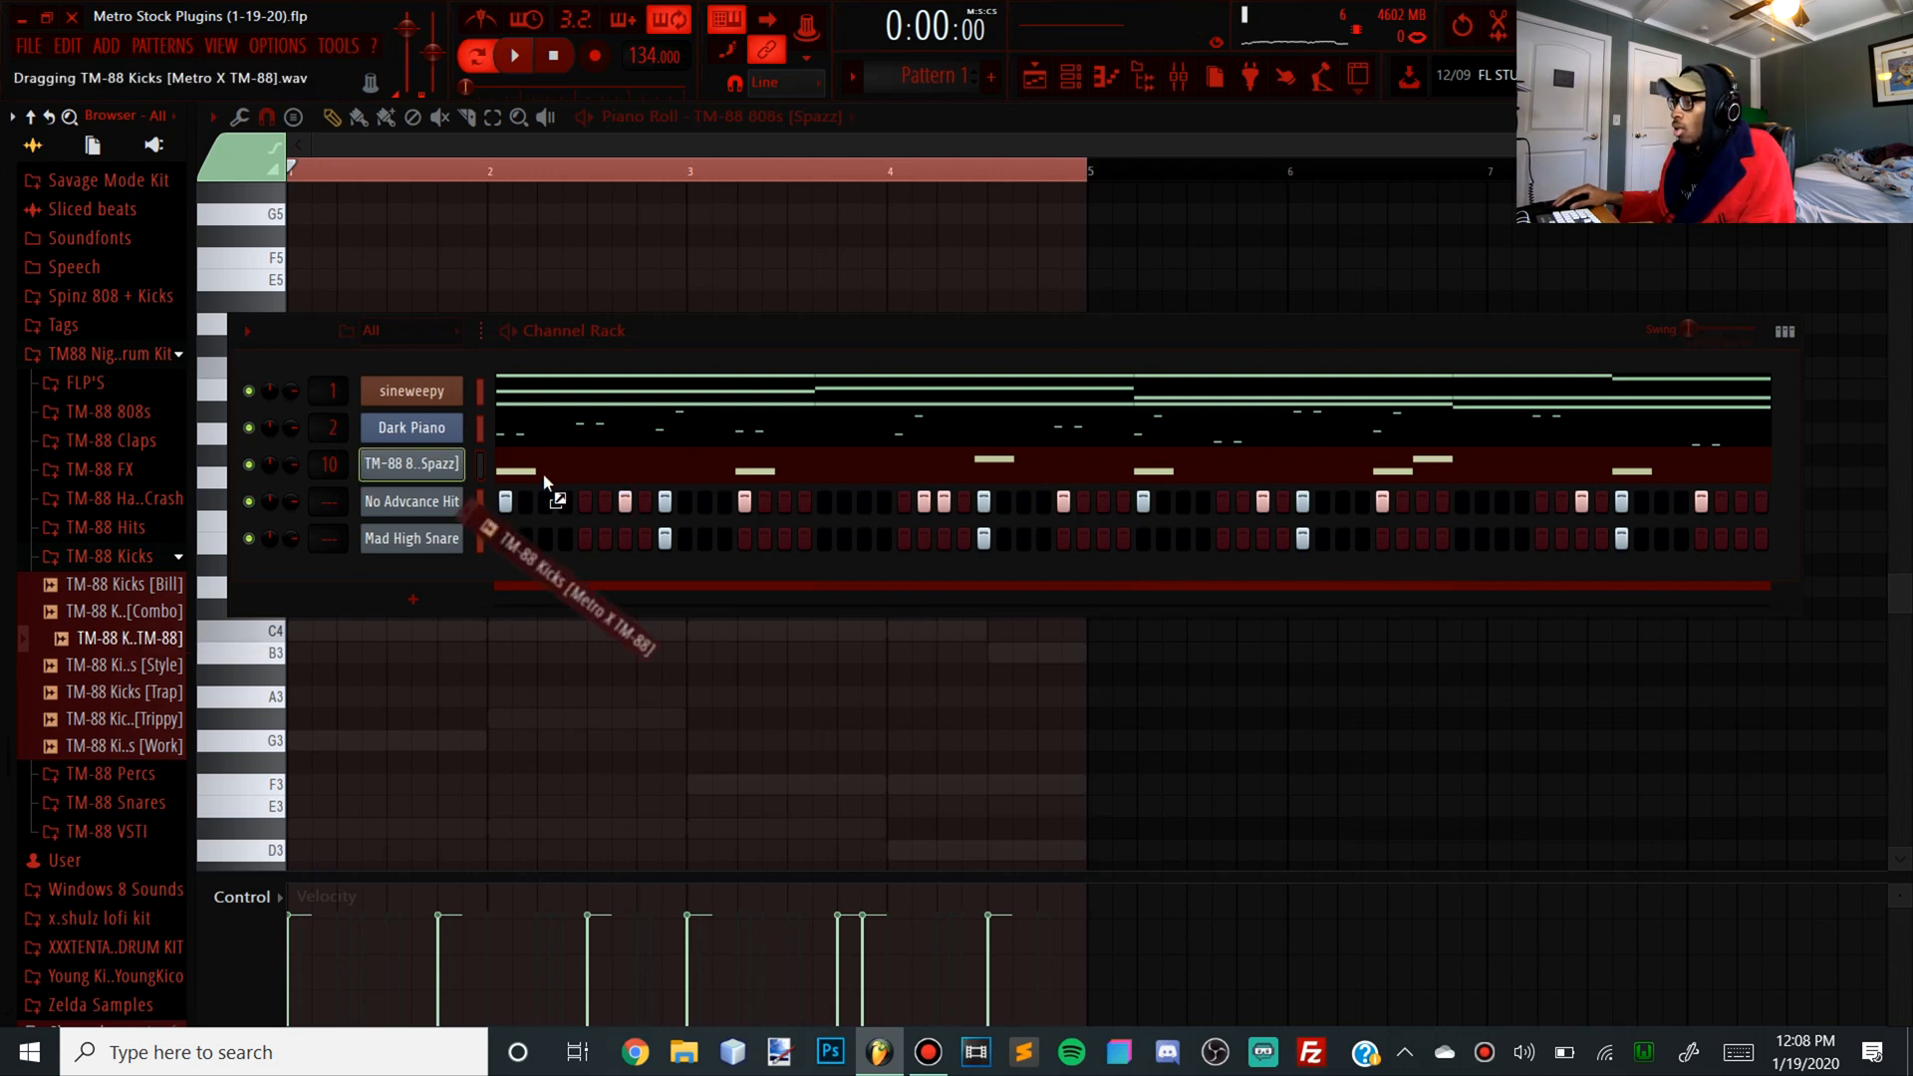
pyautogui.moveTo(398, 484); pyautogui.dragTo(404, 488)
pyautogui.press('space')
pyautogui.click(745, 501)
# Open the kick's piano roll and raise its first two notes to maximum velocity
pyautogui.rightClick(389, 510)
pyautogui.click(514, 501)
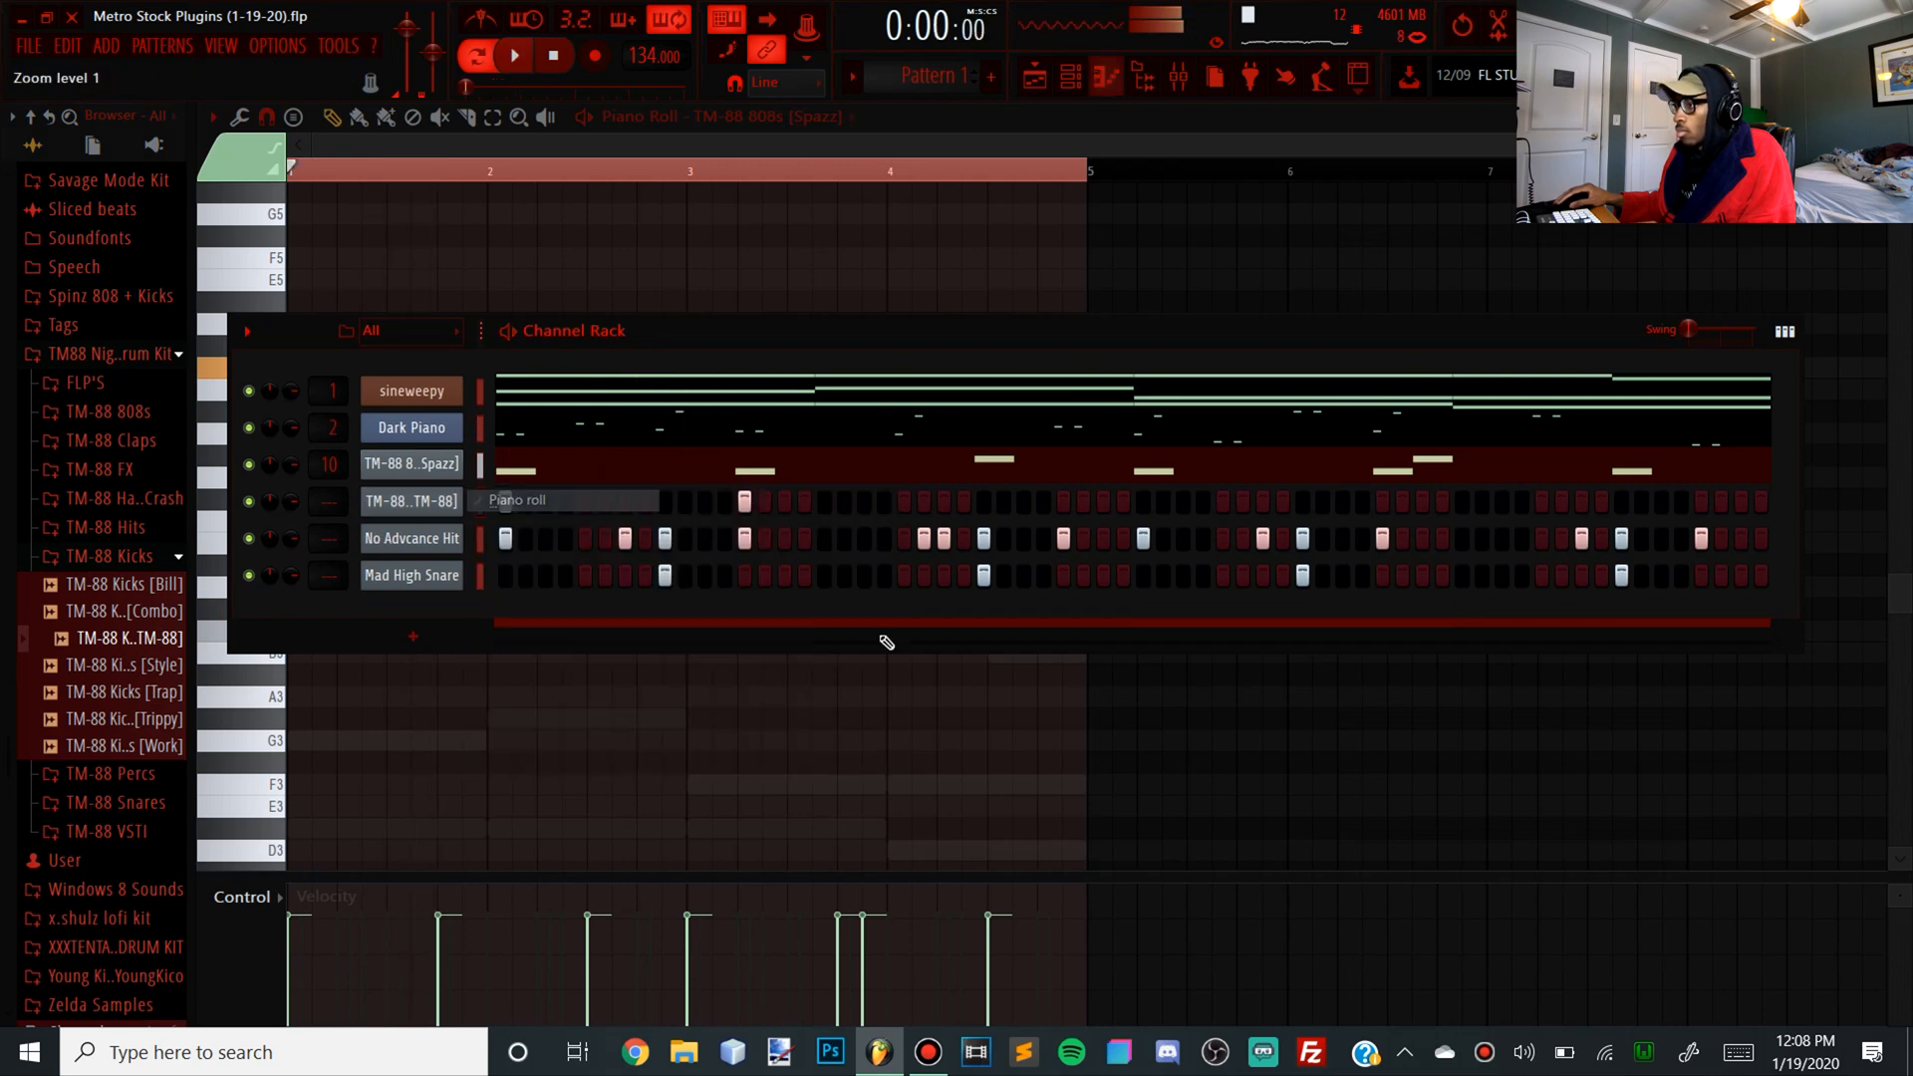
pyautogui.hotkey('ctrl', 'a')
pyautogui.moveTo(476, 891); pyautogui.dragTo(287, 887)
pyautogui.press('space')
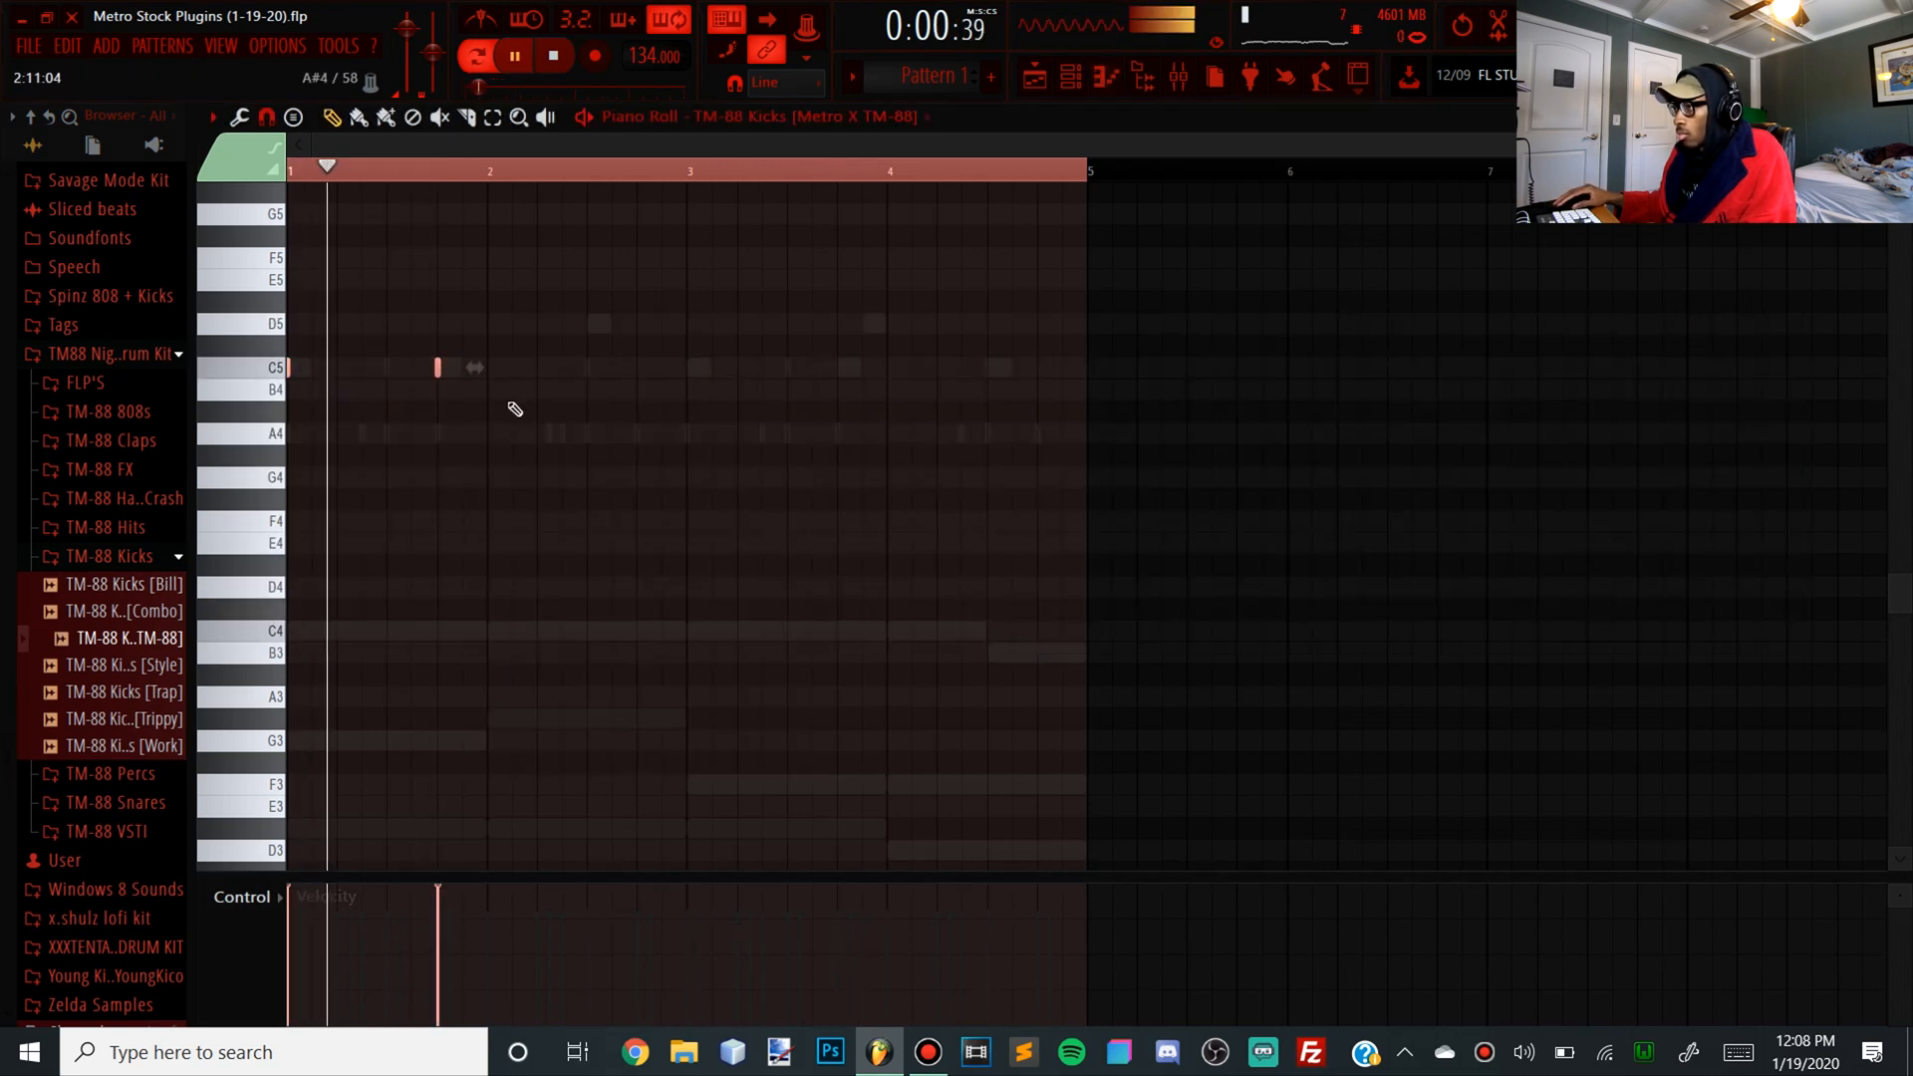
# Match the kick to the remaining 808 notes by adding hits on steps 25, 33, 45, 47 and 57
pyautogui.click(1072, 78)
pyautogui.press('space')
pyautogui.press('space')
pyautogui.click(1383, 500)
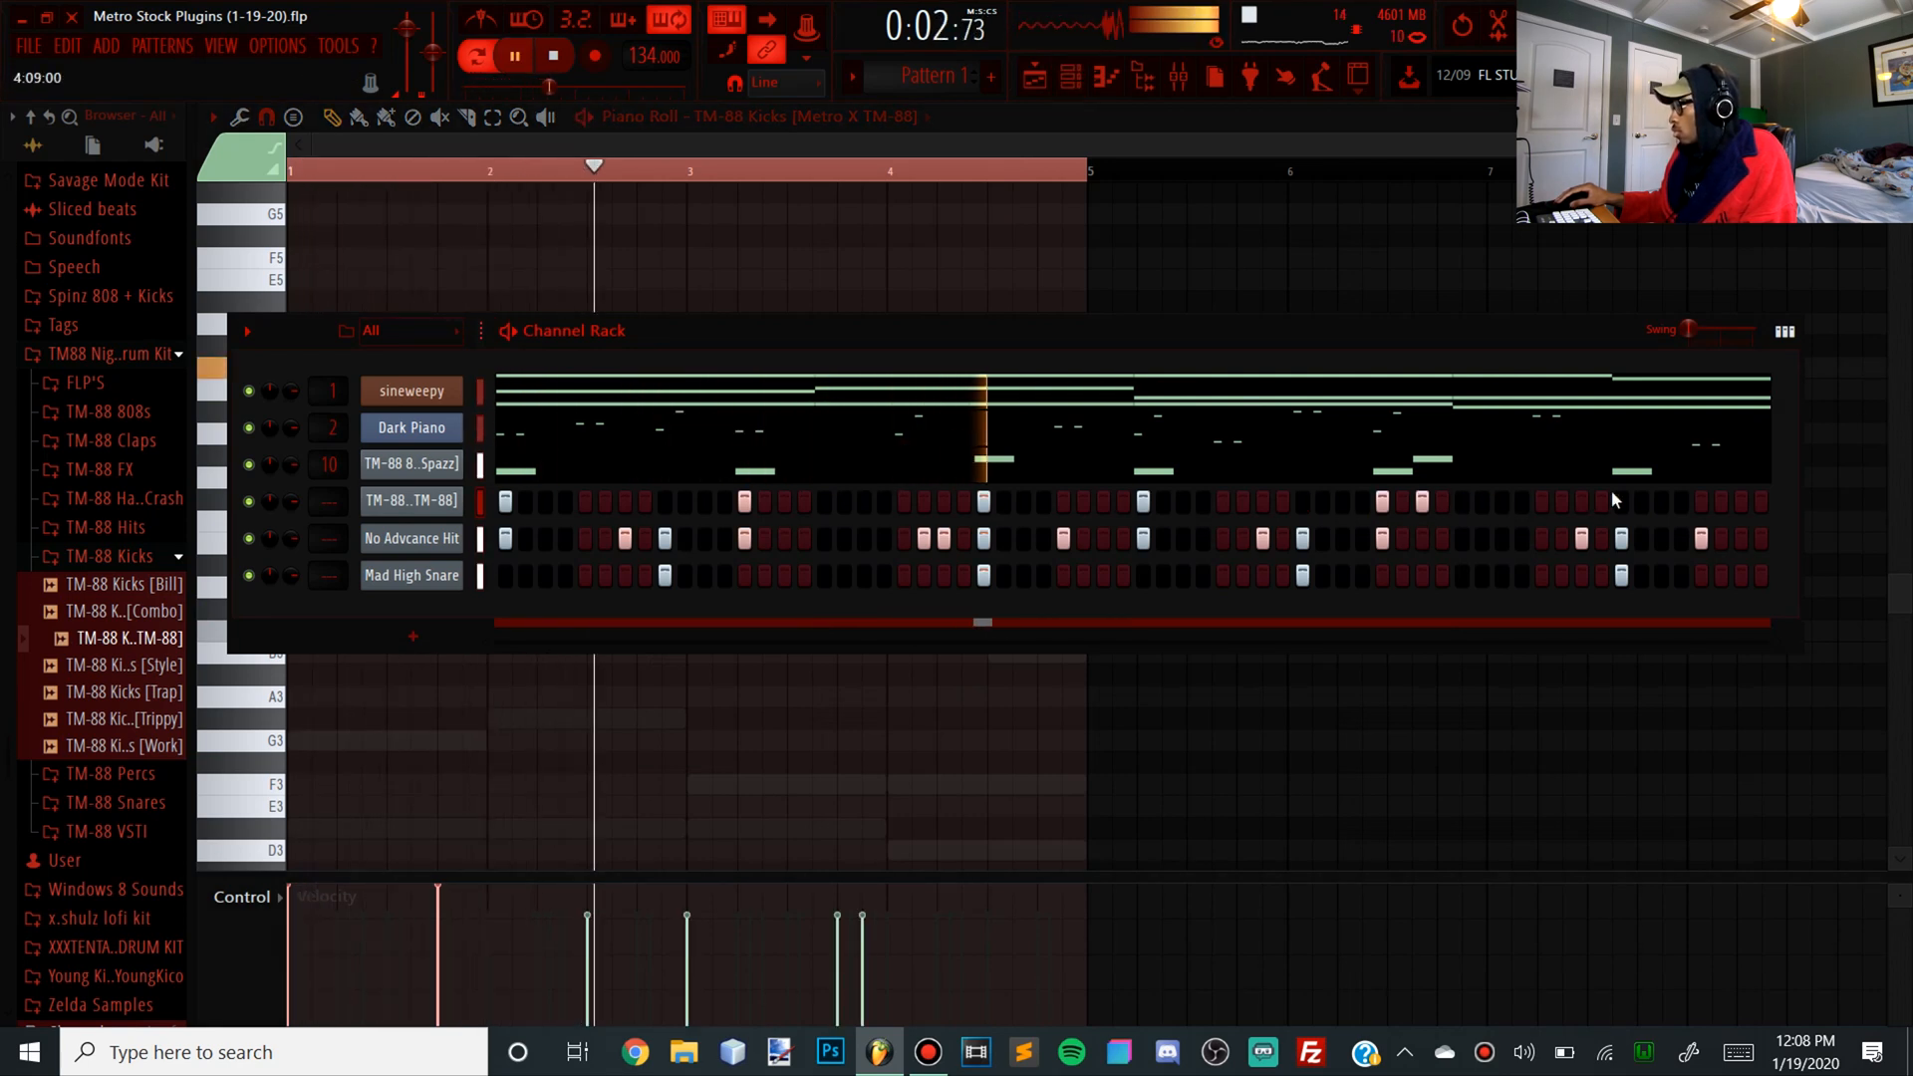
# Select all seven kick notes in the piano roll and raise their velocities to maximum
pyautogui.press('F6')
pyautogui.moveTo(1098, 528)
pyautogui.mouseDown()
pyautogui.moveTo(1022, 447)
pyautogui.moveTo(239, 179)
pyautogui.mouseUp()
pyautogui.moveTo(994, 897); pyautogui.dragTo(299, 867)
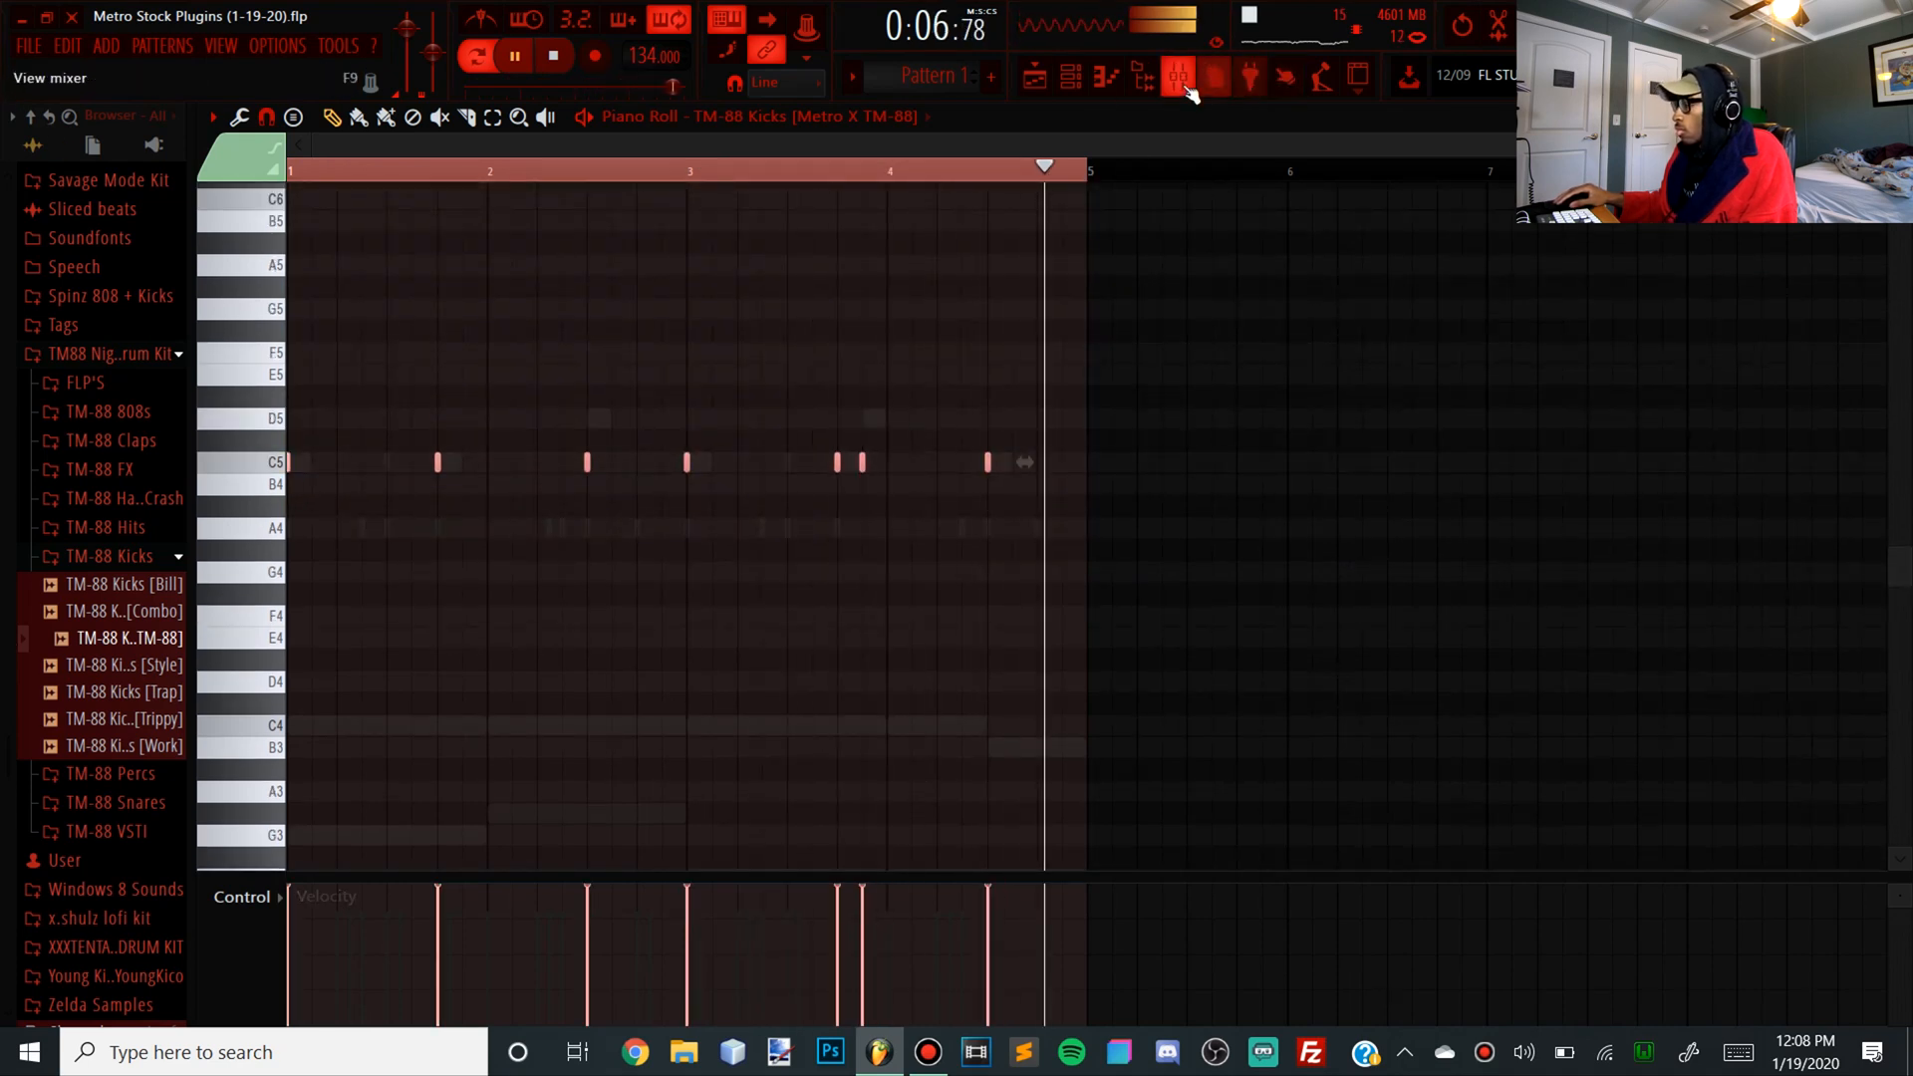
# Select the 808, kick, No Advcance Hit and Mad High Snare channels and route them to mixer tracks 10 to 13
pyautogui.press('F9')
pyautogui.click(1083, 84)
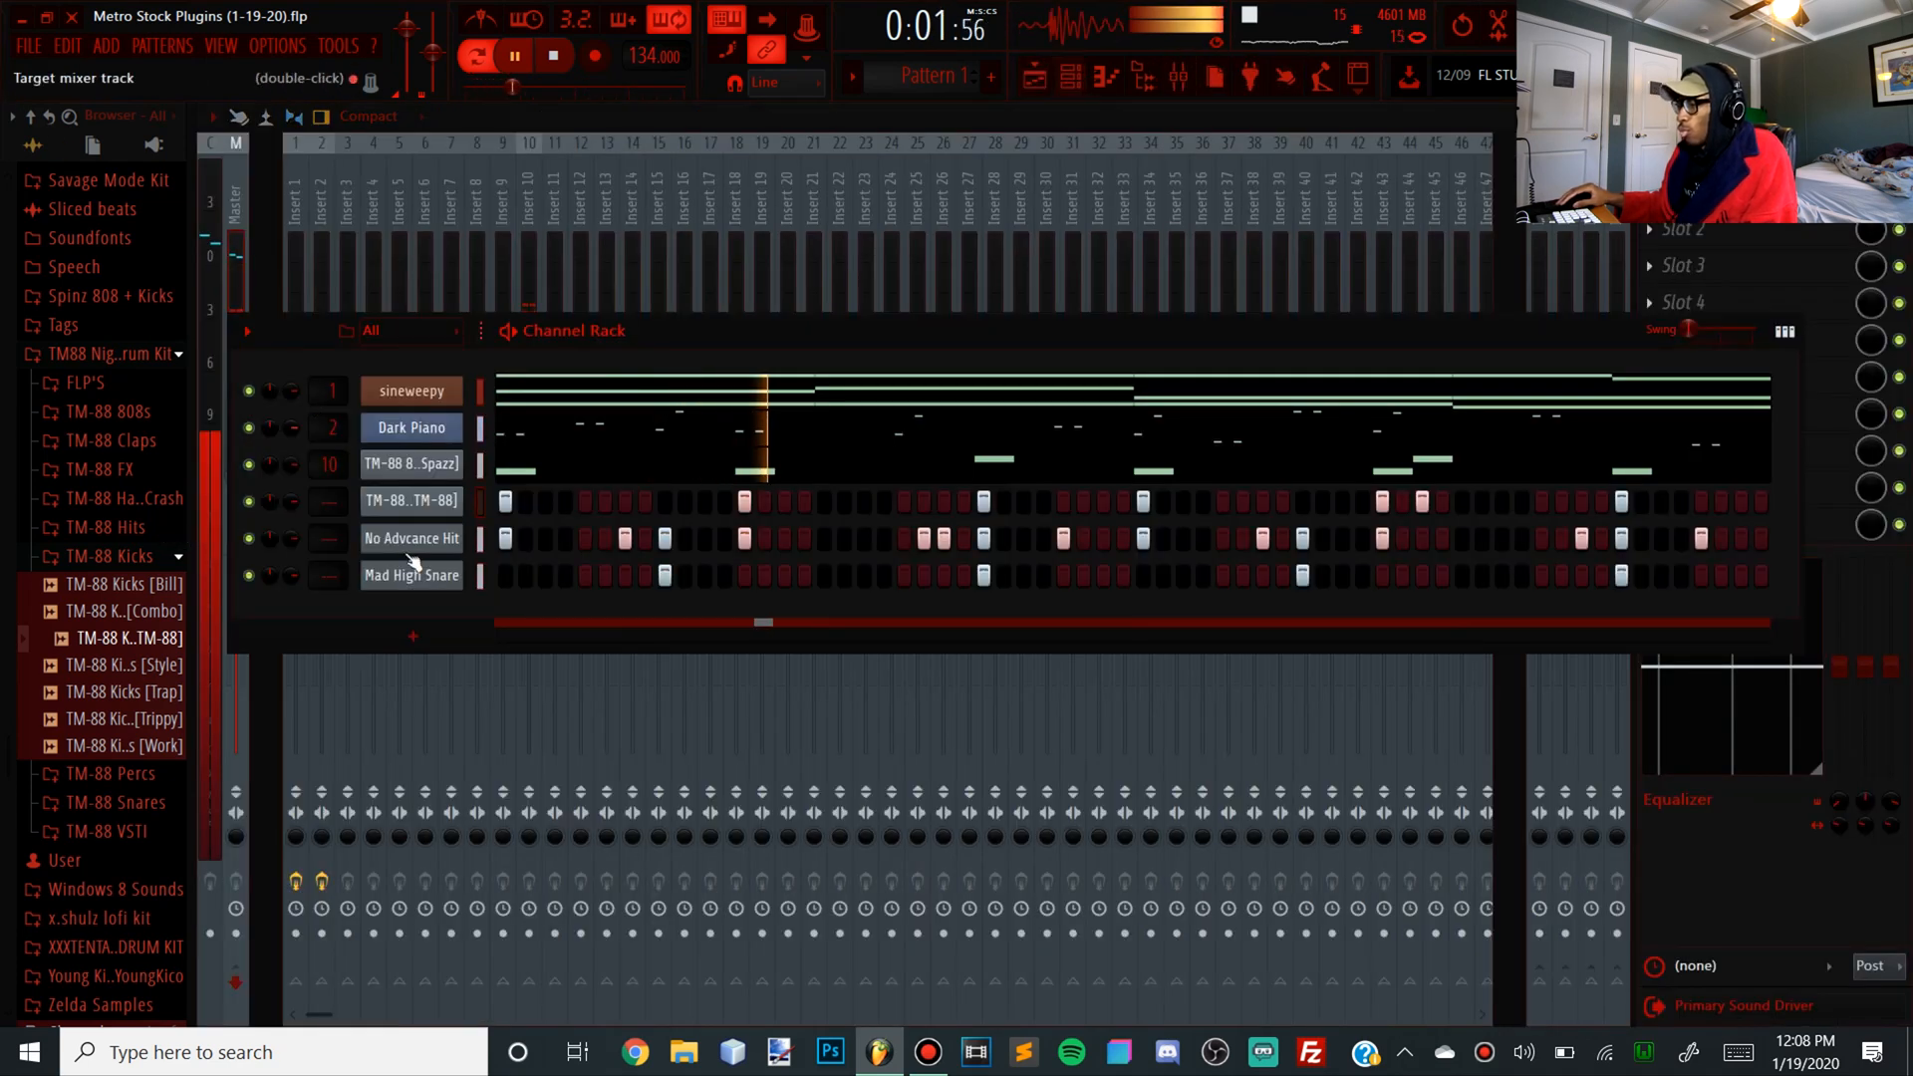
pyautogui.moveTo(478, 469); pyautogui.dragTo(477, 604)
pyautogui.moveTo(478, 466); pyautogui.dragTo(480, 576)
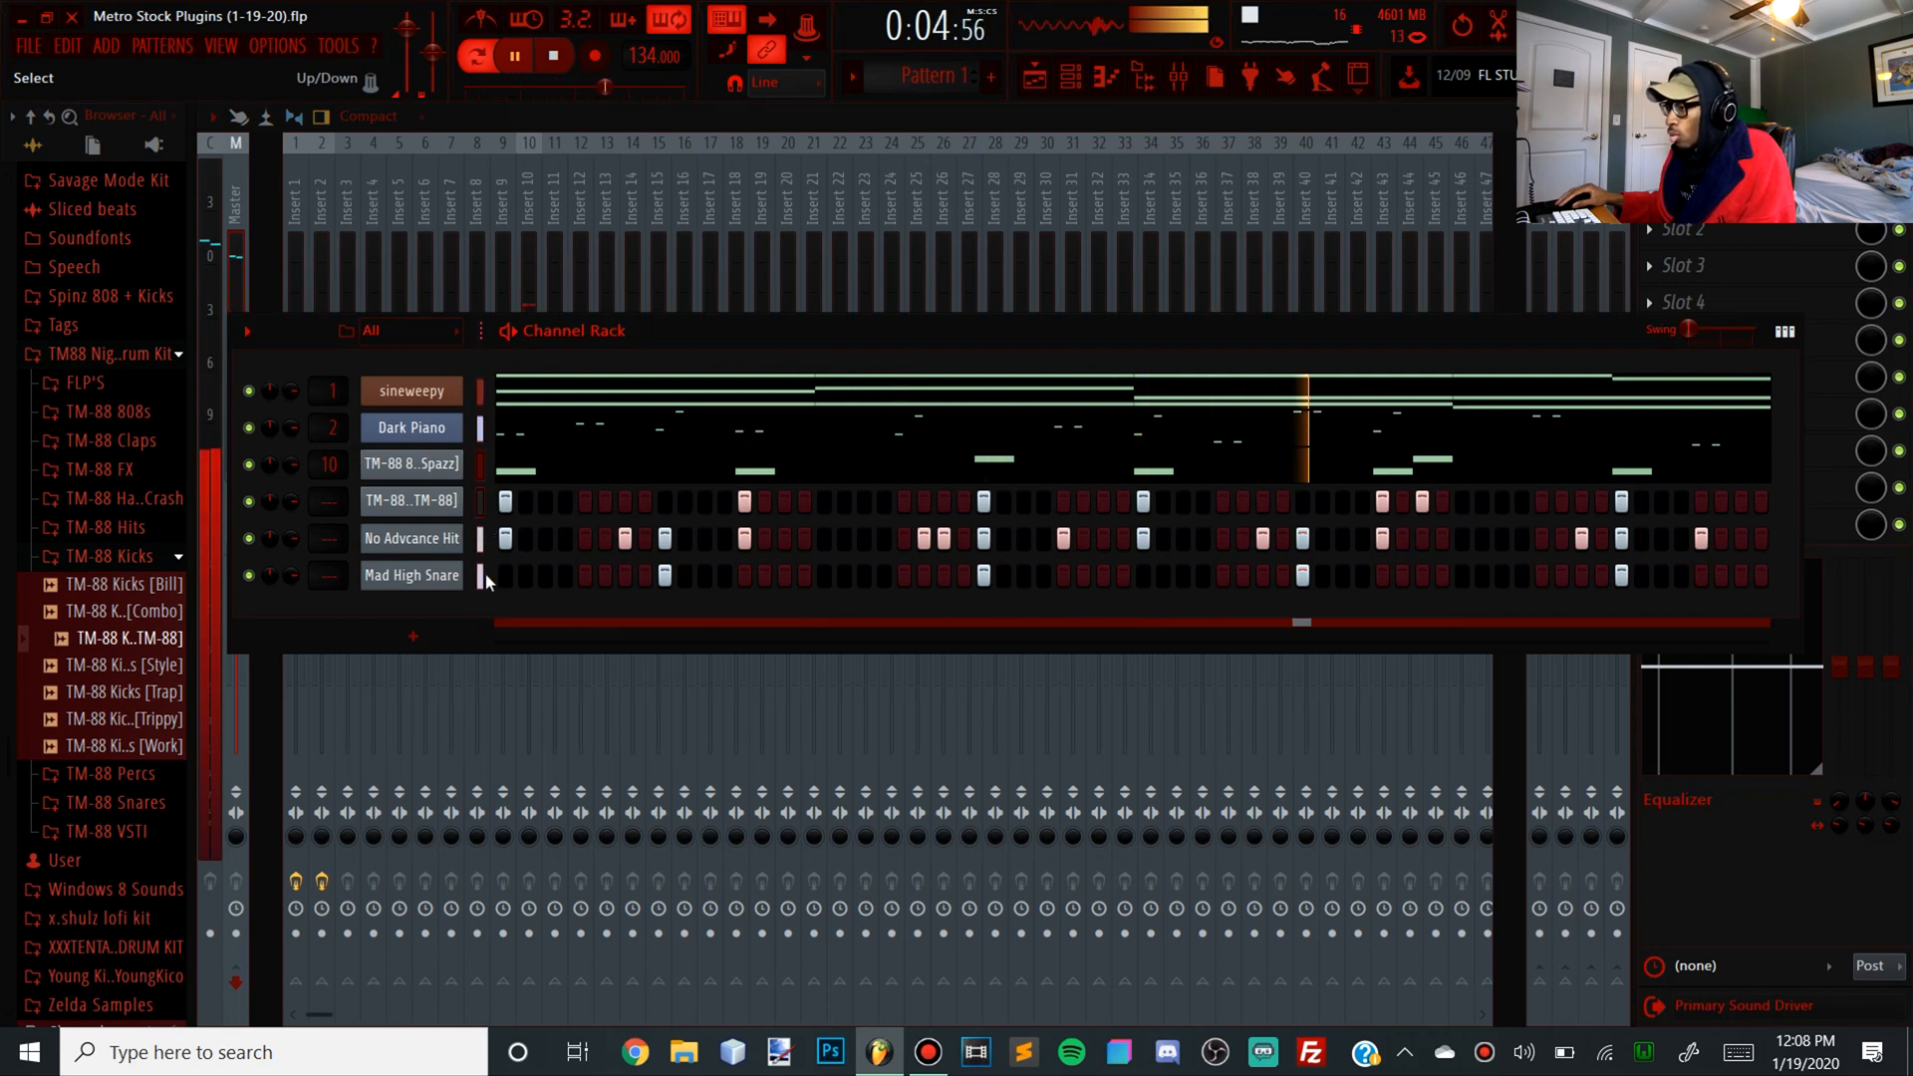
pyautogui.click(540, 241)
pyautogui.hotkey('ctrl', 'l')
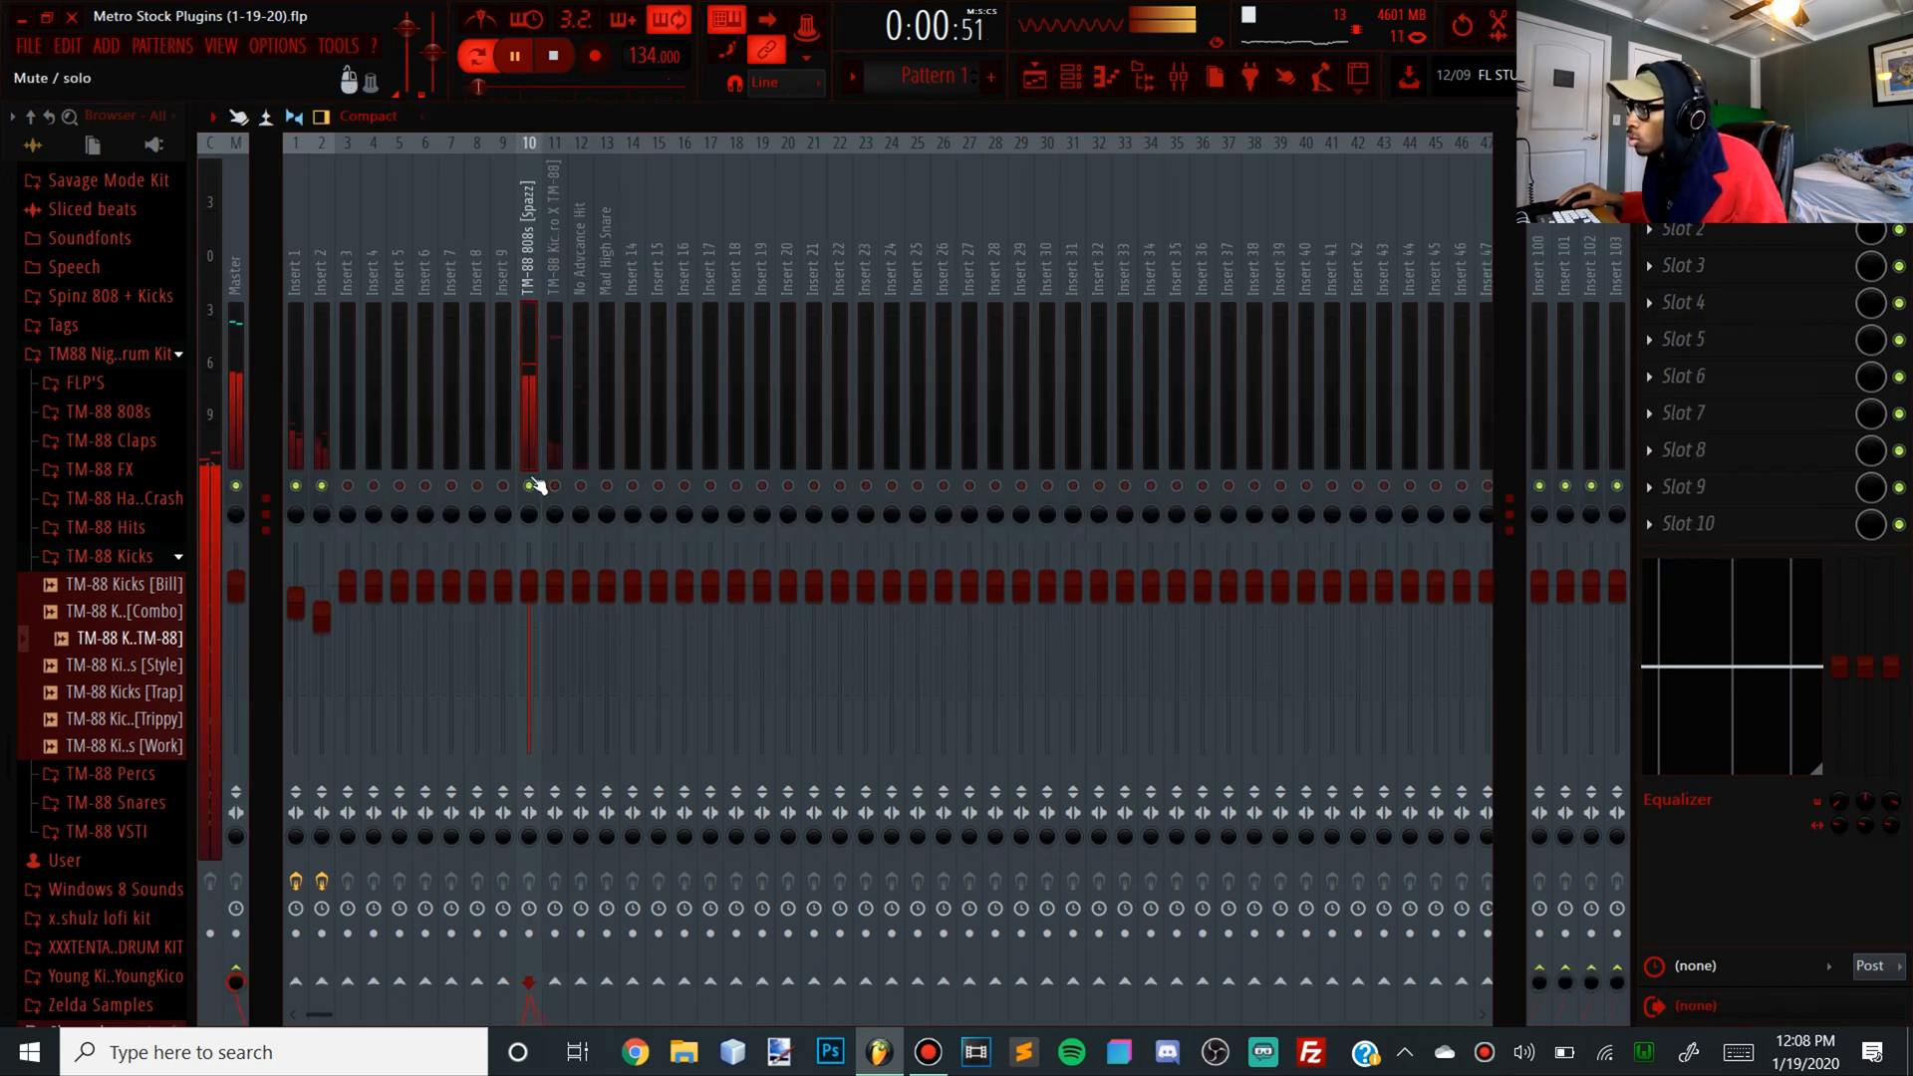
# Unsolo the TM-88 808s mixer track, insert Fruity WaveShaper on it and bend the curve upward
pyautogui.rightClick(529, 486)
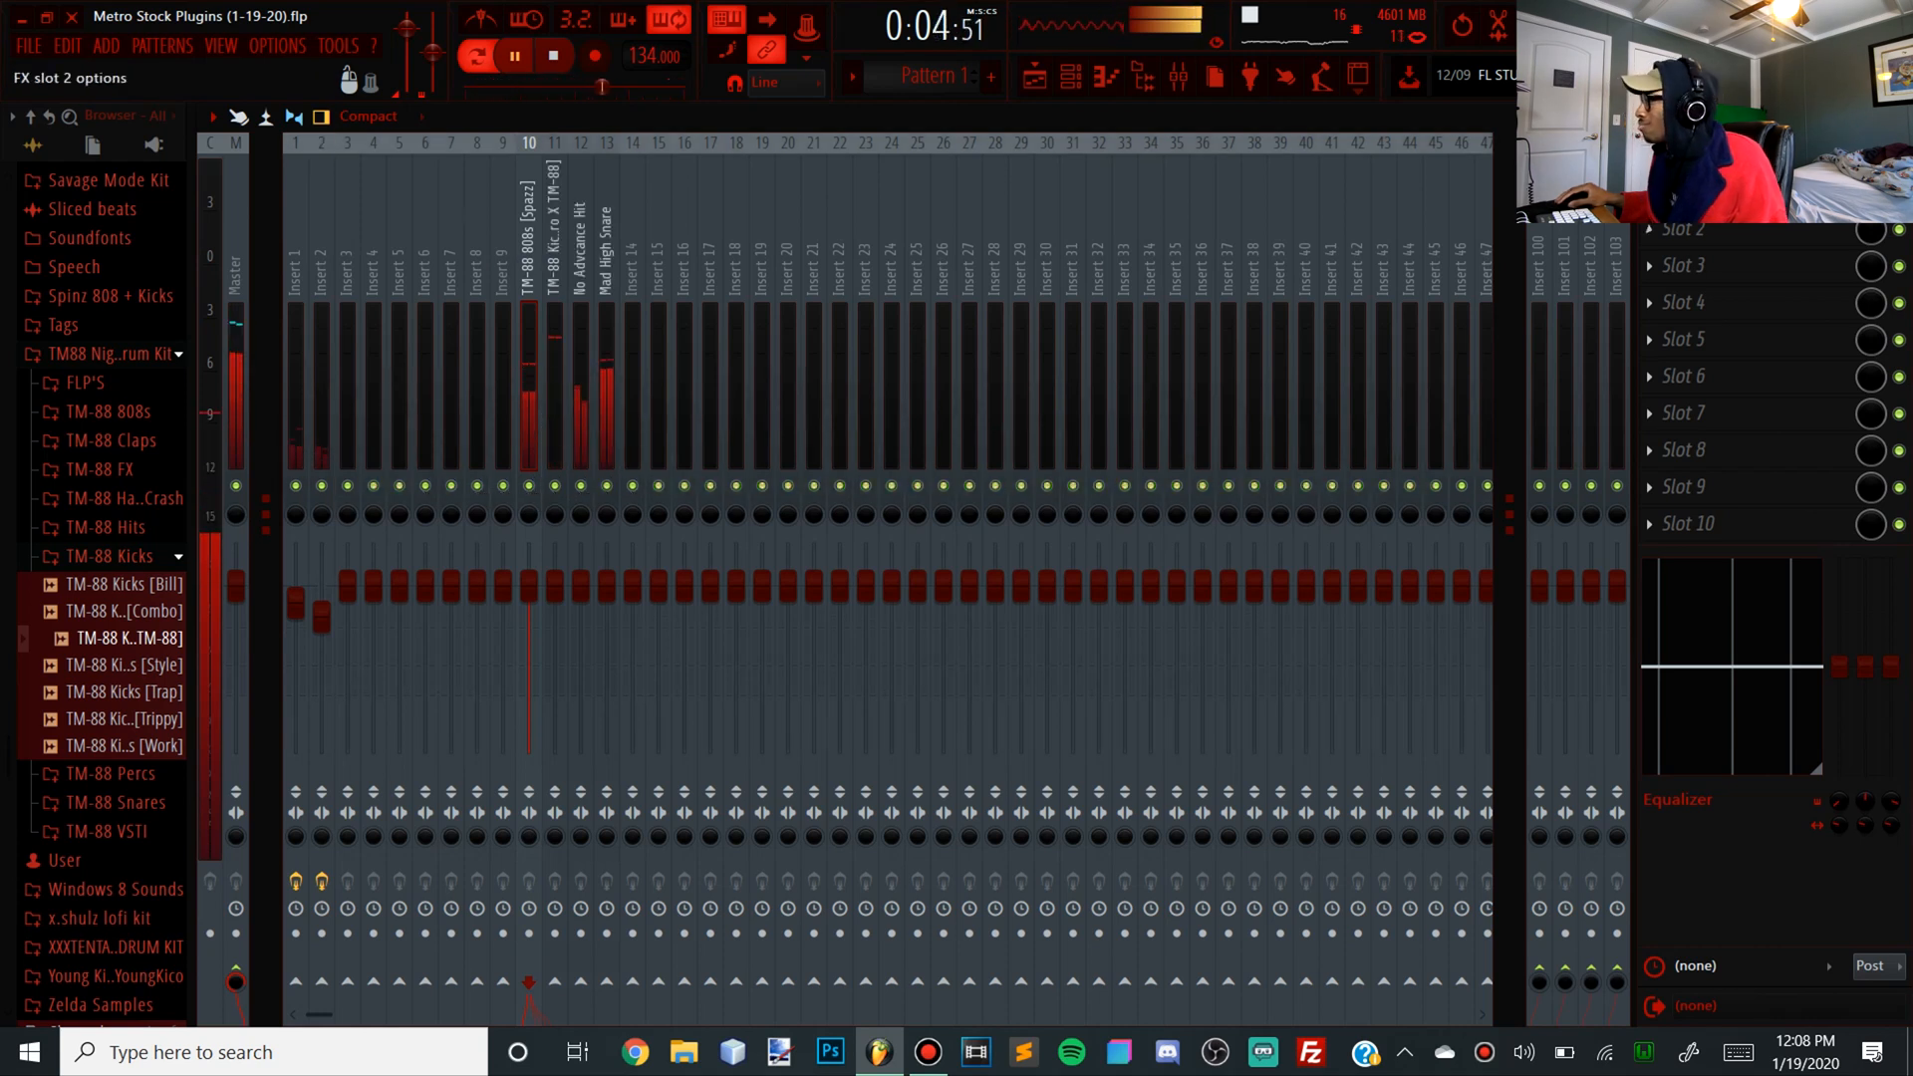
pyautogui.click(1666, 229)
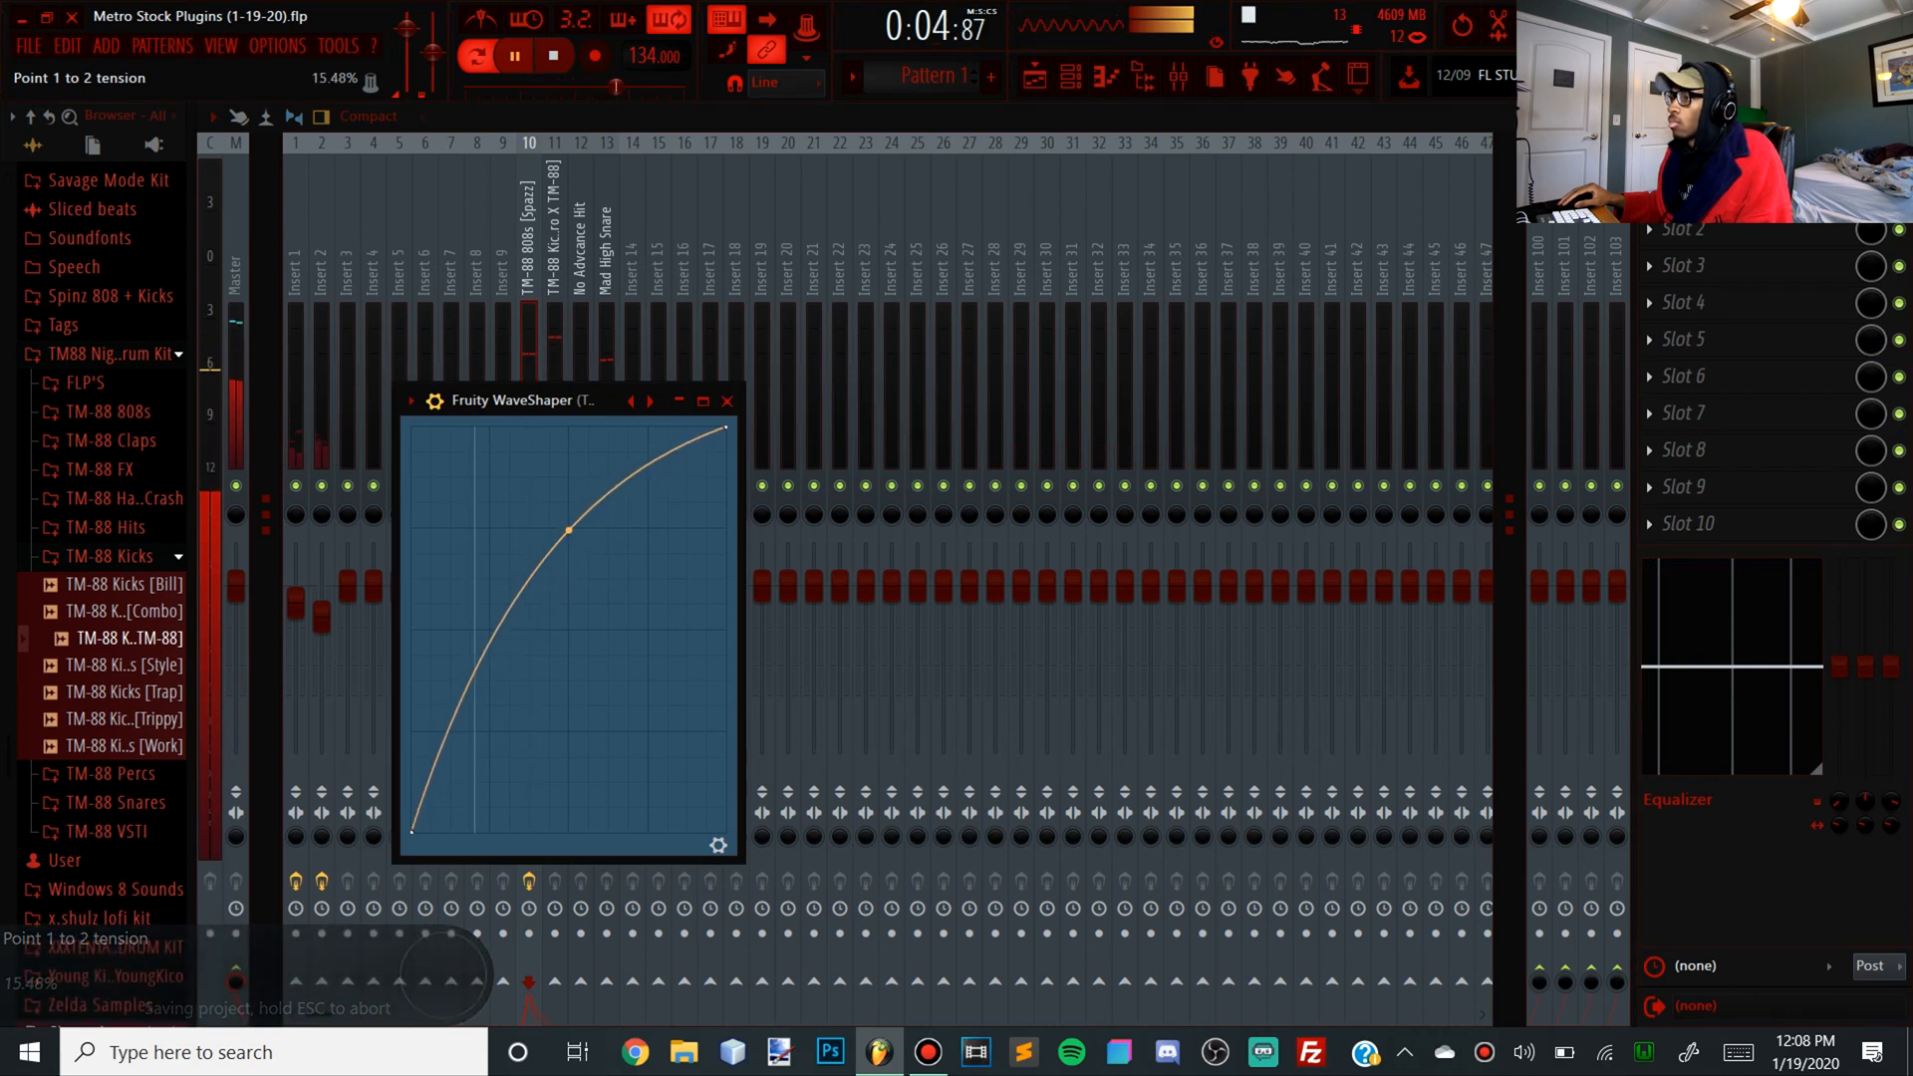
# Insert Fruity soft clipper in slot 10 of the Master track
pyautogui.click(235, 399)
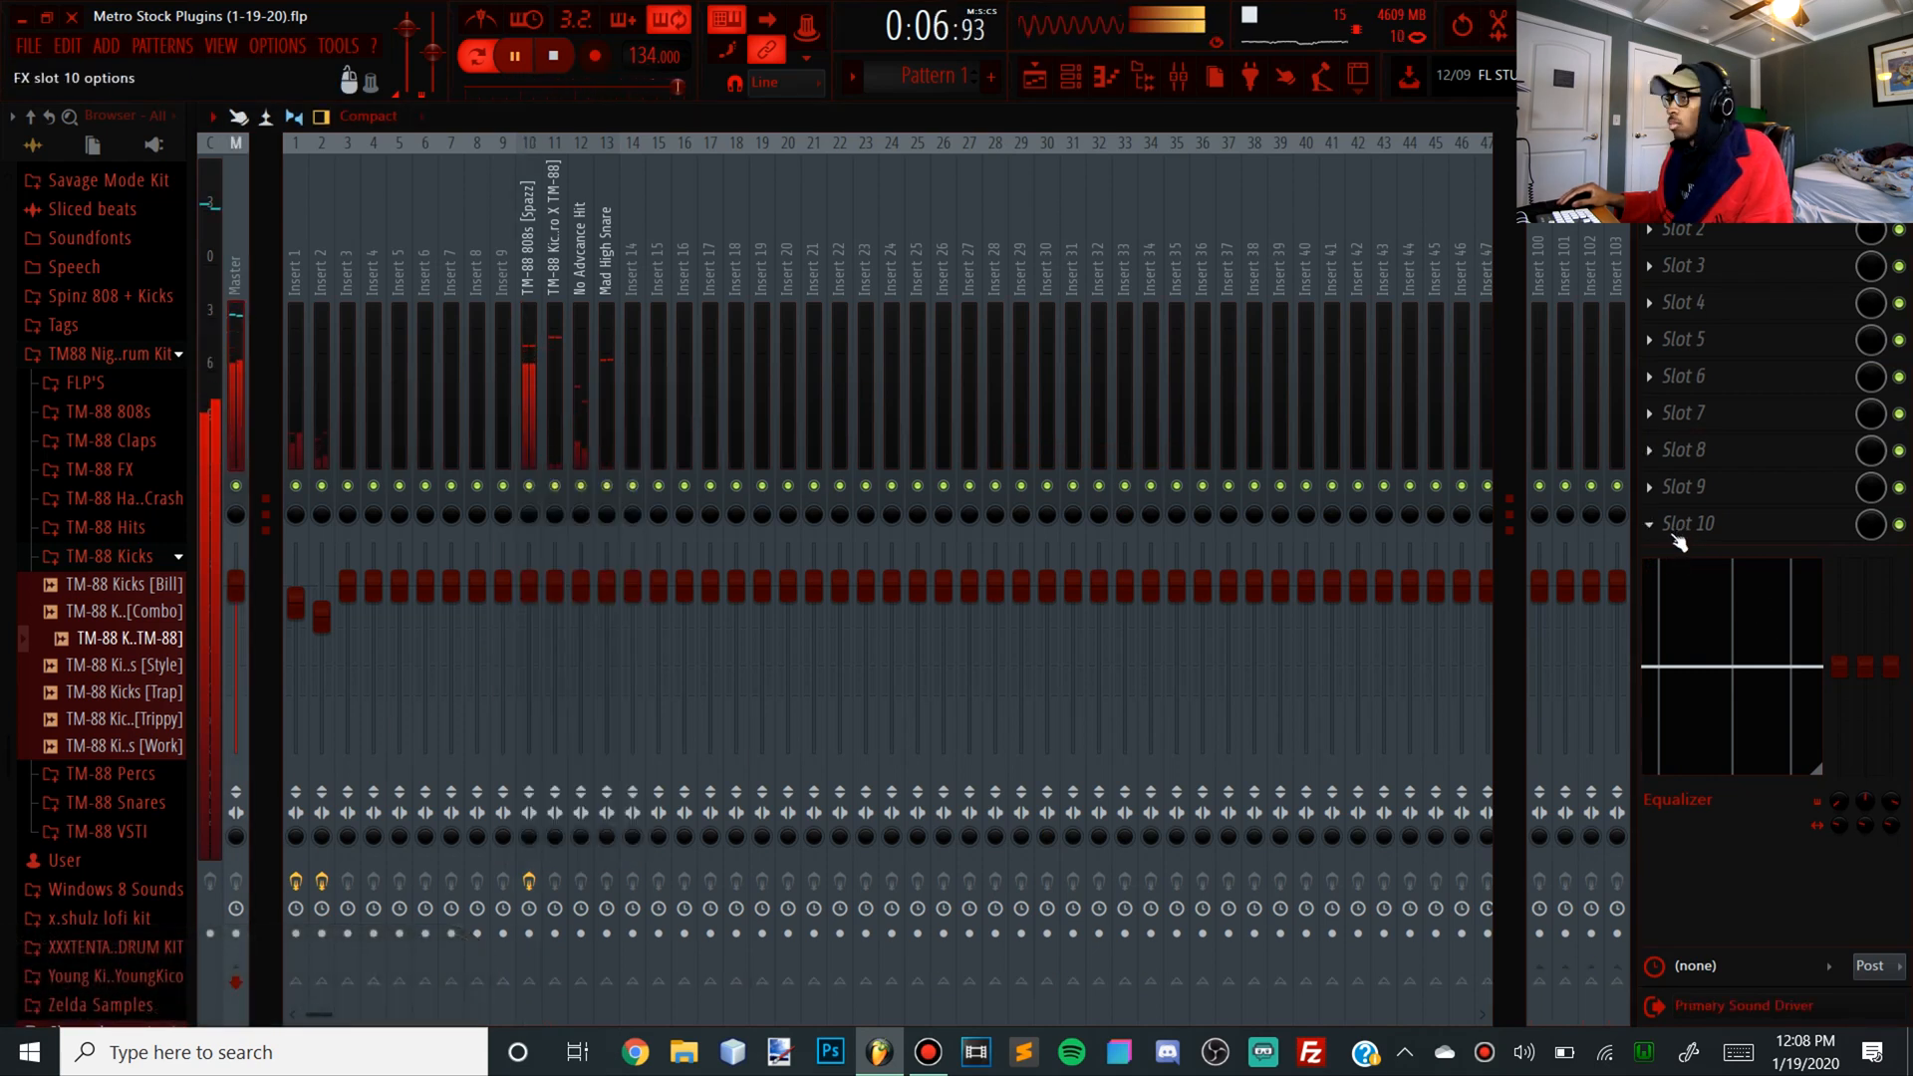
pyautogui.click(1677, 529)
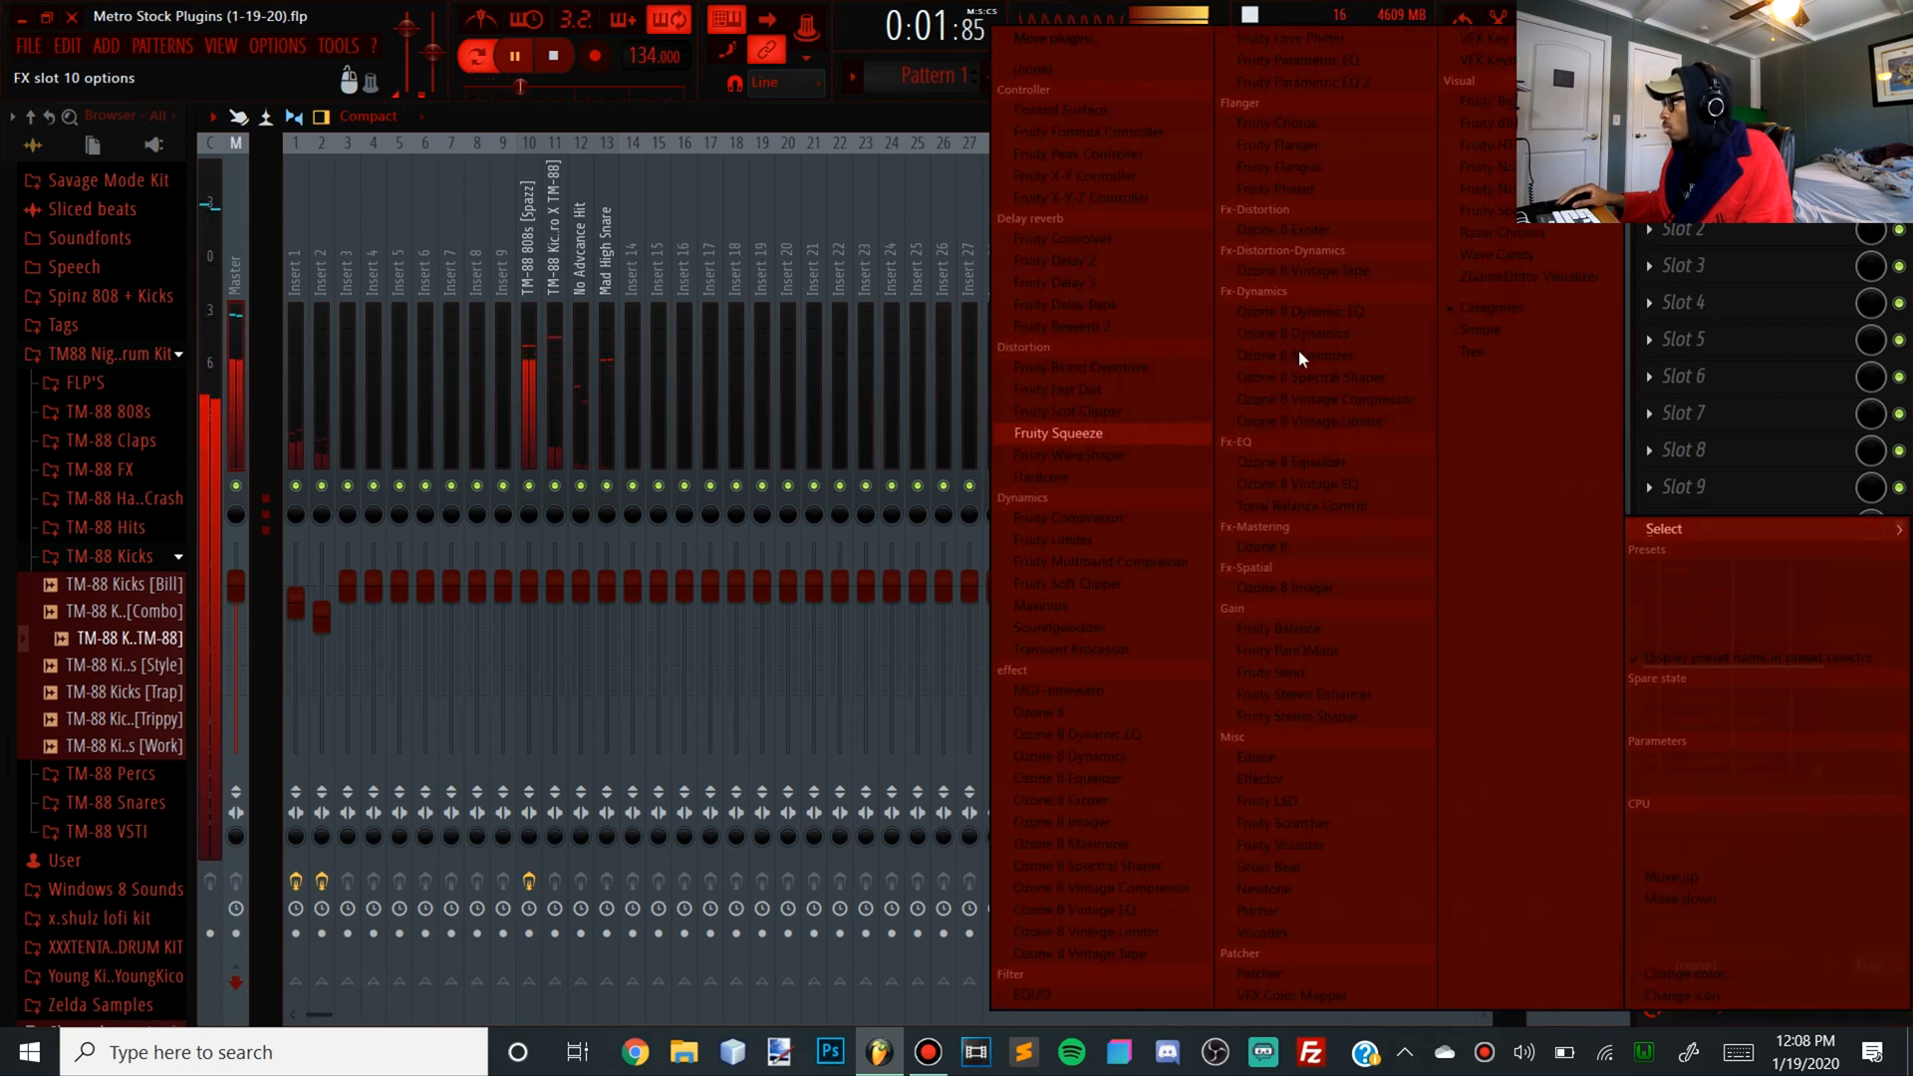
pyautogui.click(1114, 411)
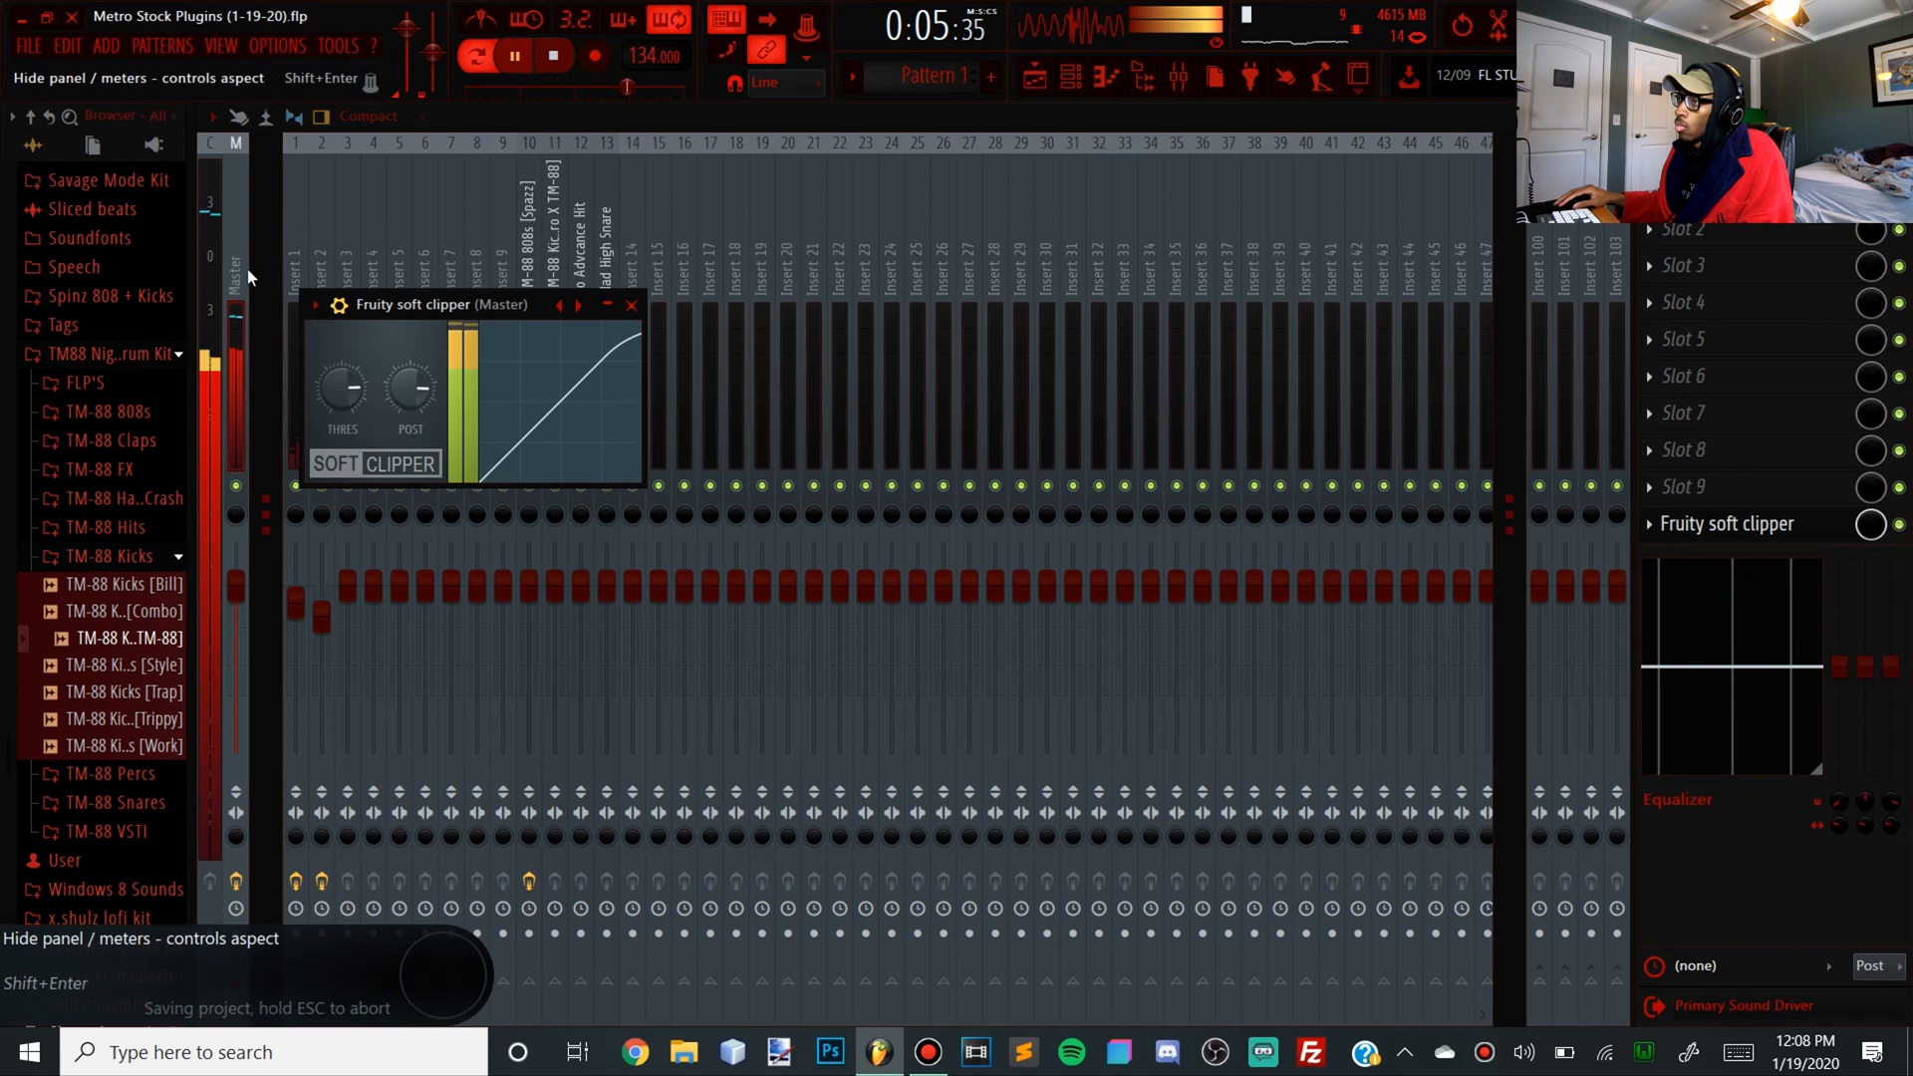
pyautogui.click(235, 329)
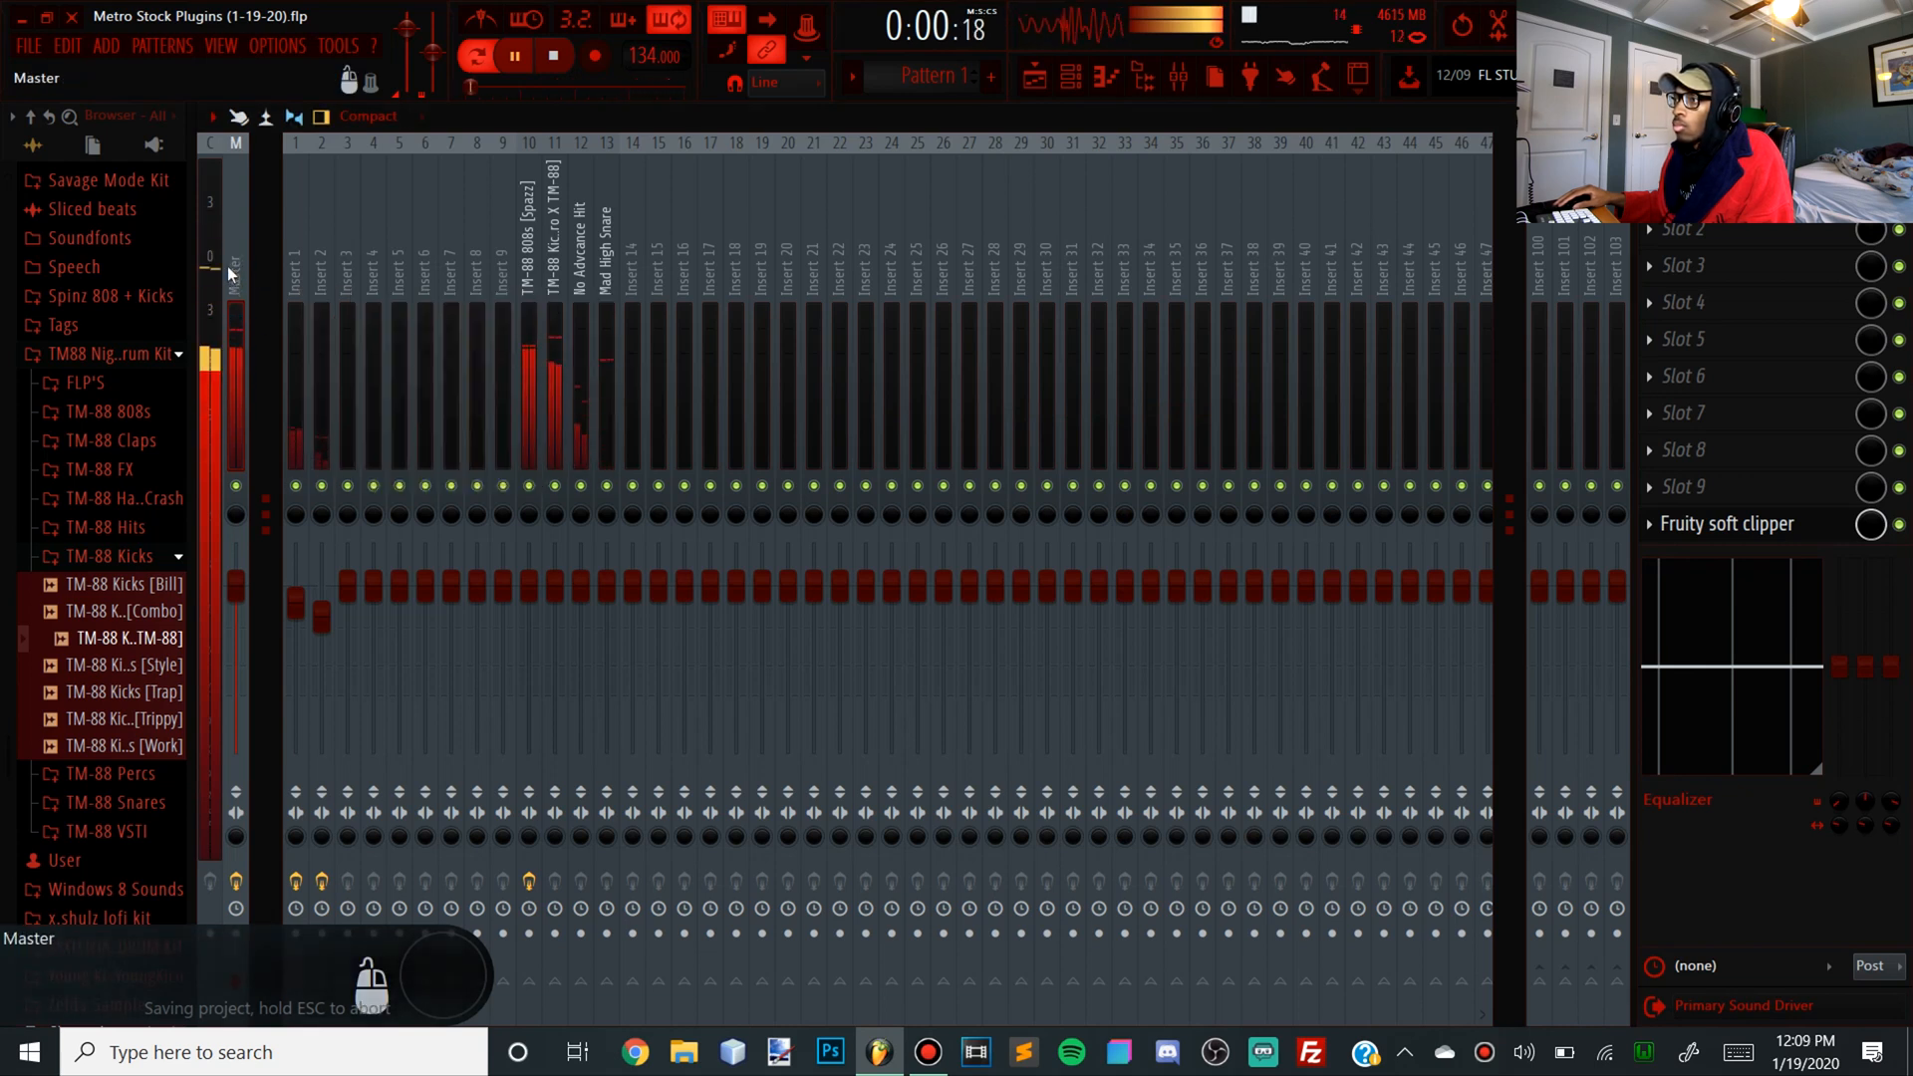
# Select the No Advcance Hit mixer track
pyautogui.click(571, 419)
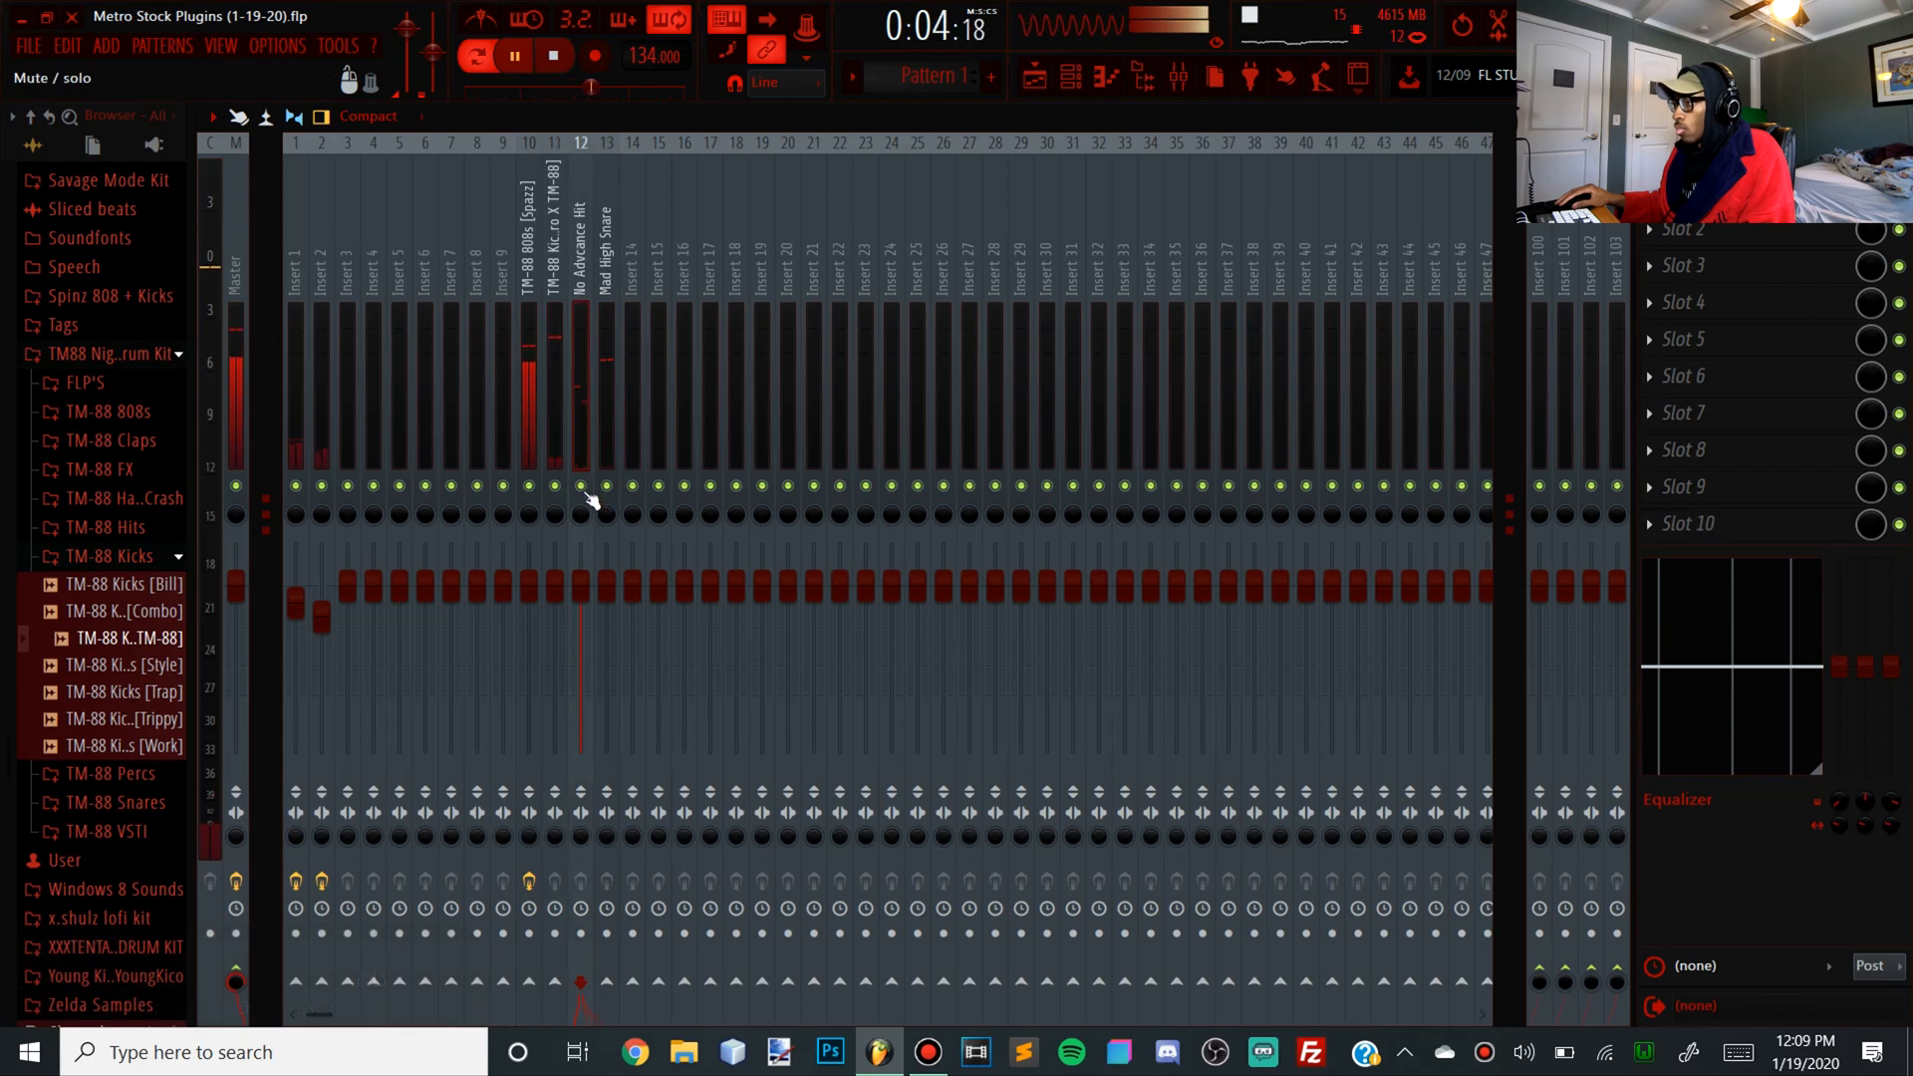